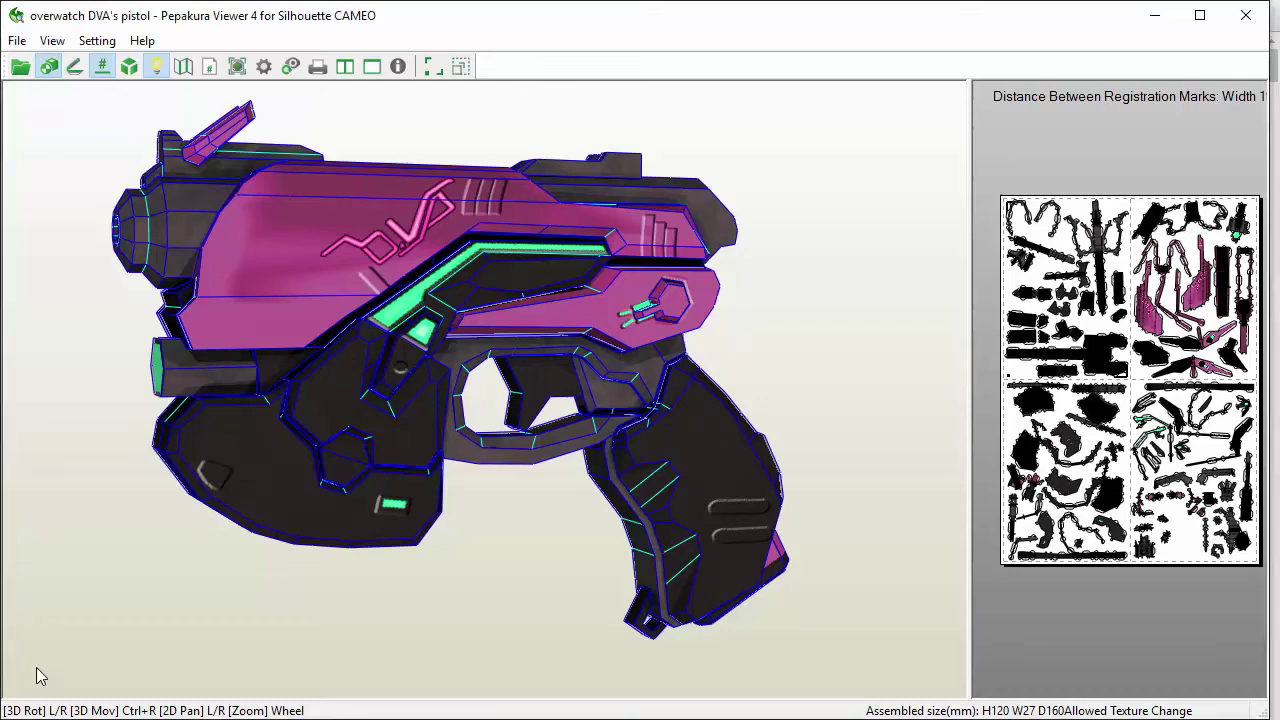
# Rotate the pistol model in Pepakura Viewer so its barrel faces forward
pyautogui.moveTo(55, 682)
pyautogui.mouseDown()
pyautogui.moveTo(494, 681)
pyautogui.moveTo(594, 668)
pyautogui.mouseUp()
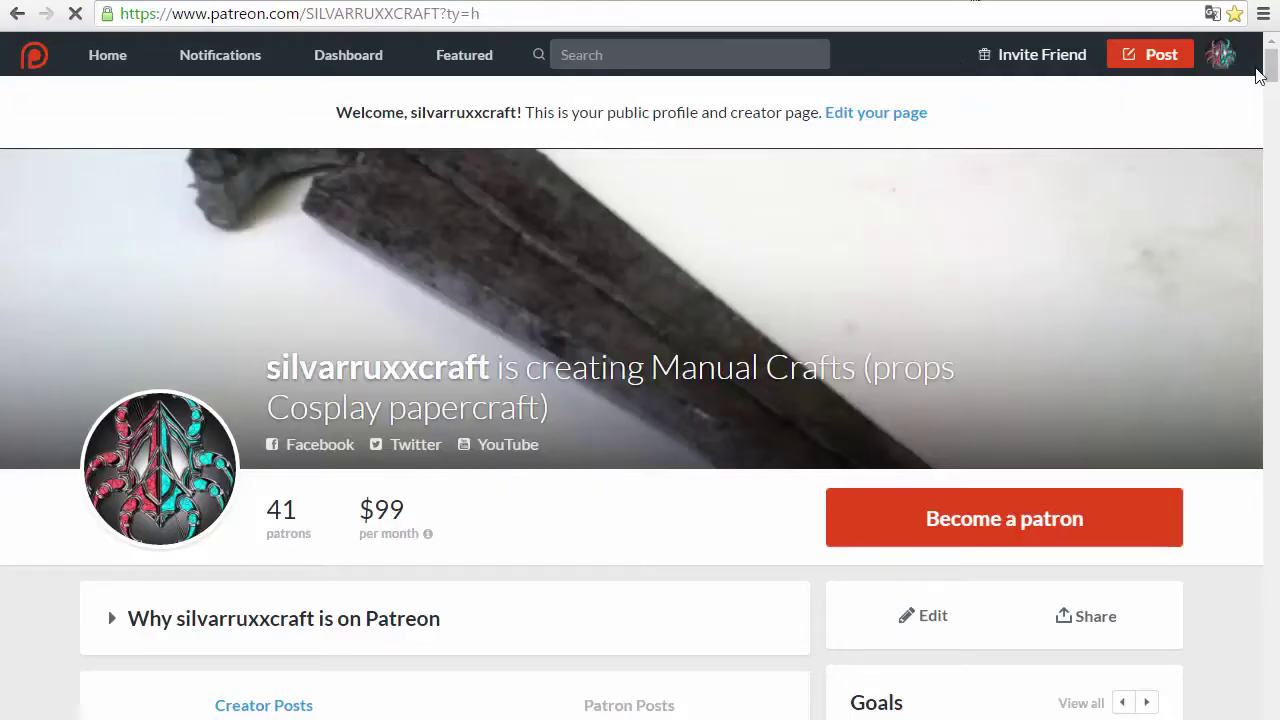
pyautogui.moveTo(1272, 68); pyautogui.dragTo(1274, 258)
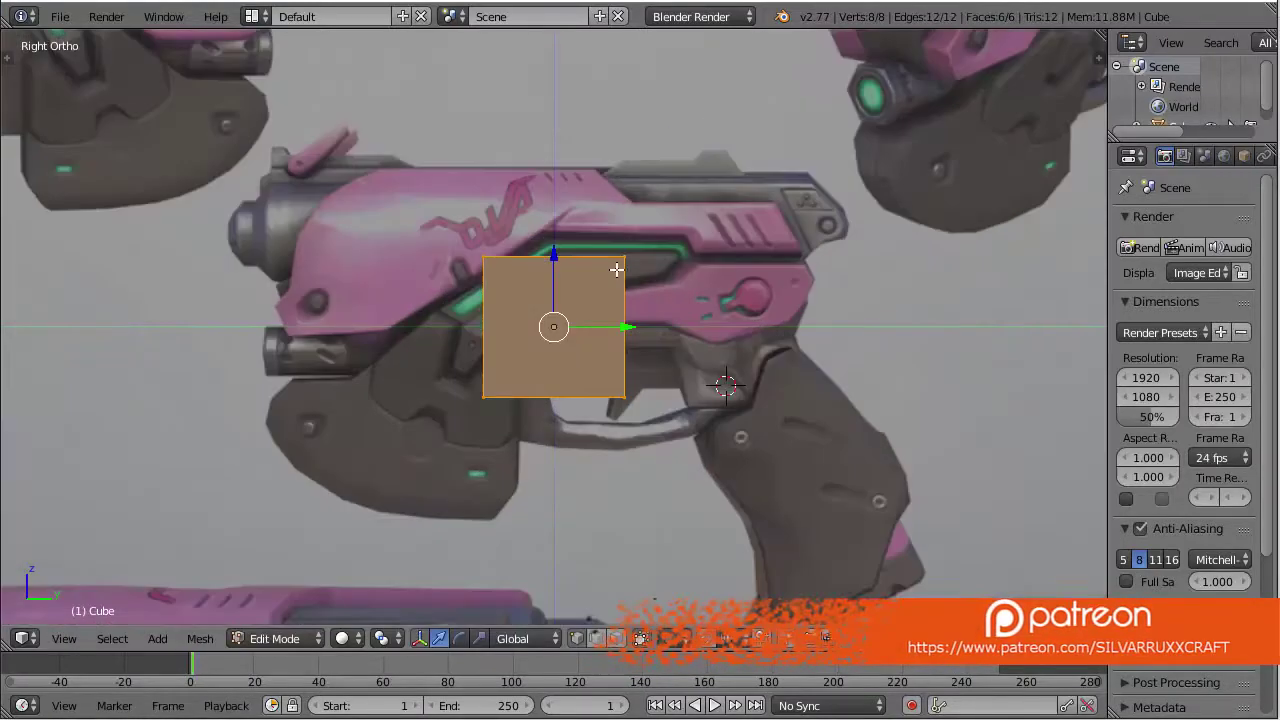
# Add a nine-vertex circle at the barrel tip and save the file
pyautogui.click(606, 276)
pyautogui.press('KP_1')
pyautogui.press('F6')
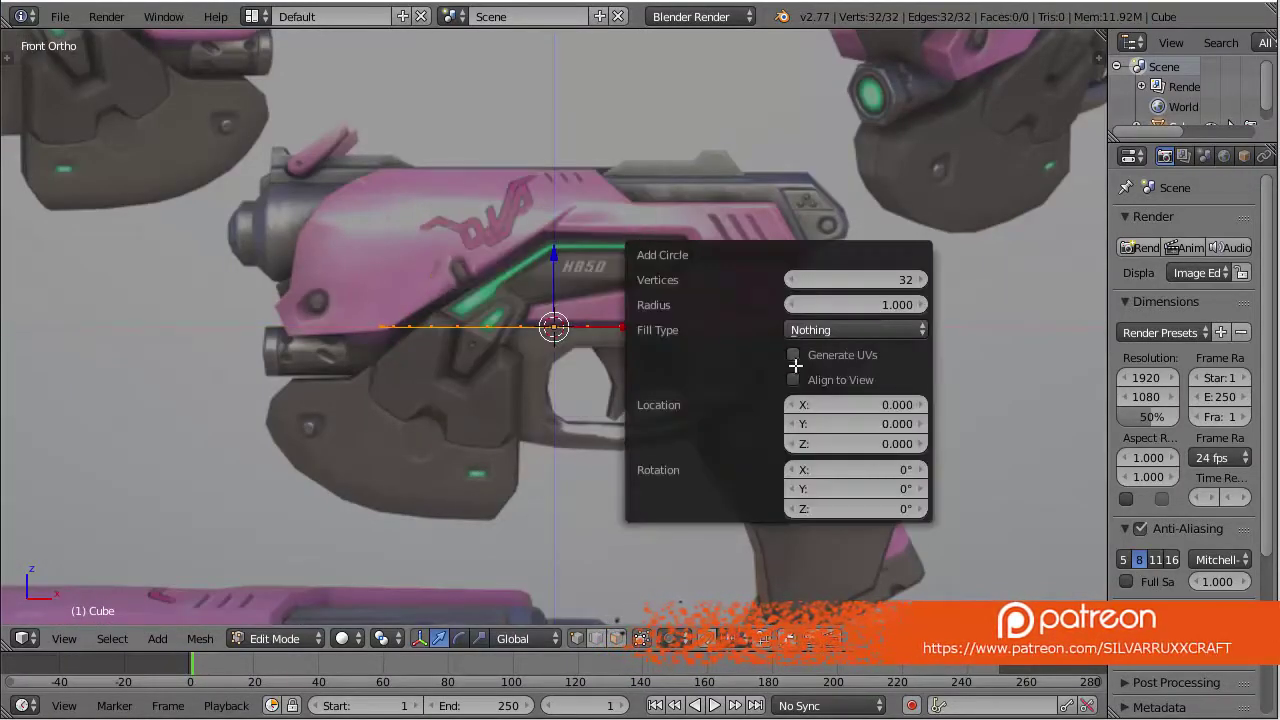
pyautogui.press('Return')
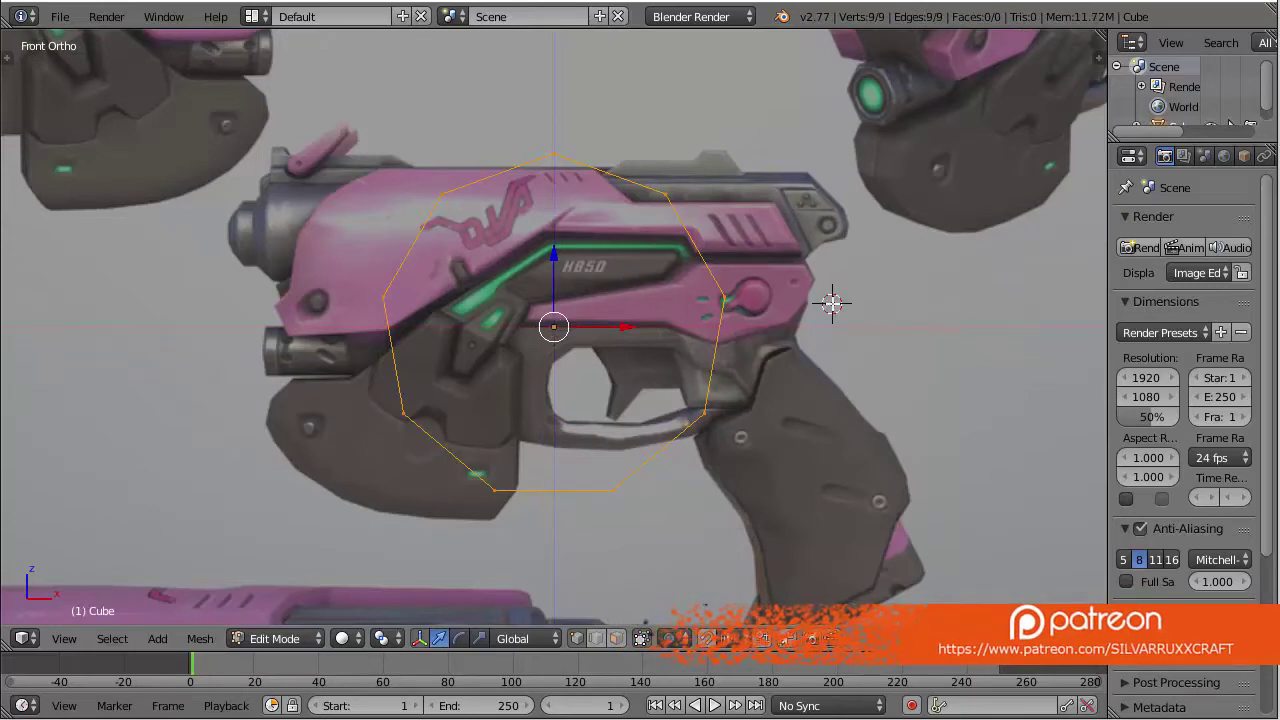
pyautogui.hotkey('ctrl', 's')
# Move the circle to the muzzle and extrude it three times into a barrel section
pyautogui.press('KP_3')
pyautogui.press('g')
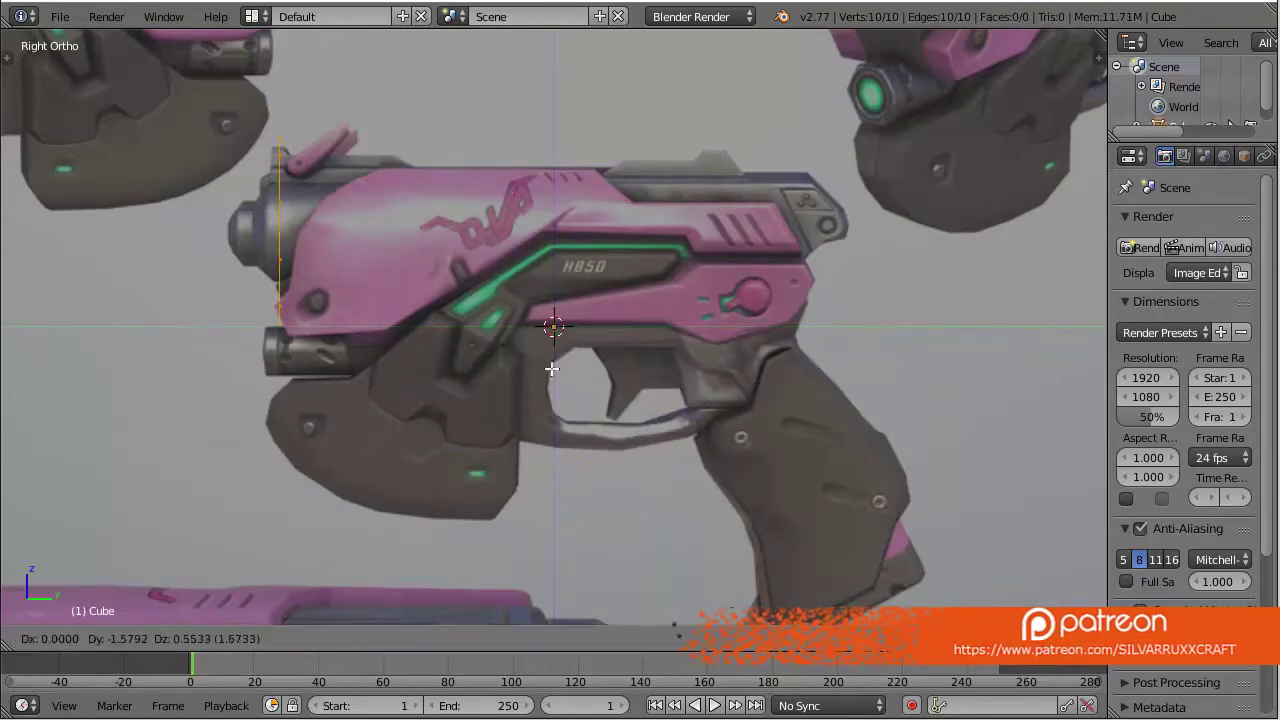
pyautogui.scroll(2, 465, 267)
pyautogui.press('e')
pyautogui.click(543, 309)
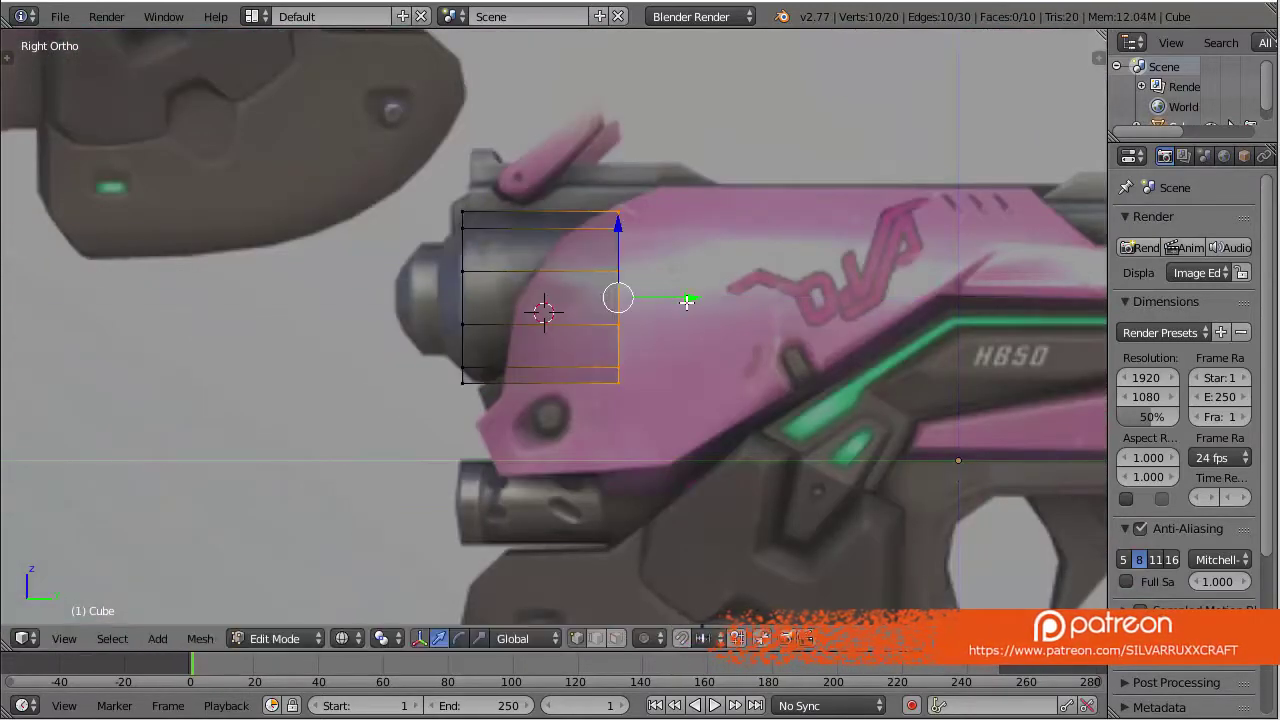
pyautogui.scroll(-4, 697, 297)
pyautogui.scroll(4, 697, 297)
pyautogui.press('e')
pyautogui.click(534, 299)
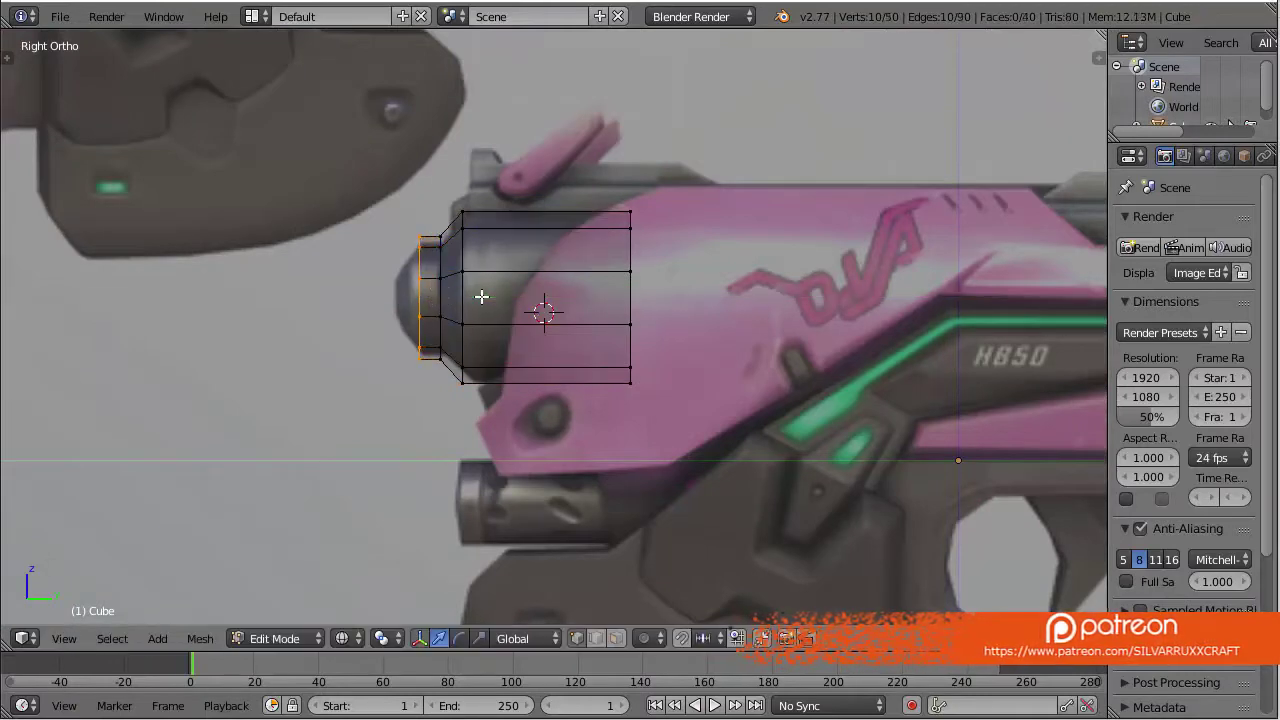
pyautogui.press('e')
pyautogui.click(560, 285)
pyautogui.scroll(-3, 586, 271)
pyautogui.scroll(3, 586, 277)
pyautogui.moveTo(586, 277); pyautogui.dragTo(622, 442, button='middle')
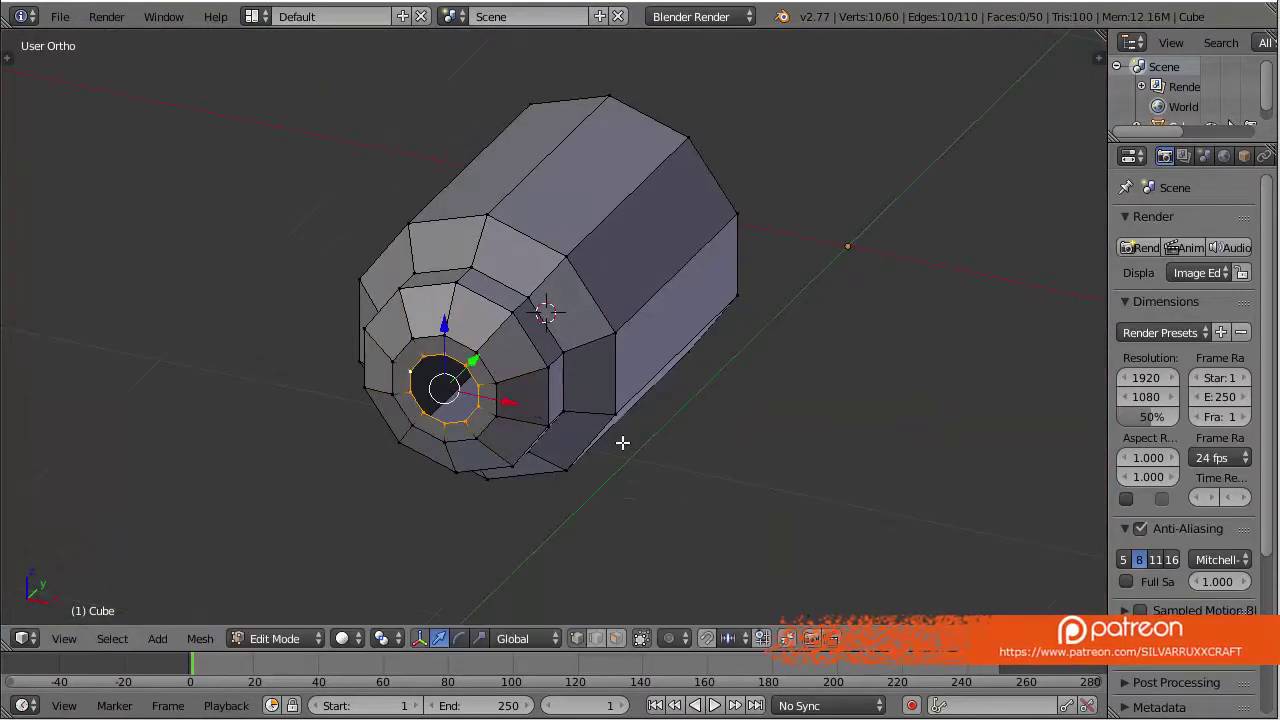
# Delete one half of the barrel and add a Mirror modifier
pyautogui.press('KP_1')
pyautogui.click(1224, 156)
pyautogui.click(1166, 224)
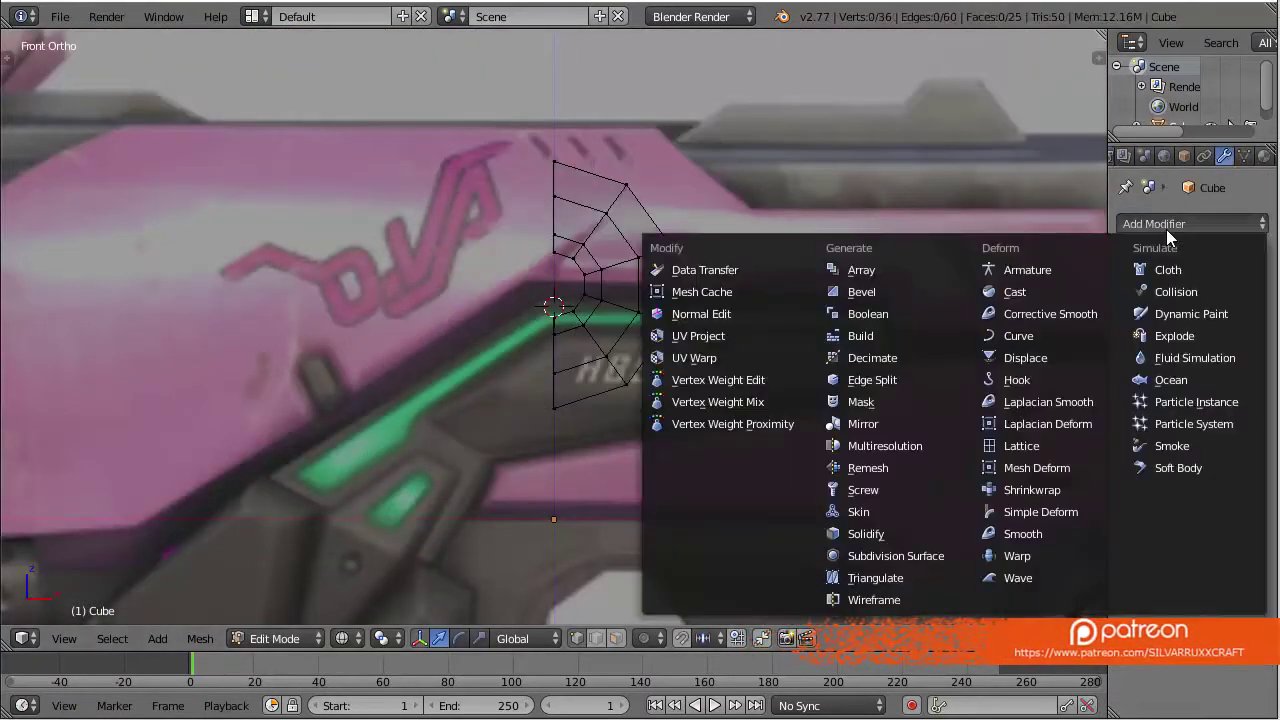
pyautogui.click(862, 423)
pyautogui.press('KP_3')
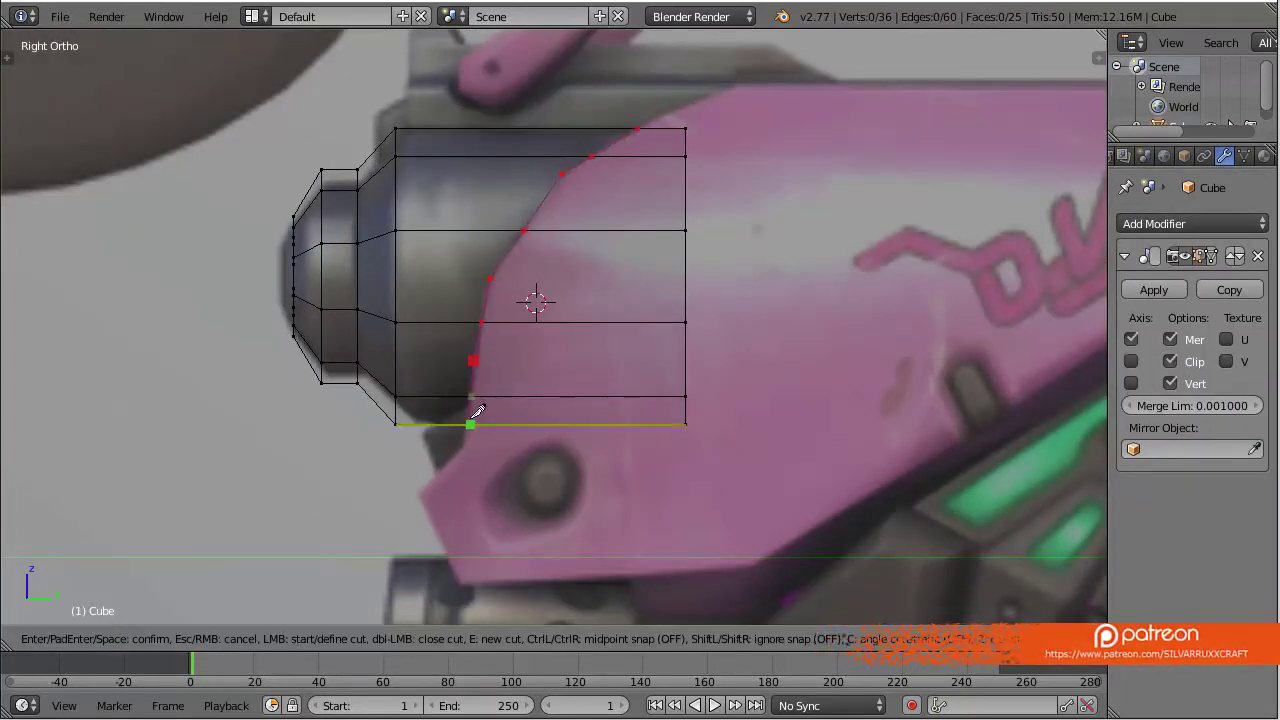
# Knife-cut the barrel's back along the slide's curved front, undoing and retrying the cut
pyautogui.press('Return')
pyautogui.hotkey('ctrl', 'z')
pyautogui.press('k')
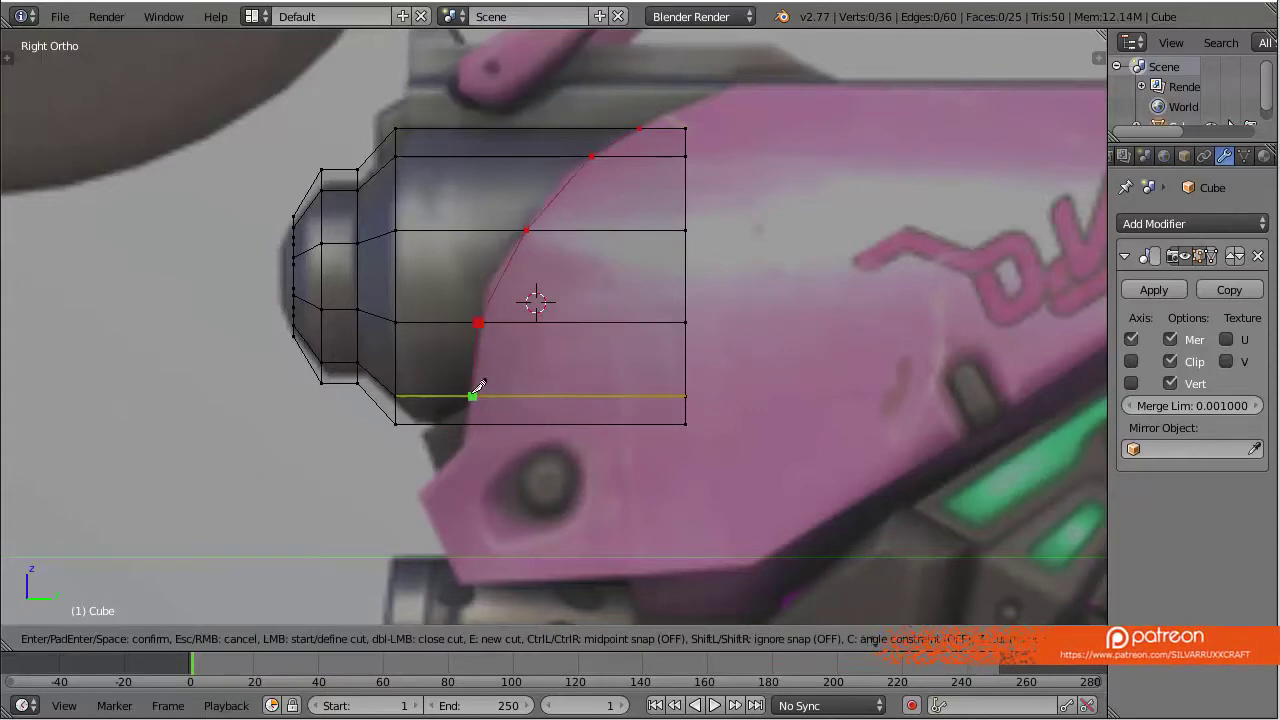
pyautogui.hotkey('ctrl', 'z')
pyautogui.moveTo(692, 117)
pyautogui.mouseDown(button='middle')
pyautogui.moveTo(514, 129)
pyautogui.moveTo(494, 303)
pyautogui.moveTo(457, 369)
pyautogui.mouseUp(button='middle')
pyautogui.press('KP_3')
pyautogui.hotkey('ctrl', 'z')
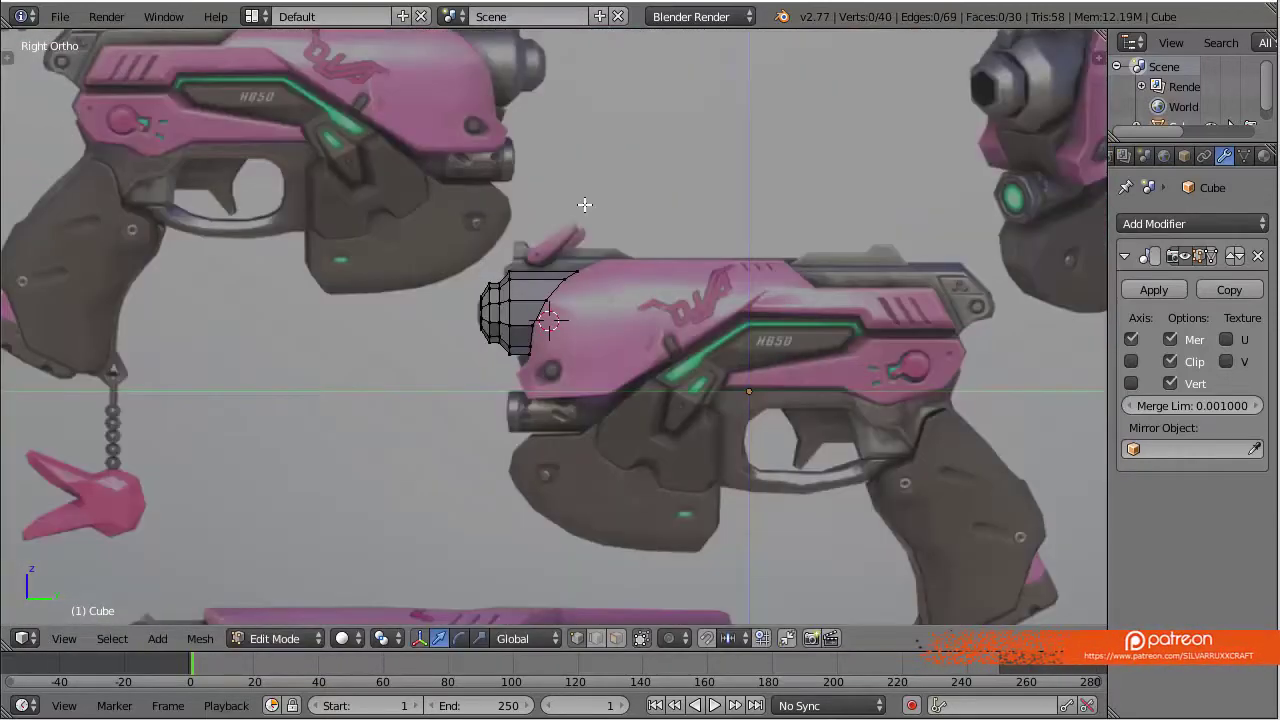
# Add a small box for the body and move its lower front vertex up to the slide's edge
pyautogui.scroll(-2, 585, 204)
pyautogui.scroll(3, 634, 261)
pyautogui.press('KP_1')
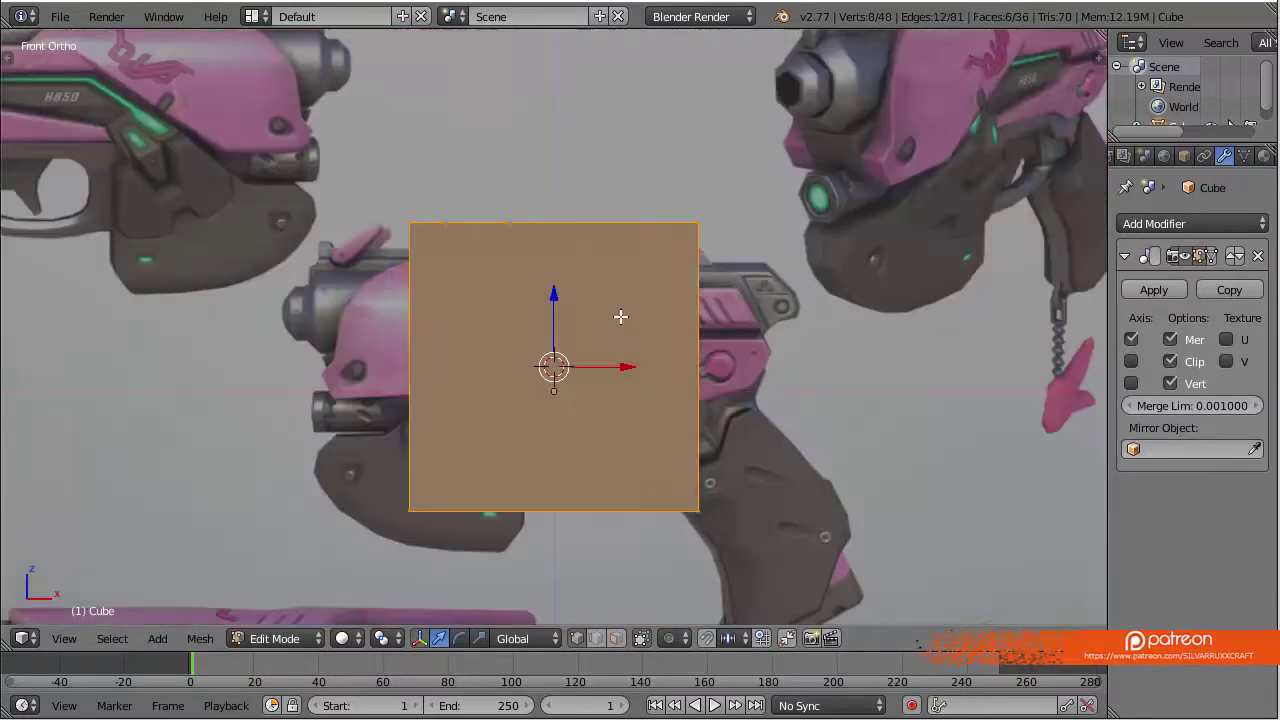
pyautogui.hotkey('ctrl', 'z')
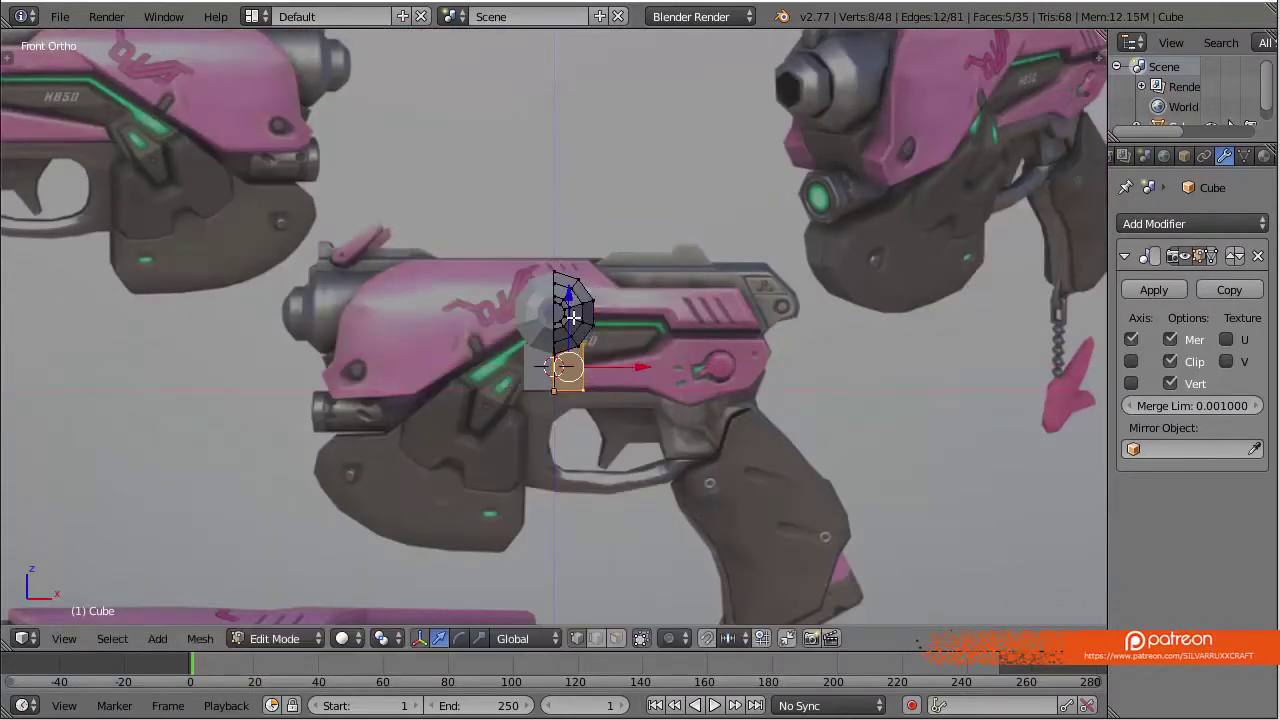
pyautogui.press('KP_3')
pyautogui.scroll(3, 494, 543)
pyautogui.scroll(1, 494, 520)
pyautogui.click(428, 506)
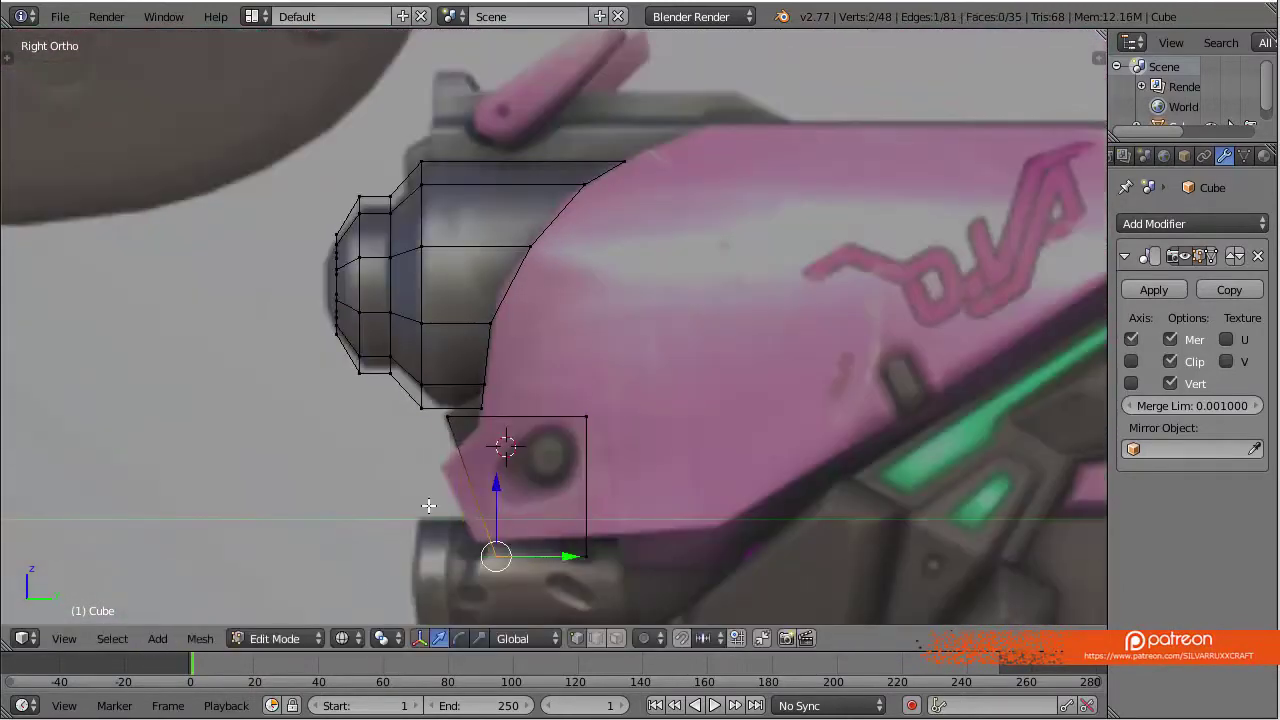
pyautogui.keyDown('shift'); pyautogui.click(565, 467); pyautogui.keyUp('shift')
pyautogui.scroll(-6, 565, 467)
pyautogui.scroll(6, 565, 467)
pyautogui.moveTo(638, 445); pyautogui.dragTo(638, 445)
pyautogui.press('g')
pyautogui.click(646, 330)
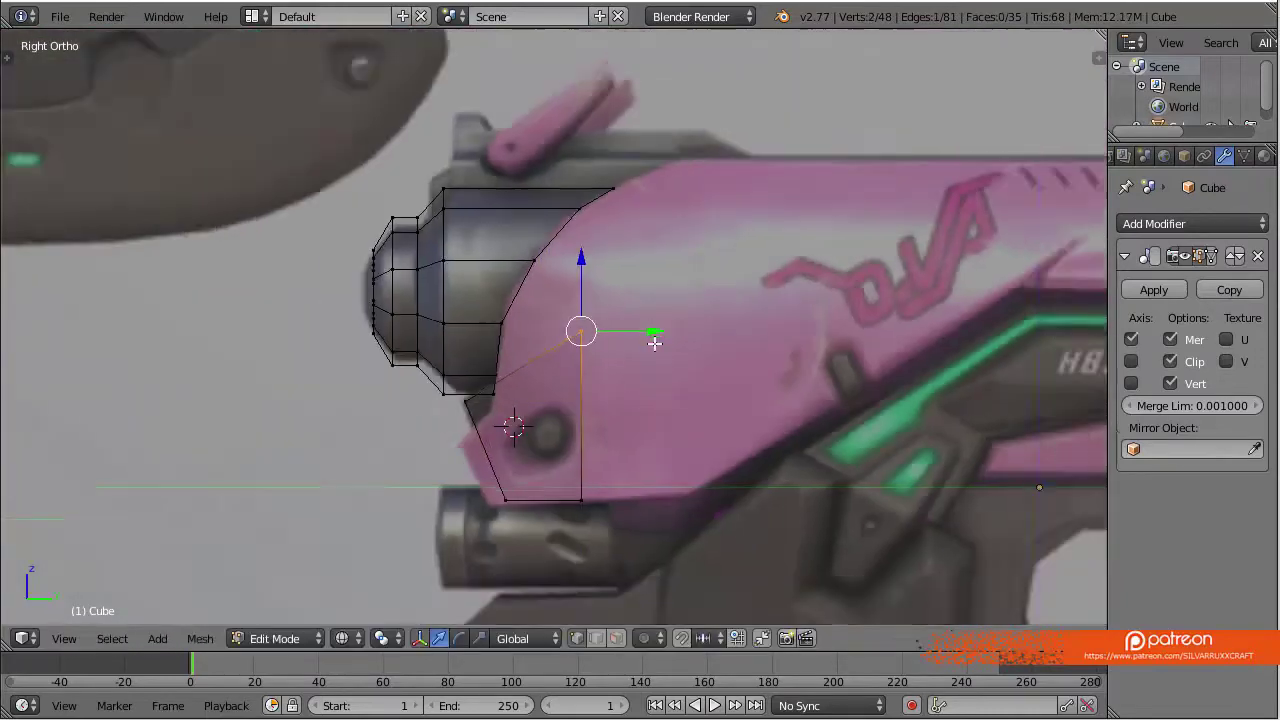
pyautogui.scroll(-5, 646, 330)
pyautogui.moveTo(646, 330); pyautogui.dragTo(680, 330, button='middle')
pyautogui.press('KP_3')
# Stretch the box back along the slide in wireframe view and nudge it into place
pyautogui.press('z')
pyautogui.scroll(-8, 646, 328)
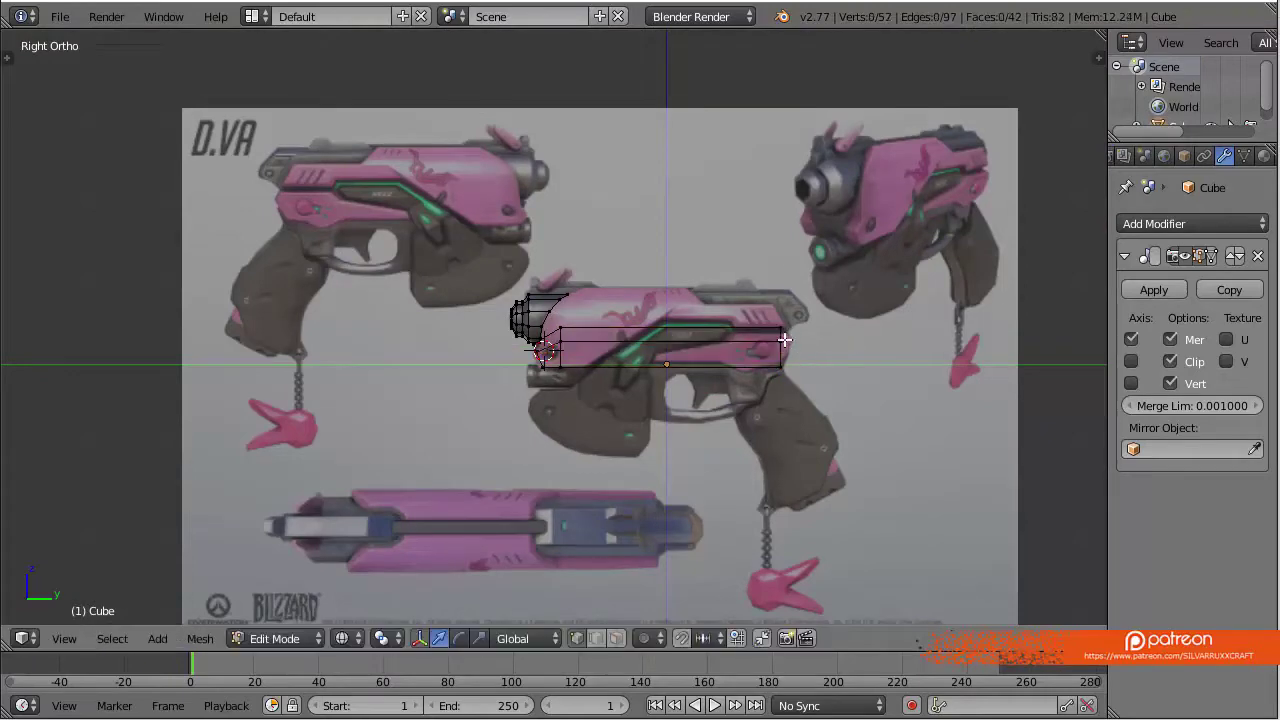
pyautogui.scroll(5, 780, 332)
pyautogui.scroll(2, 790, 410)
pyautogui.click(848, 427)
pyautogui.scroll(-4, 848, 427)
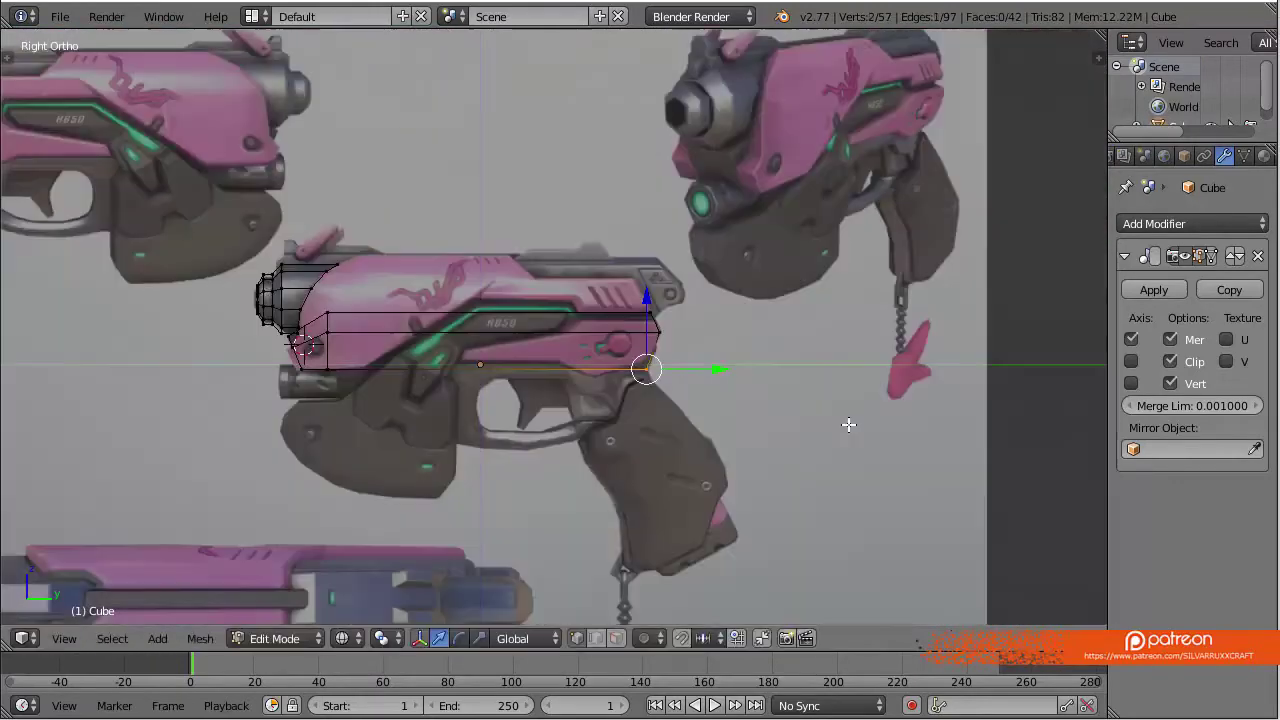
pyautogui.scroll(1, 540, 343)
pyautogui.moveTo(540, 343); pyautogui.dragTo(603, 380, button='middle')
pyautogui.press('z')
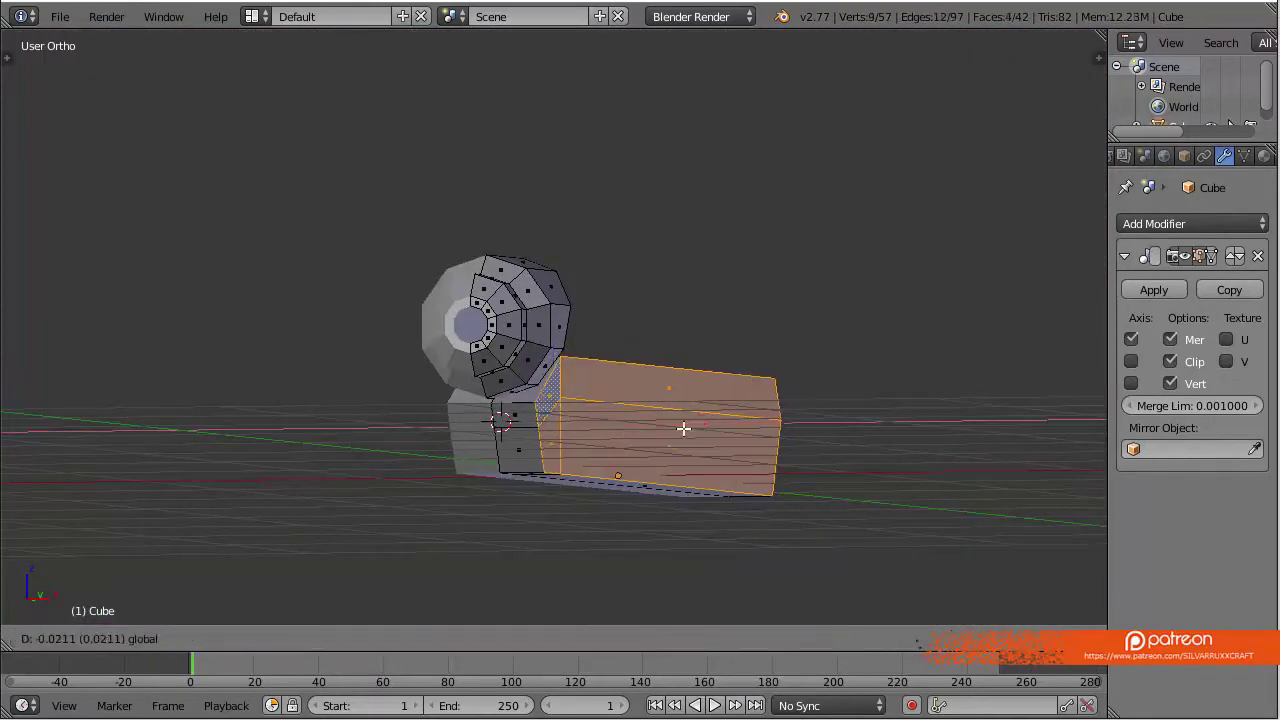
pyautogui.click(683, 428)
pyautogui.press('KP_1')
pyautogui.press('z')
pyautogui.press('a')
pyautogui.scroll(4, 700, 460)
pyautogui.scroll(-2, 823, 331)
pyautogui.scroll(2, 633, 509)
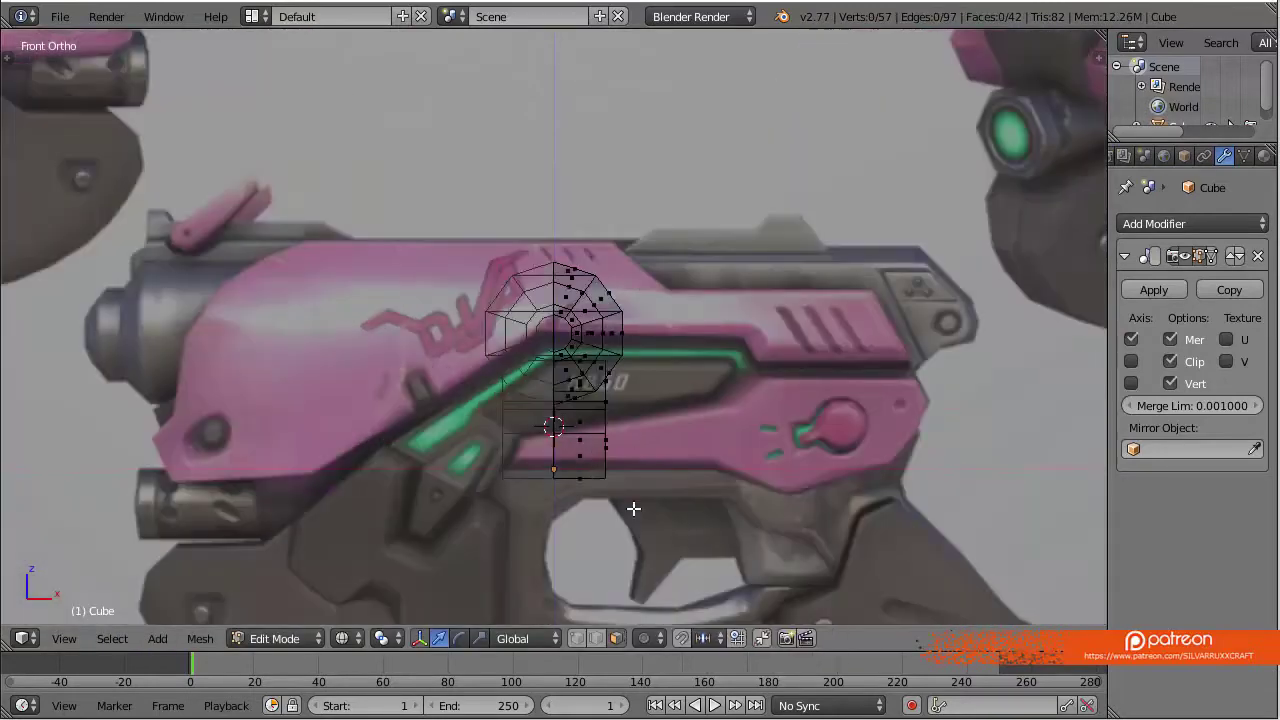
pyautogui.press('z')
pyautogui.moveTo(633, 509); pyautogui.dragTo(680, 470, button='middle')
pyautogui.press('KP_1')
pyautogui.press('KP_3')
pyautogui.scroll(-3, 770, 252)
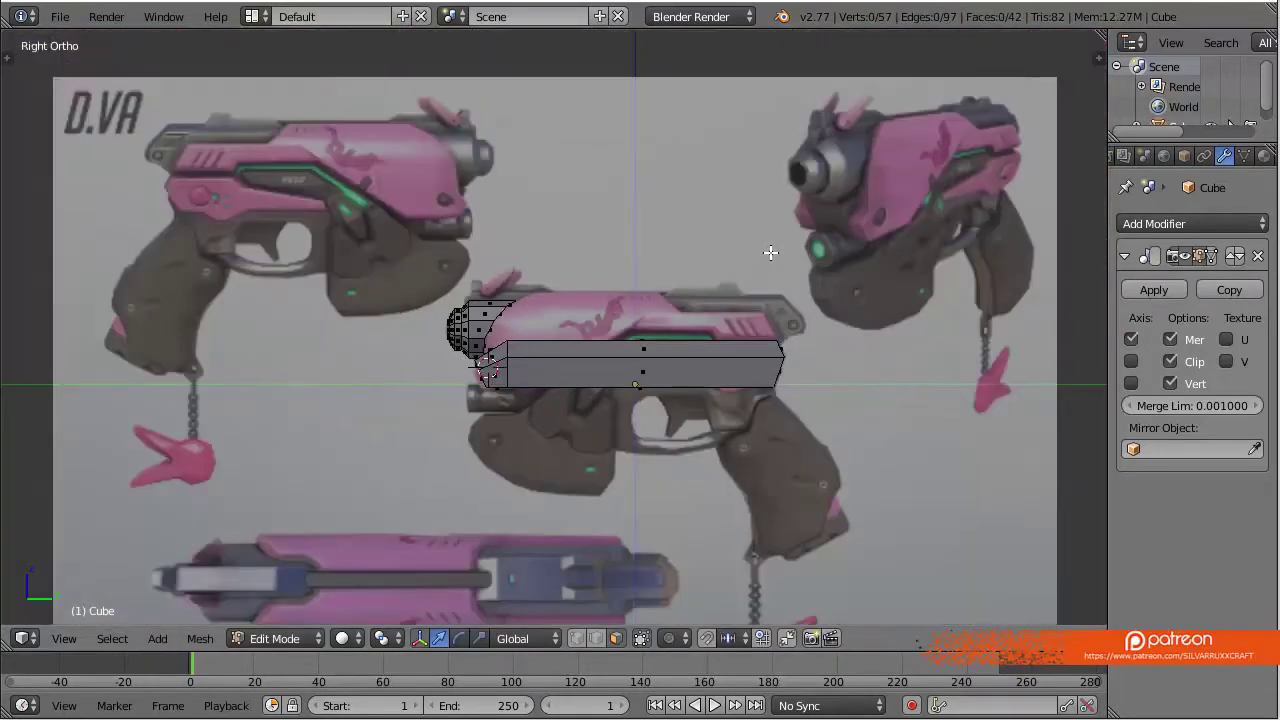
pyautogui.scroll(5, 406, 434)
pyautogui.scroll(3, 406, 434)
# Knife-cut across the body's face at the slide edge and inspect the cut from below
pyautogui.press('k')
pyautogui.click(737, 437)
pyautogui.press('Return')
pyautogui.press('z')
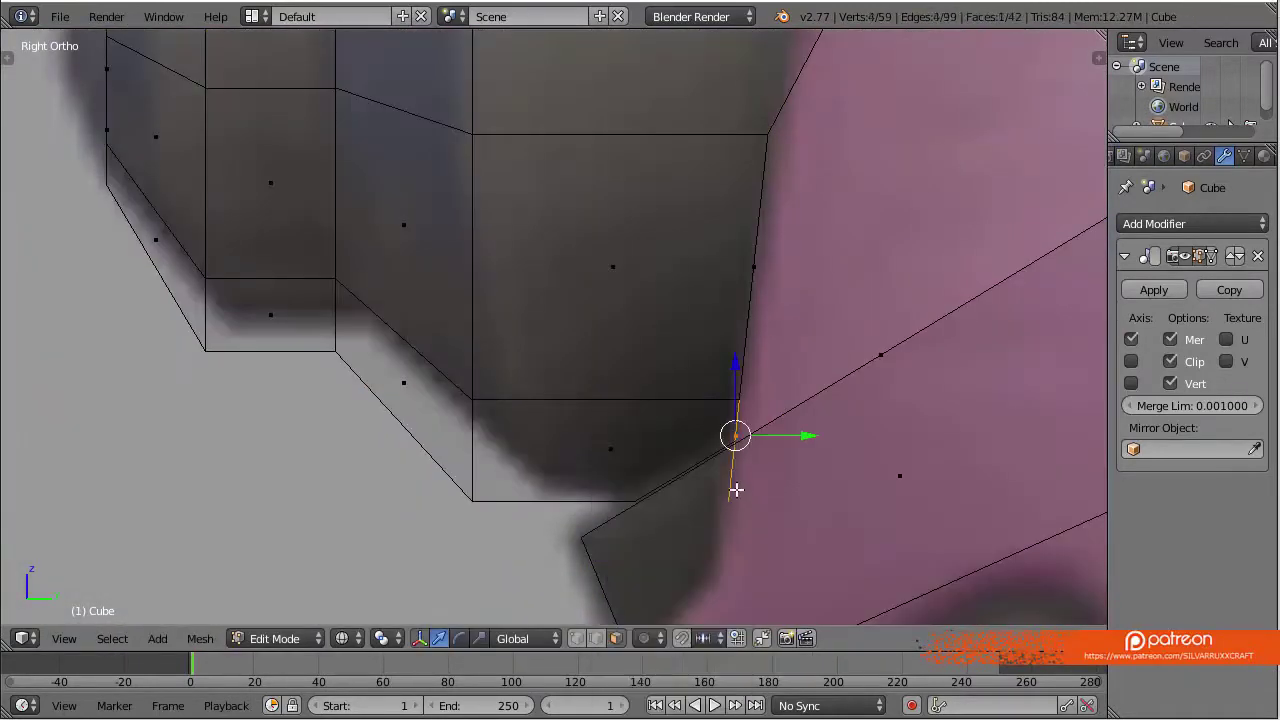
pyautogui.press('z')
pyautogui.scroll(-2, 700, 485)
pyautogui.moveTo(690, 485); pyautogui.dragTo(590, 365, button='middle')
pyautogui.hotkey('ctrl', 'z')
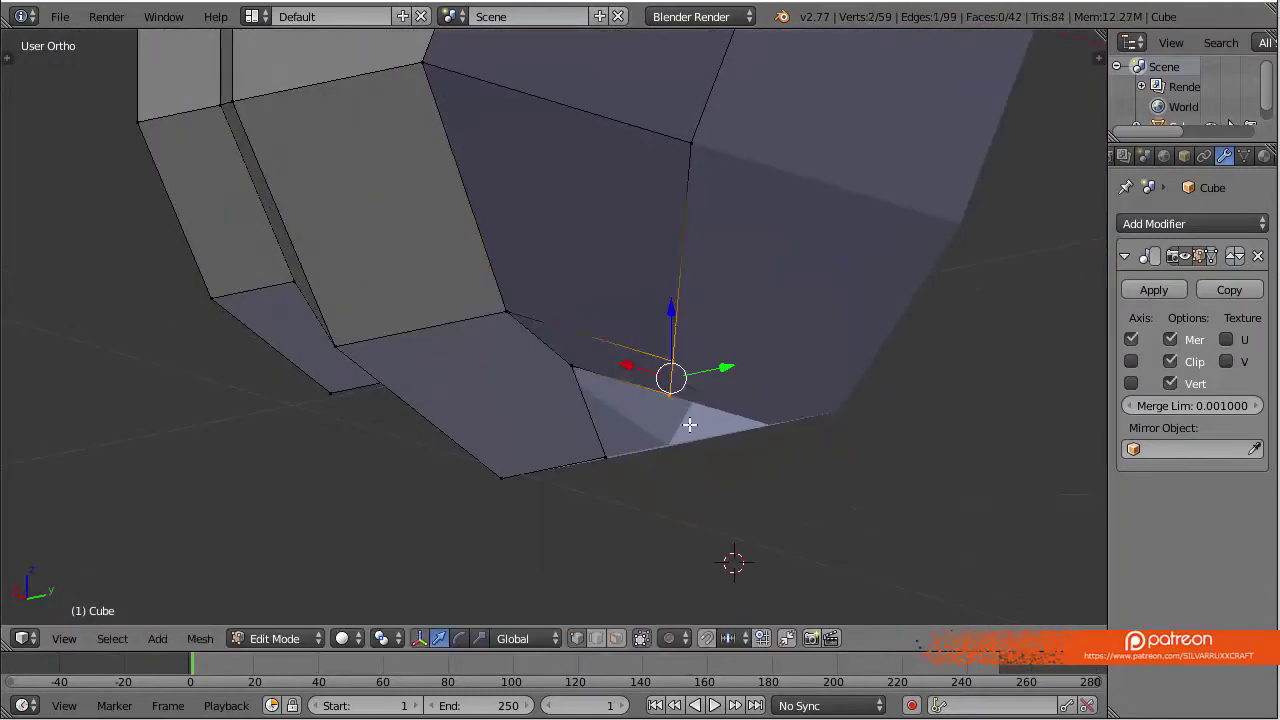
pyautogui.scroll(-3, 689, 425)
pyautogui.moveTo(431, 300); pyautogui.dragTo(714, 403, button='middle')
pyautogui.press('KP_3')
pyautogui.scroll(3, 577, 380)
# Extrude vertices along the slide's stepped top edge and curved front outline
pyautogui.press('g')
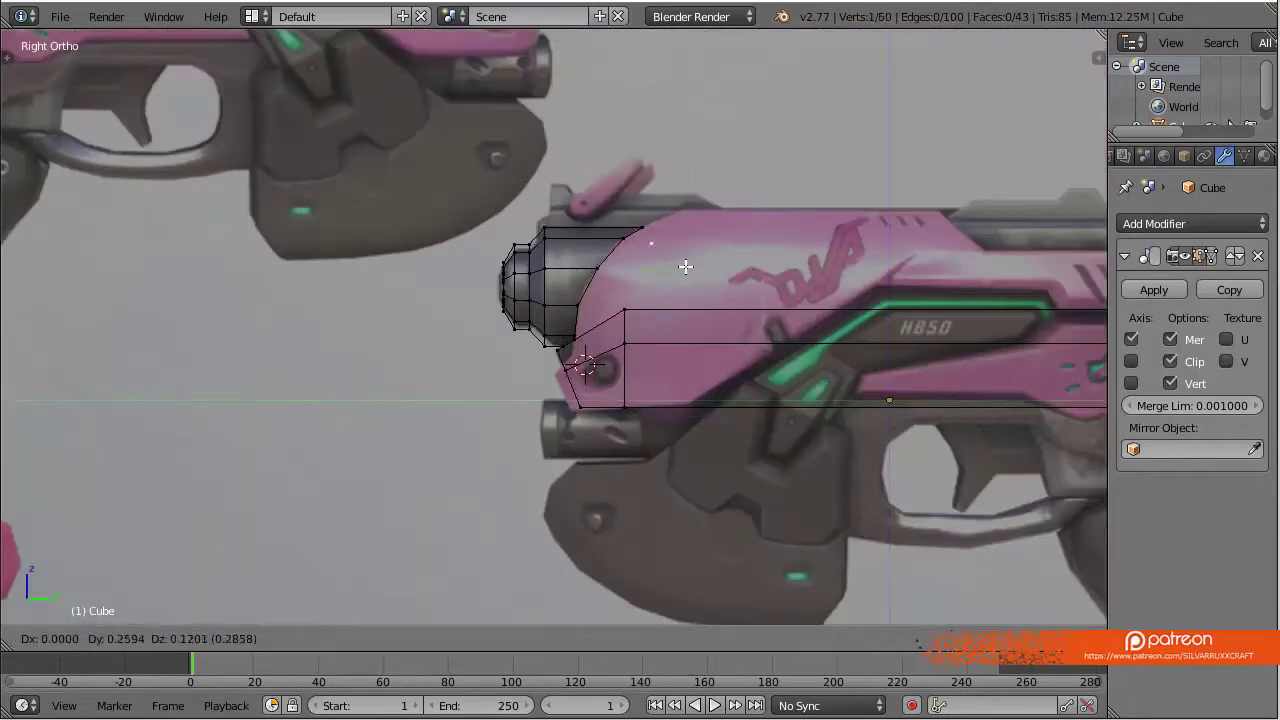
pyautogui.scroll(-3, 843, 316)
pyautogui.scroll(3, 700, 300)
pyautogui.scroll(-1, 500, 350)
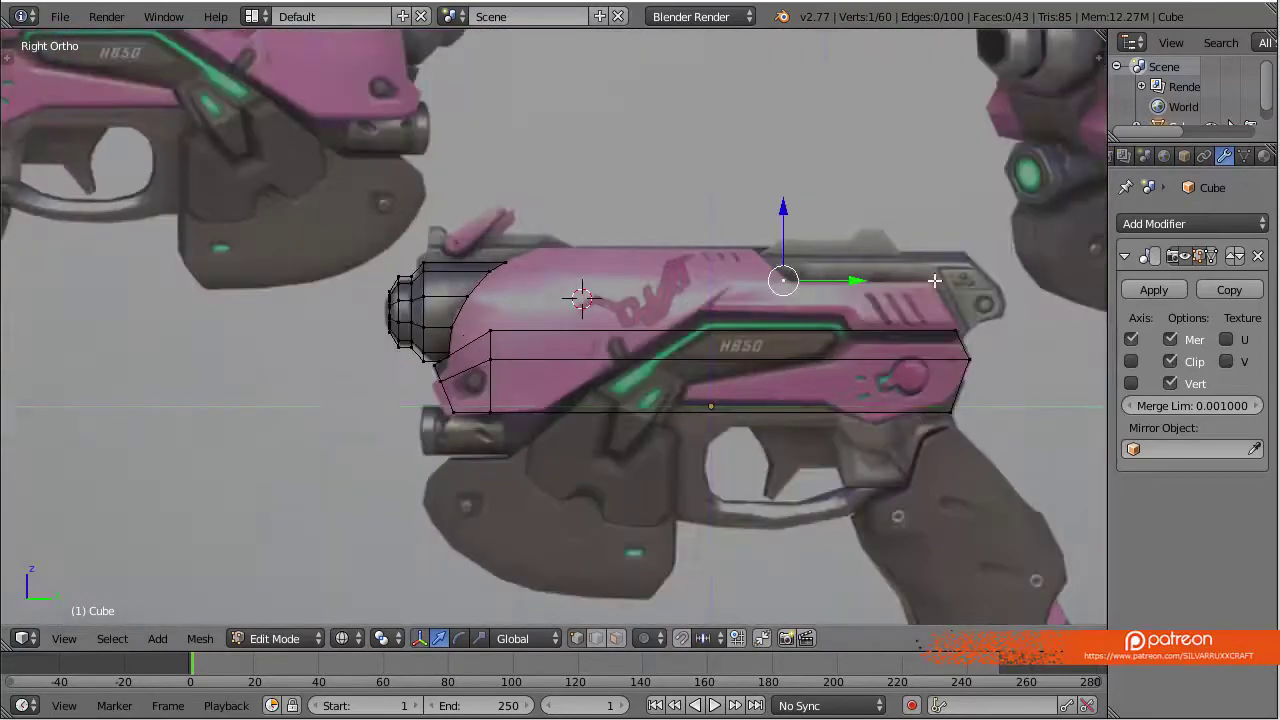
pyautogui.scroll(2, 400, 400)
pyautogui.press('e')
pyautogui.keyDown('ctrl'); pyautogui.scroll(-5, 526, 505); pyautogui.keyUp('ctrl')
pyautogui.press('e')
pyautogui.click(546, 342)
pyautogui.press('e')
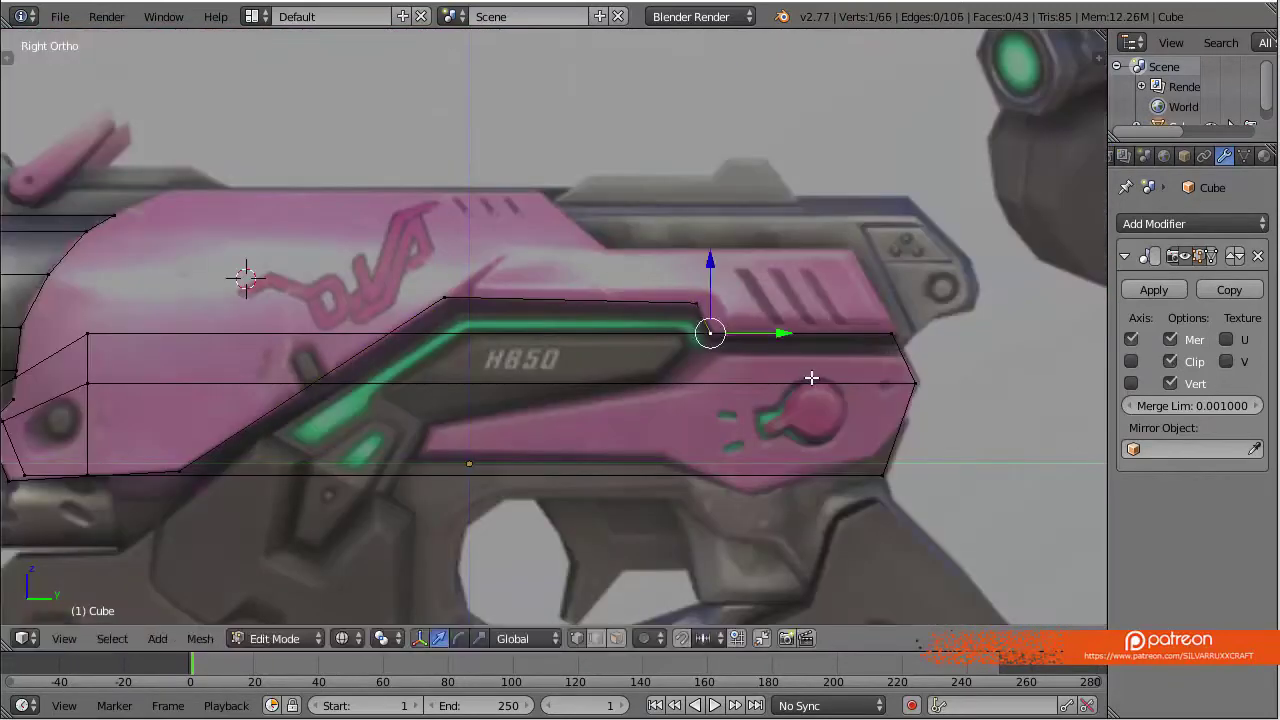
pyautogui.press('e')
pyautogui.press('e')
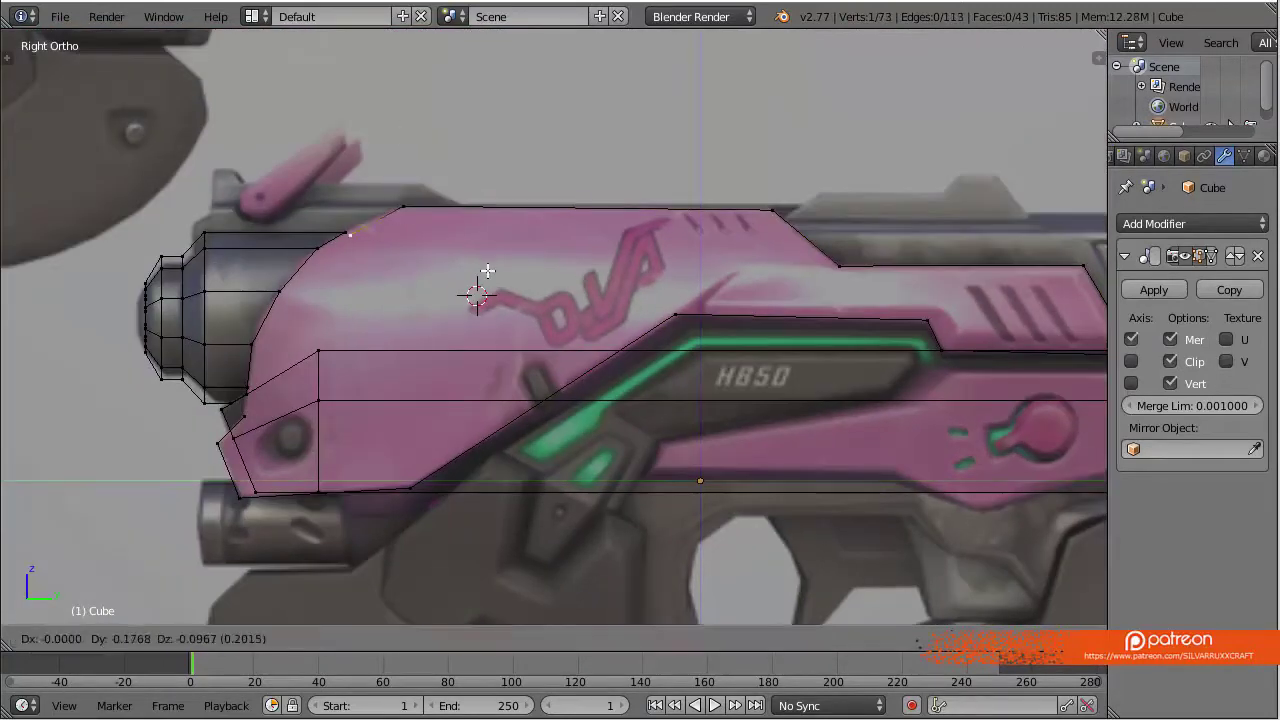
pyautogui.scroll(4, 659, 227)
pyautogui.press('e')
pyautogui.click(520, 224)
pyautogui.scroll(-3, 500, 300)
pyautogui.press('e')
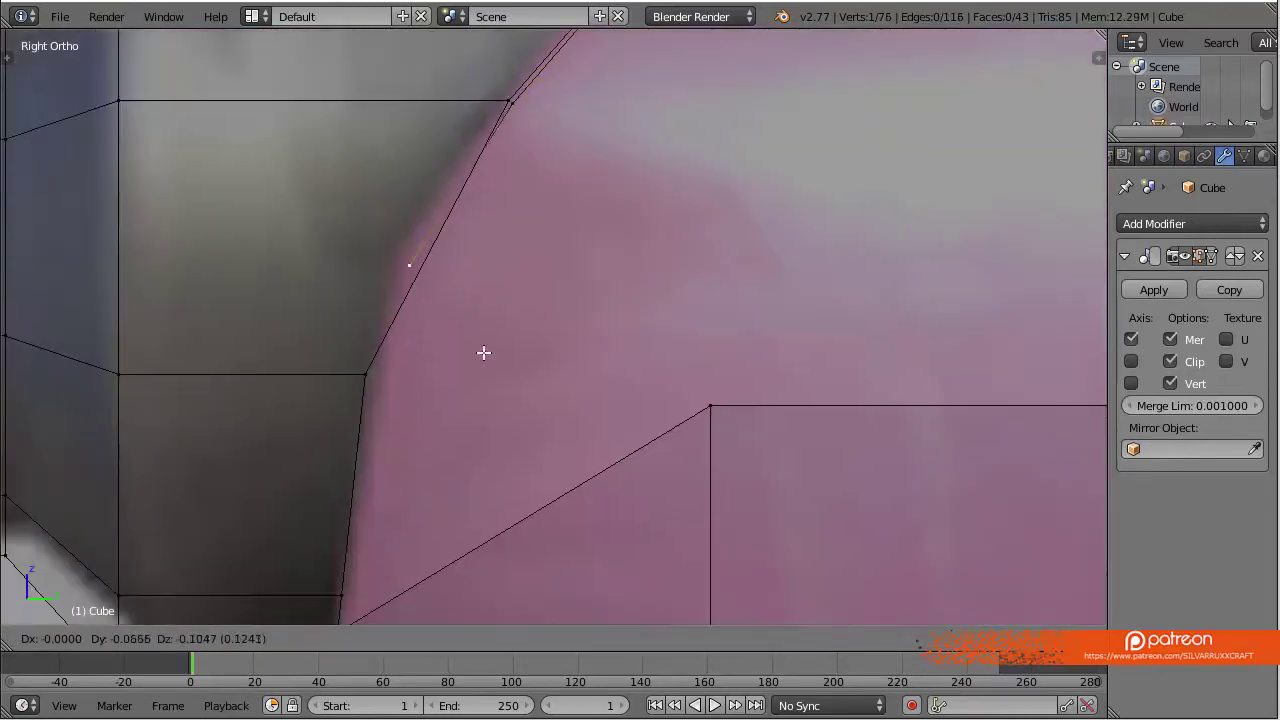
pyautogui.click(487, 351)
pyautogui.scroll(2, 487, 351)
pyautogui.scroll(-4, 619, 374)
# Place a first new vertex on the slide's upper outline in side view
pyautogui.moveTo(1006, 120); pyautogui.dragTo(668, 286, button='middle')
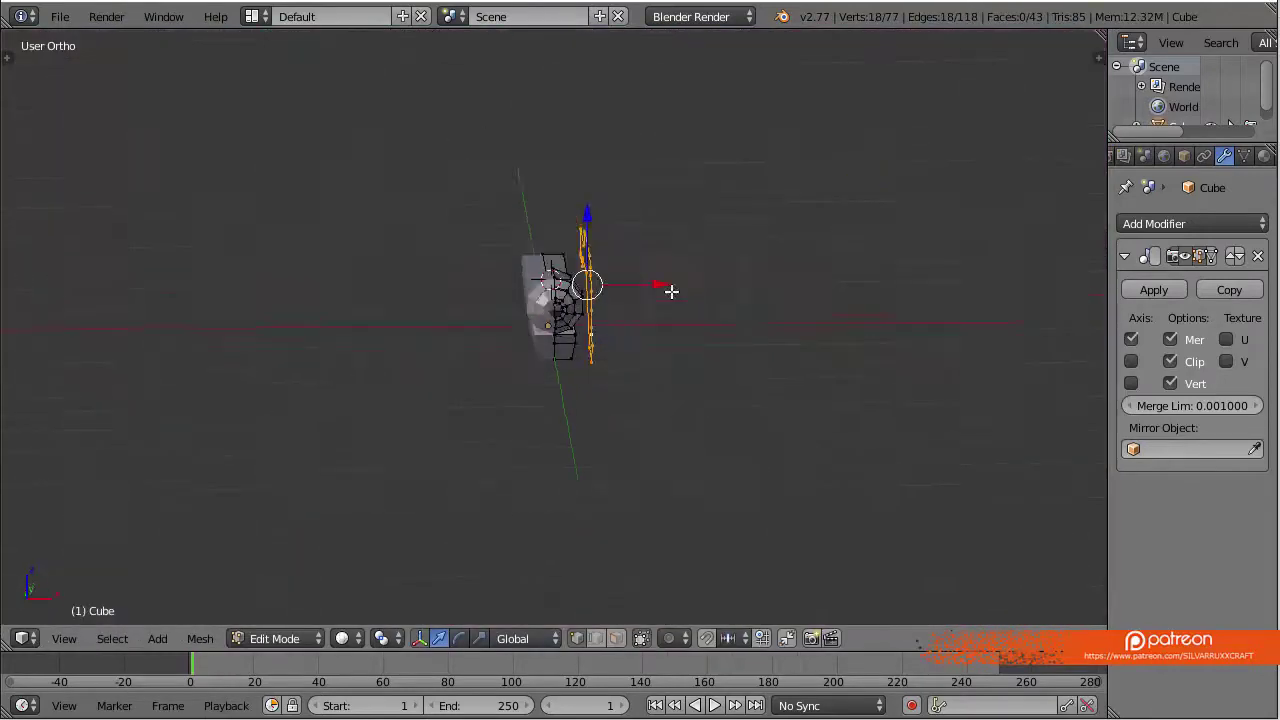
pyautogui.press('KP_3')
pyautogui.scroll(2, 423, 349)
pyautogui.keyDown('ctrl'); pyautogui.click(249, 323); pyautogui.keyUp('ctrl')
pyautogui.scroll(3, 594, 394)
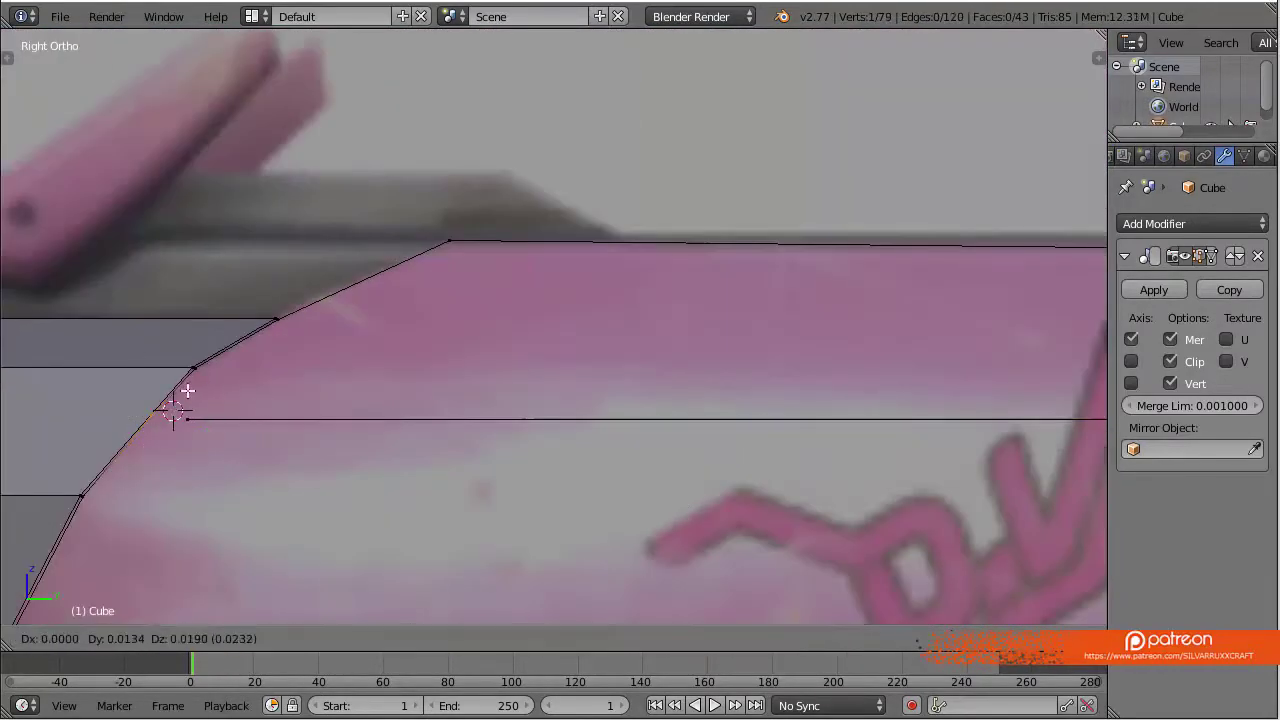
pyautogui.scroll(-3, 177, 409)
pyautogui.press('x')
pyautogui.press('Escape')
# Add vertices along the top outline, moving one onto the reference's upper-right corner
pyautogui.click(933, 332)
pyautogui.scroll(2, 794, 325)
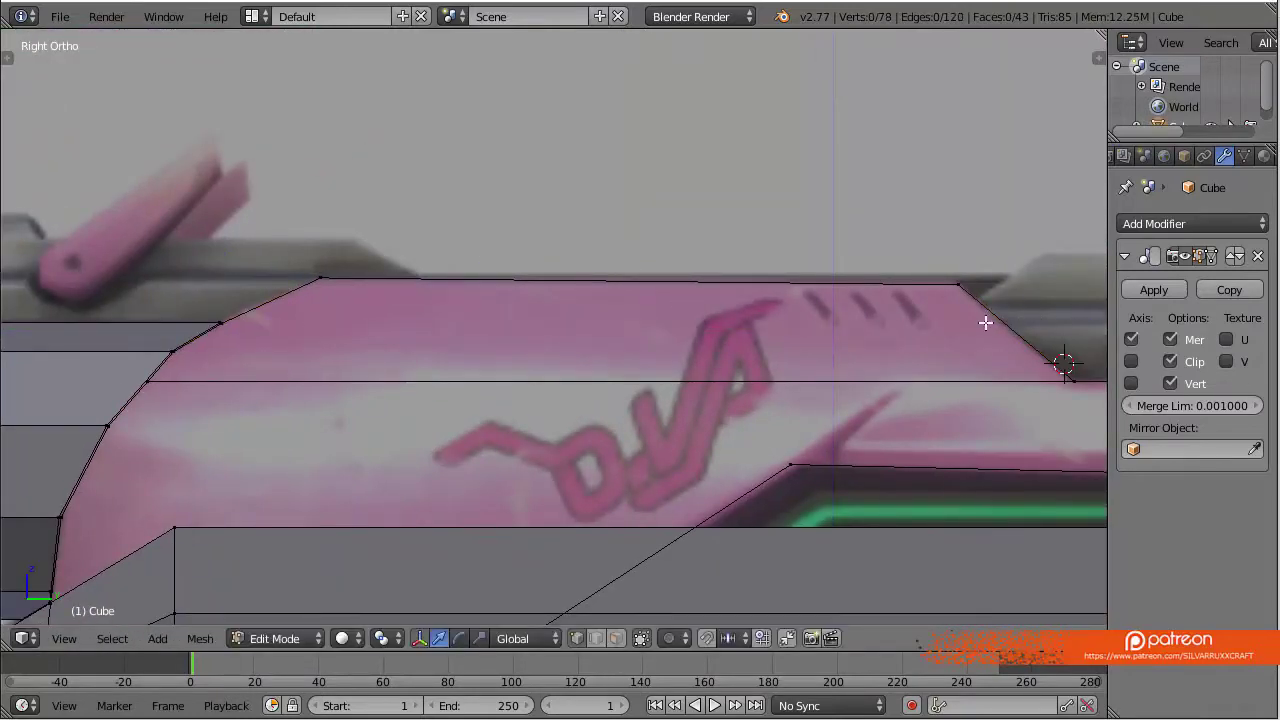
pyautogui.scroll(-2, 985, 322)
pyautogui.keyDown('ctrl'); pyautogui.click(863, 306); pyautogui.keyUp('ctrl')
pyautogui.keyDown('shift'); pyautogui.moveTo(903, 357); pyautogui.dragTo(923, 314, button='middle'); pyautogui.keyUp('shift')
pyautogui.scroll(1, 408, 303)
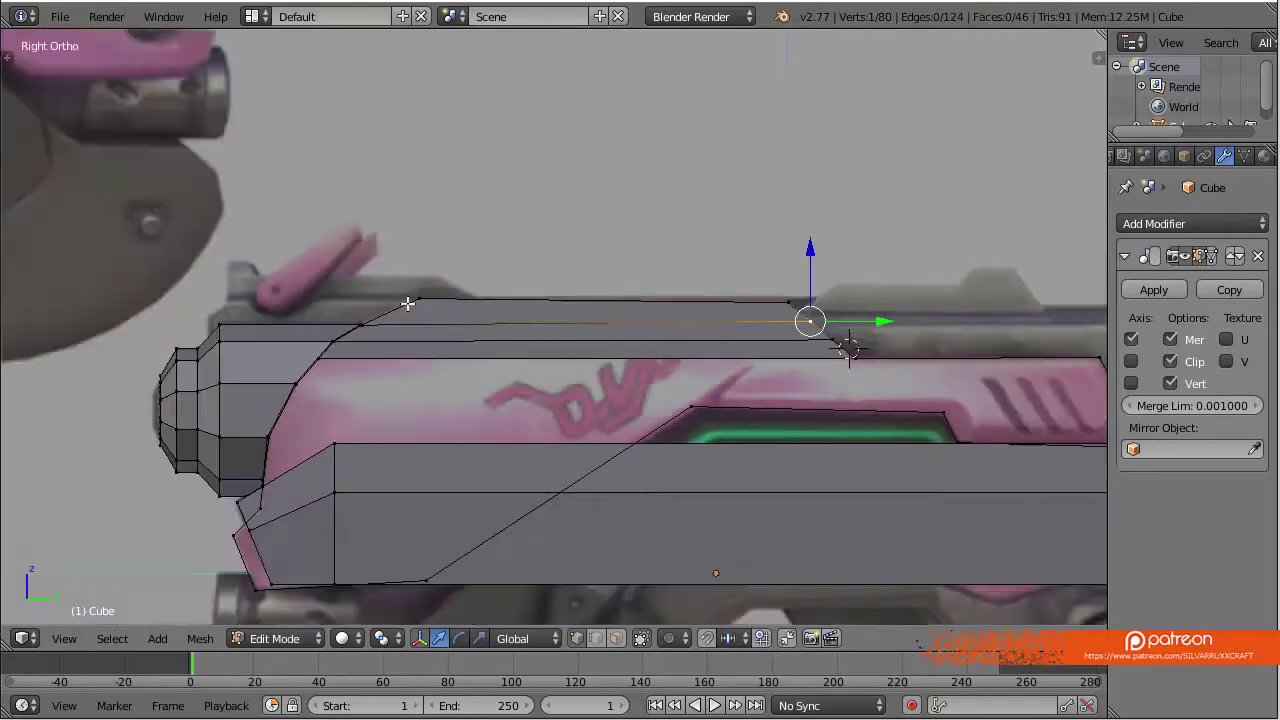
pyautogui.keyDown('shift'); pyautogui.click(408, 303); pyautogui.keyUp('shift')
pyautogui.moveTo(408, 303); pyautogui.dragTo(734, 309, button='middle')
pyautogui.press('g')
# In front view, slide the top-strip vertices out to the reference's width
pyautogui.press('KP_1')
pyautogui.scroll(1, 729, 400)
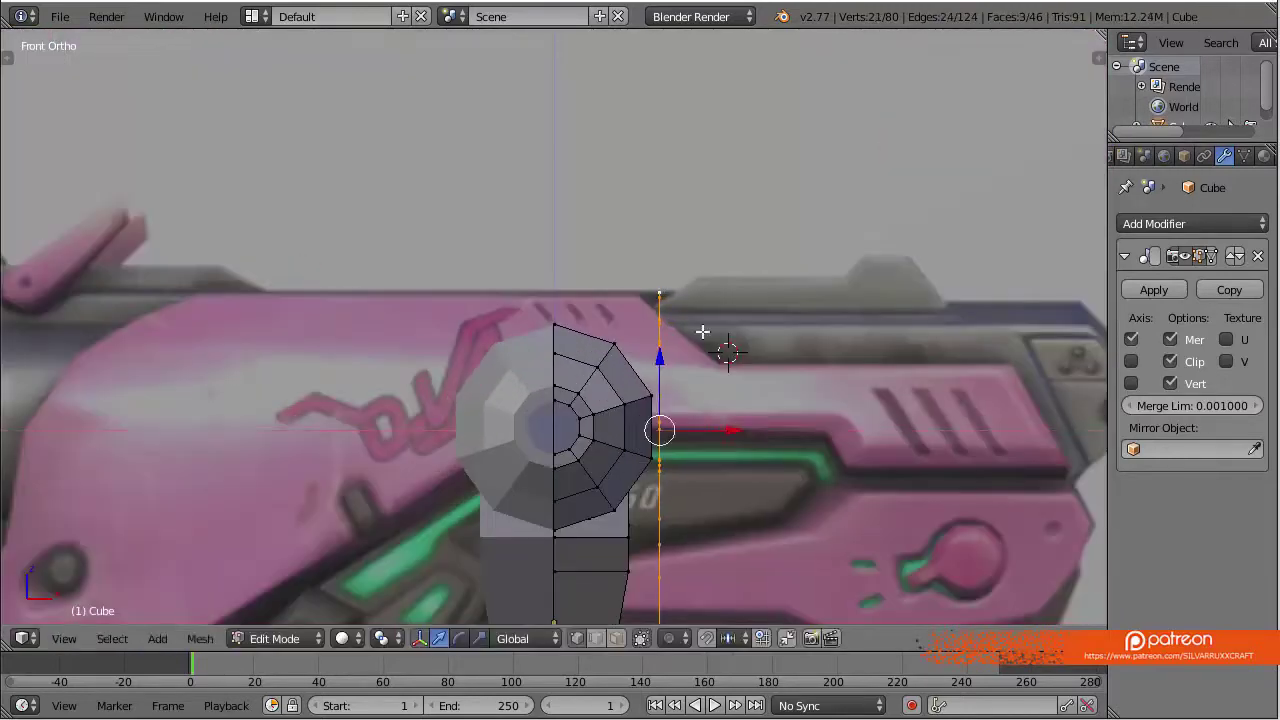
pyautogui.moveTo(729, 357); pyautogui.dragTo(749, 266, button='middle')
pyautogui.press('KP_1')
pyautogui.press('g')
pyautogui.moveTo(688, 327); pyautogui.dragTo(700, 294, button='middle')
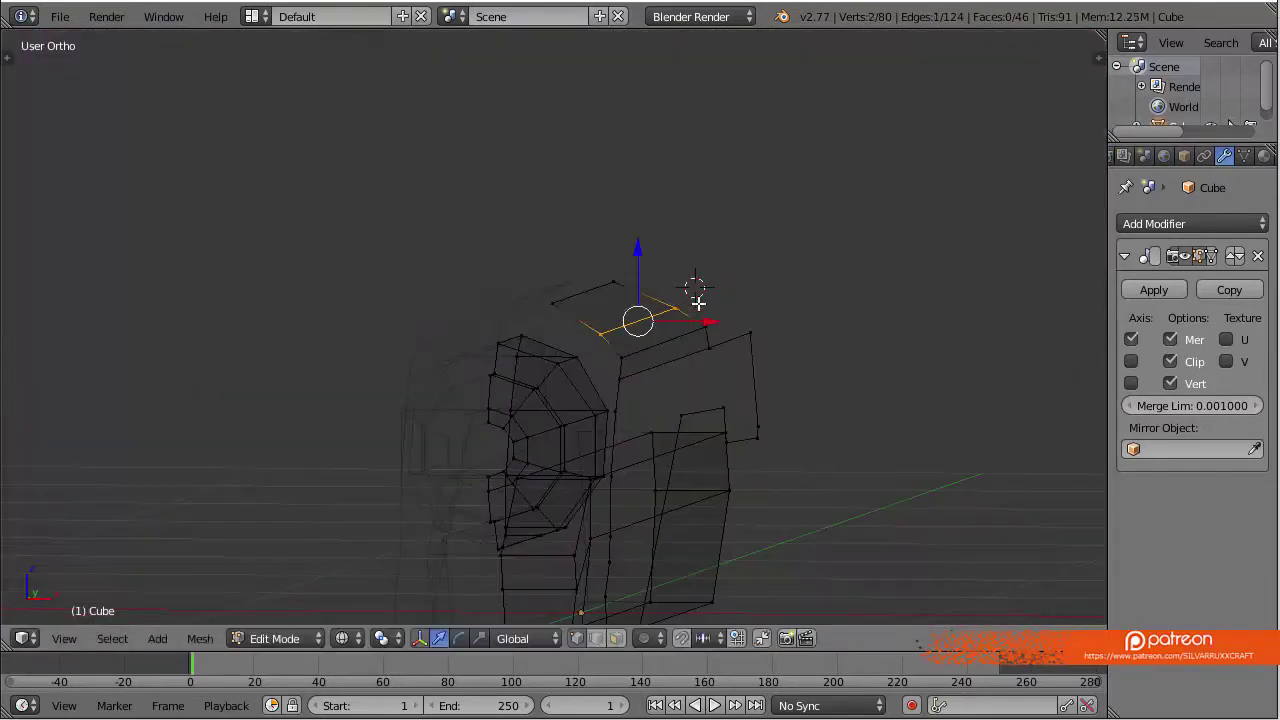
pyautogui.press('KP_1')
pyautogui.press('a')
pyautogui.press('KP_3')
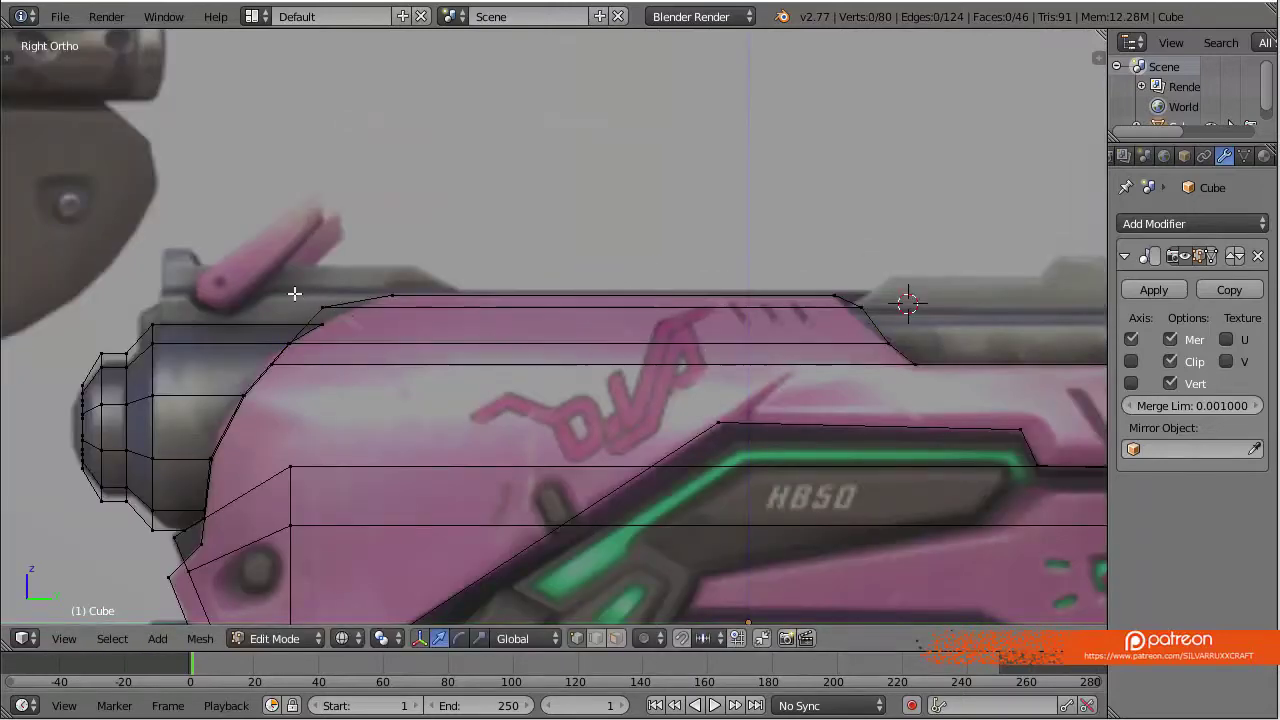
pyautogui.click(590, 252)
# Confirm the top-strip vertex positions and check them from front, top and side views
pyautogui.press('KP_1')
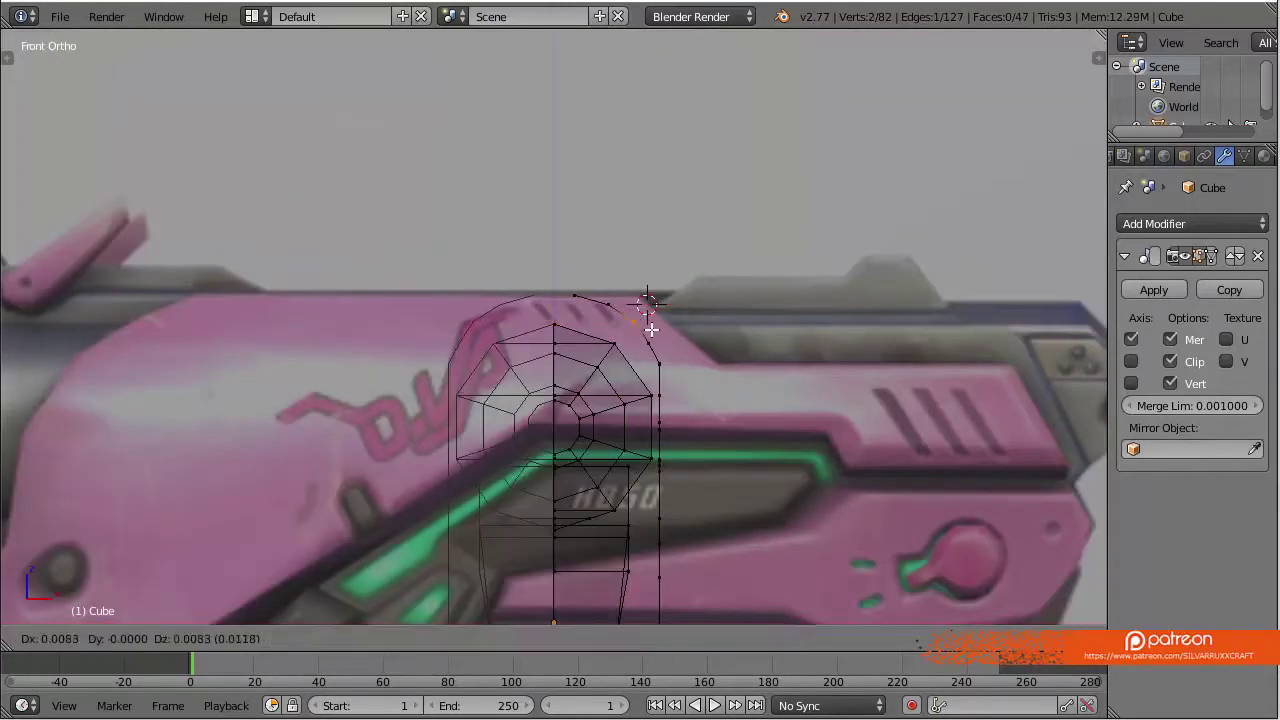
pyautogui.click(650, 318)
pyautogui.scroll(-4, 700, 320)
pyautogui.moveTo(766, 323); pyautogui.dragTo(663, 420, button='middle')
pyautogui.press('KP_7')
pyautogui.press('a')
pyautogui.scroll(5, 762, 445)
pyautogui.moveTo(762, 445); pyautogui.dragTo(434, 329, button='middle')
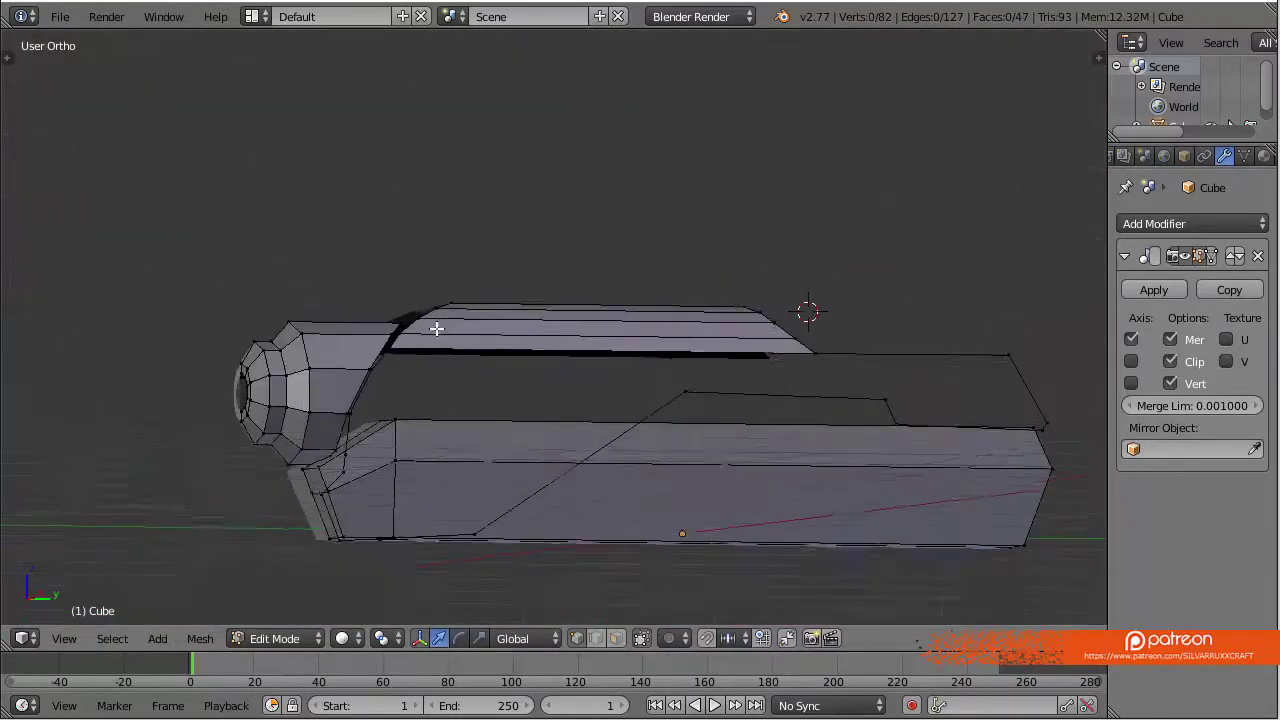
pyautogui.press('KP_3')
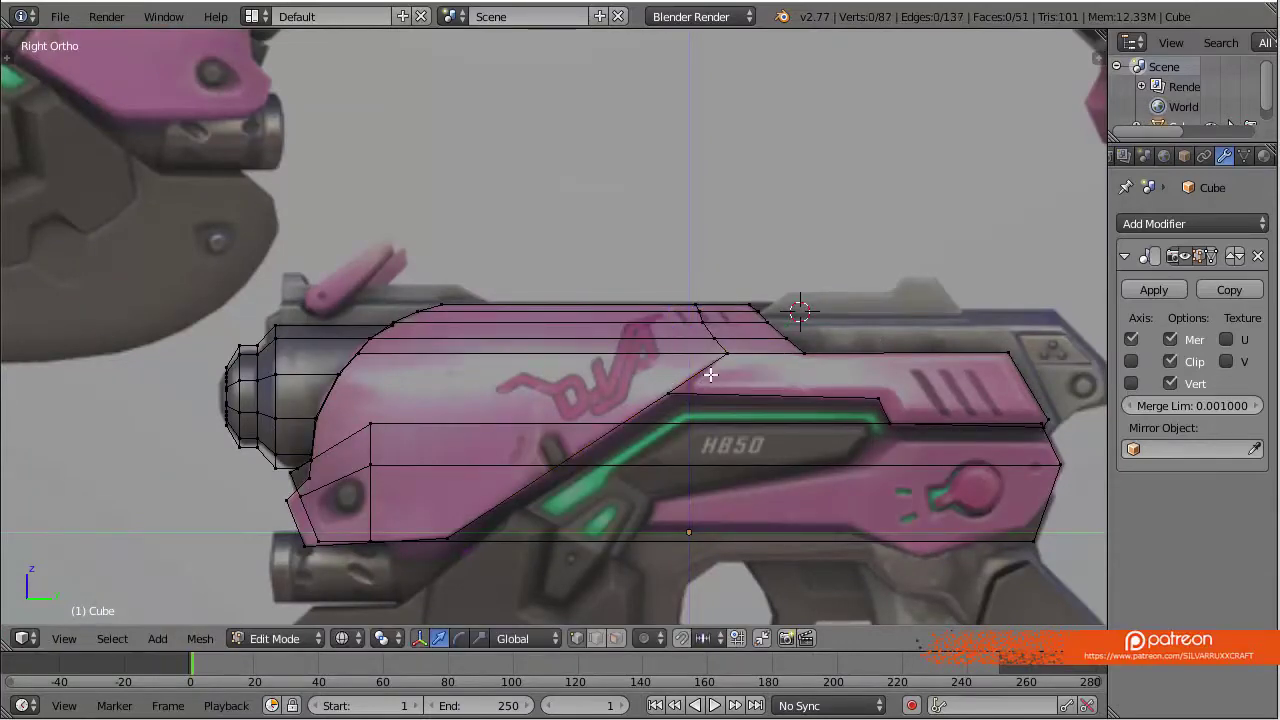
# Select the top-strip vertices and fill a face between them
pyautogui.rightClick(409, 326)
pyautogui.moveTo(710, 374)
pyautogui.mouseDown(button='middle')
pyautogui.moveTo(466, 349)
pyautogui.moveTo(296, 537)
pyautogui.mouseUp(button='middle')
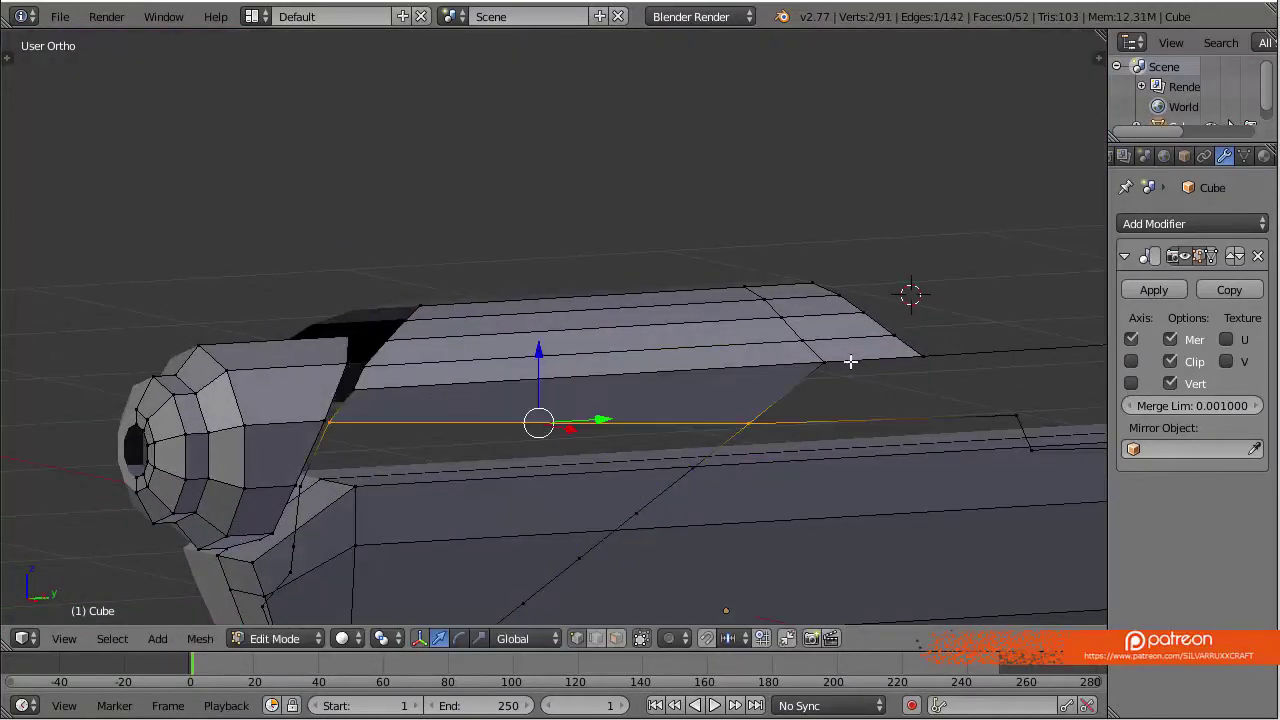
pyautogui.rightClick(477, 426)
pyautogui.press('f')
pyautogui.scroll(-3, 654, 413)
pyautogui.press('KP_3')
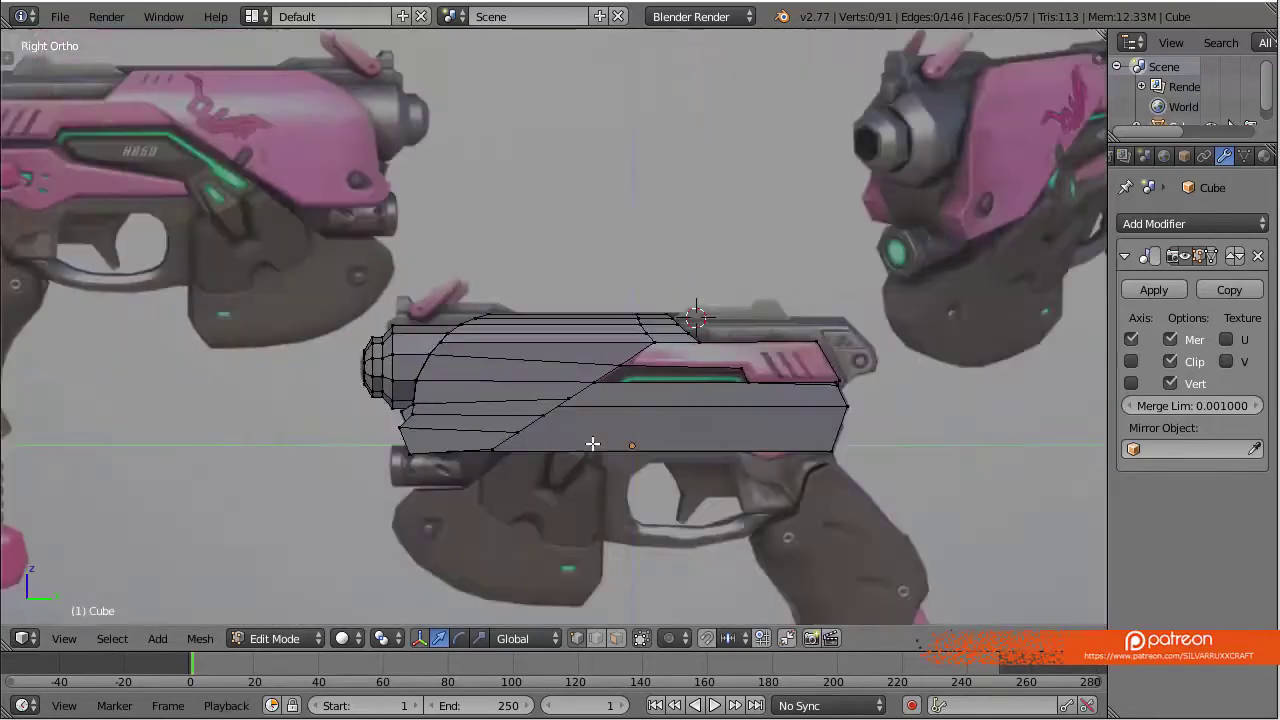
pyautogui.press('KP_1')
pyautogui.moveTo(591, 523); pyautogui.dragTo(649, 503, button='middle')
pyautogui.press('KP_1')
# Adjust slide vertices against the reference in wireframe, then inspect the top slide
pyautogui.rightClick(631, 483)
pyautogui.scroll(4, 631, 483)
pyautogui.press('z')
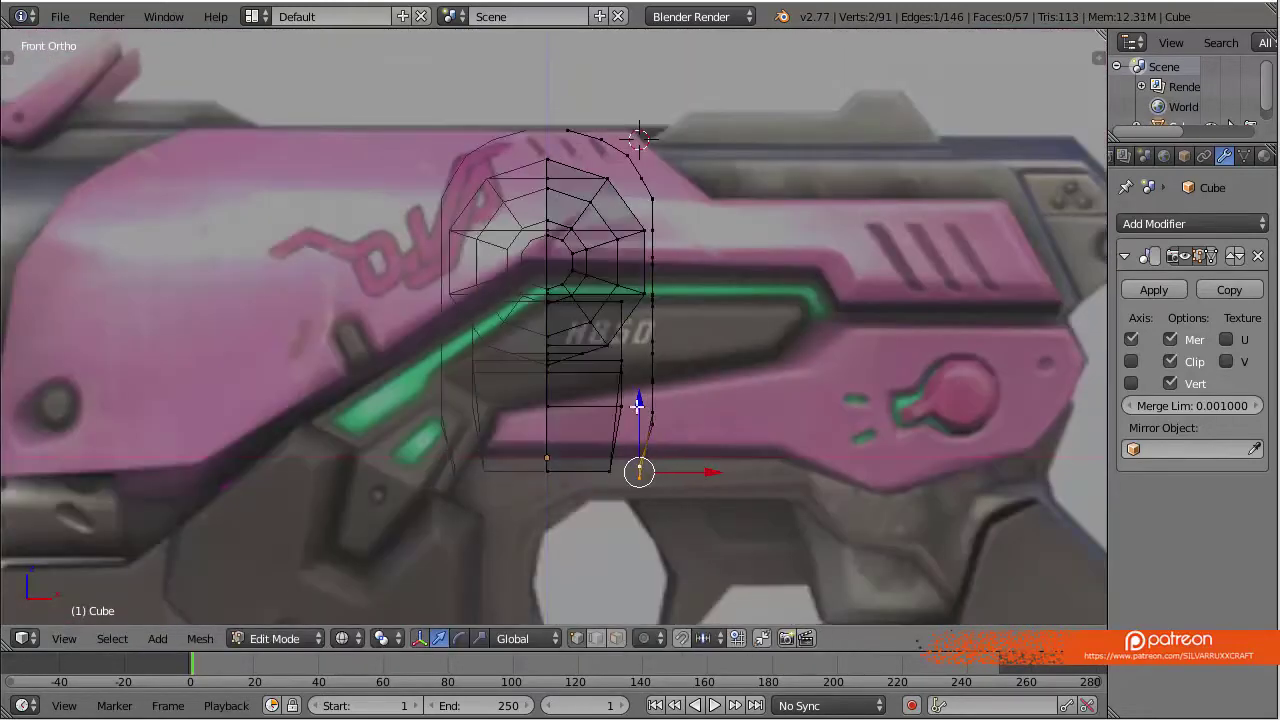
pyautogui.press('z')
pyautogui.press('KP_3')
pyautogui.scroll(-4, 691, 472)
pyautogui.scroll(2, 660, 330)
pyautogui.scroll(2, 600, 360)
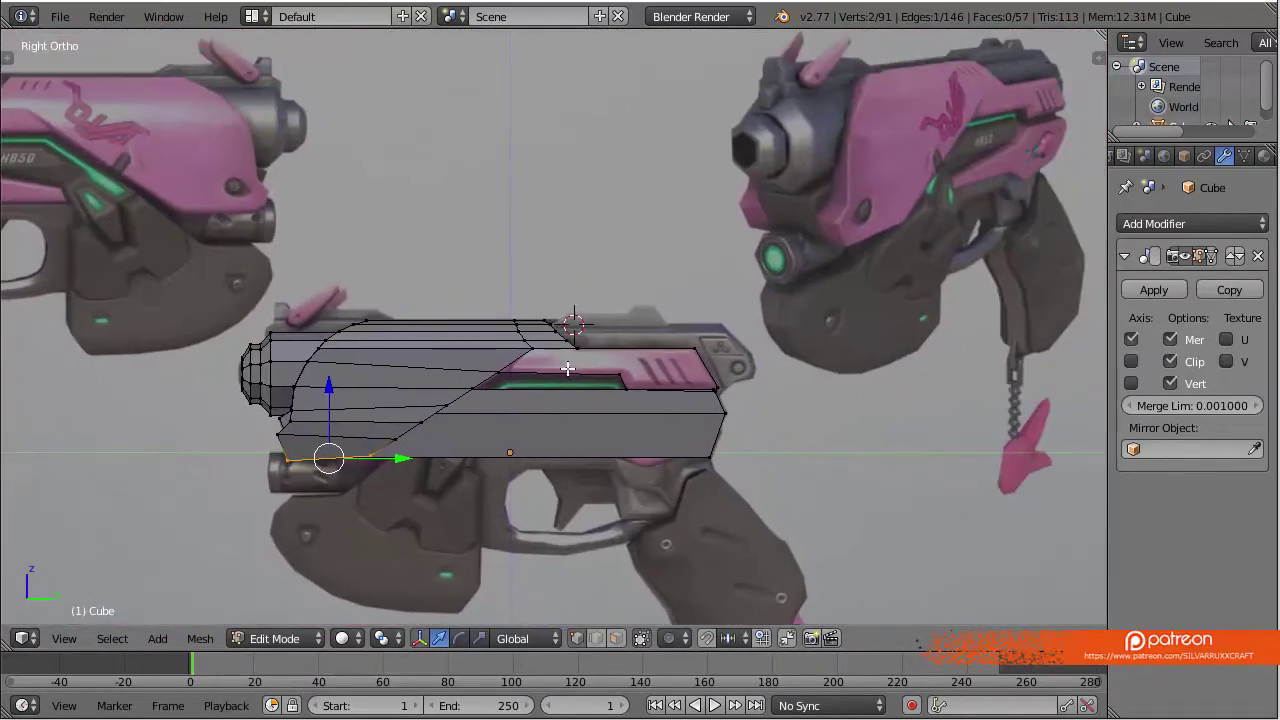
pyautogui.scroll(2, 533, 390)
pyautogui.scroll(2, 533, 390)
pyautogui.moveTo(533, 390); pyautogui.dragTo(579, 357, button='middle')
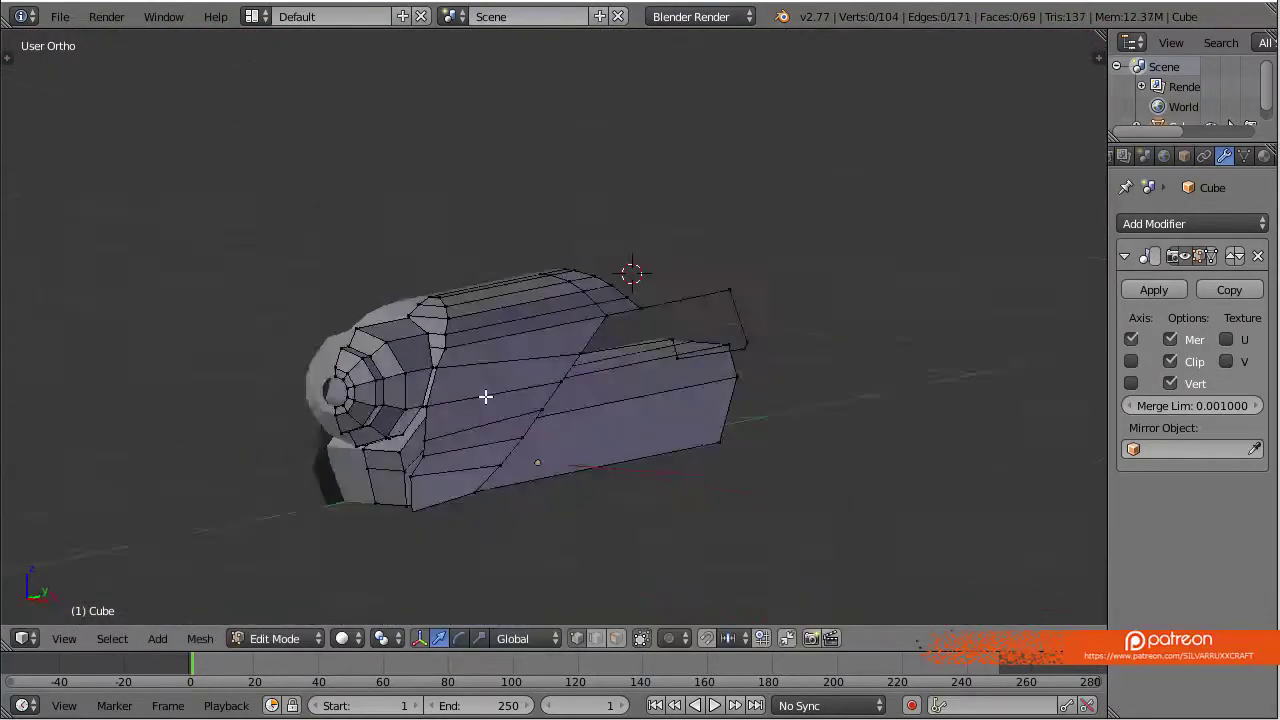
pyautogui.scroll(1, 431, 375)
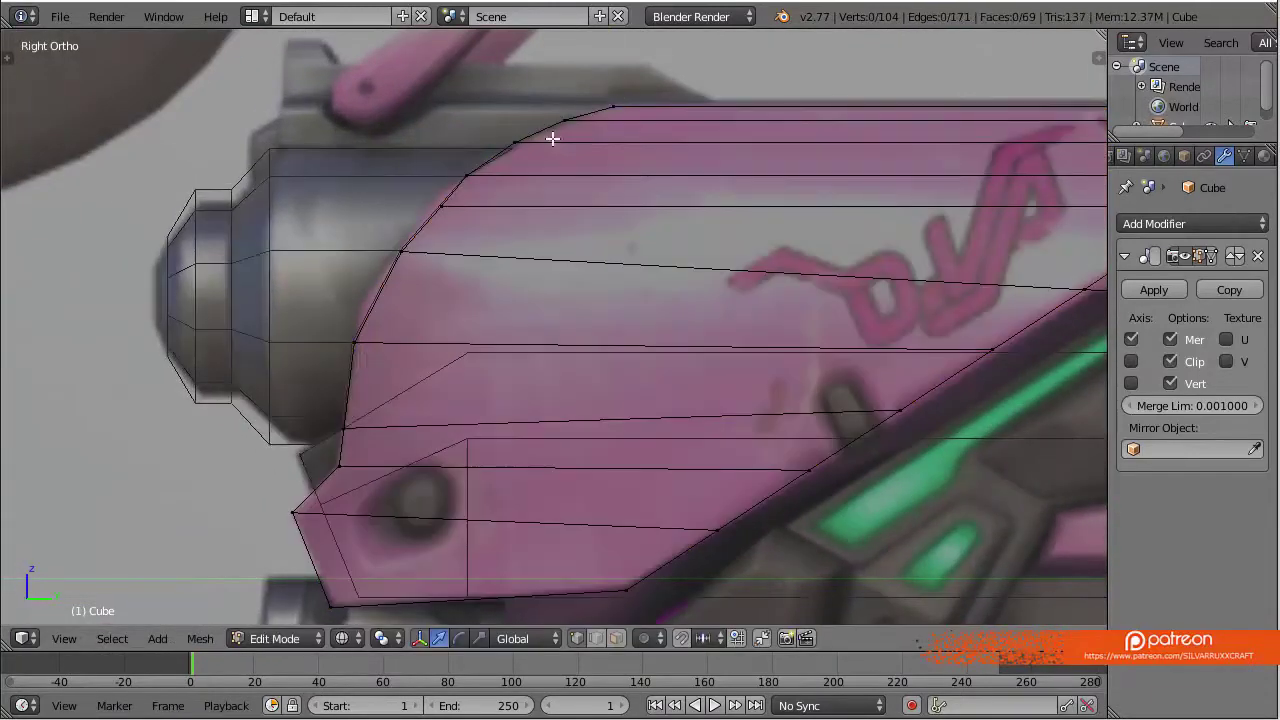
# Select and delete the unwanted faces at the lower front of the body
pyautogui.moveTo(478, 340); pyautogui.dragTo(515, 404, button='middle')
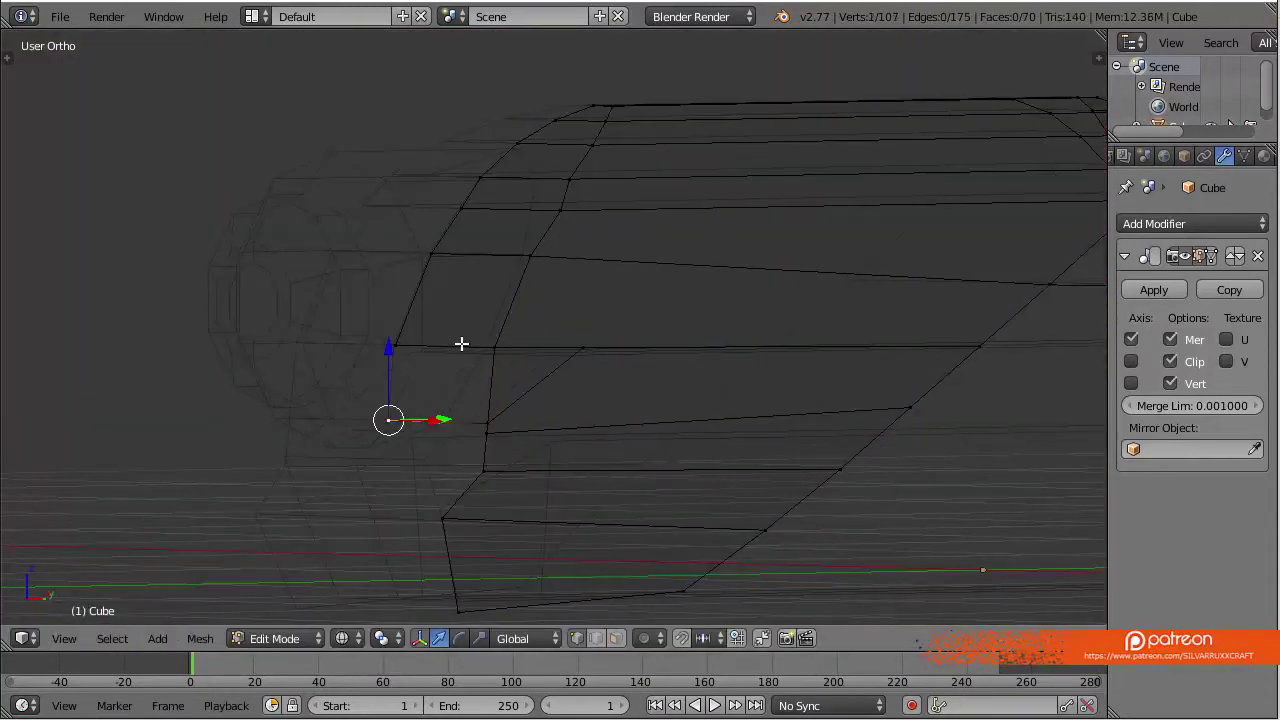
pyautogui.scroll(5, 656, 380)
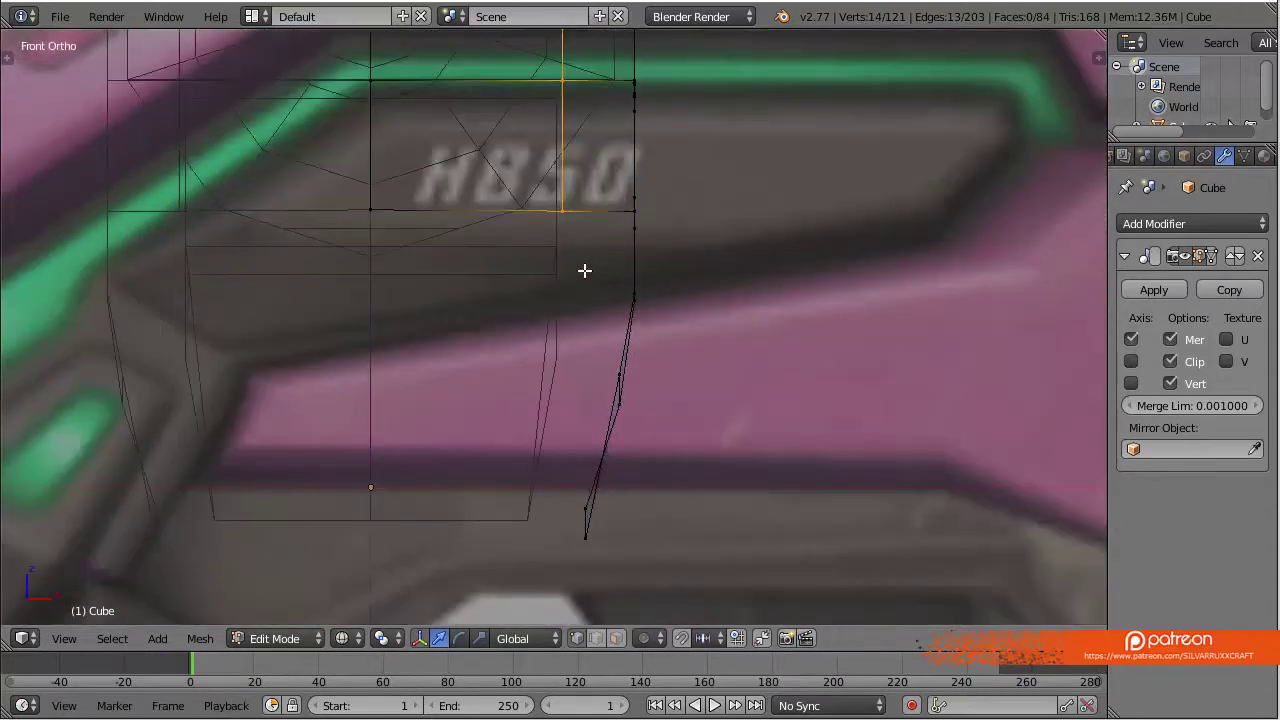
pyautogui.press('z')
pyautogui.rightClick(582, 233)
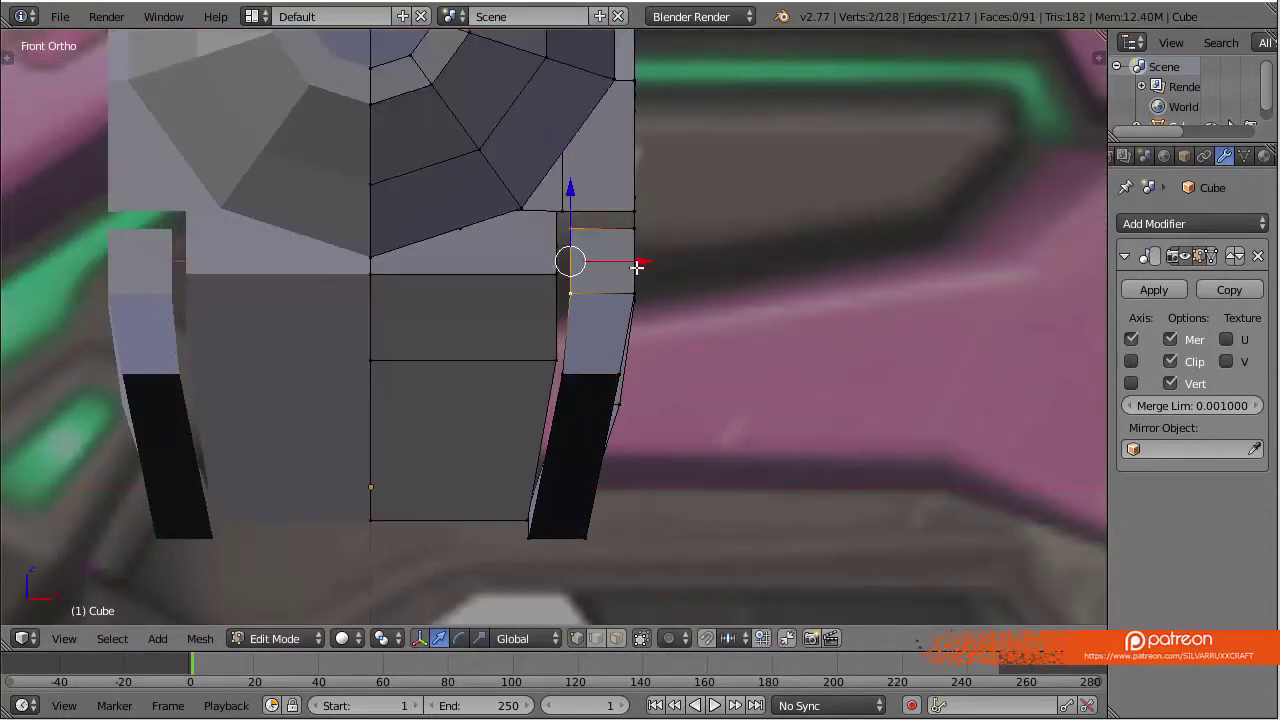
pyautogui.press('z')
pyautogui.keyDown('shift'); pyautogui.rightClick(584, 347); pyautogui.keyUp('shift')
pyautogui.press('z')
pyautogui.moveTo(590, 519); pyautogui.dragTo(451, 514, button='middle')
pyautogui.press('x')
pyautogui.press('KP_1')
pyautogui.scroll(-4, 726, 386)
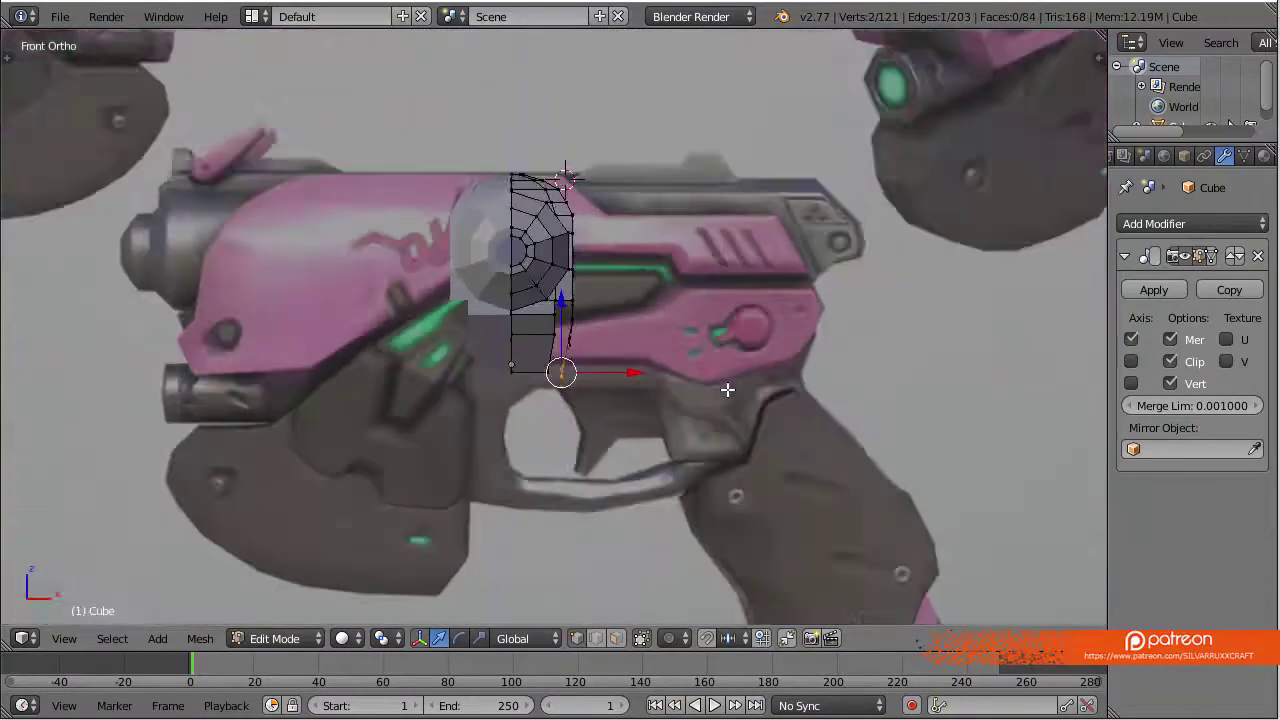
pyautogui.scroll(4, 523, 443)
# Box-select the bottom front vertices and edges of the lower body
pyautogui.moveTo(523, 443)
pyautogui.mouseDown(button='middle')
pyautogui.moveTo(500, 383)
pyautogui.moveTo(528, 424)
pyautogui.mouseUp(button='middle')
pyautogui.press('z')
pyautogui.press('KP_3')
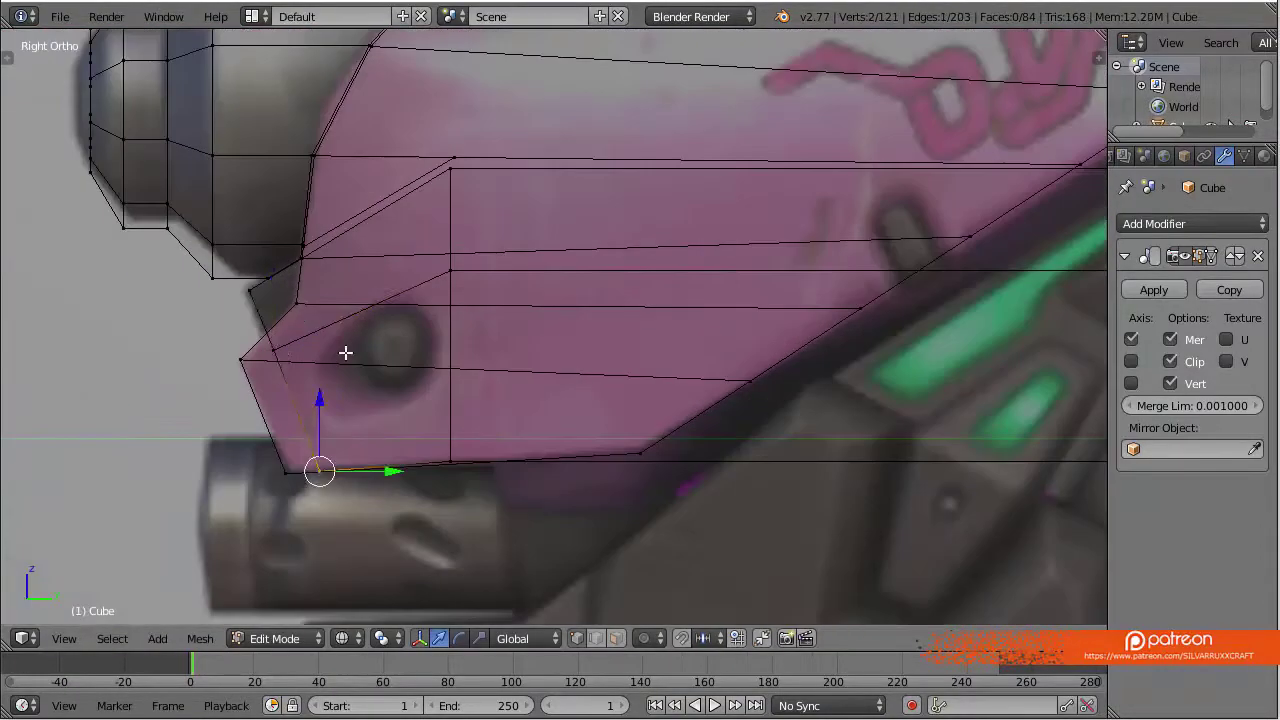
pyautogui.moveTo(255, 322); pyautogui.dragTo(272, 345)
pyautogui.press('b')
pyautogui.moveTo(299, 410); pyautogui.dragTo(347, 488)
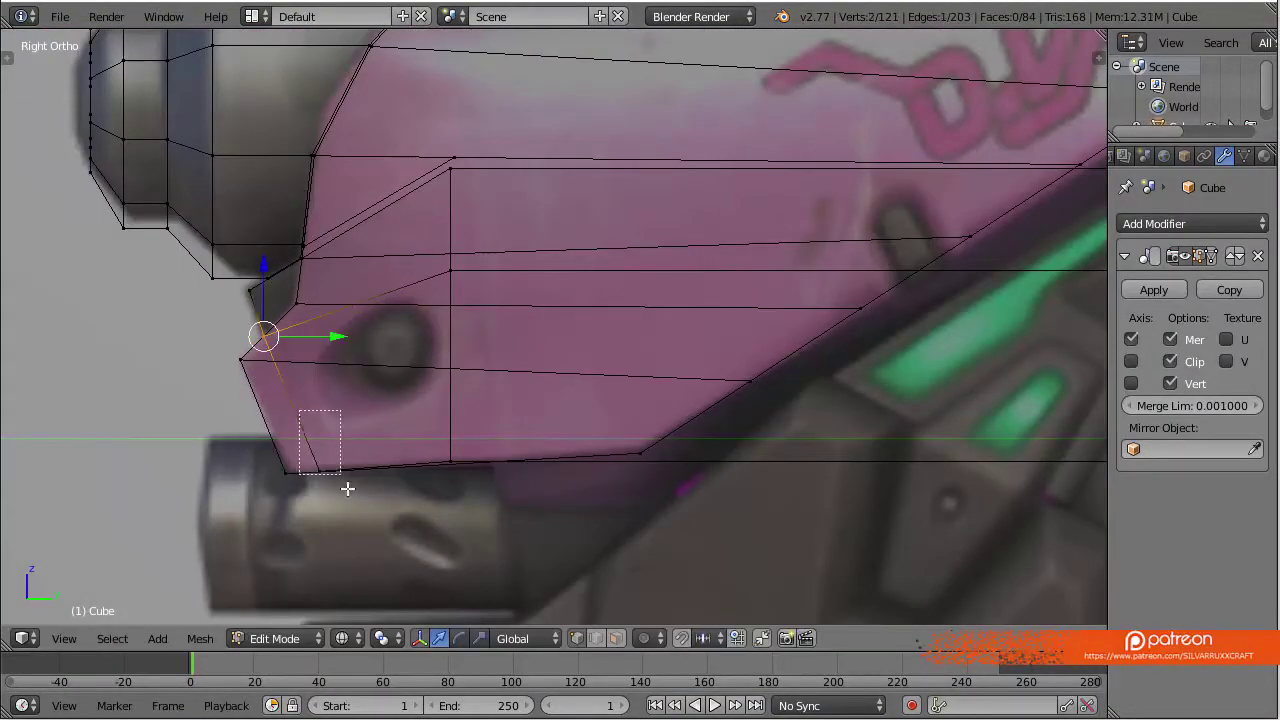
pyautogui.keyDown('shift'); pyautogui.moveTo(254, 377); pyautogui.dragTo(234, 503, button='middle'); pyautogui.keyUp('shift')
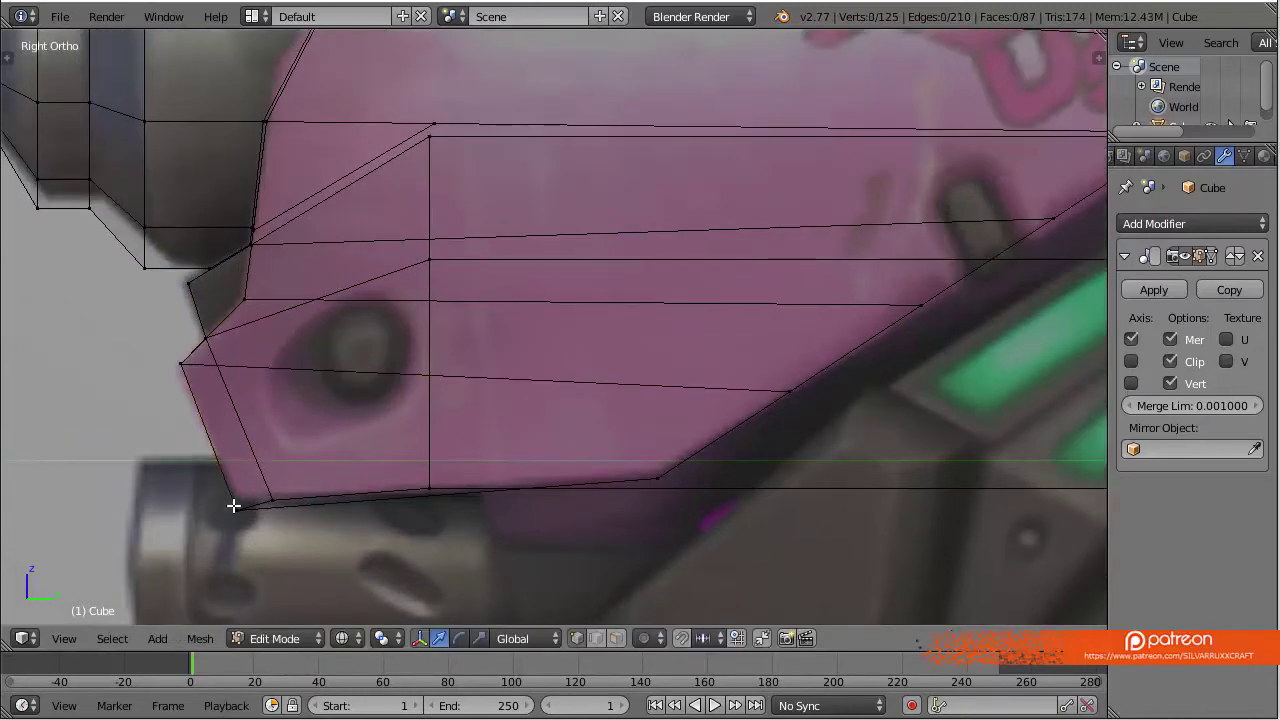
pyautogui.press('b')
pyautogui.moveTo(229, 466); pyautogui.dragTo(754, 511)
pyautogui.press('z')
pyautogui.moveTo(754, 511); pyautogui.dragTo(587, 387, button='middle')
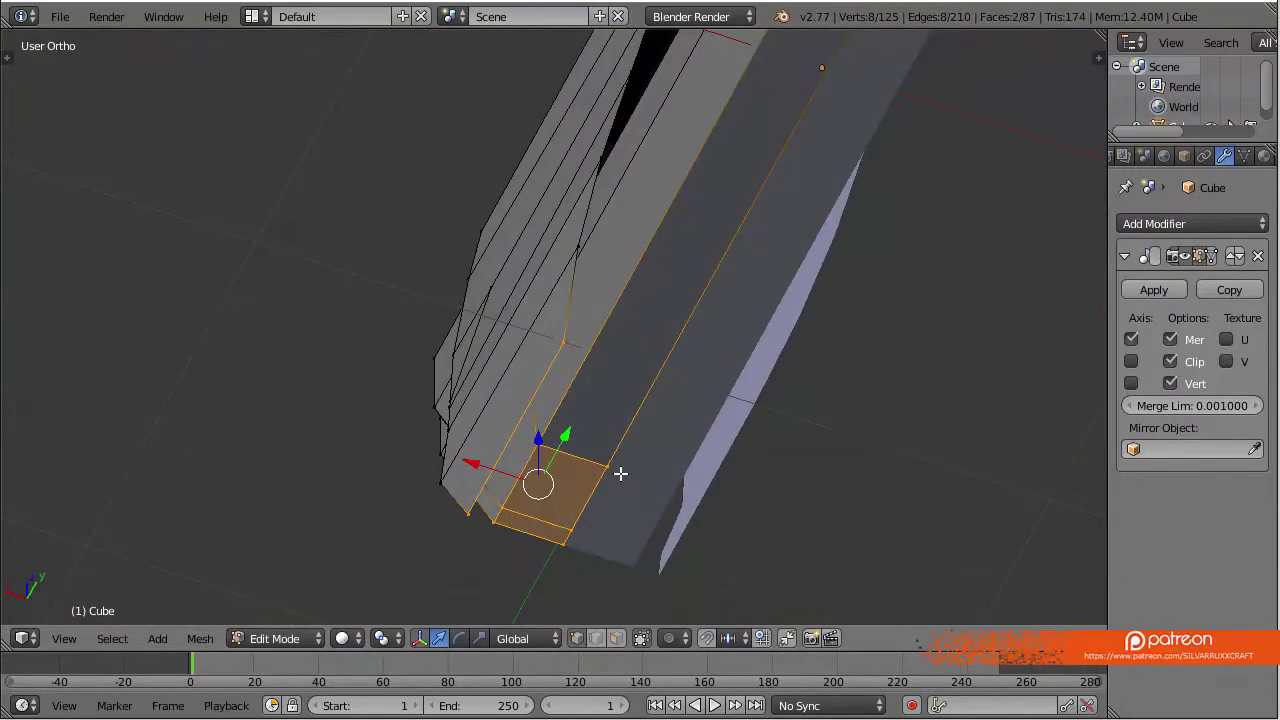
# Extend the bottom edge downward and scale it along one axis into place
pyautogui.press('KP_3')
pyautogui.scroll(-3, 466, 394)
pyautogui.press('z')
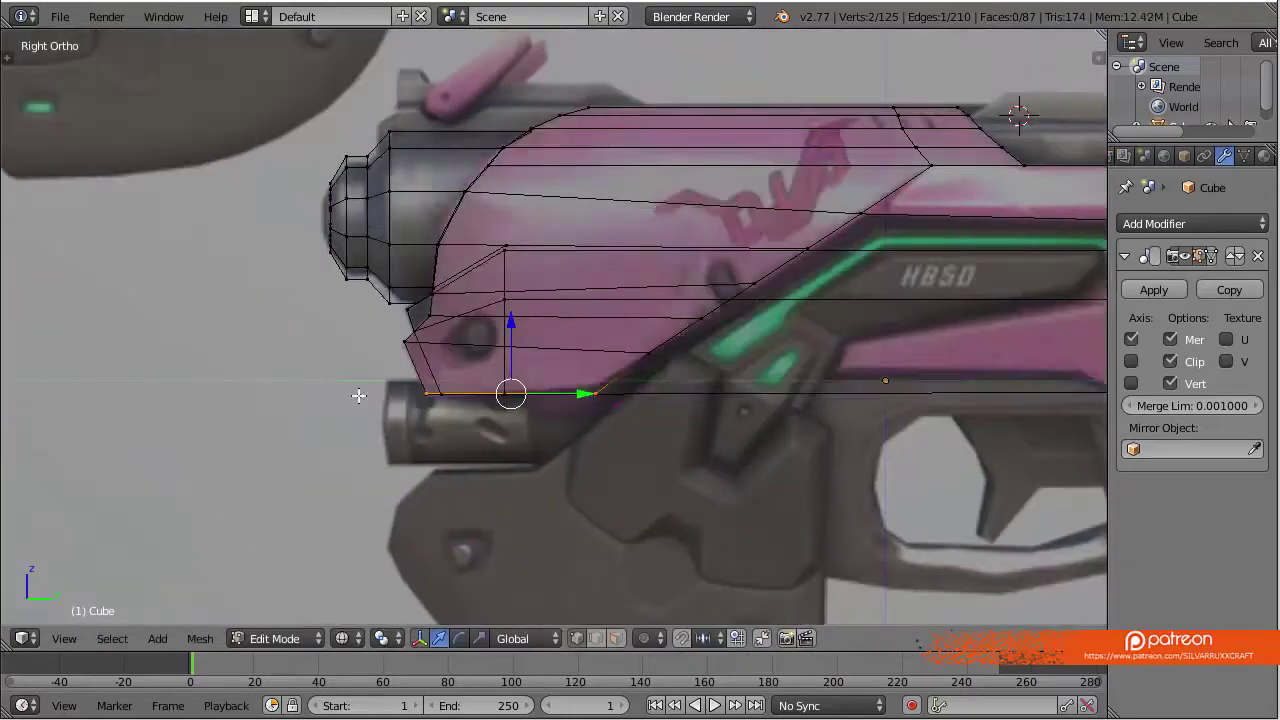
pyautogui.press('v')
pyautogui.press('z')
pyautogui.moveTo(983, 495)
pyautogui.mouseDown(button='middle')
pyautogui.moveTo(603, 411)
pyautogui.moveTo(843, 614)
pyautogui.mouseUp(button='middle')
pyautogui.press('KP_1')
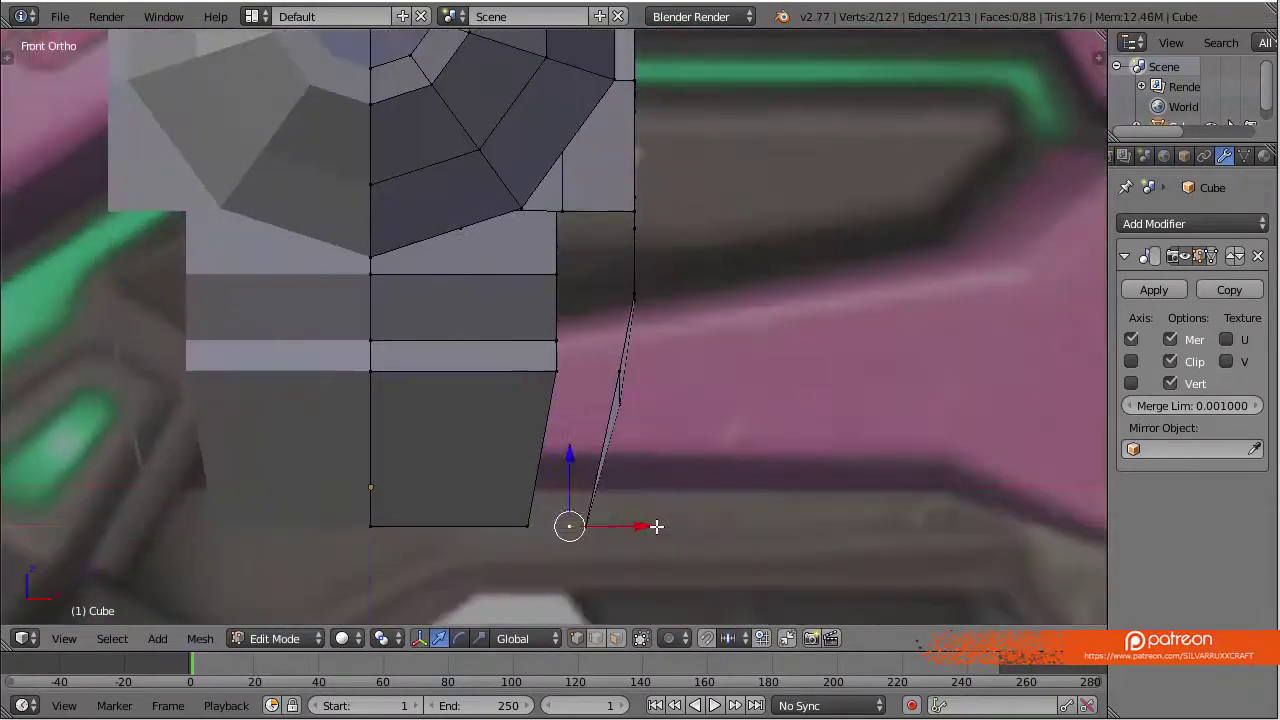
pyautogui.click(643, 262)
pyautogui.moveTo(643, 262); pyautogui.dragTo(652, 337, button='middle')
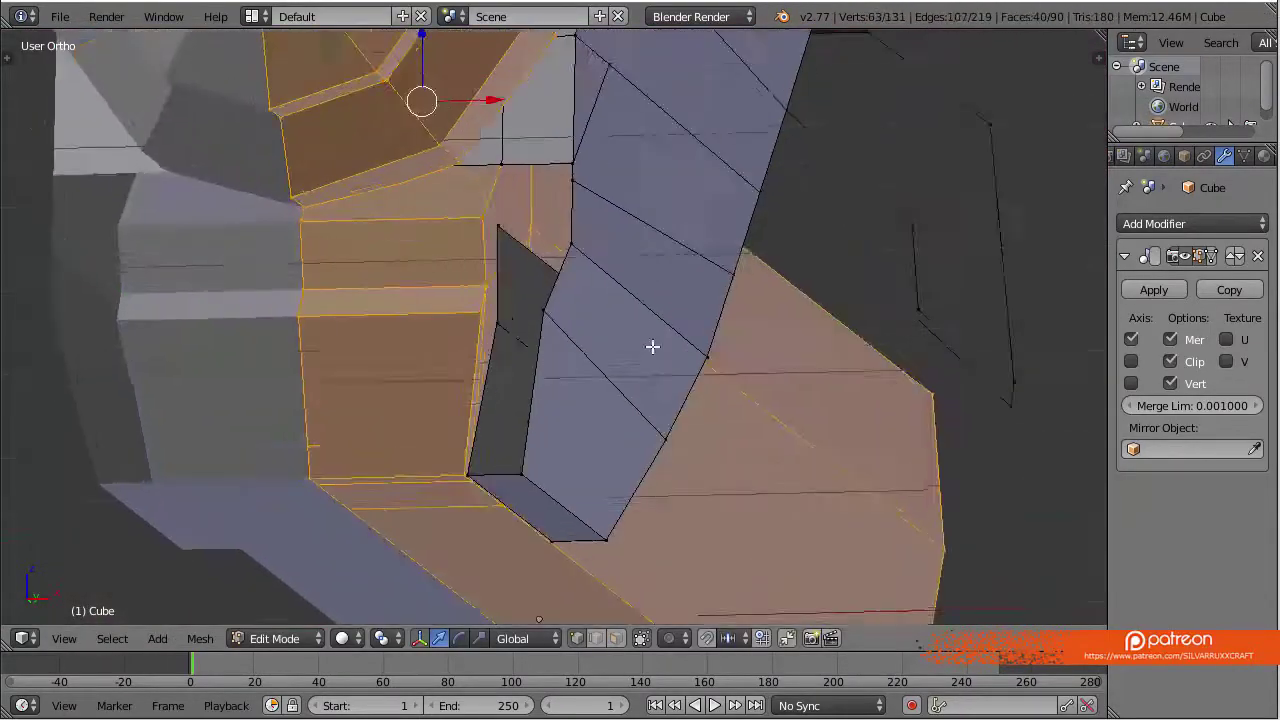
pyautogui.press('KP_3')
pyautogui.press('z')
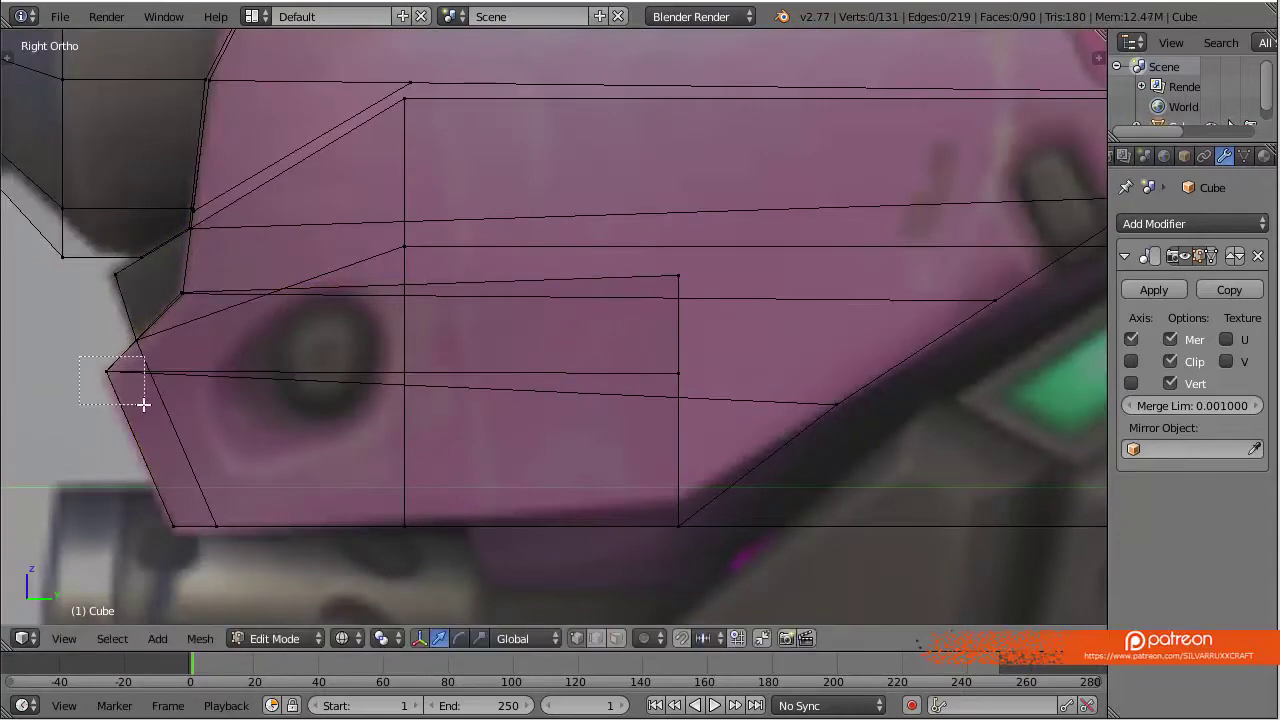
pyautogui.write('0')
pyautogui.press('Return')
pyautogui.press('z')
# Fill new faces on the angled lower front panel
pyautogui.moveTo(222, 331)
pyautogui.mouseDown(button='middle')
pyautogui.moveTo(571, 320)
pyautogui.moveTo(629, 343)
pyautogui.mouseUp(button='middle')
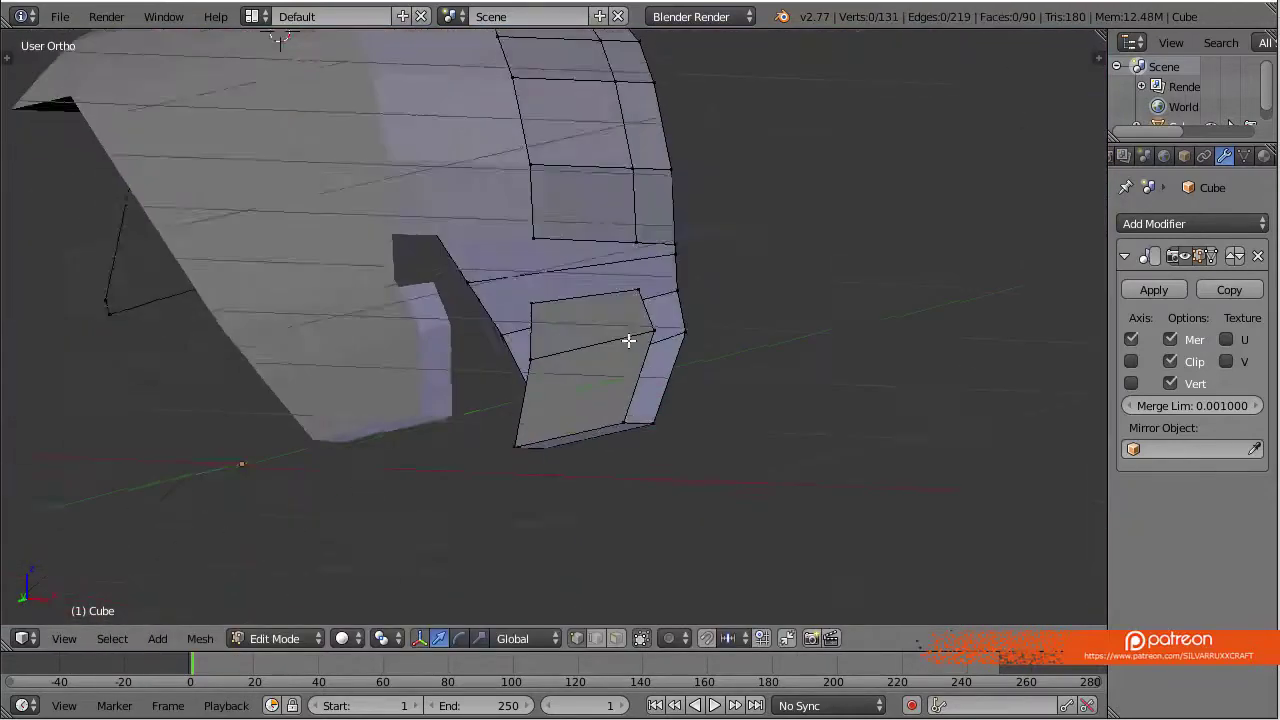
pyautogui.press('f')
pyautogui.scroll(3, 499, 336)
pyautogui.rightClick(436, 341)
pyautogui.moveTo(436, 341)
pyautogui.mouseDown(button='middle')
pyautogui.moveTo(631, 305)
pyautogui.moveTo(420, 331)
pyautogui.moveTo(669, 527)
pyautogui.mouseUp(button='middle')
# Tidy the rear vertices in side wireframe view, cancelling an unwanted vertex move
pyautogui.press('KP_3')
pyautogui.press('z')
pyautogui.press('g')
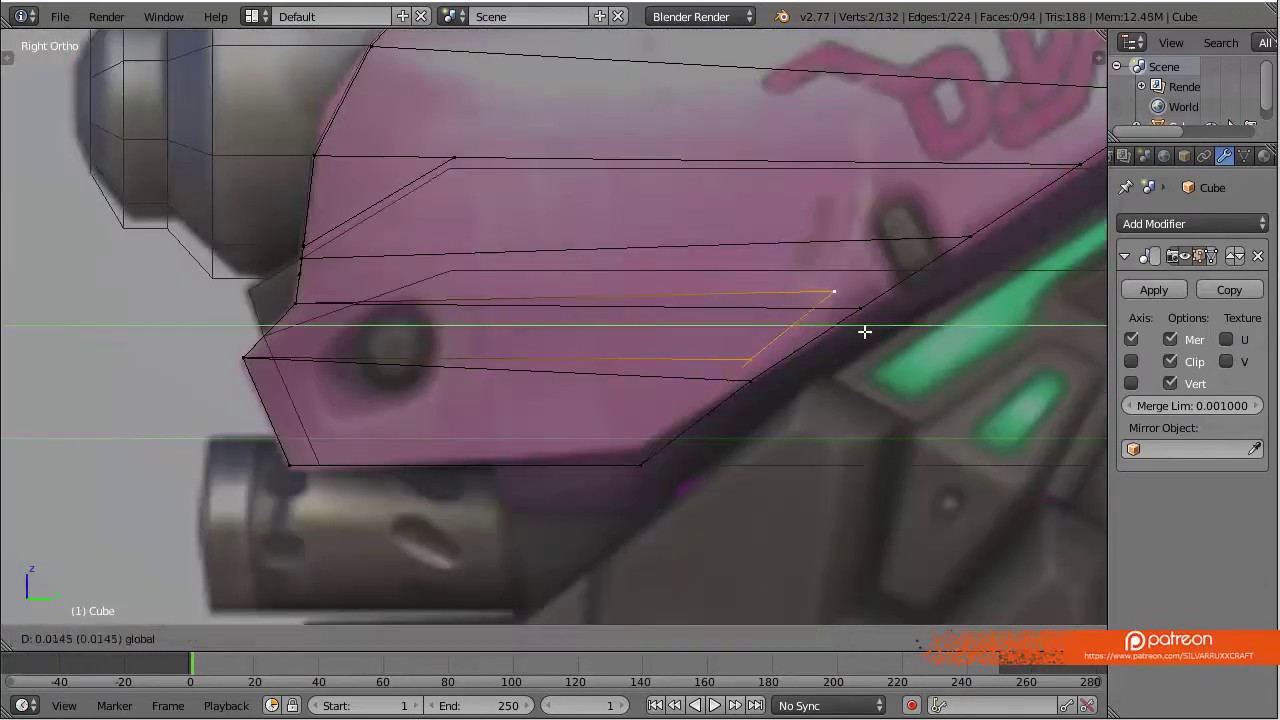
pyautogui.rightClick(810, 377)
pyautogui.press('a')
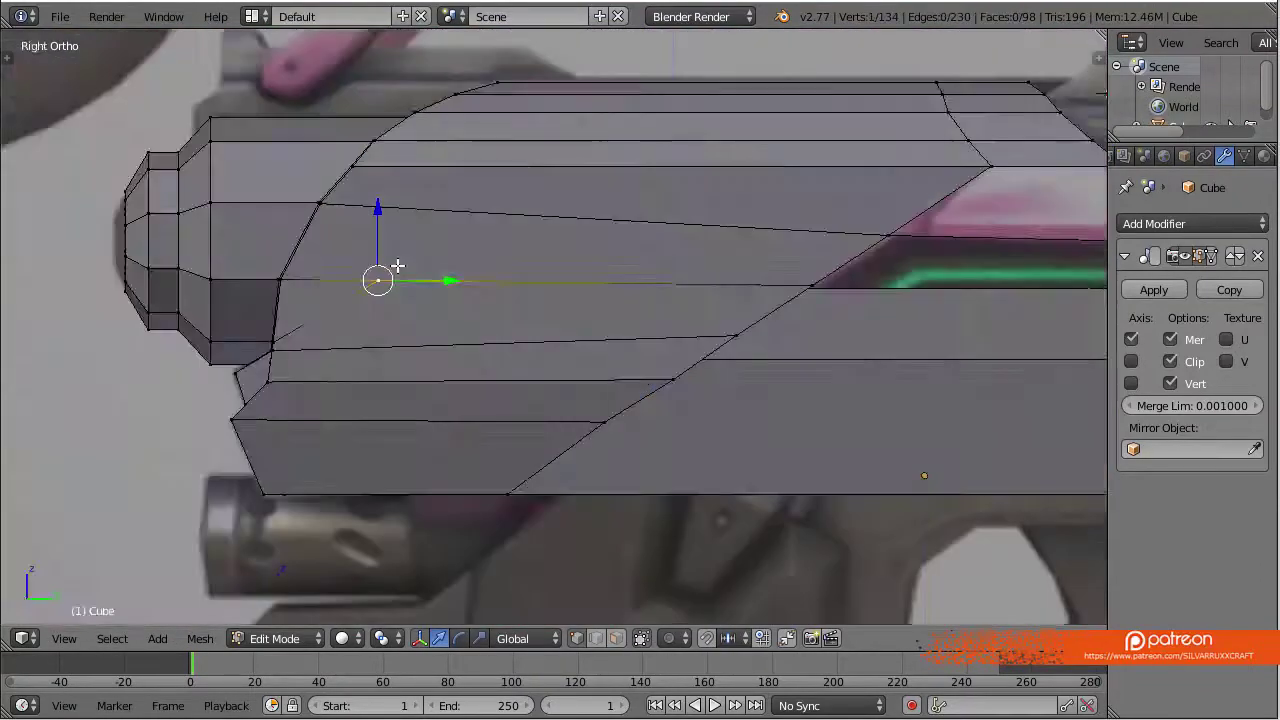
pyautogui.scroll(5, 600, 295)
pyautogui.press('a')
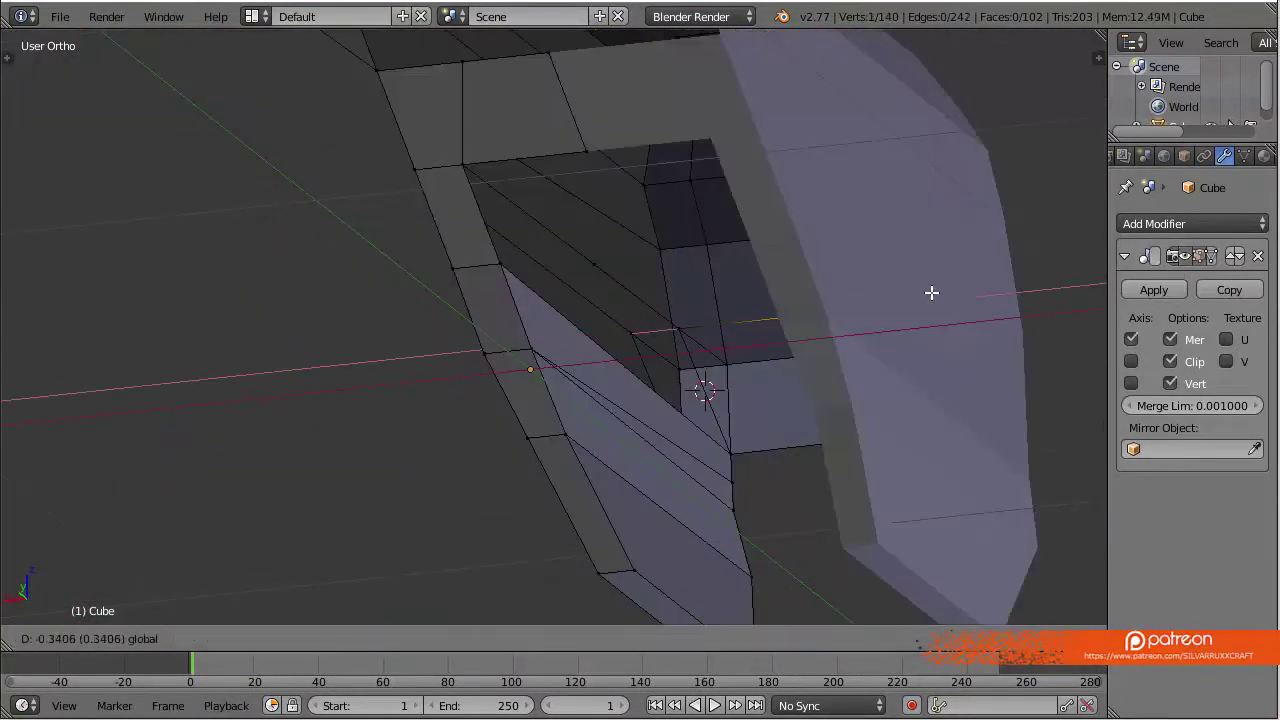
pyautogui.click(931, 292)
# Fill the missing face at the back of the body and select the connected mesh
pyautogui.moveTo(931, 292); pyautogui.dragTo(748, 416, button='middle')
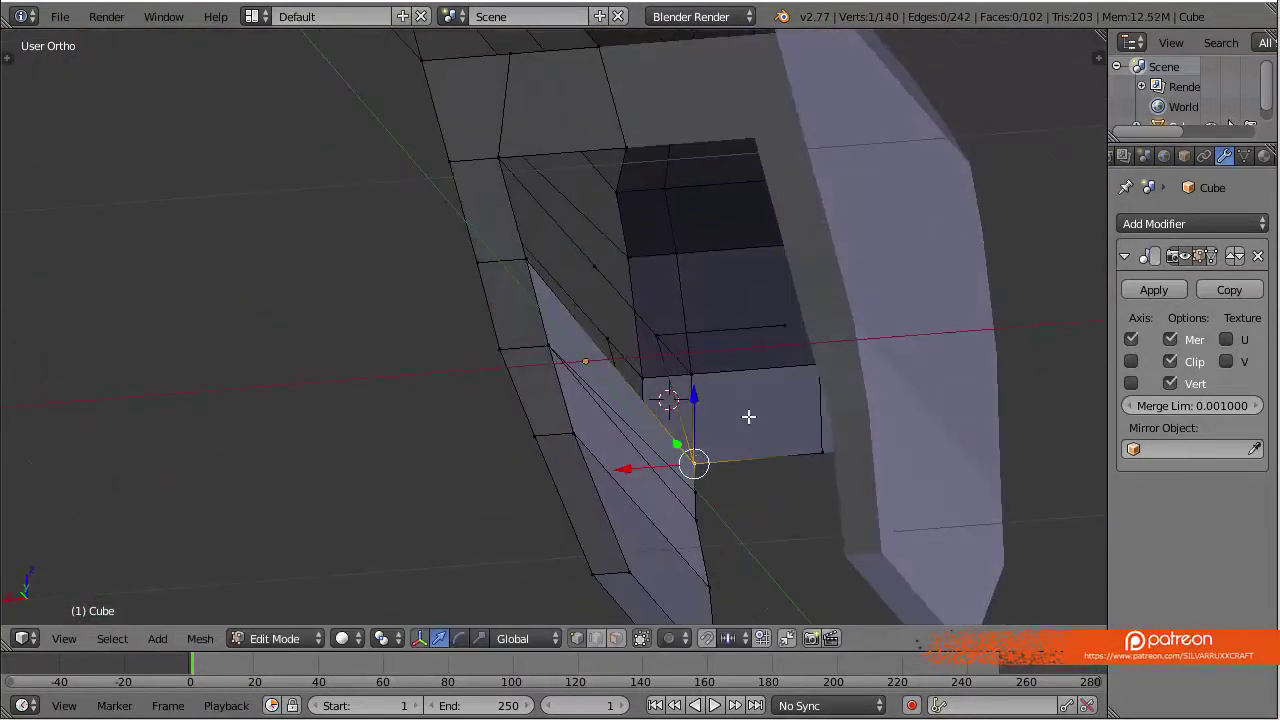
pyautogui.press('f')
pyautogui.moveTo(836, 435)
pyautogui.mouseDown(button='middle')
pyautogui.moveTo(662, 330)
pyautogui.moveTo(657, 106)
pyautogui.mouseUp(button='middle')
pyautogui.hotkey('ctrl', 'l')
pyautogui.scroll(-3, 631, 334)
# Add a loop cut along the body's upper side and slide it into place
pyautogui.moveTo(631, 334)
pyautogui.mouseDown(button='middle')
pyautogui.moveTo(686, 423)
pyautogui.moveTo(545, 440)
pyautogui.mouseUp(button='middle')
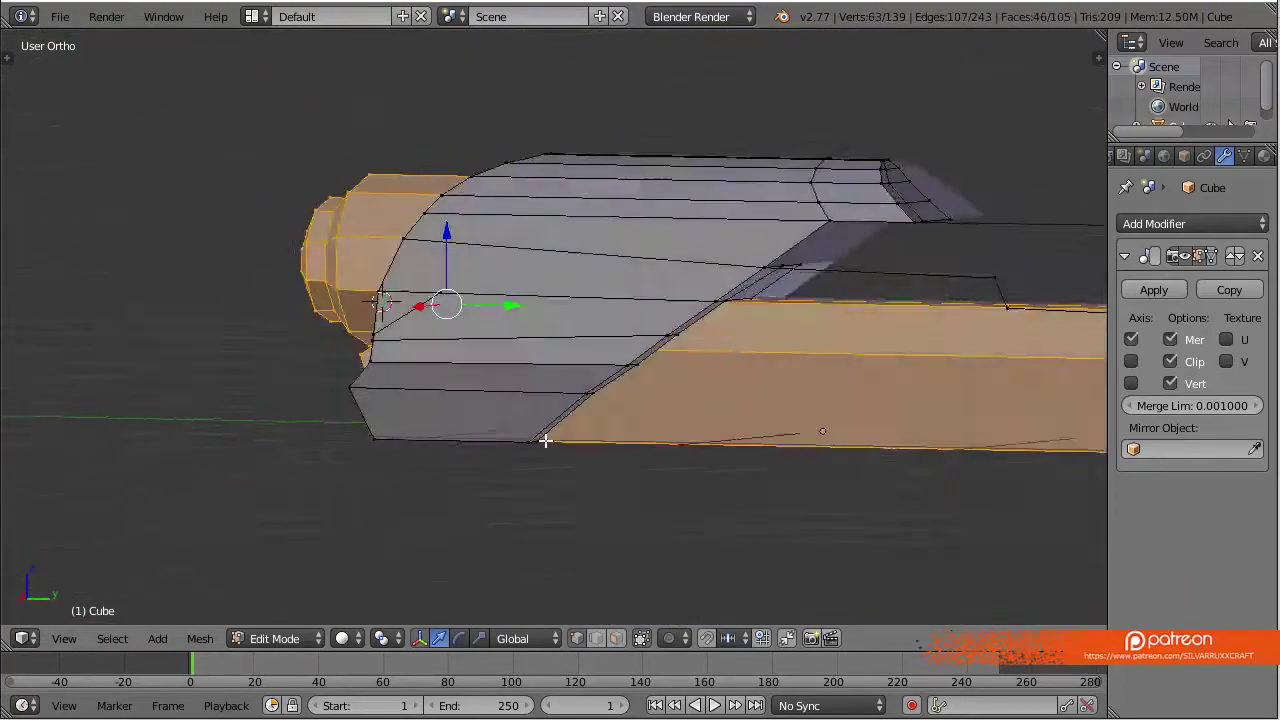
pyautogui.press('a')
pyautogui.press('KP_3')
pyautogui.hotkey('ctrl', 'r')
pyautogui.click(588, 357)
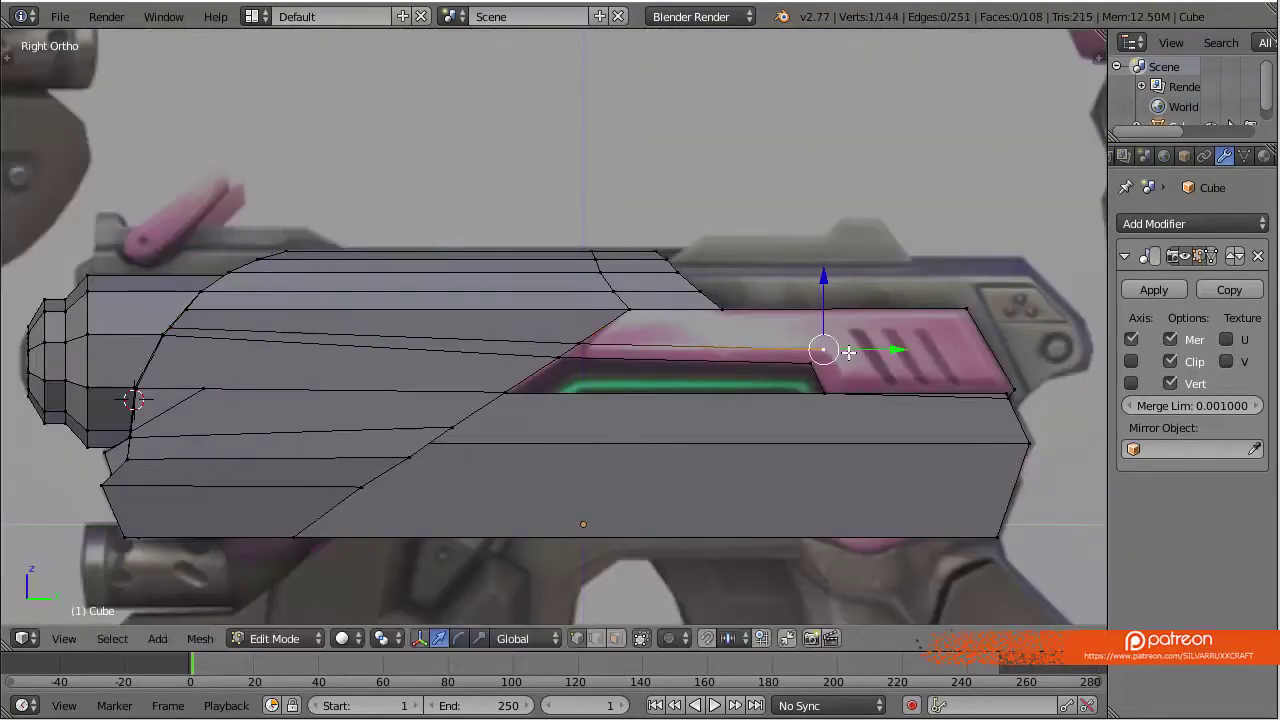
# Place the edge loop and fill a face at the rear step of the body
pyautogui.click(989, 320)
pyautogui.scroll(2, 980, 316)
pyautogui.moveTo(977, 314); pyautogui.dragTo(760, 367, button='middle')
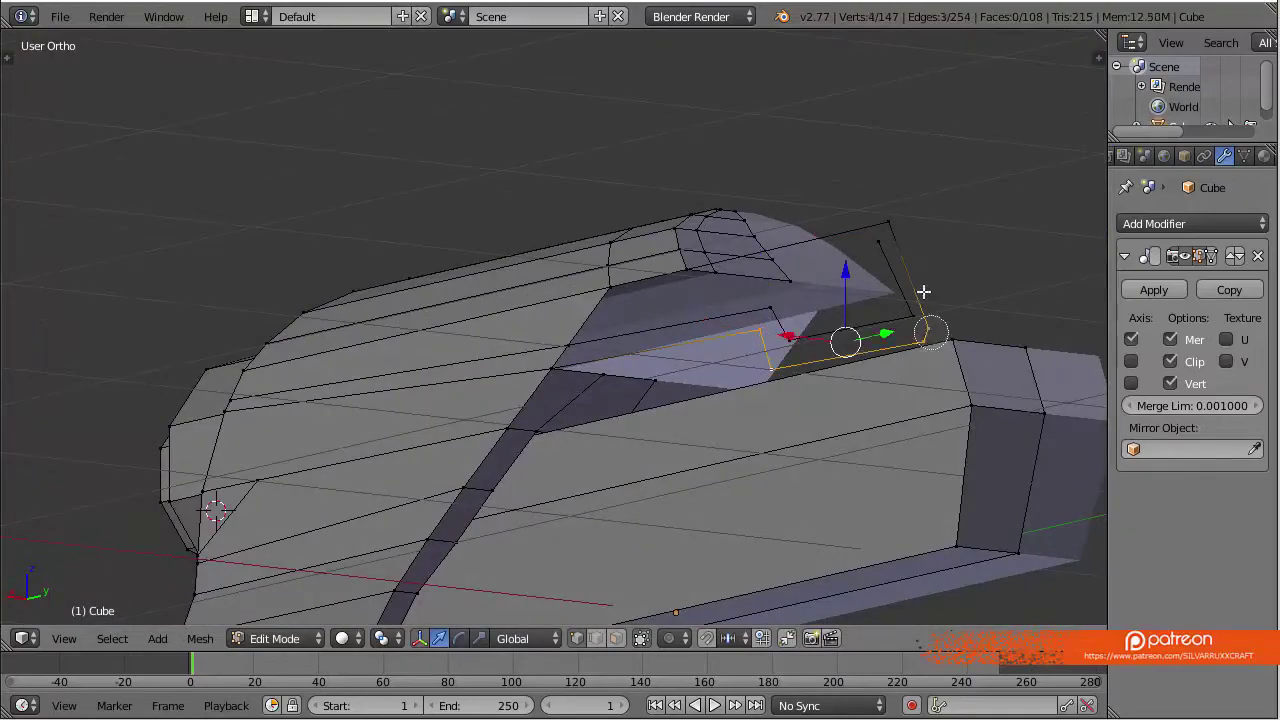
pyautogui.moveTo(923, 291)
pyautogui.mouseDown(button='middle')
pyautogui.moveTo(451, 206)
pyautogui.moveTo(566, 343)
pyautogui.mouseUp(button='middle')
pyautogui.keyDown('shift'); pyautogui.rightClick(566, 343); pyautogui.keyUp('shift')
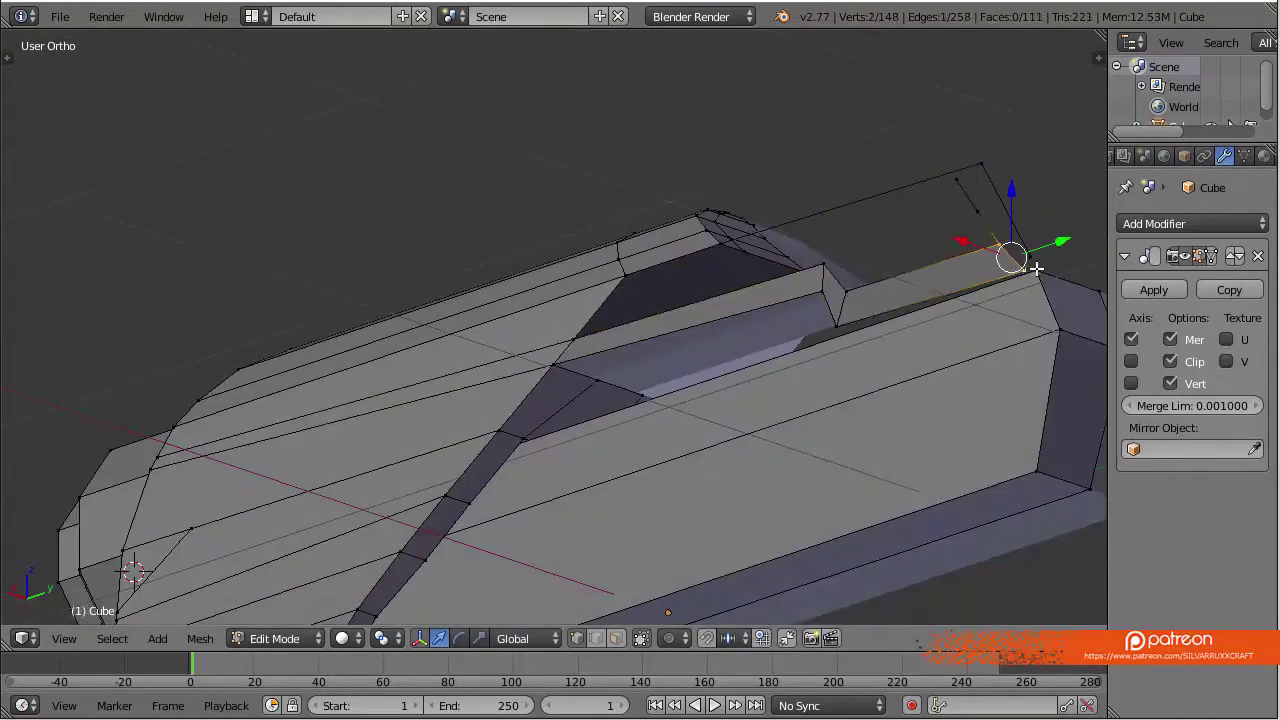
pyautogui.moveTo(1036, 268)
pyautogui.mouseDown(button='middle')
pyautogui.moveTo(880, 320)
pyautogui.moveTo(988, 366)
pyautogui.mouseUp(button='middle')
pyautogui.press('j')
pyautogui.press('KP_3')
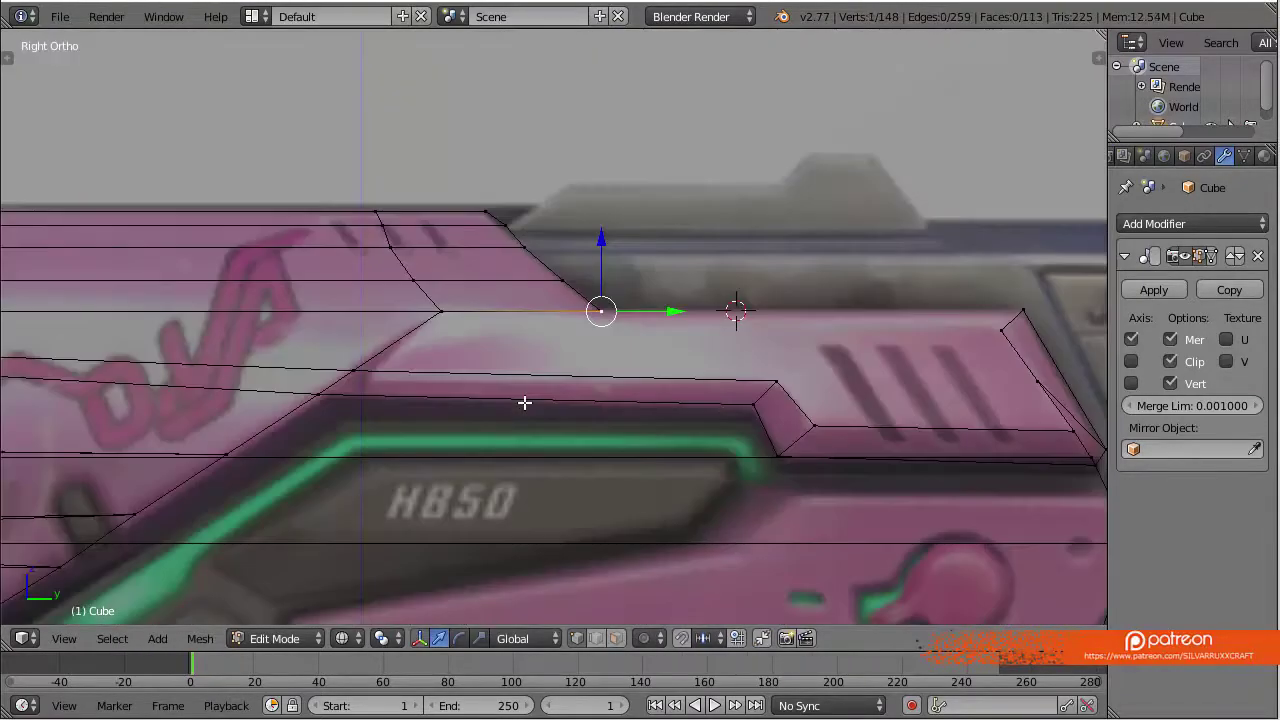
# Fill the faces across the top step and move them into place
pyautogui.scroll(-4, 524, 402)
pyautogui.scroll(-1, 524, 402)
pyautogui.moveTo(524, 402); pyautogui.dragTo(588, 441, button='middle')
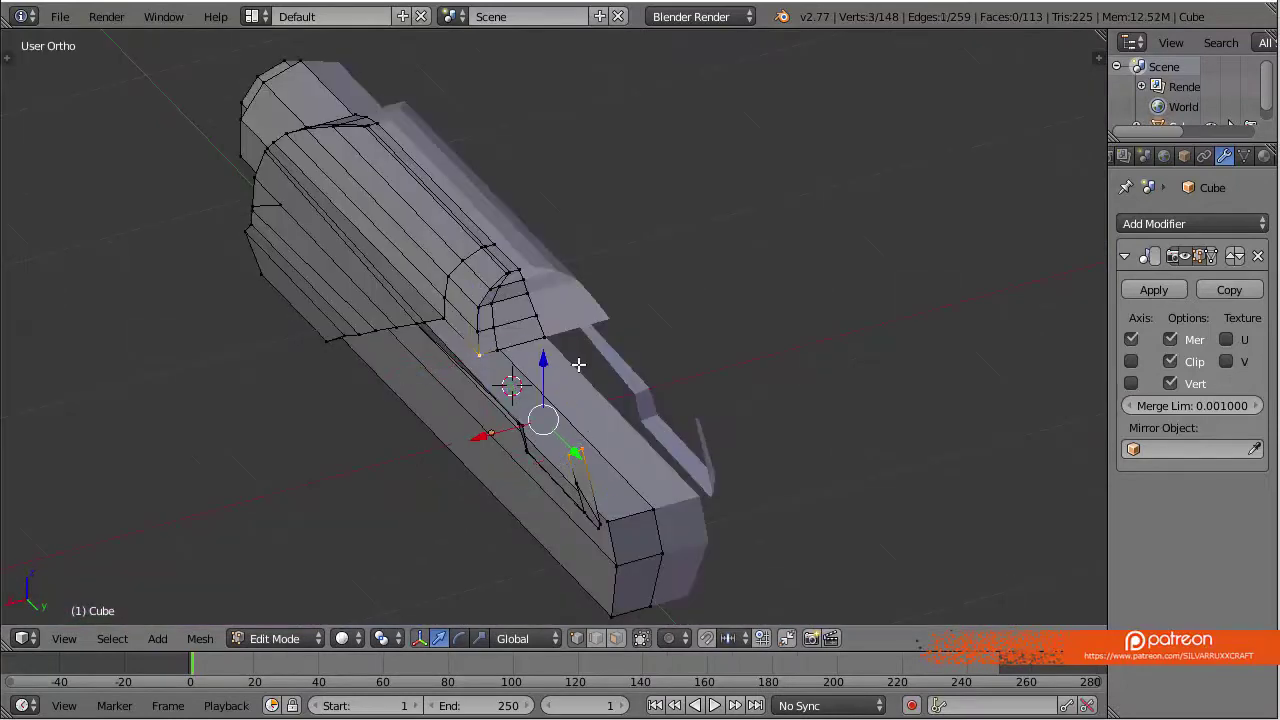
pyautogui.scroll(5, 578, 365)
pyautogui.moveTo(578, 365); pyautogui.dragTo(829, 391, button='middle')
pyautogui.press('j')
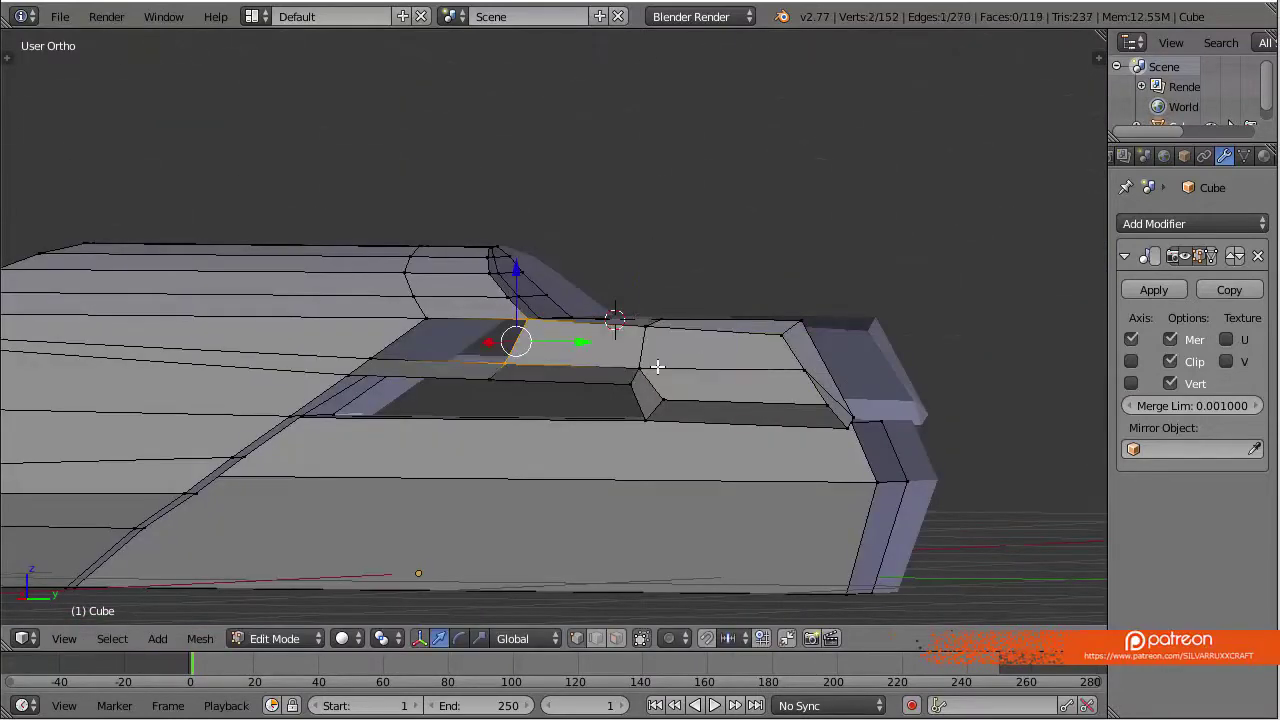
pyautogui.moveTo(657, 367)
pyautogui.mouseDown(button='middle')
pyautogui.moveTo(463, 426)
pyautogui.moveTo(403, 483)
pyautogui.moveTo(360, 414)
pyautogui.moveTo(463, 451)
pyautogui.moveTo(500, 259)
pyautogui.moveTo(449, 477)
pyautogui.moveTo(400, 420)
pyautogui.mouseUp(button='middle')
pyautogui.click(415, 427)
# Select the vertical side edge loop against the reference in wireframe side view
pyautogui.press('a')
pyautogui.rightClick(526, 293)
pyautogui.scroll(-4, 491, 437)
pyautogui.moveTo(491, 437)
pyautogui.mouseDown(button='middle')
pyautogui.moveTo(670, 444)
pyautogui.moveTo(451, 417)
pyautogui.mouseUp(button='middle')
pyautogui.press('KP_3')
pyautogui.press('z')
pyautogui.press('z')
pyautogui.keyDown('alt'); pyautogui.rightClick(591, 509); pyautogui.keyUp('alt')
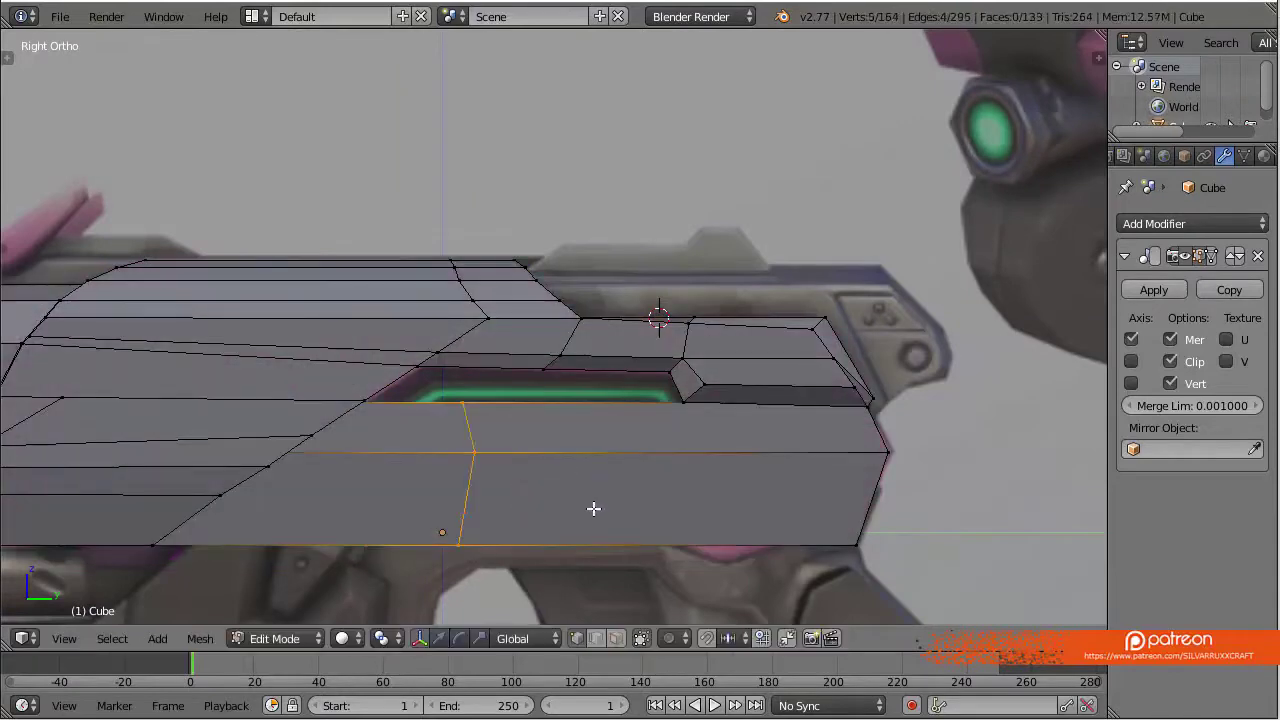
pyautogui.scroll(3, 677, 491)
# Delete the unneeded face and move box-selected side vertices to match the reference
pyautogui.press('z')
pyautogui.press('z')
pyautogui.moveTo(363, 474); pyautogui.dragTo(379, 472, button='middle')
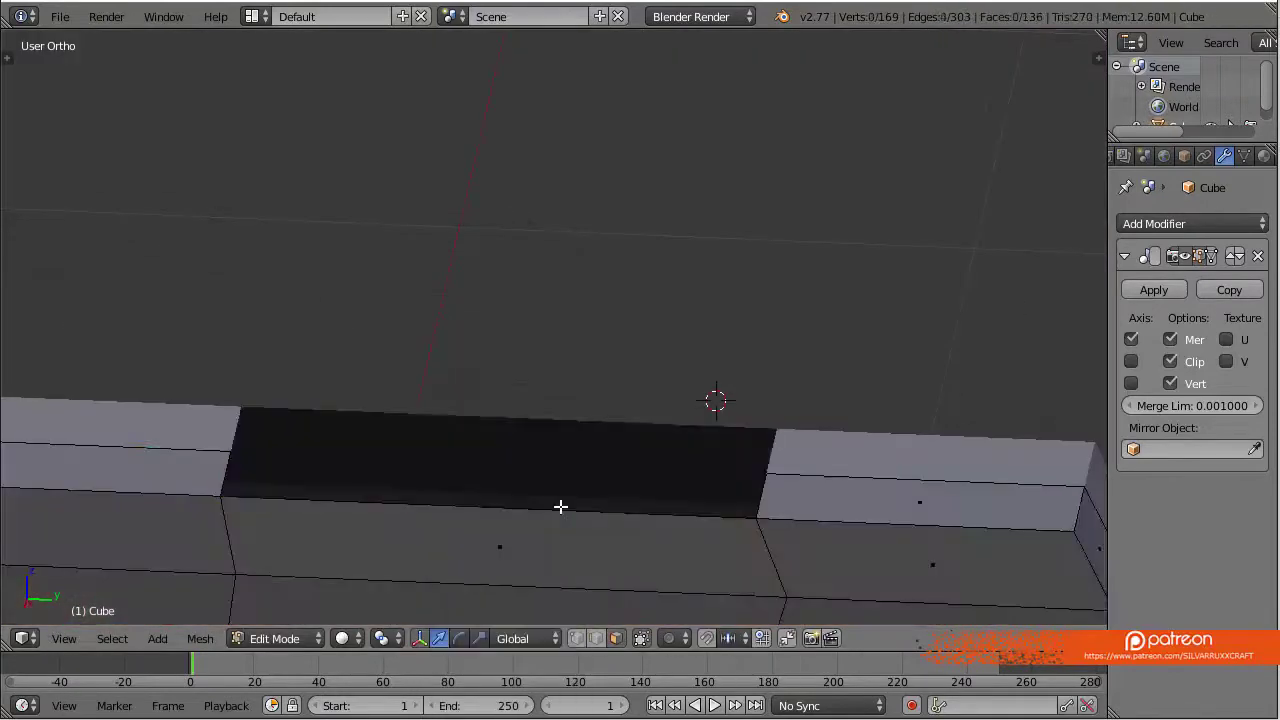
pyautogui.press('KP_3')
pyautogui.press('z')
pyautogui.press('b')
pyautogui.moveTo(230, 455); pyautogui.dragTo(265, 480)
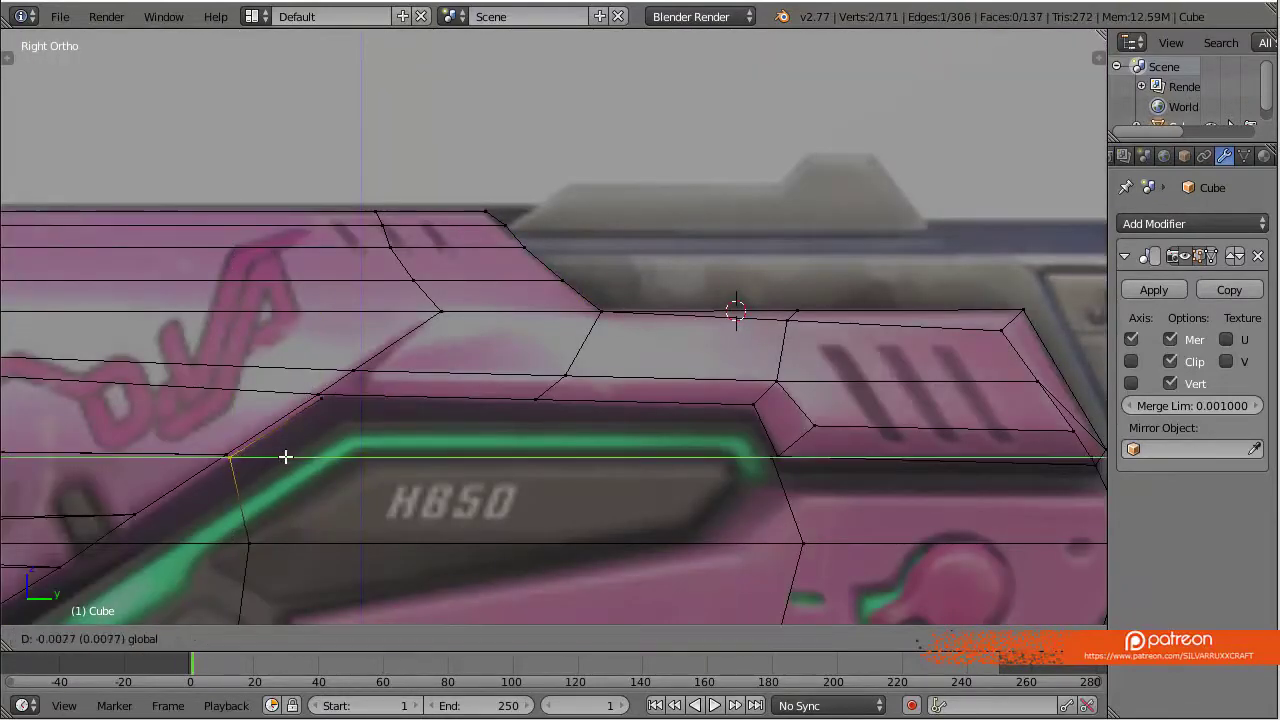
pyautogui.click(802, 428)
# Deselect the mesh and check it against the side reference view
pyautogui.press('z')
pyautogui.moveTo(791, 423); pyautogui.dragTo(809, 511, button='middle')
pyautogui.scroll(-4, 429, 466)
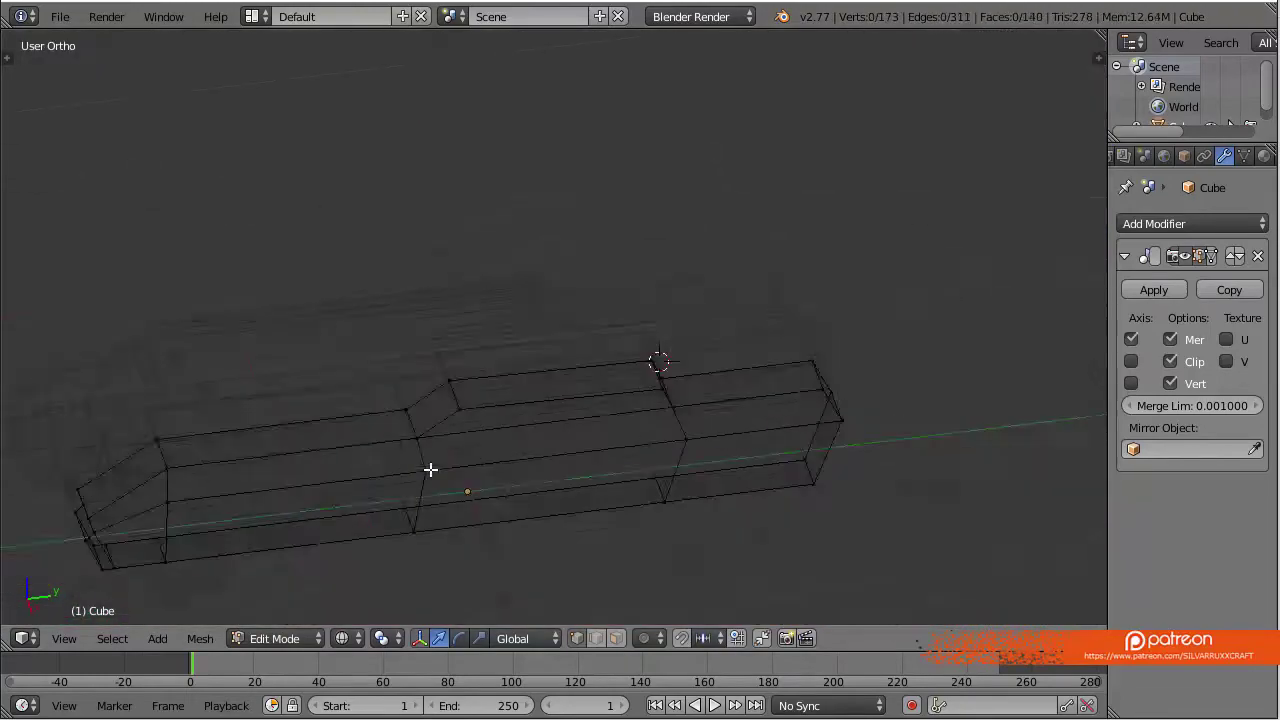
pyautogui.press('z')
pyautogui.scroll(-2, 568, 393)
pyautogui.press('a')
pyautogui.moveTo(568, 393); pyautogui.dragTo(283, 463, button='middle')
pyautogui.press('KP_3')
# Move the top edge near the sight into place from the front view
pyautogui.scroll(-3, 301, 409)
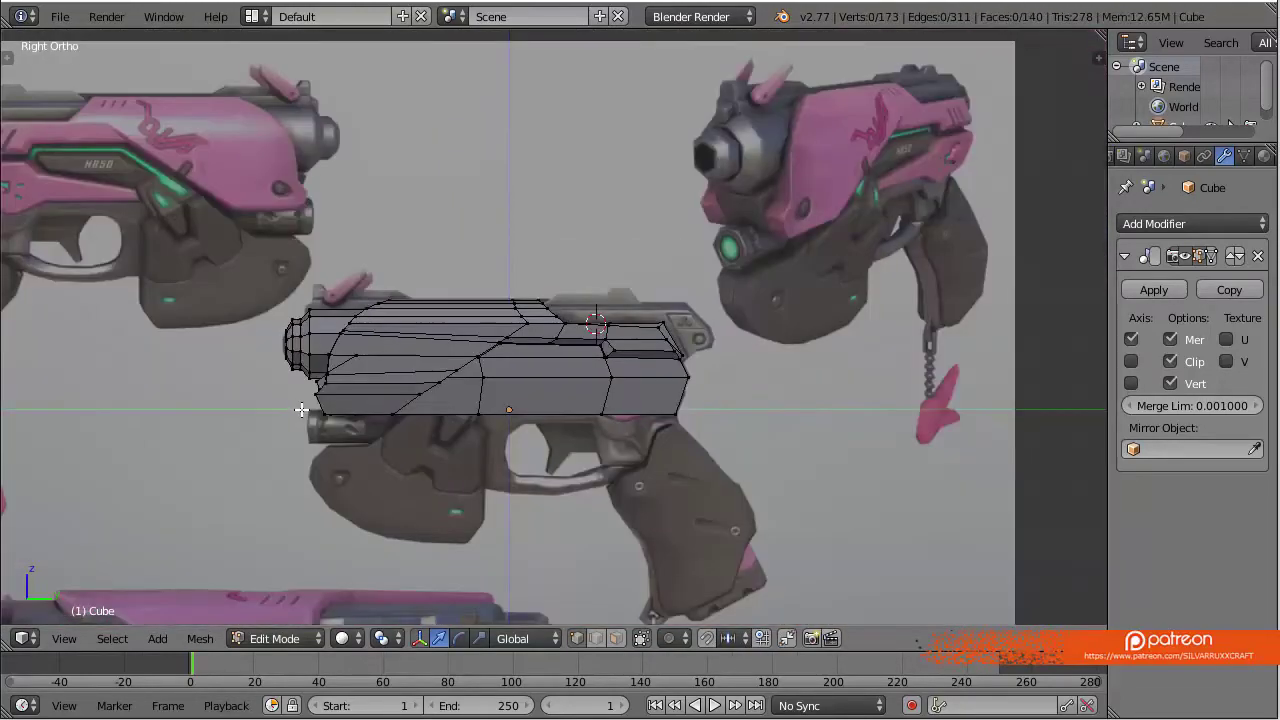
pyautogui.scroll(6, 637, 346)
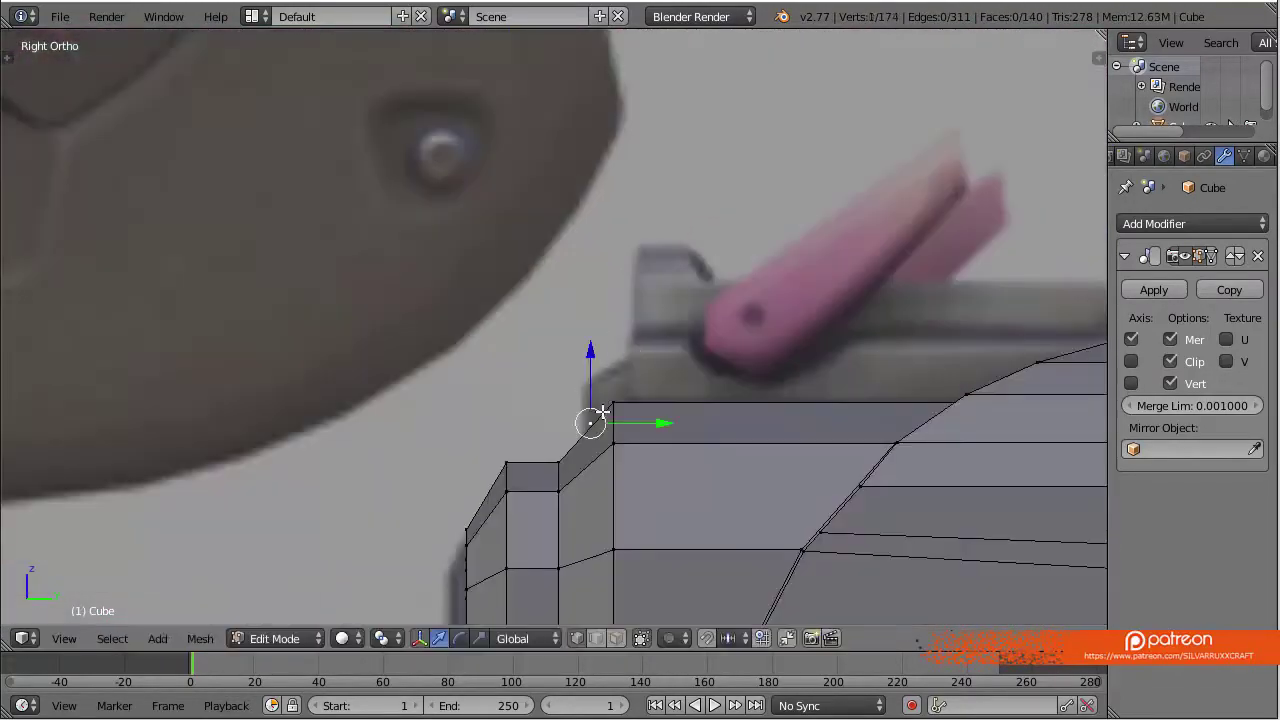
pyautogui.scroll(-5, 603, 411)
pyautogui.scroll(5, 746, 423)
pyautogui.scroll(-4, 726, 429)
pyautogui.scroll(4, 788, 438)
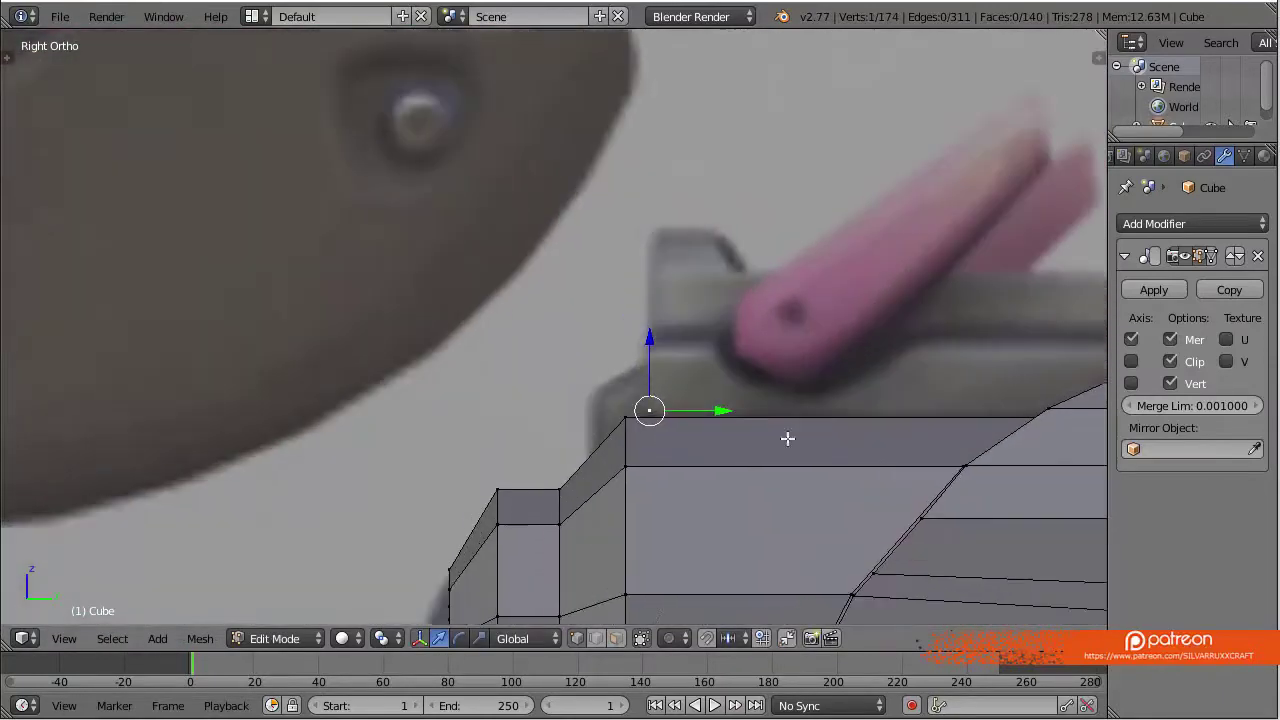
pyautogui.scroll(-2, 788, 438)
pyautogui.press('KP_1')
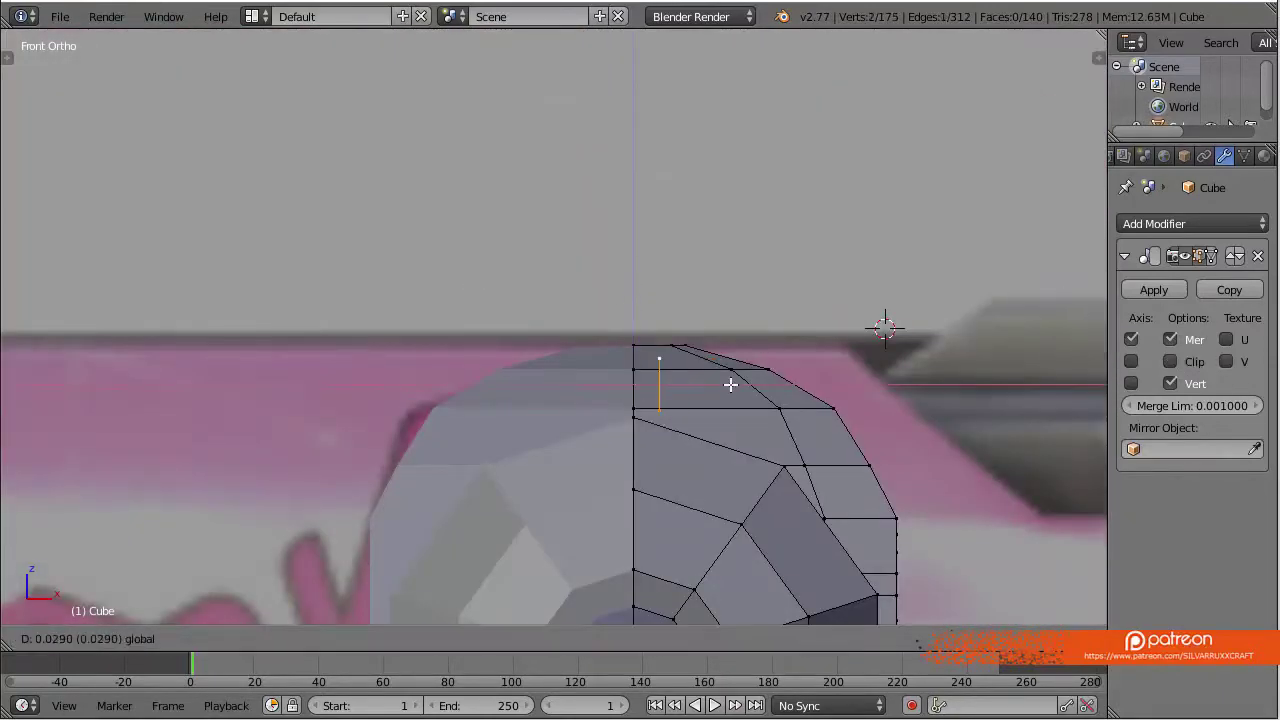
pyautogui.scroll(-4, 777, 385)
pyautogui.scroll(5, 747, 340)
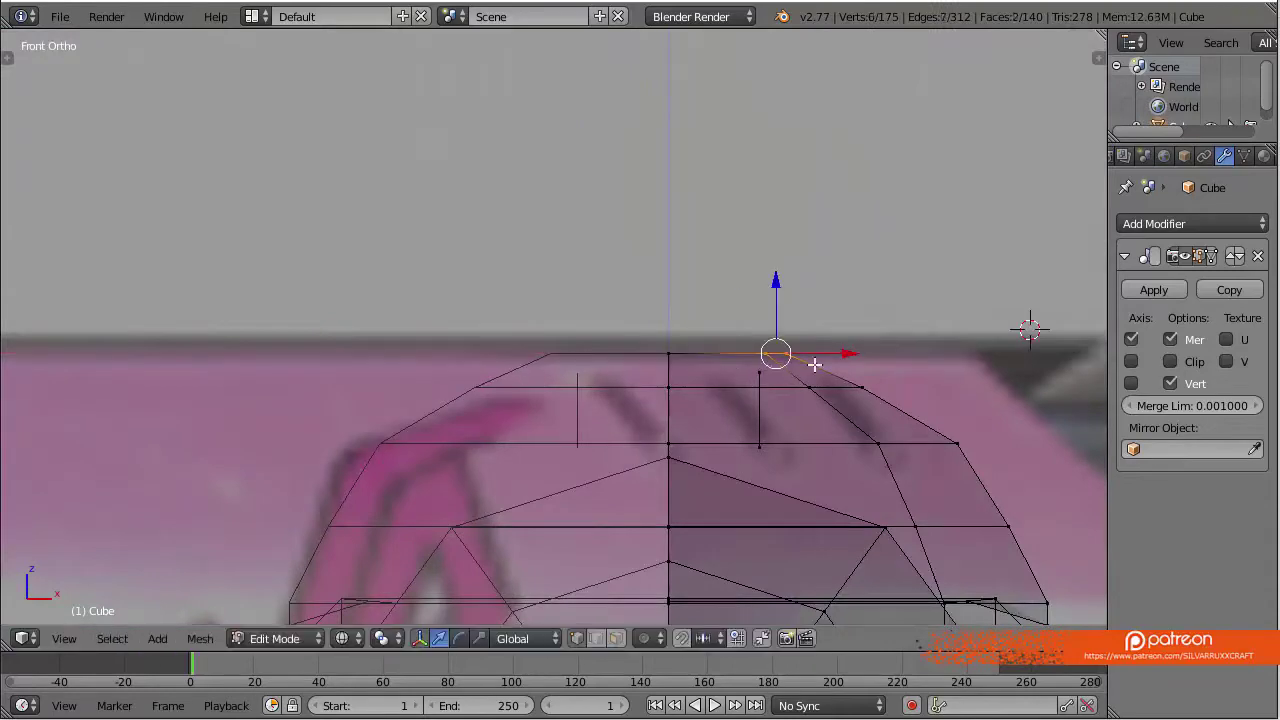
pyautogui.moveTo(815, 365)
pyautogui.mouseDown(button='middle')
pyautogui.moveTo(843, 414)
pyautogui.moveTo(877, 429)
pyautogui.mouseUp(button='middle')
pyautogui.press('KP_1')
pyautogui.scroll(-3, 957, 377)
pyautogui.scroll(4, 773, 360)
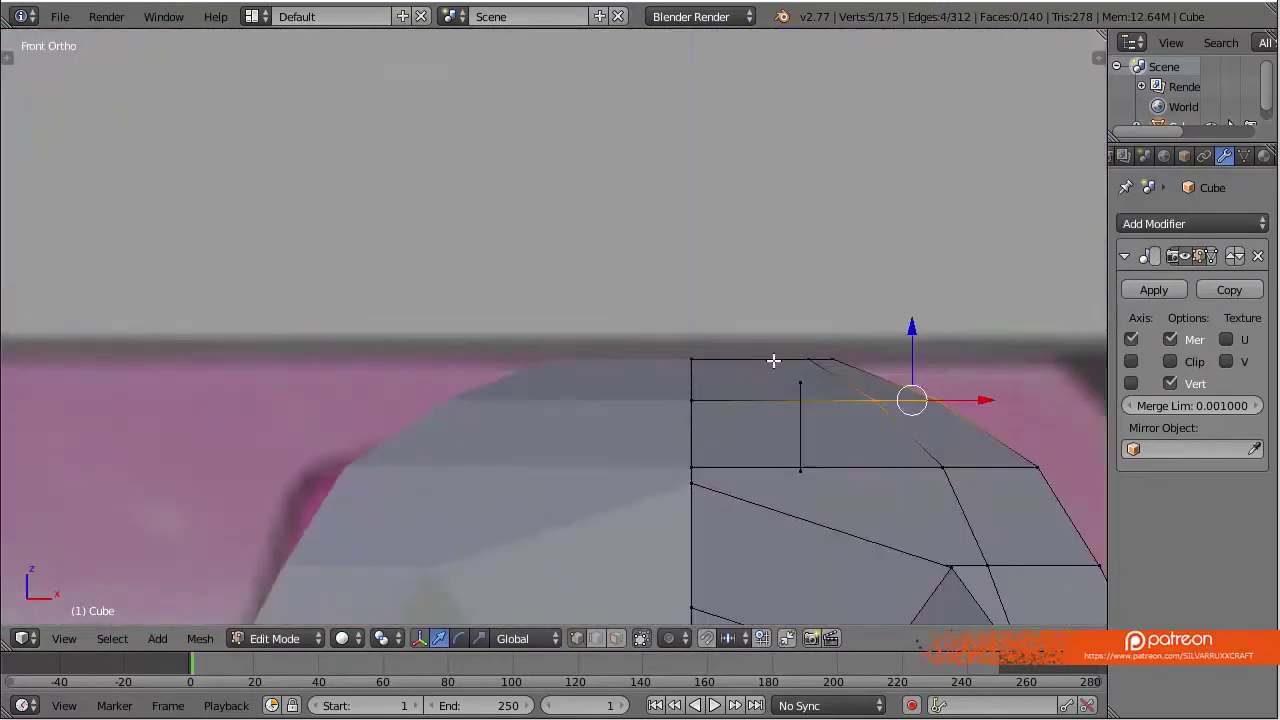
pyautogui.rightClick(840, 364)
pyautogui.press('z')
pyautogui.click(1014, 402)
# Box-select the top vertices and extrude them upward to start the sight
pyautogui.scroll(-2, 1014, 402)
pyautogui.press('a')
pyautogui.press('b')
pyautogui.moveTo(676, 349); pyautogui.dragTo(710, 425)
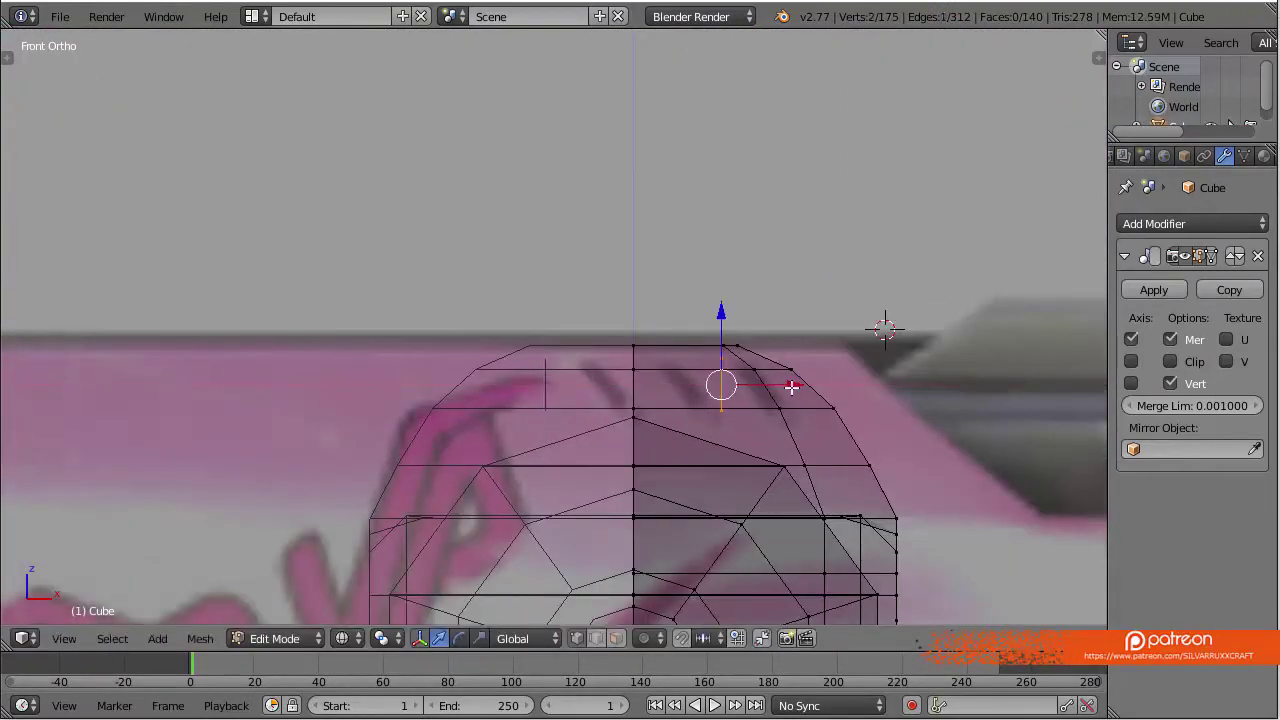
pyautogui.press('a')
pyautogui.press('KP_3')
pyautogui.press('z')
pyautogui.scroll(-2, 449, 377)
pyautogui.press('e')
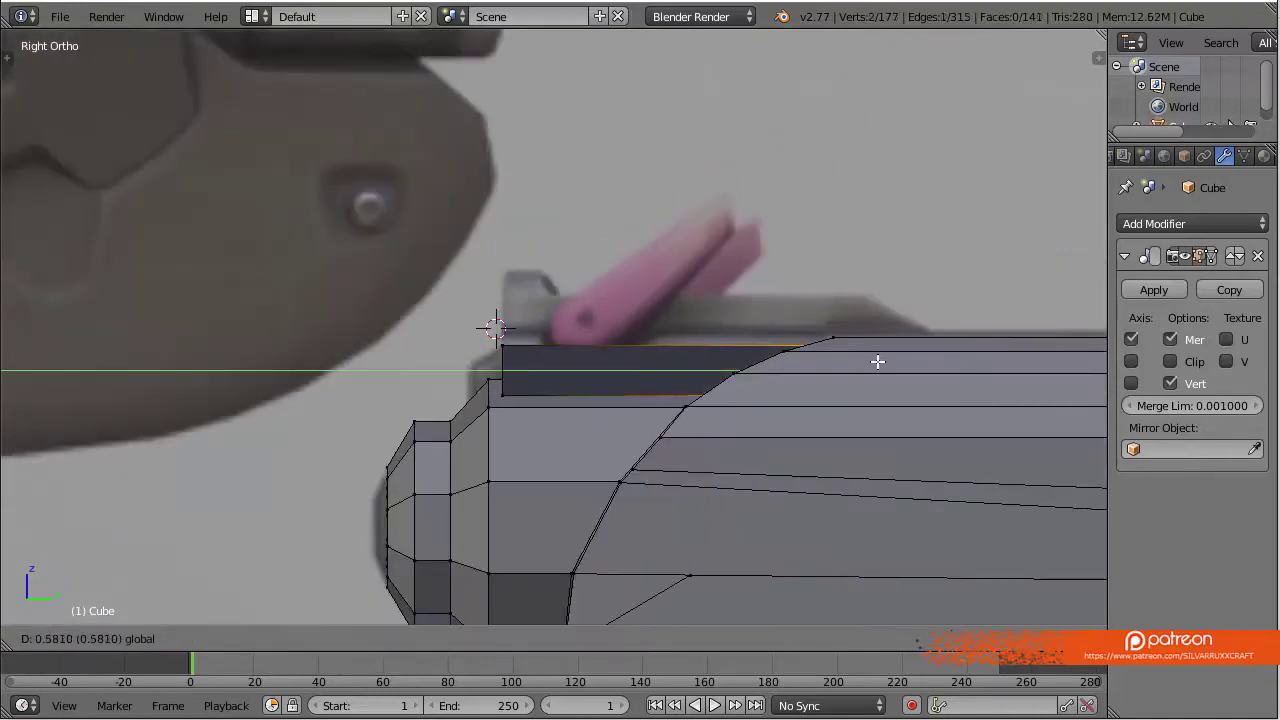
pyautogui.click(652, 266)
# Extrude the sight edge twice more to follow the side reference
pyautogui.moveTo(652, 266); pyautogui.dragTo(700, 300, button='middle')
pyautogui.press('KP_3')
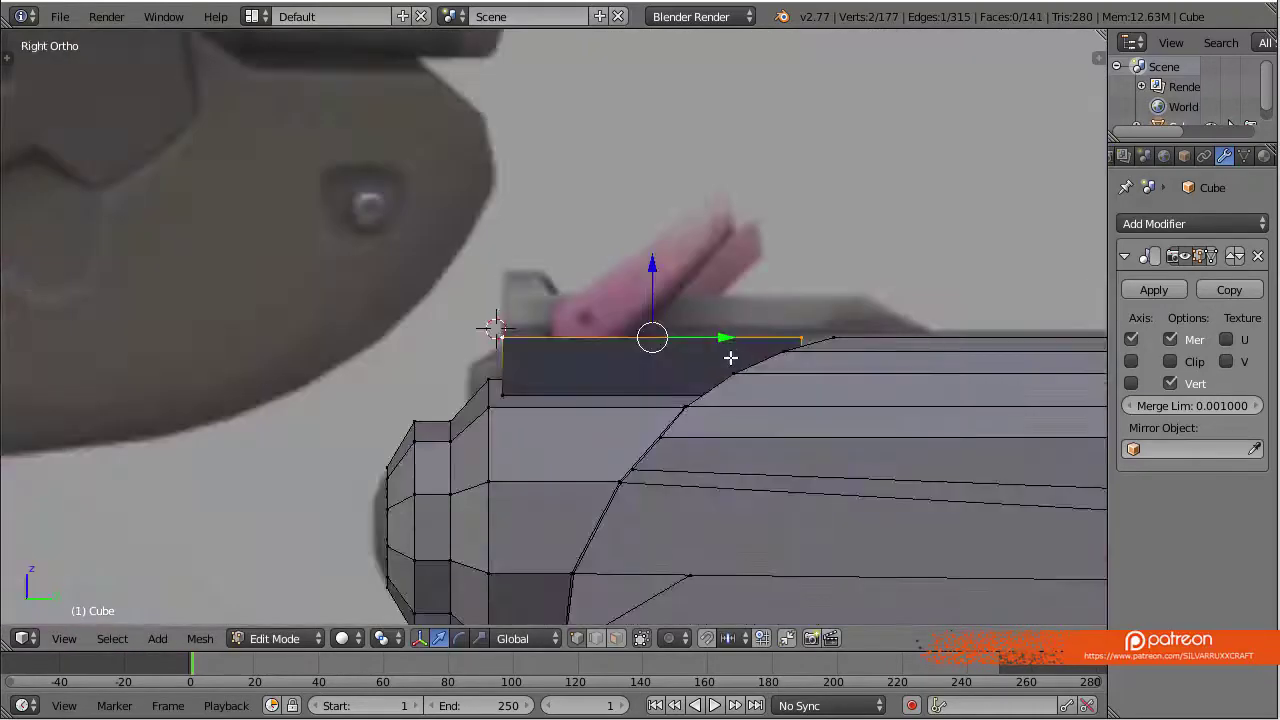
pyautogui.scroll(3, 651, 337)
pyautogui.press('e')
pyautogui.click(735, 318)
pyautogui.scroll(-3, 735, 318)
pyautogui.scroll(3, 680, 297)
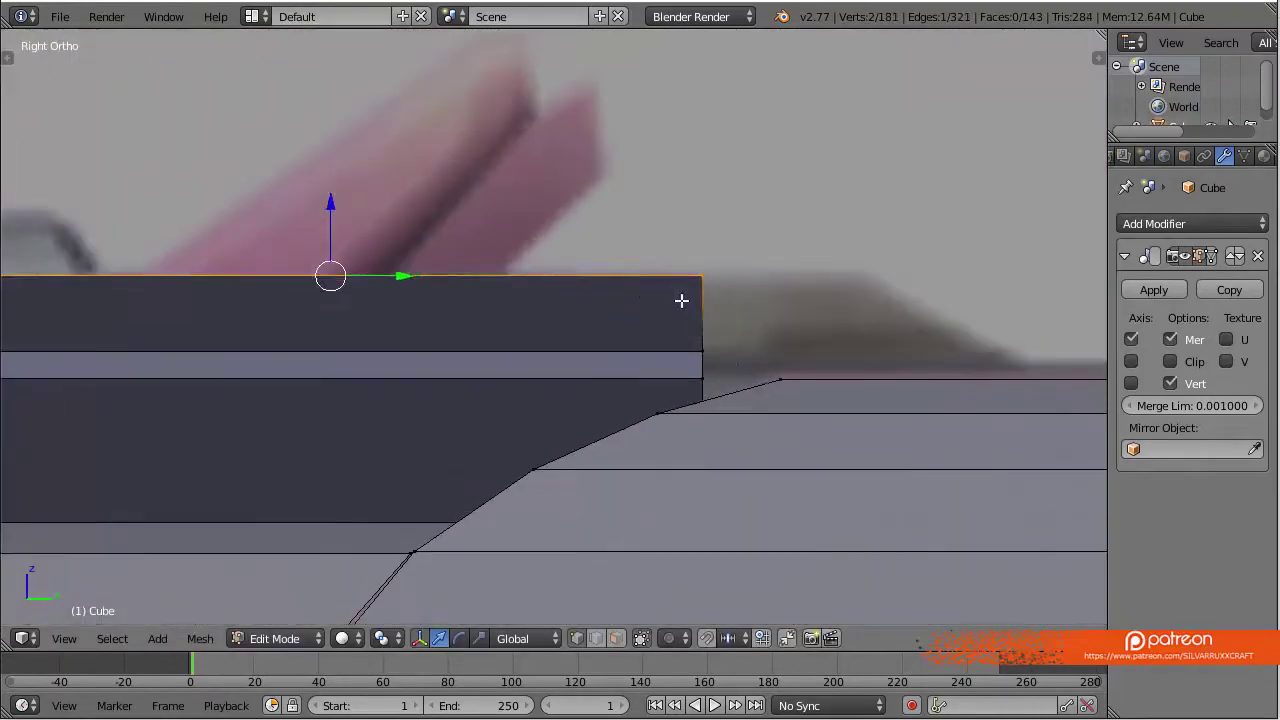
pyautogui.press('e')
pyautogui.click(937, 406)
# Knife-cut across the sight and delete the unwanted geometry beneath it
pyautogui.press('z')
pyautogui.keyDown('shift'); pyautogui.moveTo(837, 400); pyautogui.dragTo(700, 400, button='middle'); pyautogui.keyUp('shift')
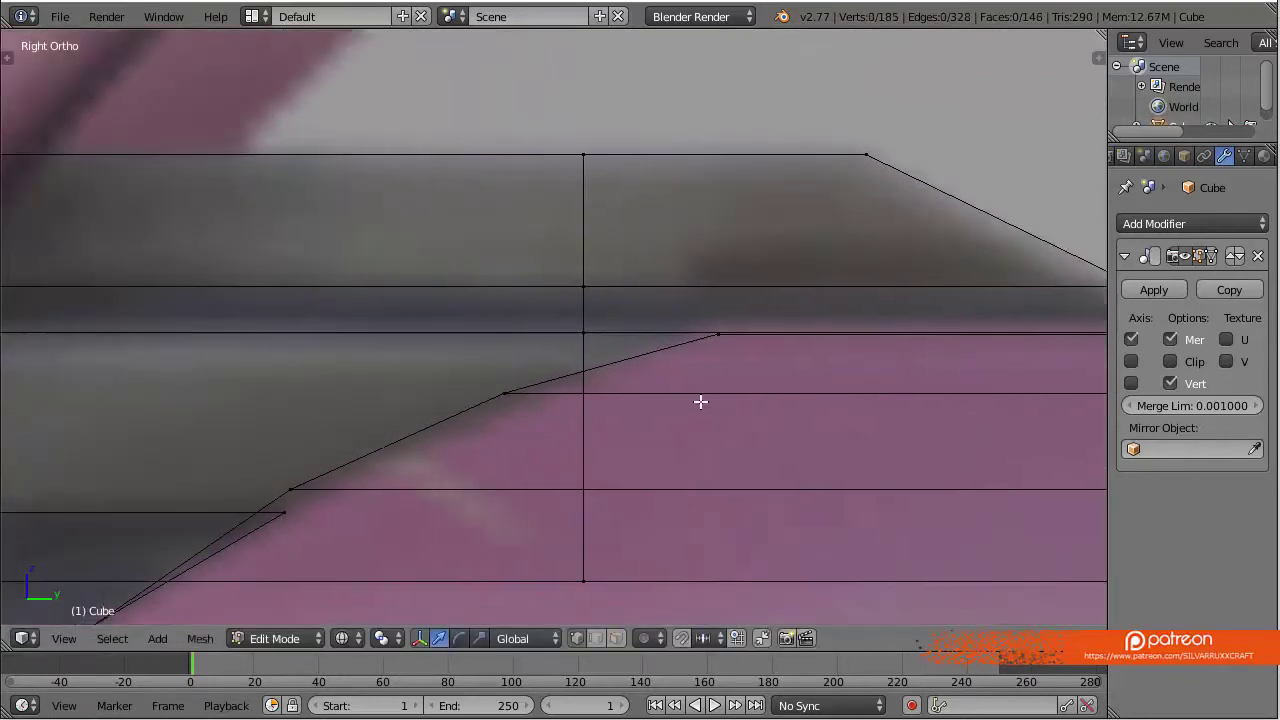
pyautogui.press('k')
pyautogui.click(655, 318)
pyautogui.click(453, 391)
pyautogui.press('z')
pyautogui.scroll(-2, 686, 360)
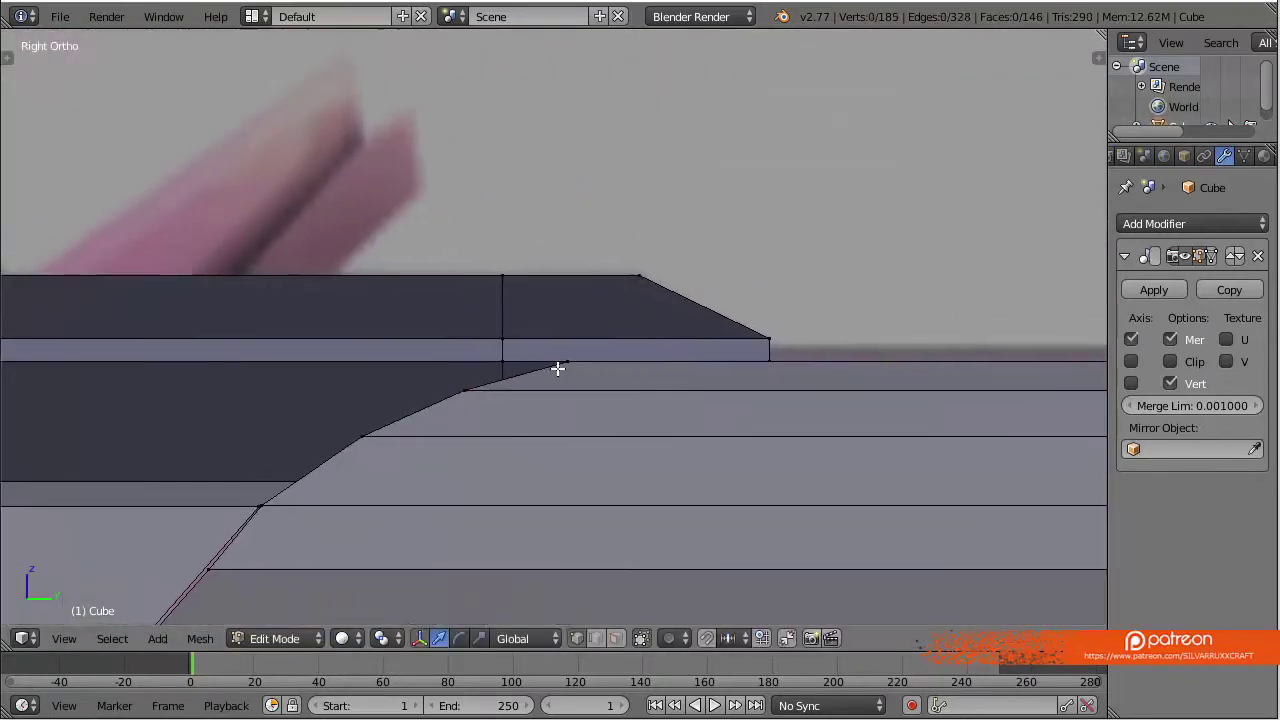
pyautogui.scroll(-1, 557, 366)
pyautogui.press('z')
pyautogui.press('x')
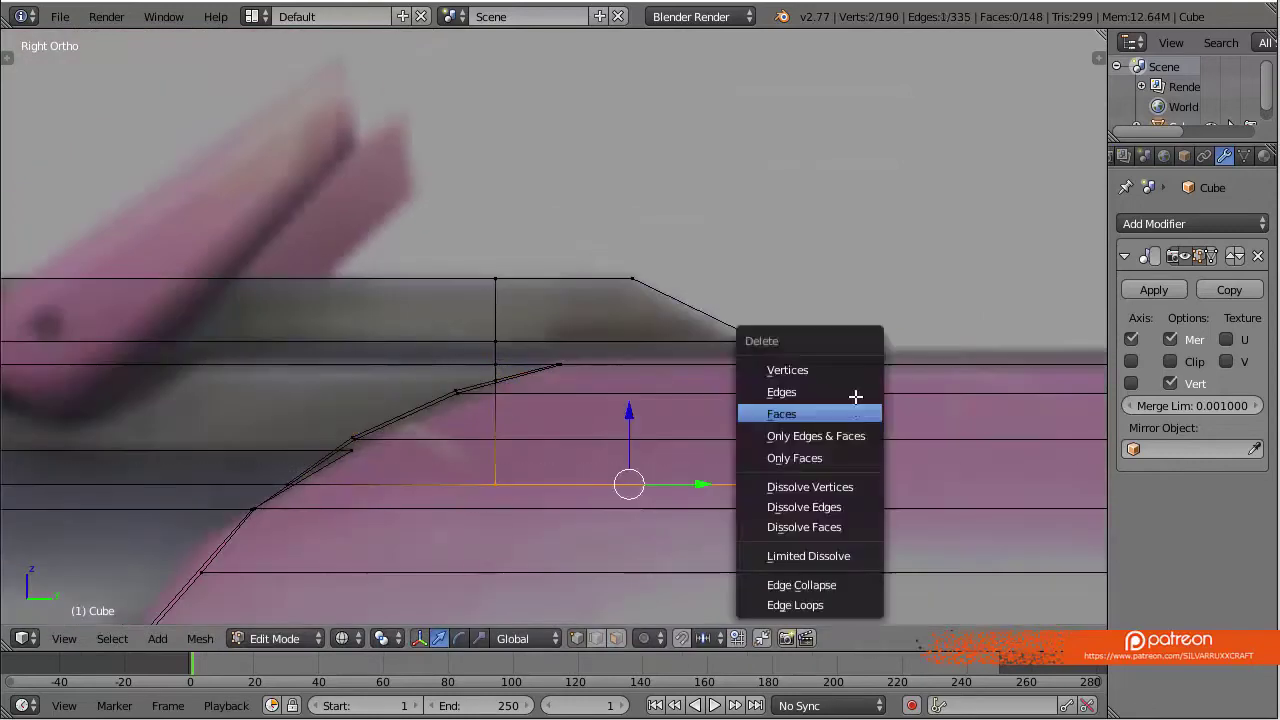
pyautogui.click(817, 391)
# Knife another edge across the mesh and box-select the vertices on its left
pyautogui.press('l')
pyautogui.rightClick(558, 379)
pyautogui.scroll(-1, 806, 379)
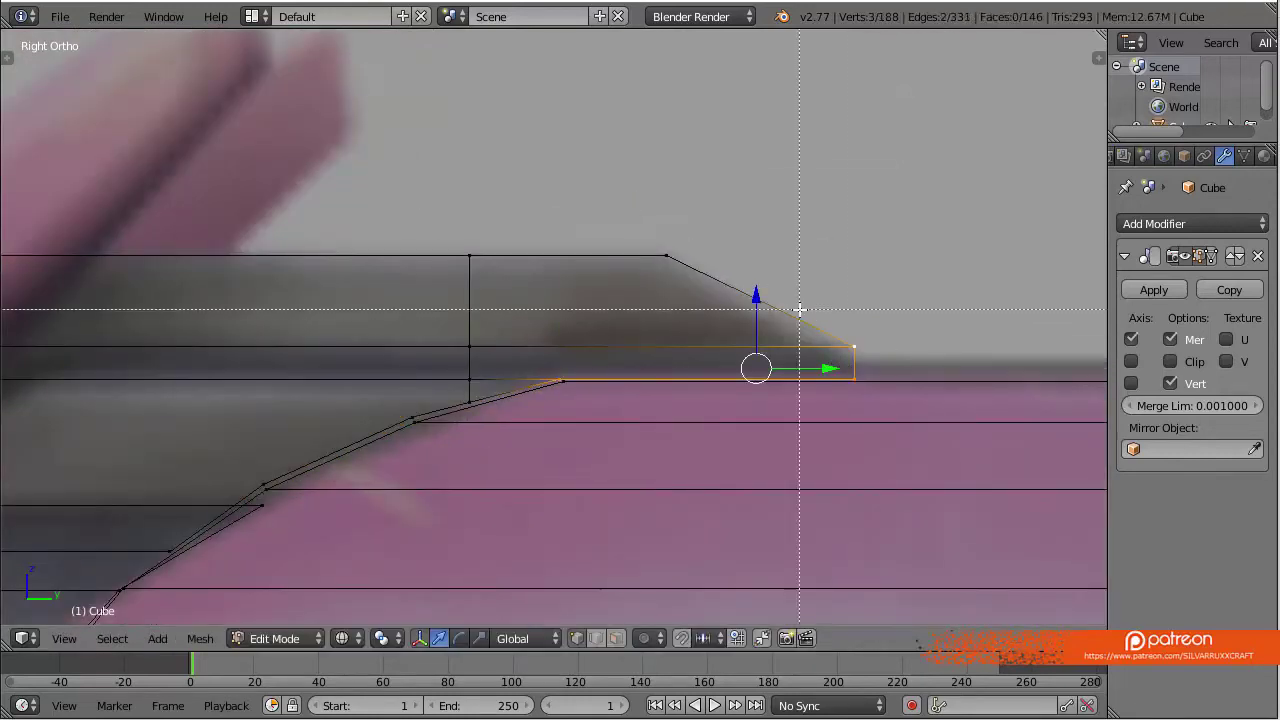
pyautogui.moveTo(800, 310)
pyautogui.keyDown('shift'); pyautogui.mouseDown(button='middle')
pyautogui.moveTo(730, 320)
pyautogui.moveTo(743, 377)
pyautogui.mouseUp(button='middle'); pyautogui.keyUp('shift')
pyautogui.press('z')
pyautogui.press('k')
pyautogui.click(694, 486)
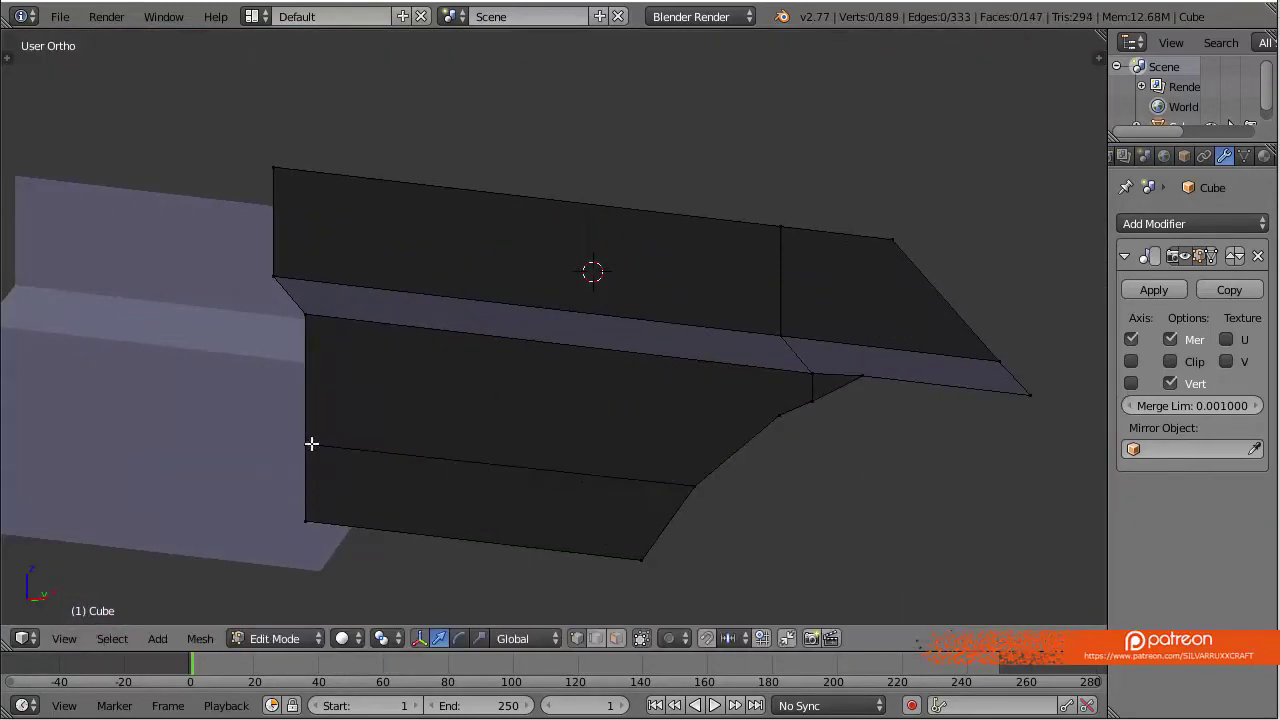
pyautogui.press('Return')
pyautogui.press('KP_3')
pyautogui.press('b')
pyautogui.moveTo(37, 405); pyautogui.dragTo(462, 428)
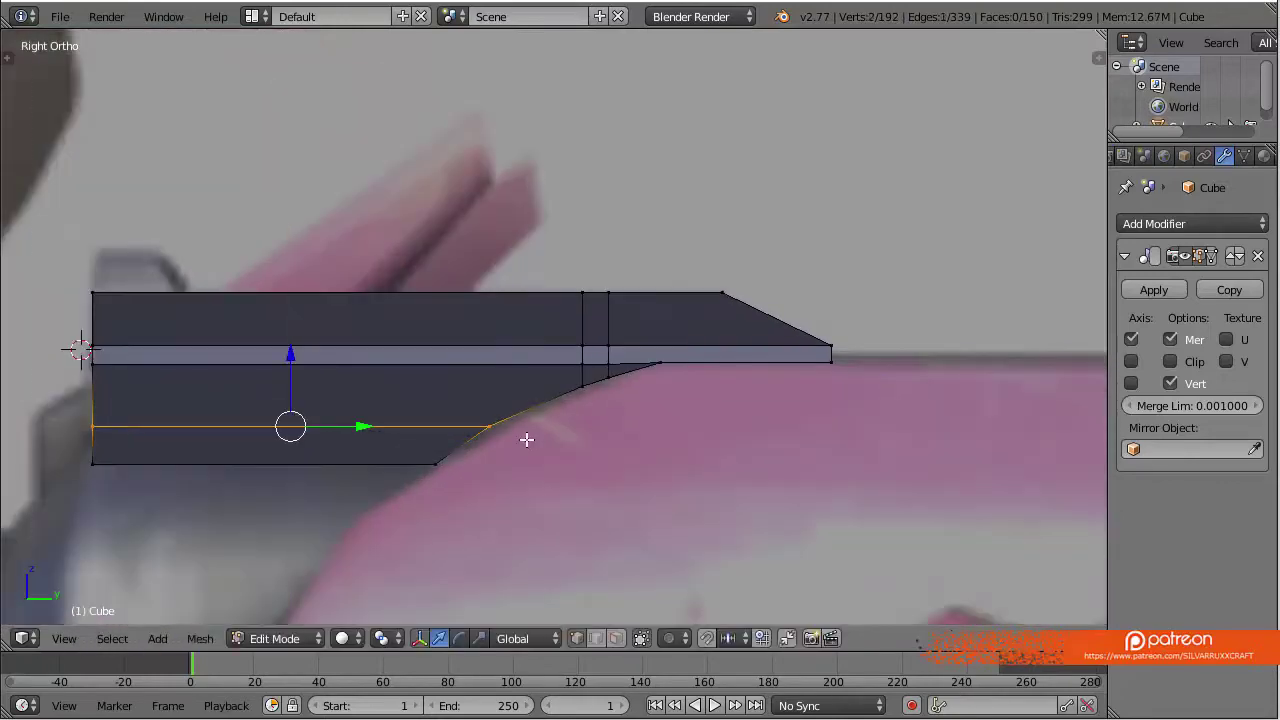
pyautogui.scroll(2, 526, 440)
pyautogui.press('a')
# Fill a new face between the selected horizontal edges of the sight
pyautogui.press('k')
pyautogui.scroll(-3, 240, 320)
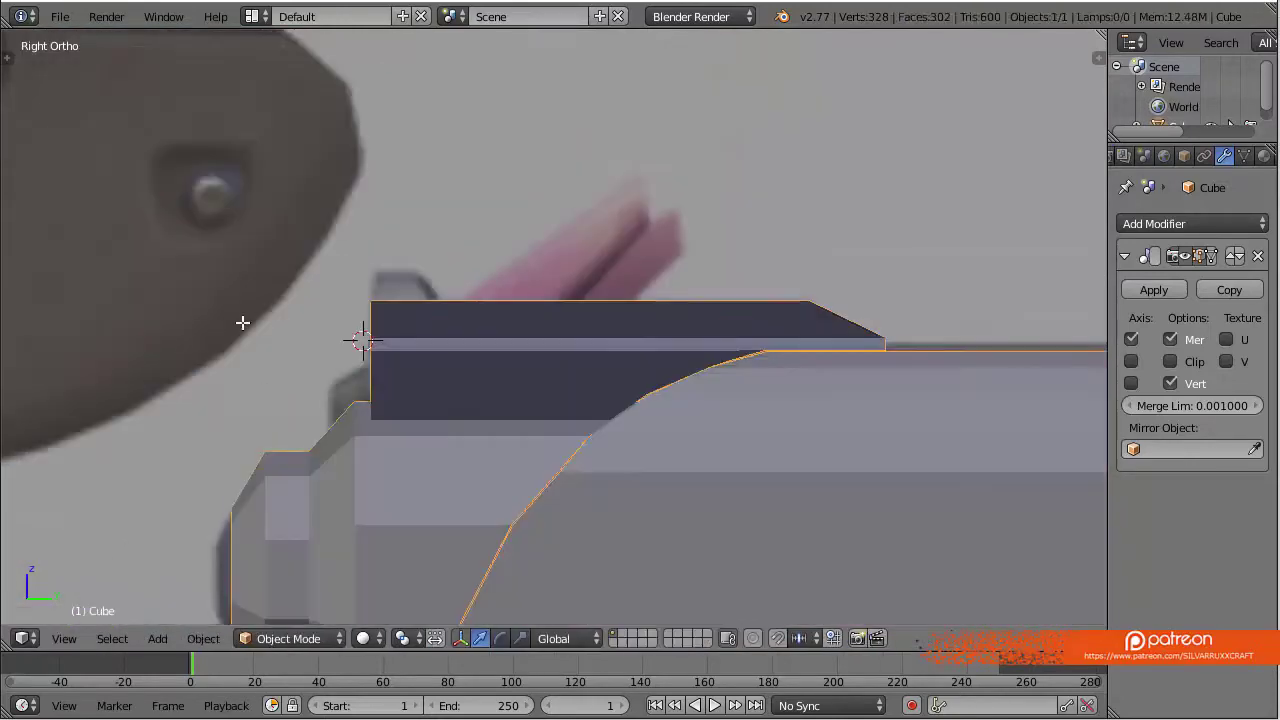
pyautogui.press('a')
pyautogui.press('a')
pyautogui.moveTo(354, 374)
pyautogui.mouseDown(button='middle')
pyautogui.moveTo(855, 370)
pyautogui.moveTo(509, 428)
pyautogui.mouseUp(button='middle')
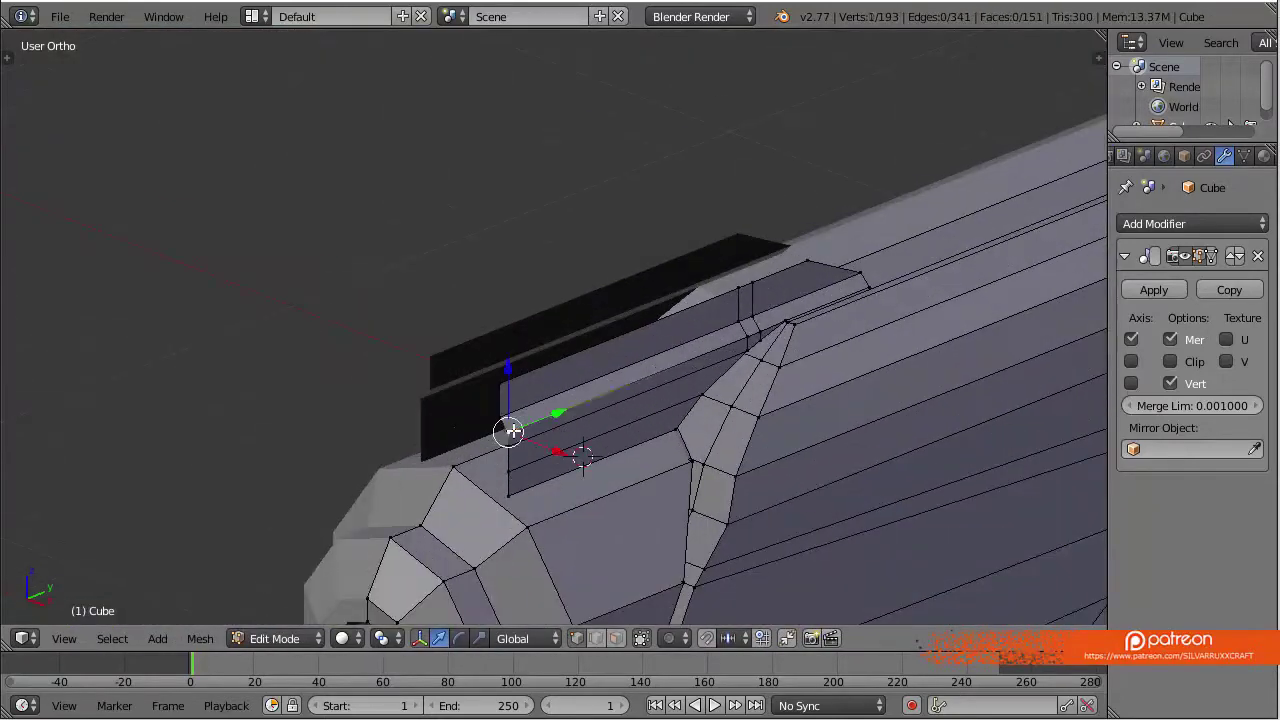
pyautogui.scroll(-2, 515, 425)
pyautogui.moveTo(1029, 381); pyautogui.dragTo(684, 278, button='middle')
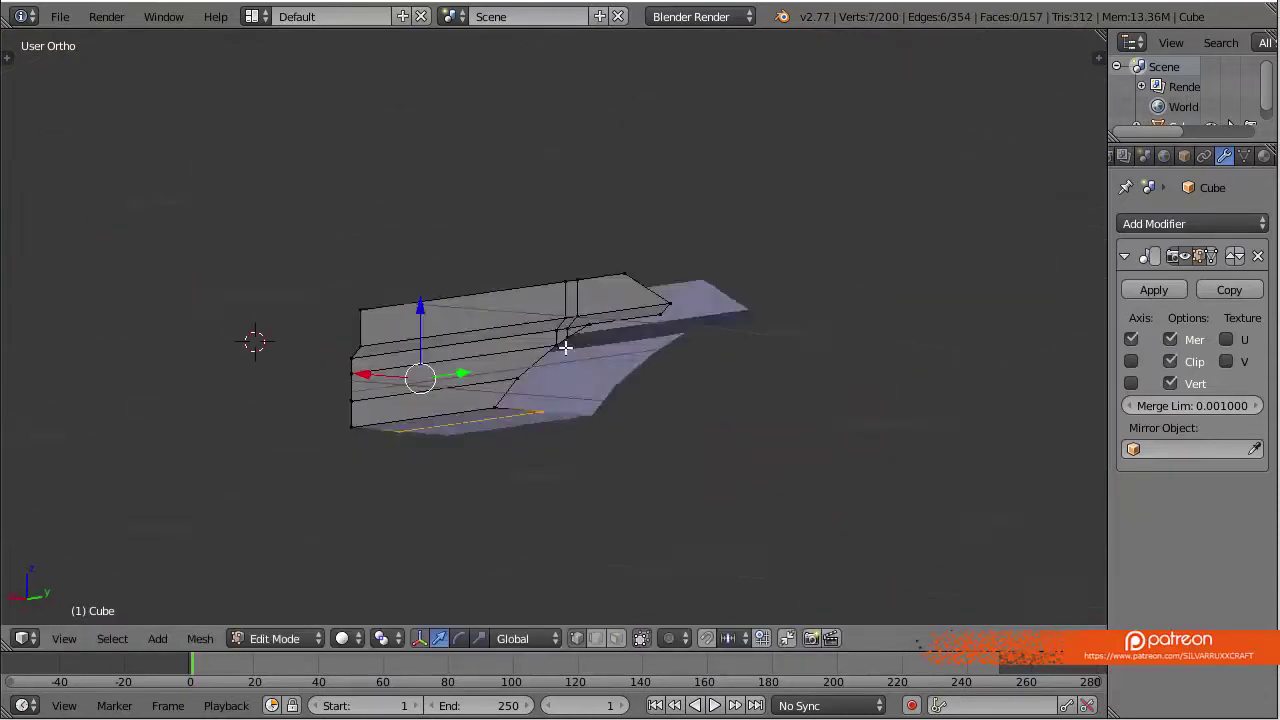
pyautogui.keyDown('alt'); pyautogui.rightClick(684, 278); pyautogui.keyUp('alt')
pyautogui.press('f')
pyautogui.moveTo(501, 392); pyautogui.dragTo(600, 406, button='middle')
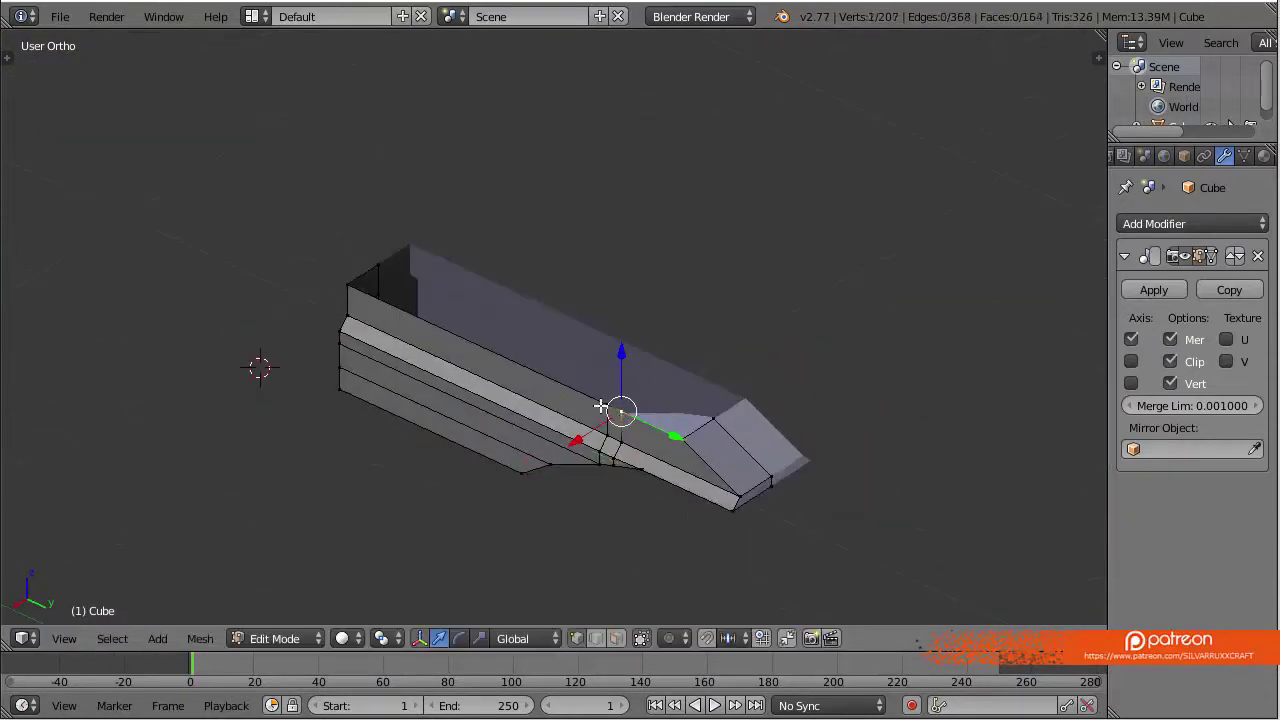
pyautogui.press('KP_3')
pyautogui.scroll(5, 360, 337)
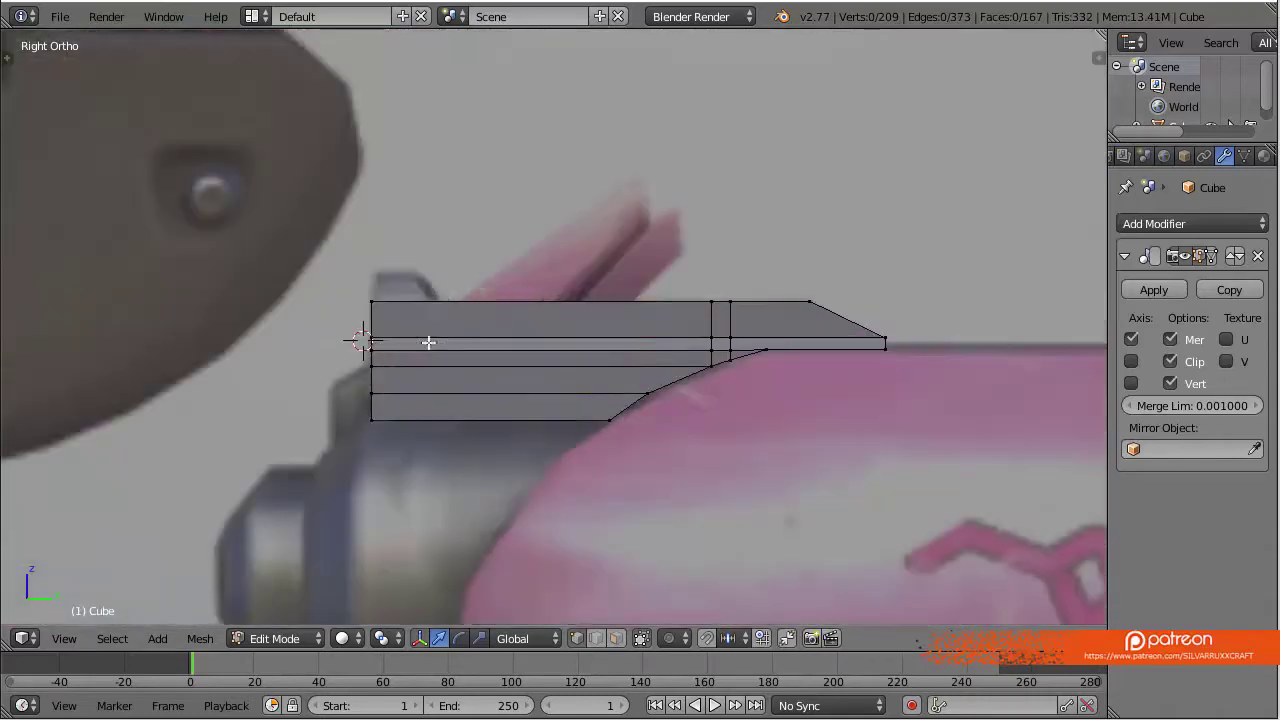
pyautogui.scroll(2, 300, 349)
# Extrude the sight edge outward and shift its top edge sideways in front view
pyautogui.press('e')
pyautogui.press('KP_1')
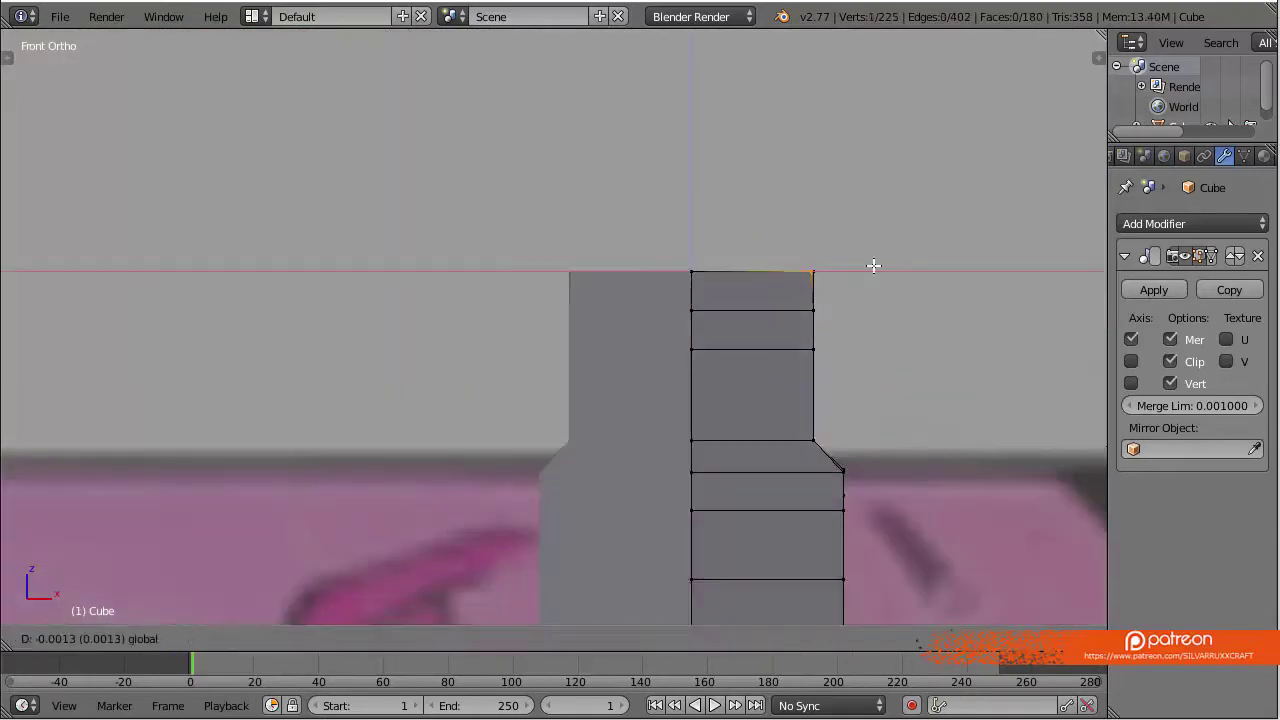
pyautogui.rightClick(812, 266)
pyautogui.press('g')
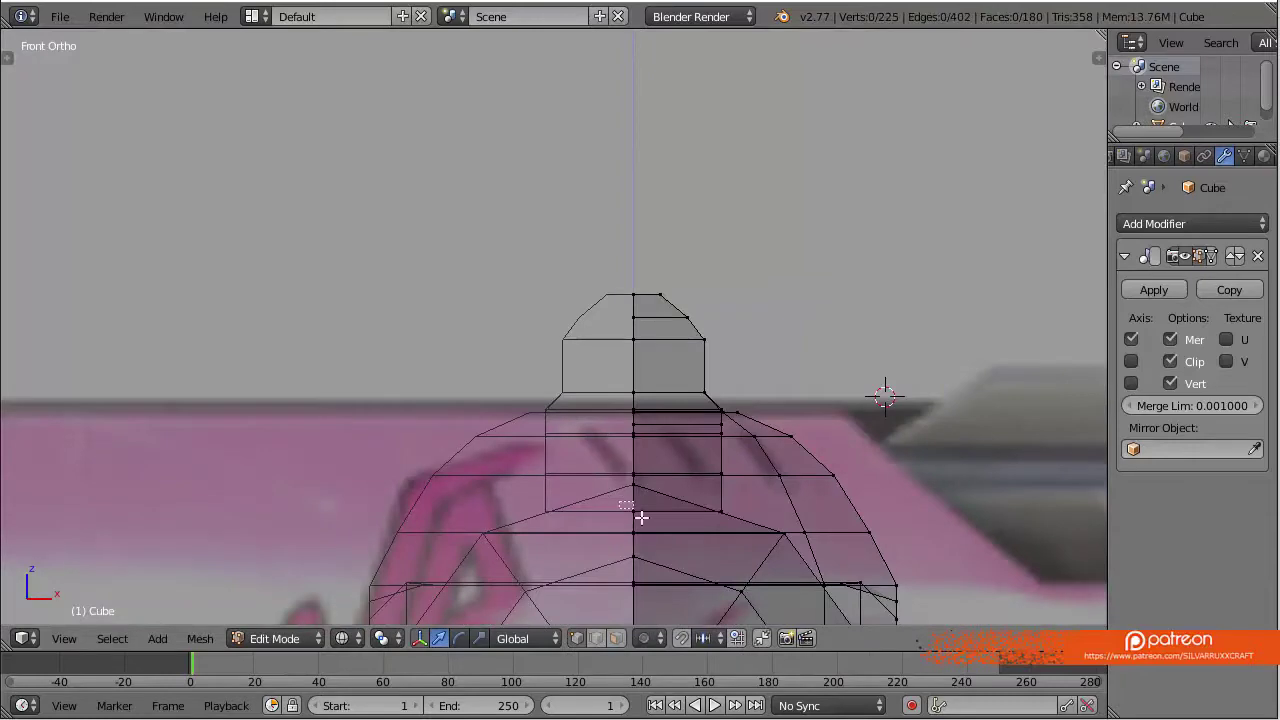
pyautogui.scroll(-3, 700, 470)
pyautogui.moveTo(749, 420)
pyautogui.mouseDown(button='middle')
pyautogui.moveTo(760, 363)
pyautogui.moveTo(643, 329)
pyautogui.mouseUp(button='middle')
pyautogui.press('KP_3')
pyautogui.scroll(5, 734, 370)
pyautogui.moveTo(734, 370); pyautogui.dragTo(869, 437, button='middle')
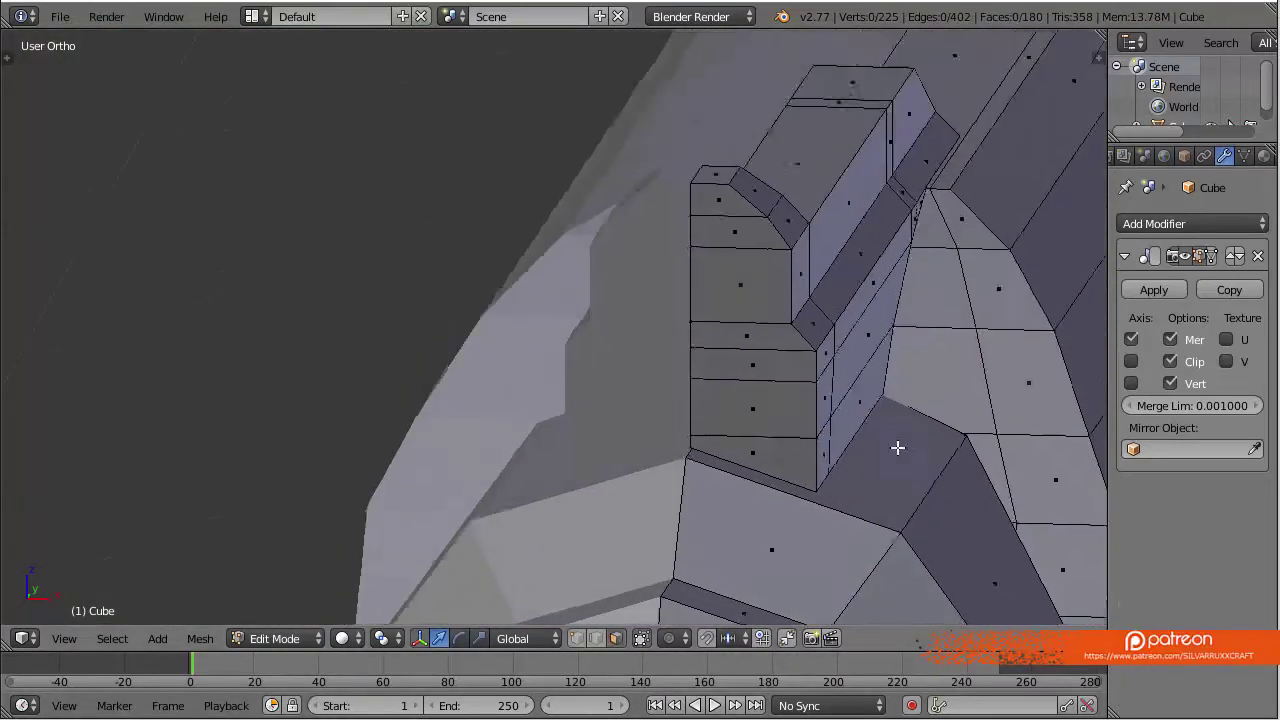
pyautogui.scroll(2, 897, 446)
# Move the small top face along X and delete the larger lower sight face
pyautogui.rightClick(857, 251)
pyautogui.rightClick(927, 265)
pyautogui.hotkey('ctrl', 'z')
pyautogui.press('g')
pyautogui.press('x')
pyautogui.press('Escape')
pyautogui.hotkey('ctrl', 'z')
pyautogui.press('g')
pyautogui.press('x')
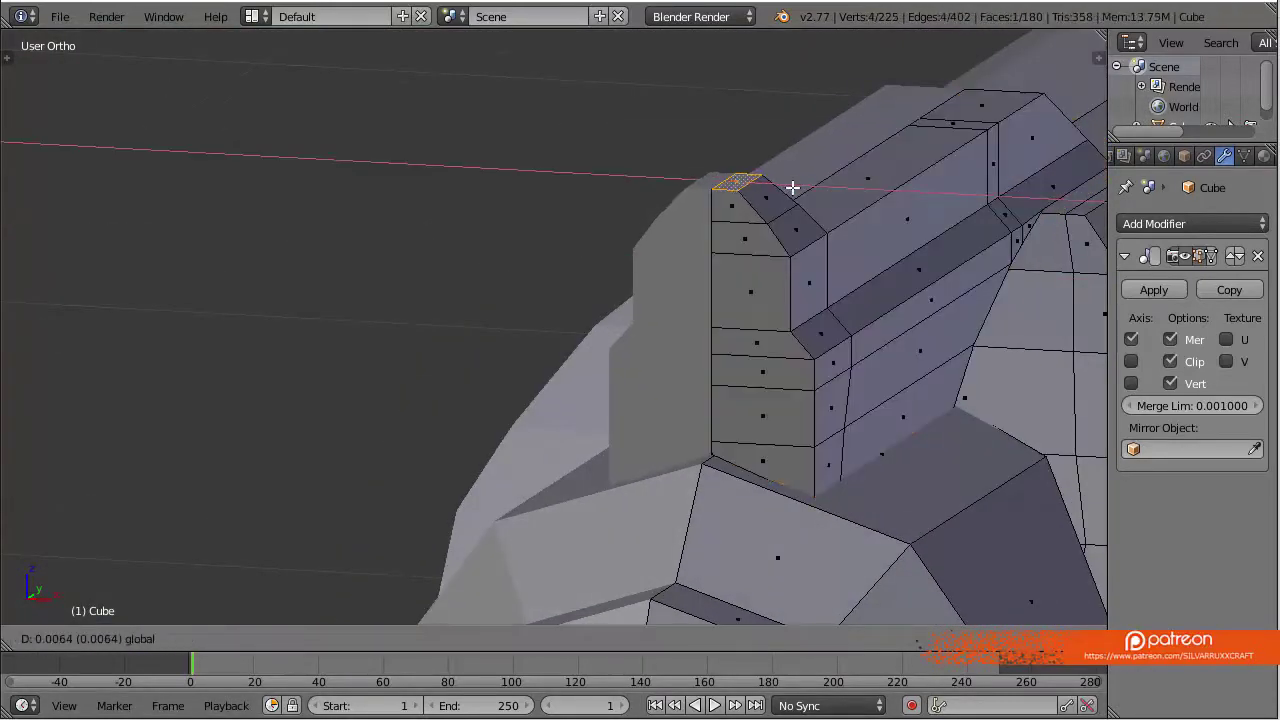
pyautogui.rightClick(895, 438)
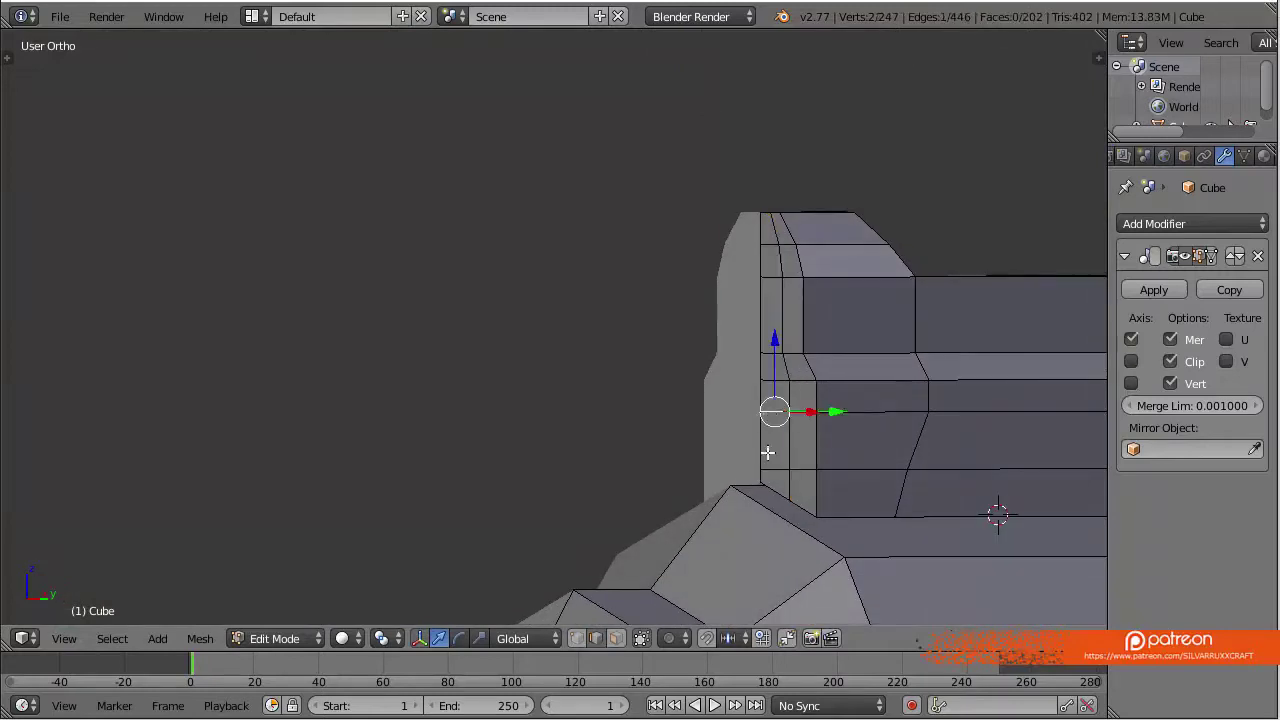
pyautogui.click(814, 402)
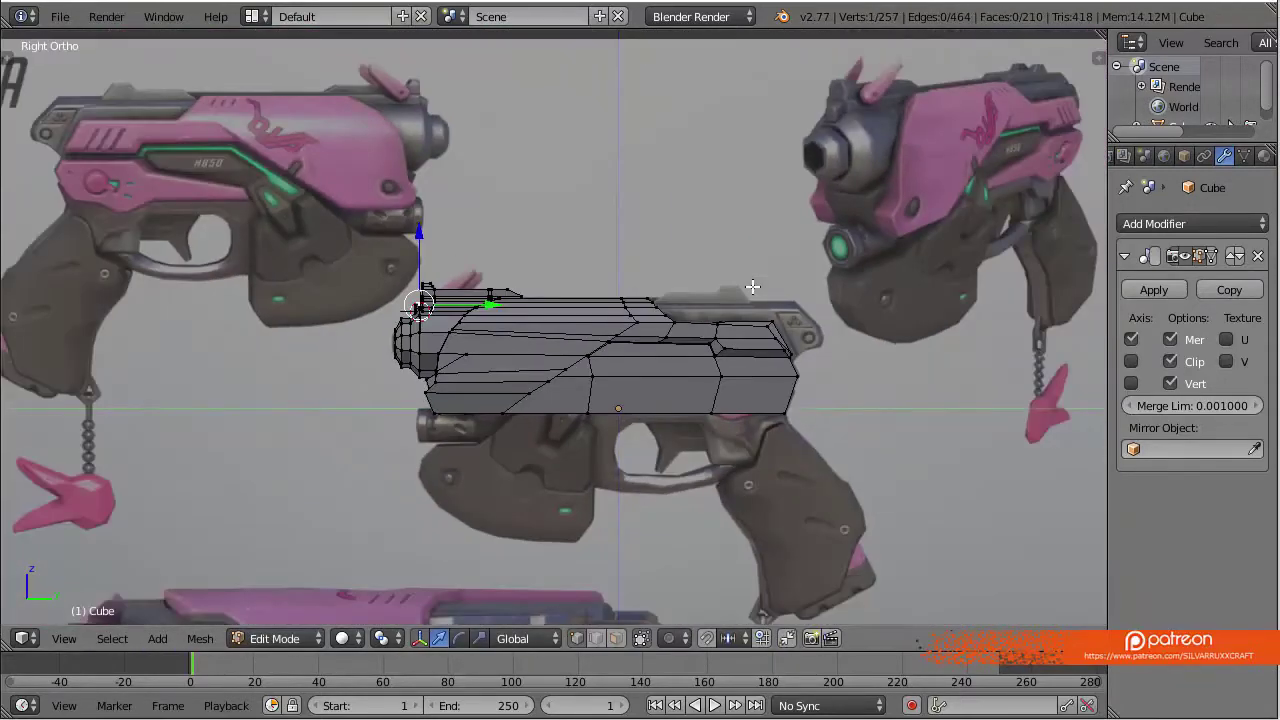
# Snap the right-side outline vertex onto its neighbour and fill the front panel outline with a face
pyautogui.scroll(5, 752, 287)
pyautogui.moveTo(691, 329); pyautogui.dragTo(463, 391, button='middle')
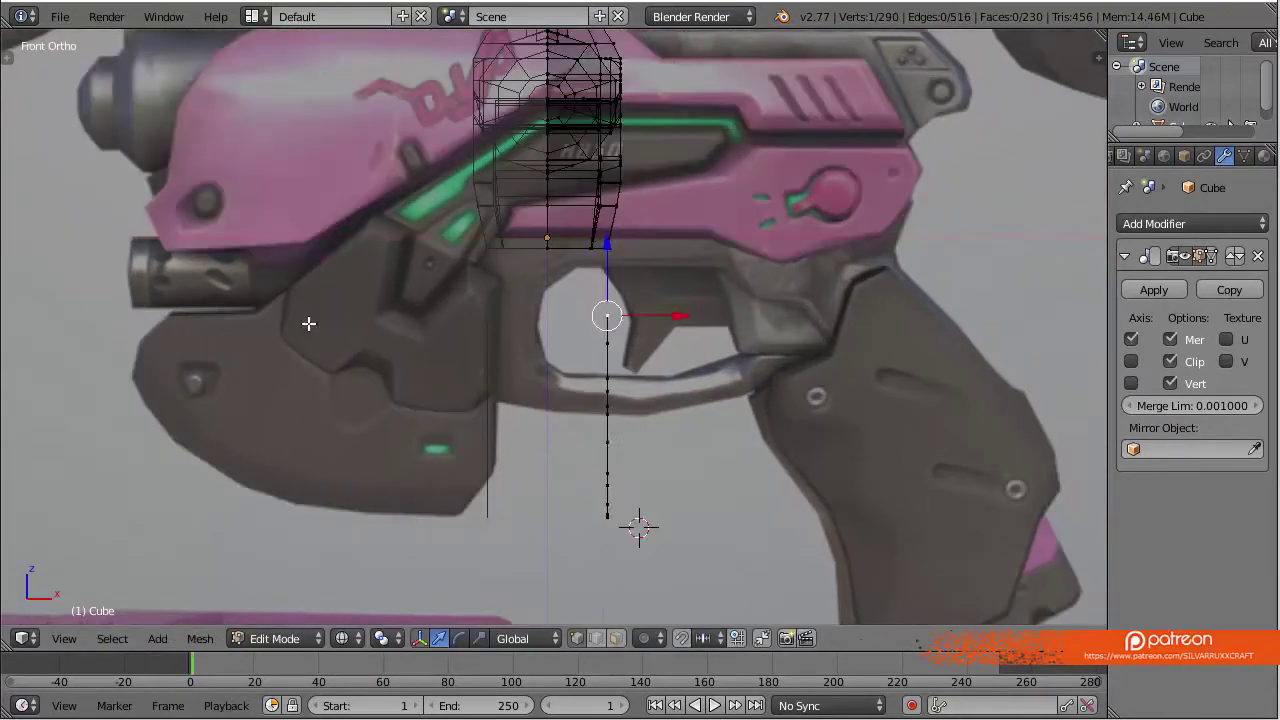
pyautogui.press('KP_3')
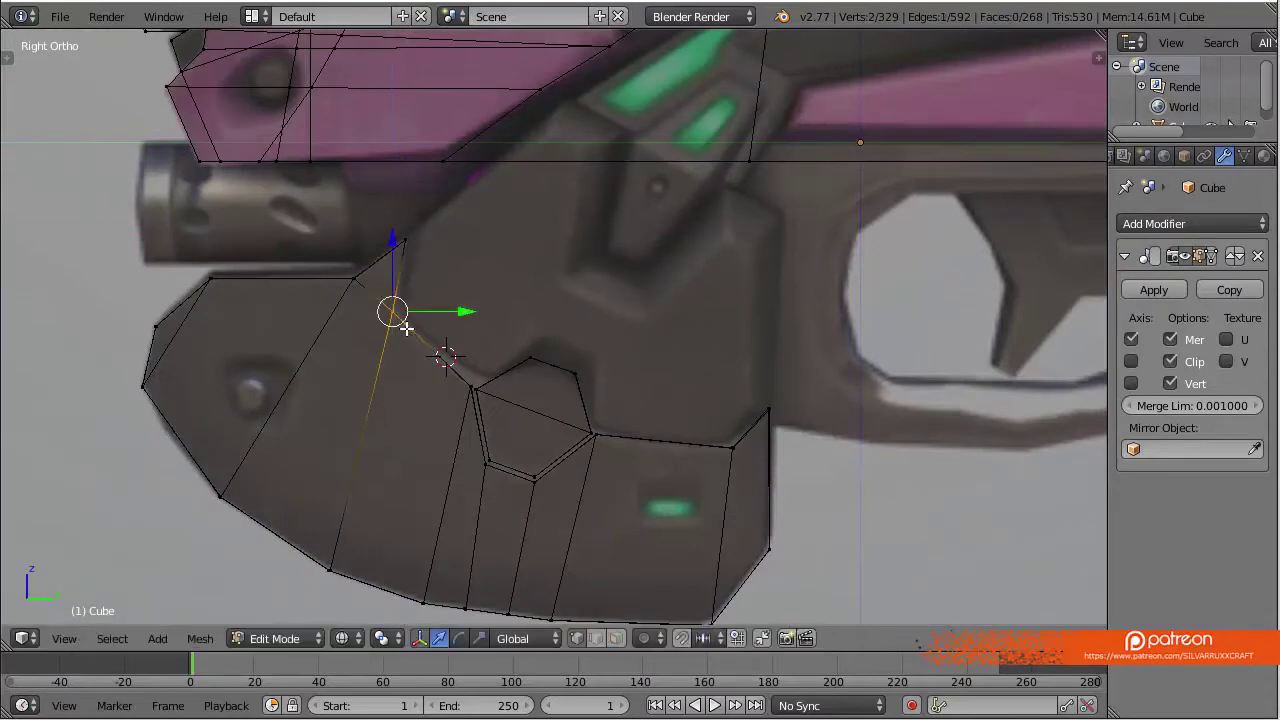
pyautogui.scroll(1, 406, 328)
pyautogui.rightClick(776, 490)
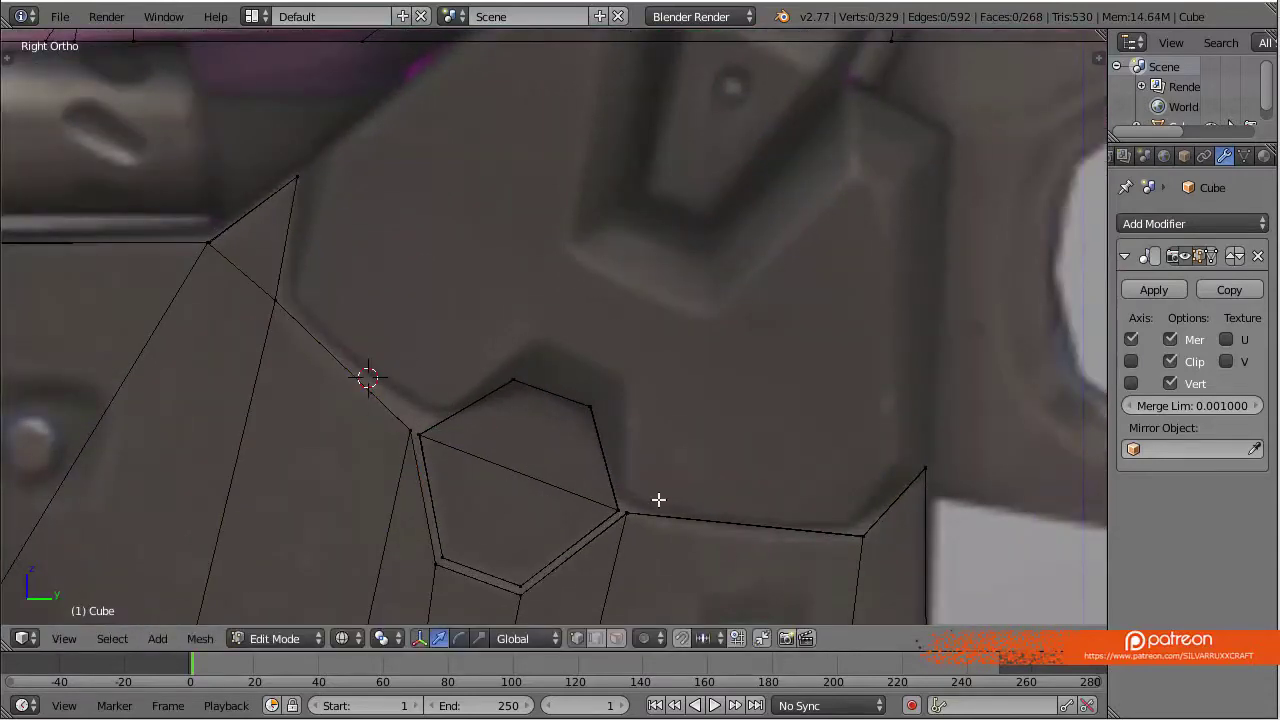
pyautogui.moveTo(617, 512); pyautogui.dragTo(618, 421)
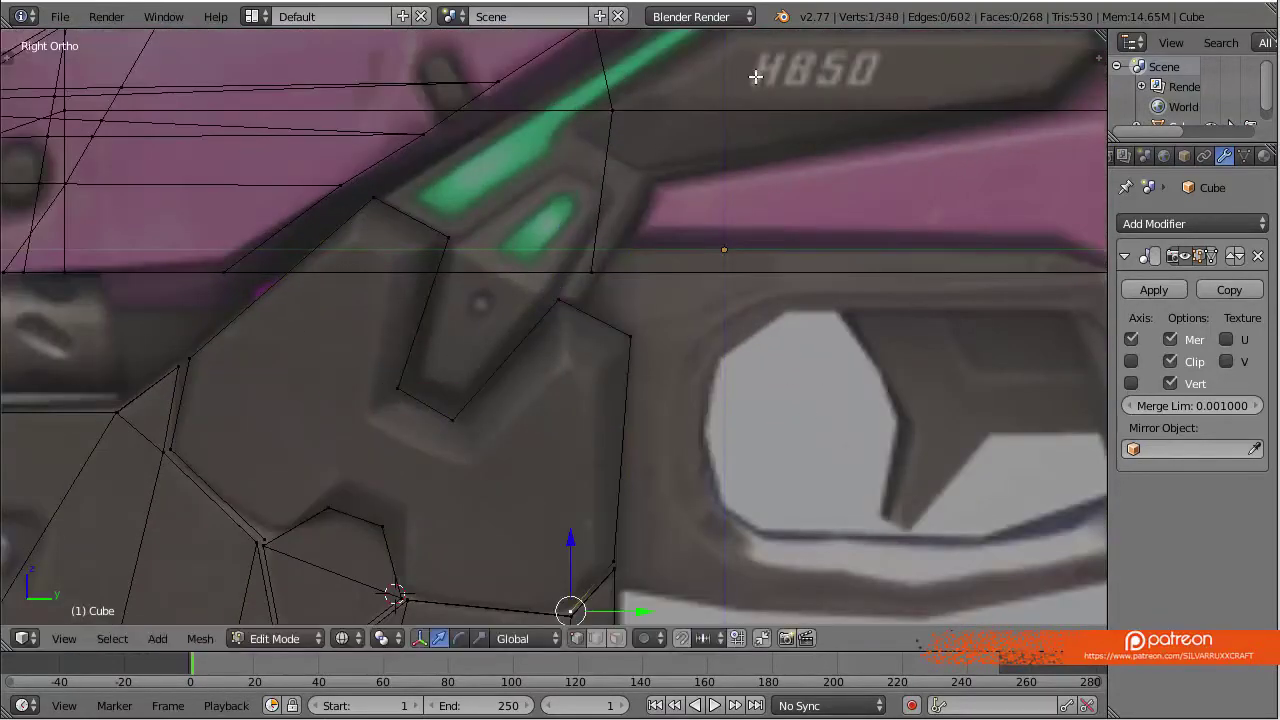
pyautogui.scroll(-4, 268, 537)
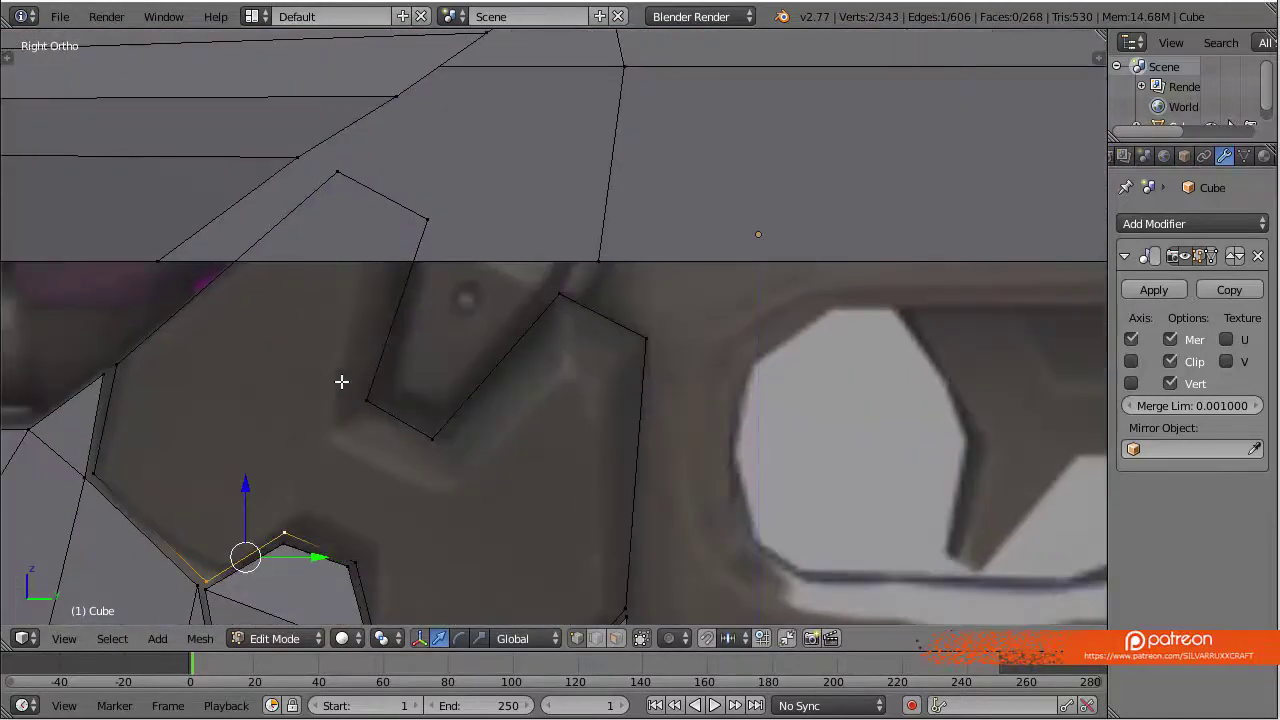
pyautogui.press('f')
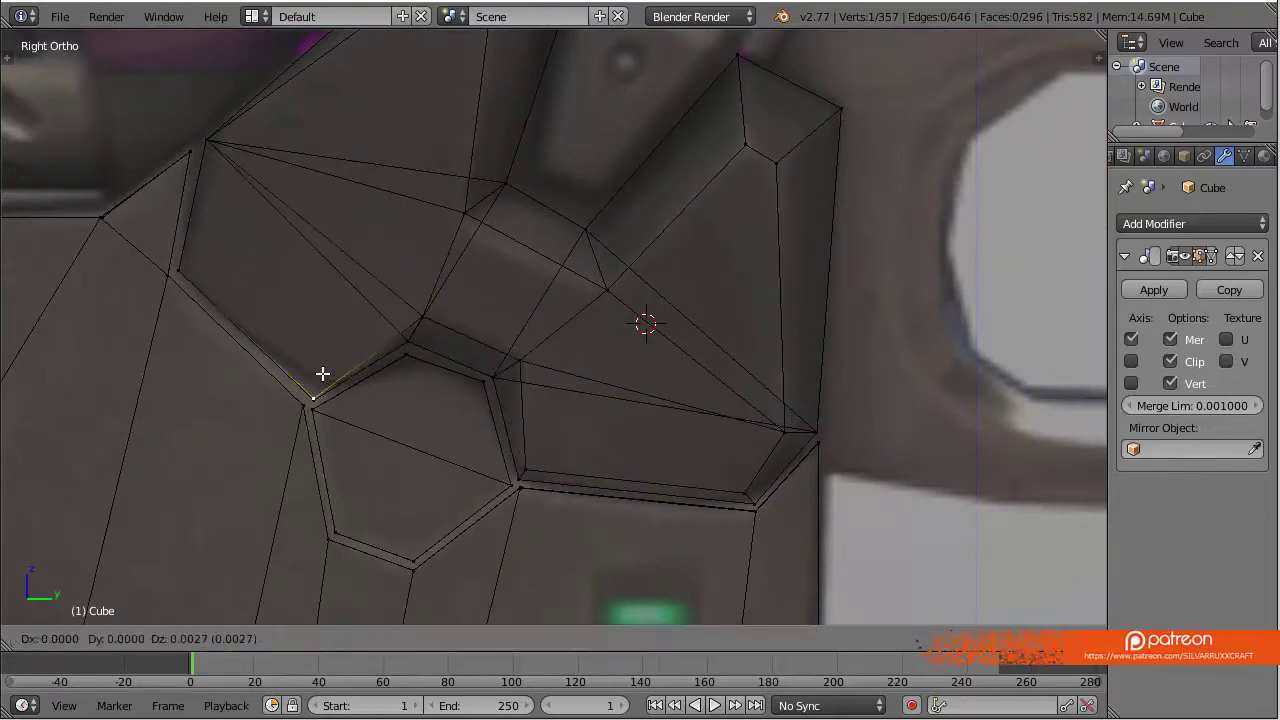
# Select the whole traced lower front panel and move it into position on the body
pyautogui.click(322, 373)
pyautogui.rightClick(234, 226)
pyautogui.moveTo(235, 135); pyautogui.dragTo(540, 270, button='middle')
pyautogui.hotkey('ctrl', 'l')
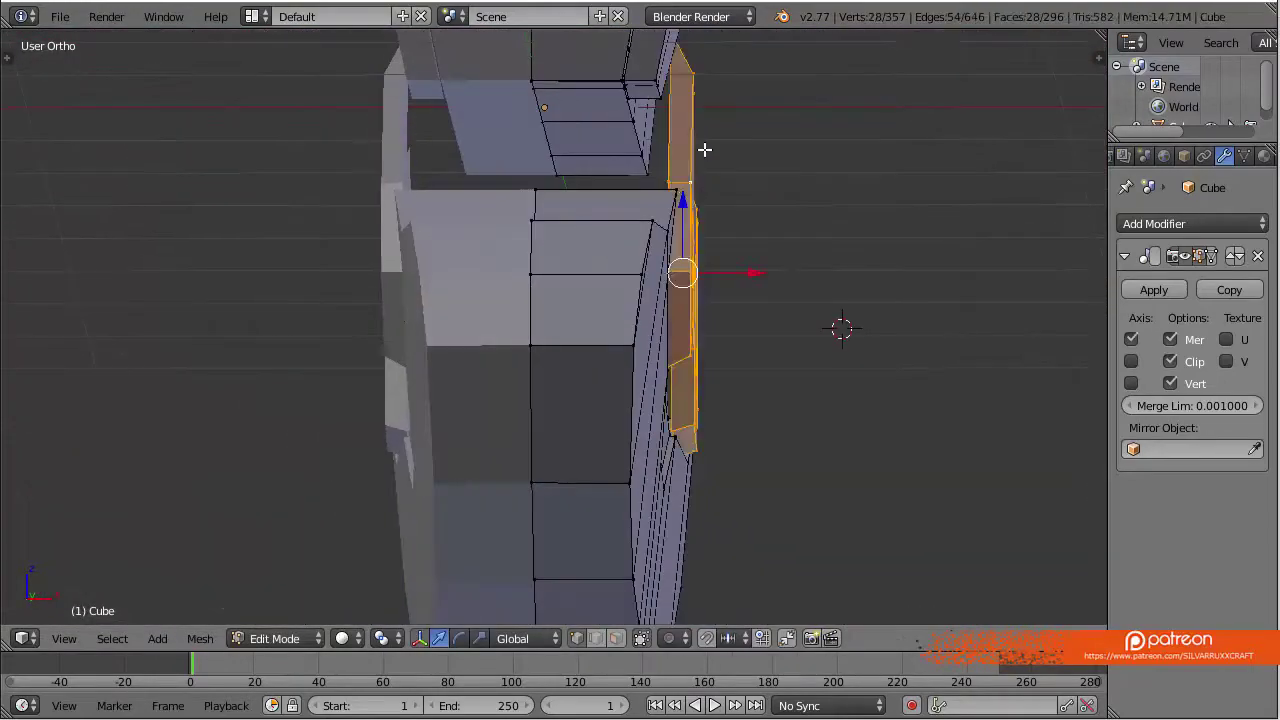
pyautogui.moveTo(720, 203)
pyautogui.mouseDown(button='middle')
pyautogui.moveTo(616, 218)
pyautogui.moveTo(429, 206)
pyautogui.moveTo(600, 560)
pyautogui.mouseUp(button='middle')
pyautogui.click(618, 638)
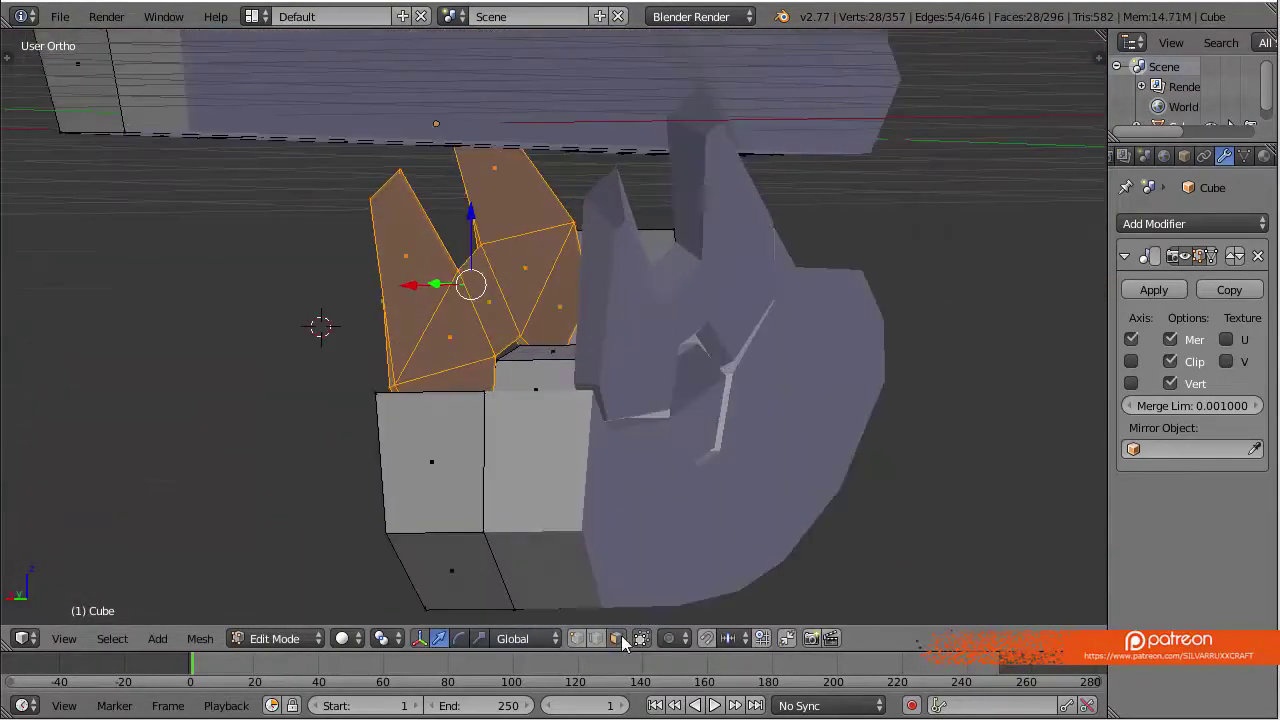
pyautogui.click(458, 290)
# Add an edge loop across the panel with Ctrl+R and edge-slide it into place
pyautogui.moveTo(458, 290)
pyautogui.mouseDown(button='middle')
pyautogui.moveTo(571, 329)
pyautogui.moveTo(706, 294)
pyautogui.moveTo(680, 206)
pyautogui.mouseUp(button='middle')
pyautogui.hotkey('ctrl', 'l')
pyautogui.hotkey('ctrl', 'r')
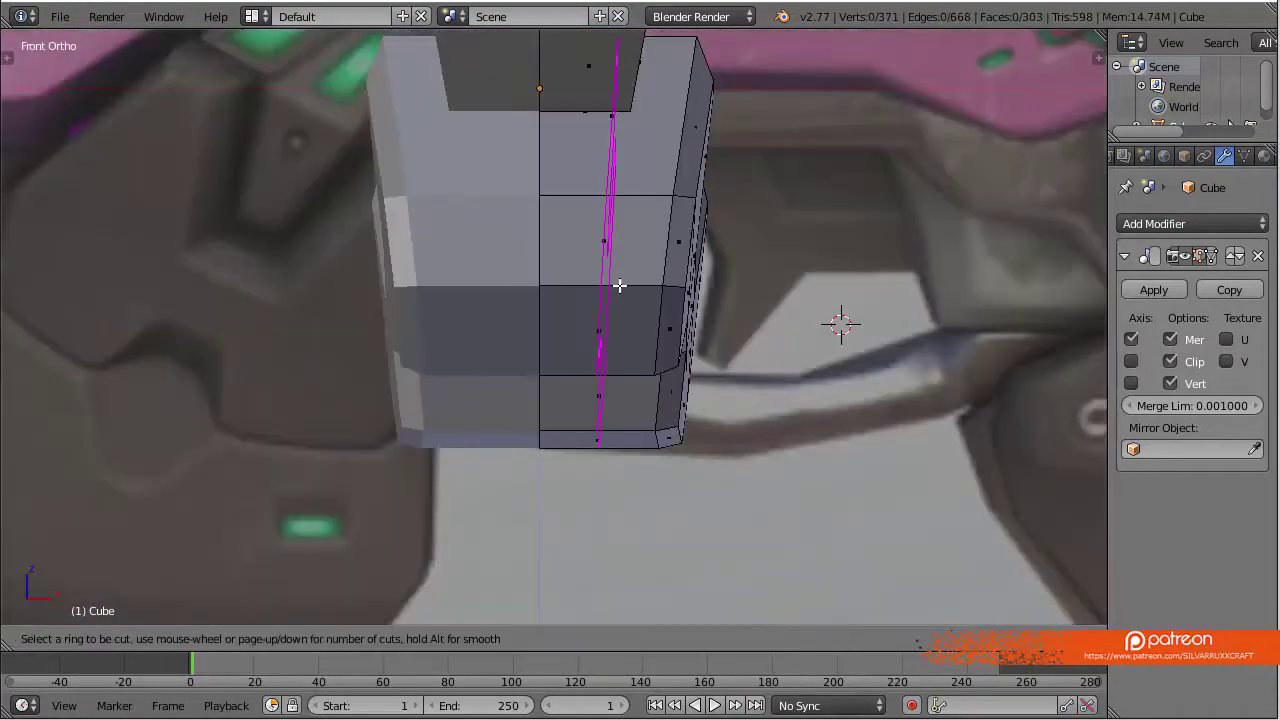
pyautogui.click(843, 323)
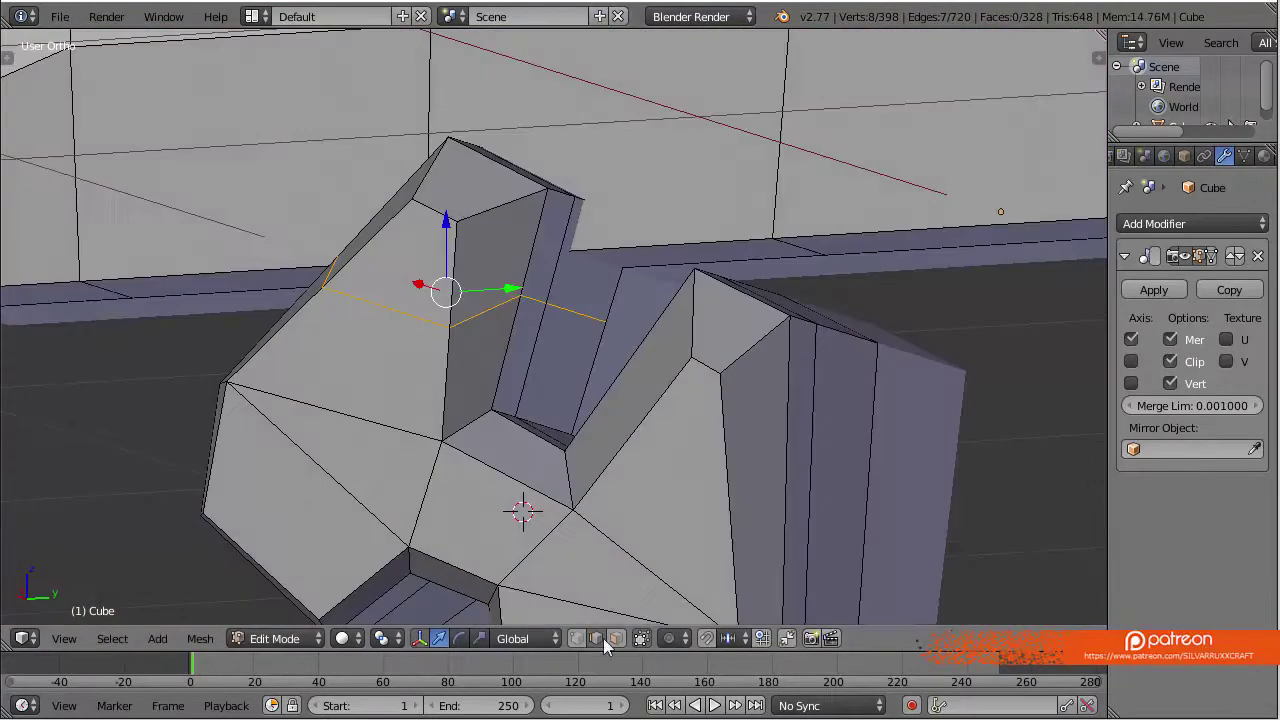
pyautogui.hotkey('ctrl', 'e')
pyautogui.click(640, 579)
pyautogui.click(657, 571)
pyautogui.moveTo(657, 571); pyautogui.dragTo(571, 206, button='middle')
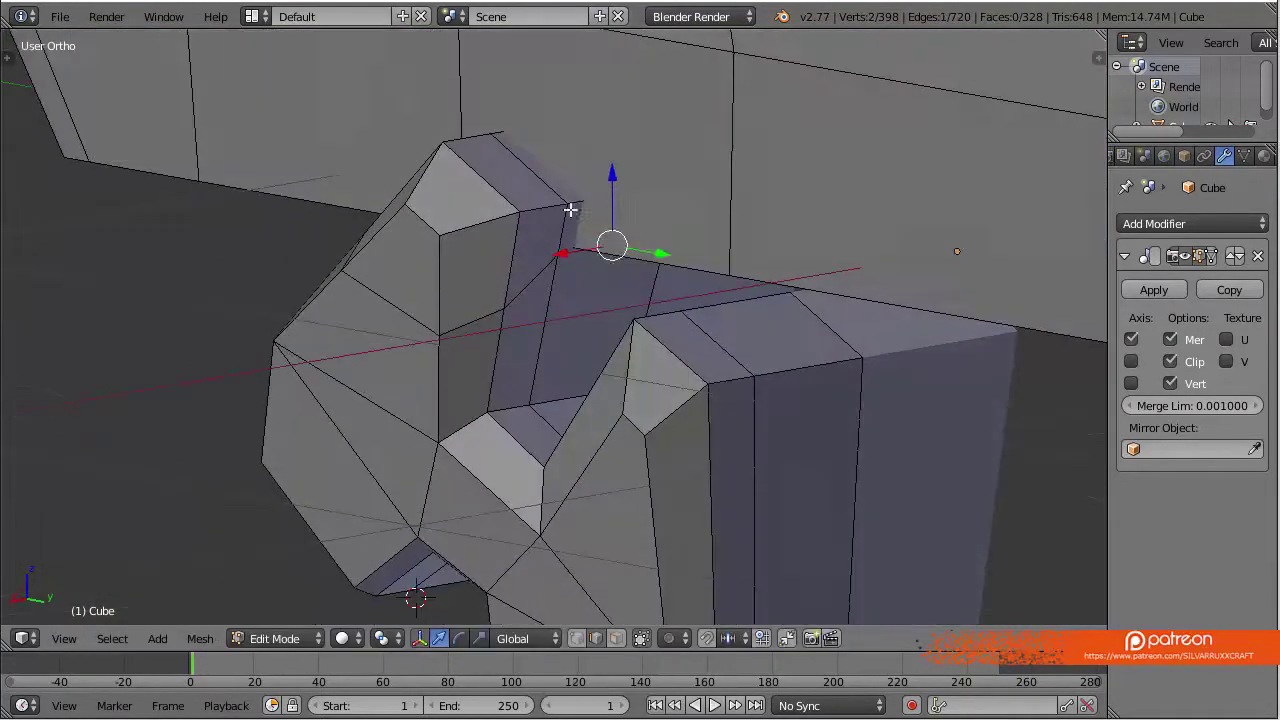
pyautogui.hotkey('ctrl', 'e')
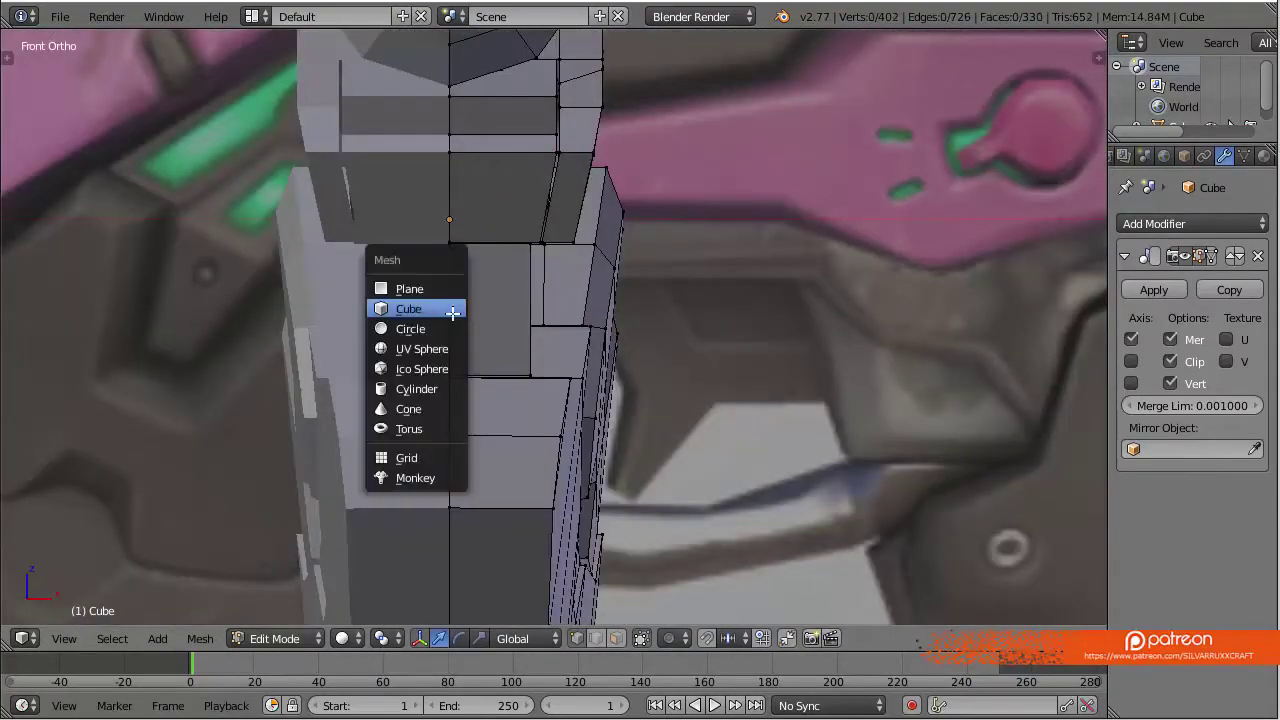
# Add a six-vertex circle, shrink the hexagon and rotate it into alignment
pyautogui.click(440, 329)
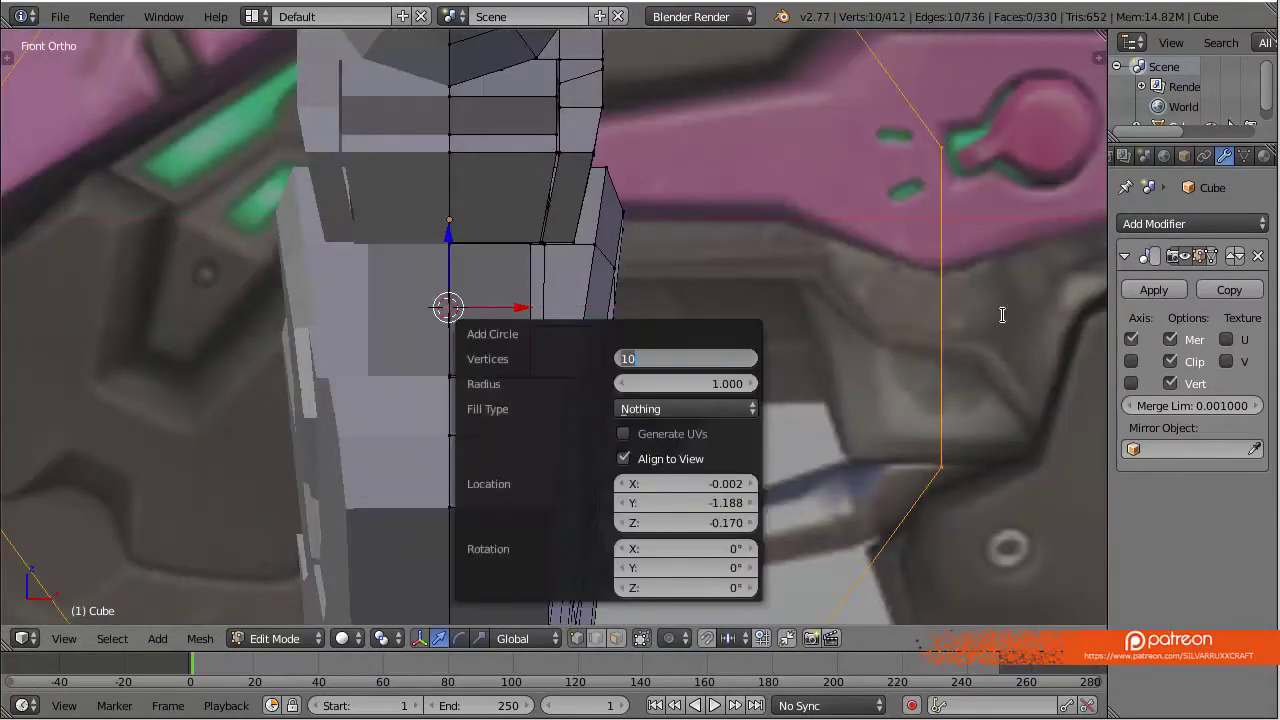
pyautogui.write('6')
pyautogui.press('Return')
pyautogui.press('s')
pyautogui.click(556, 257)
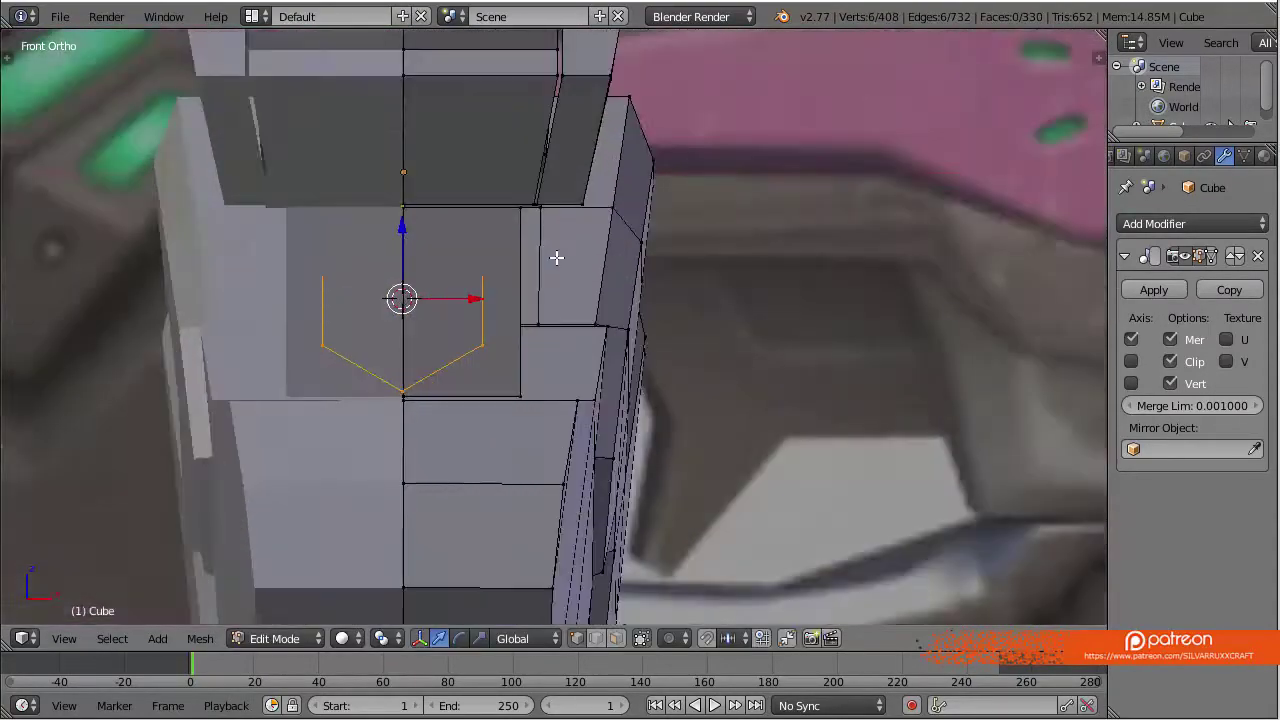
pyautogui.press('KP_3')
pyautogui.press('KP_1')
pyautogui.press('r')
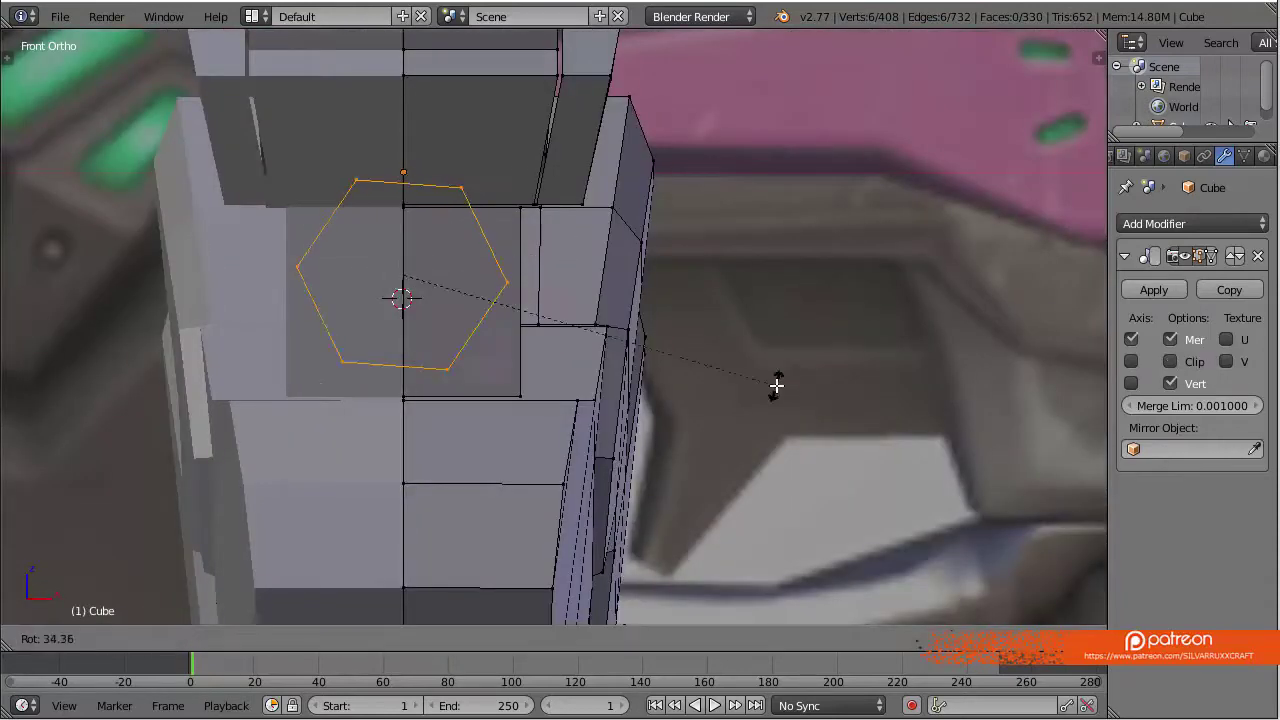
# Delete the hexagon's left half and fill the remaining edges with a face
pyautogui.moveTo(263, 160); pyautogui.dragTo(379, 386)
pyautogui.press('x')
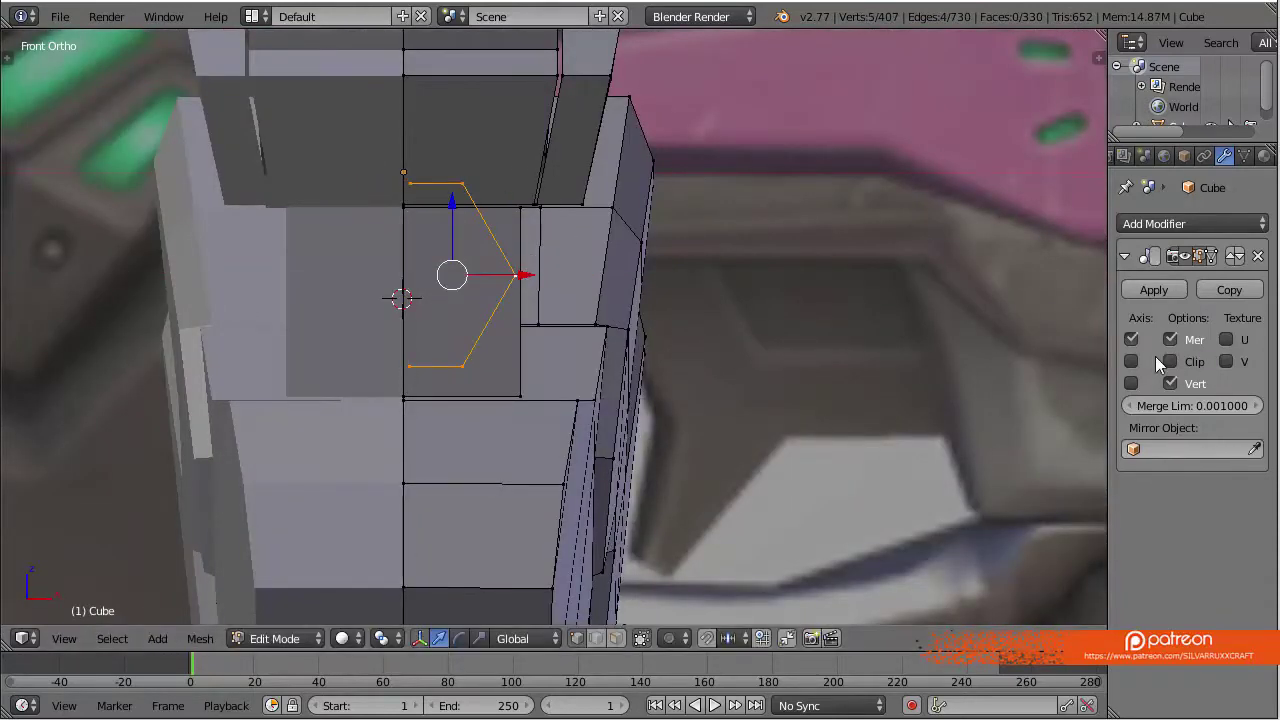
pyautogui.click(522, 277)
pyautogui.press('KP_3')
pyautogui.press('f')
pyautogui.press('KP_3')
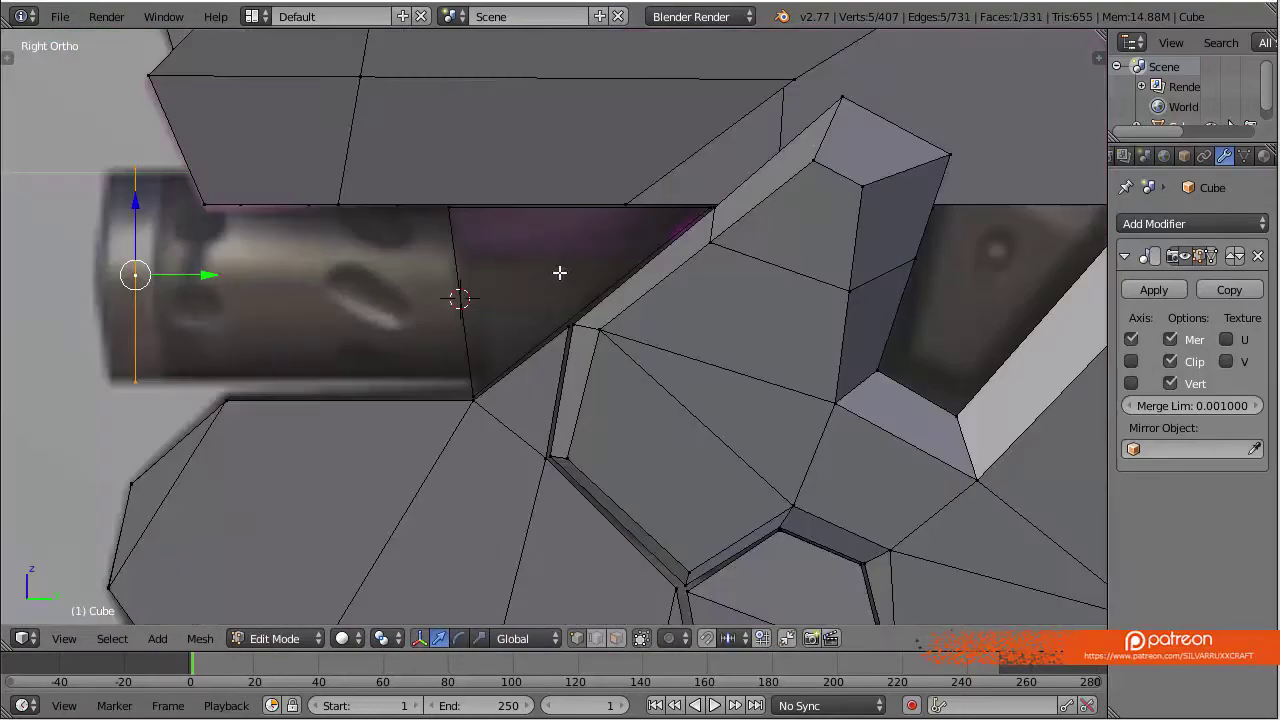
pyautogui.press('z')
pyautogui.moveTo(205, 275); pyautogui.dragTo(331, 380, button='middle')
pyautogui.press('KP_3')
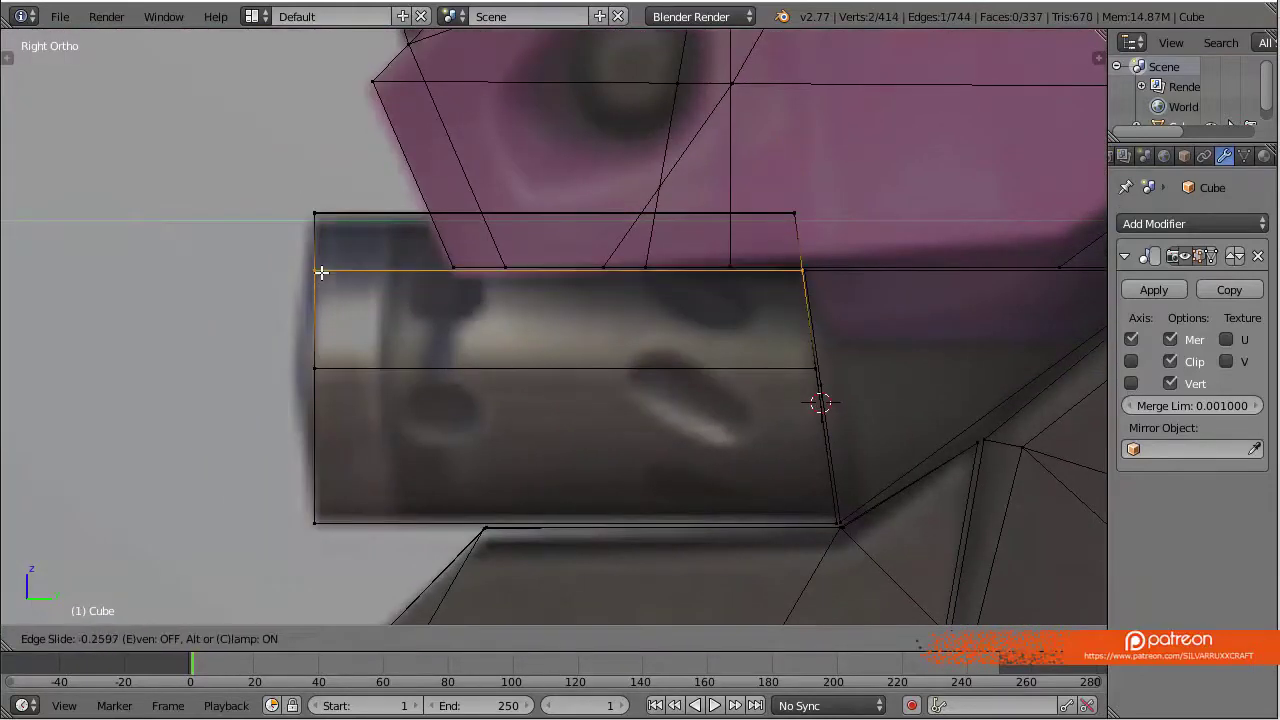
# Edge-slide a vertical edge along the rear cylinder to add a cut
pyautogui.rightClick(420, 300)
pyautogui.hotkey('ctrl', 'e')
pyautogui.click(410, 435)
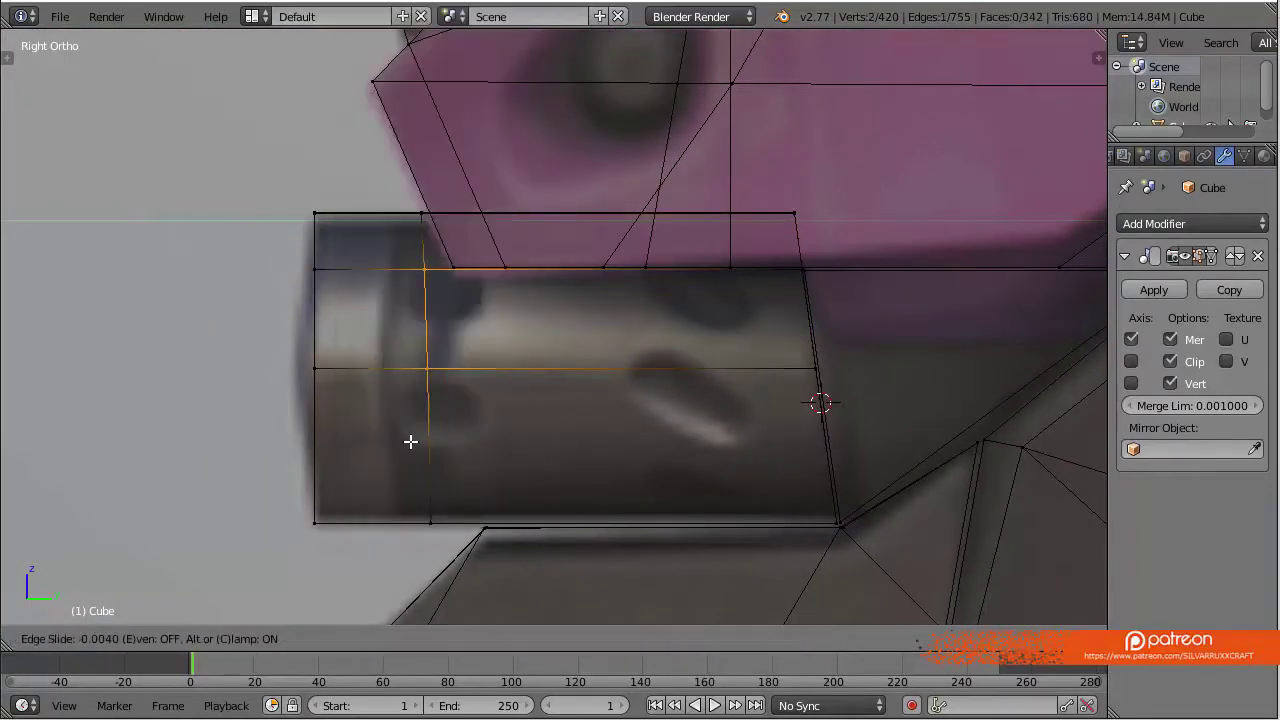
pyautogui.moveTo(498, 241)
pyautogui.mouseDown(button='middle')
pyautogui.moveTo(571, 277)
pyautogui.moveTo(534, 443)
pyautogui.moveTo(493, 396)
pyautogui.mouseUp(button='middle')
# Frame the linked rear mount block and fill its open gap with new faces
pyautogui.press('a')
pyautogui.press('l')
pyautogui.press('a')
pyautogui.scroll(3, 457, 380)
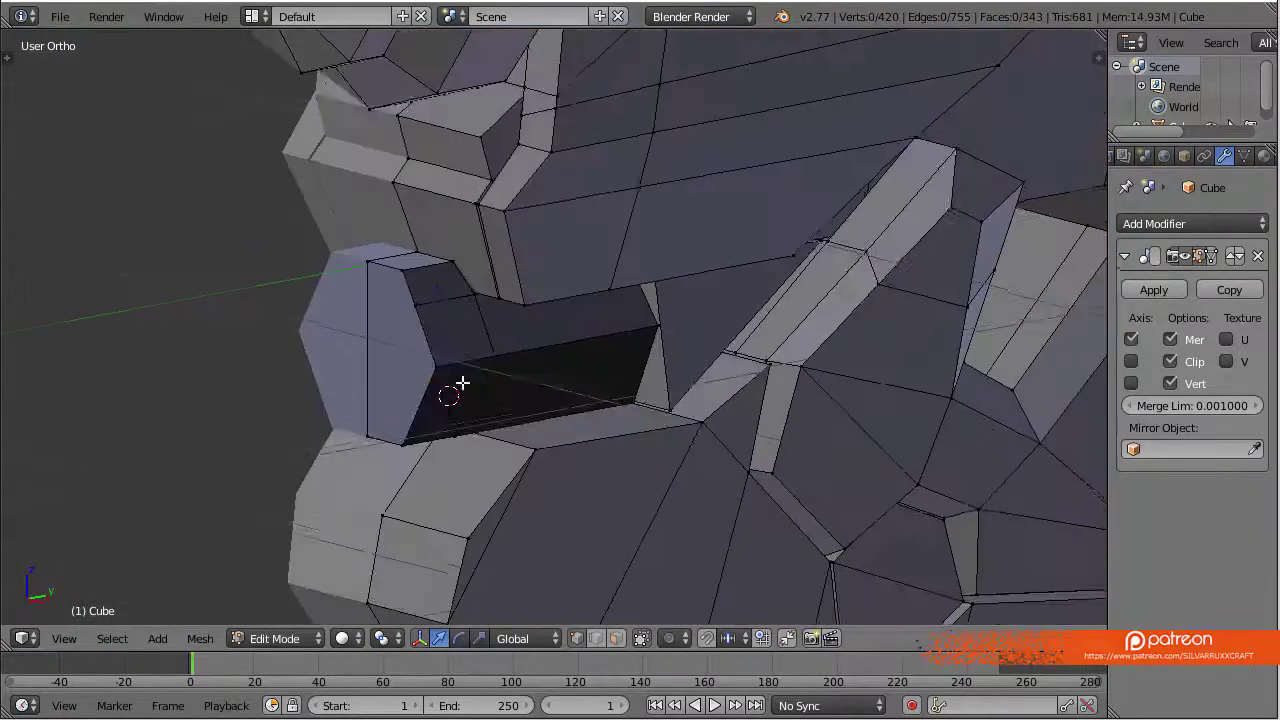
pyautogui.press('l')
pyautogui.press('KP_Decimal')
pyautogui.moveTo(829, 163); pyautogui.dragTo(795, 378, button='middle')
pyautogui.rightClick(795, 378)
pyautogui.press('f')
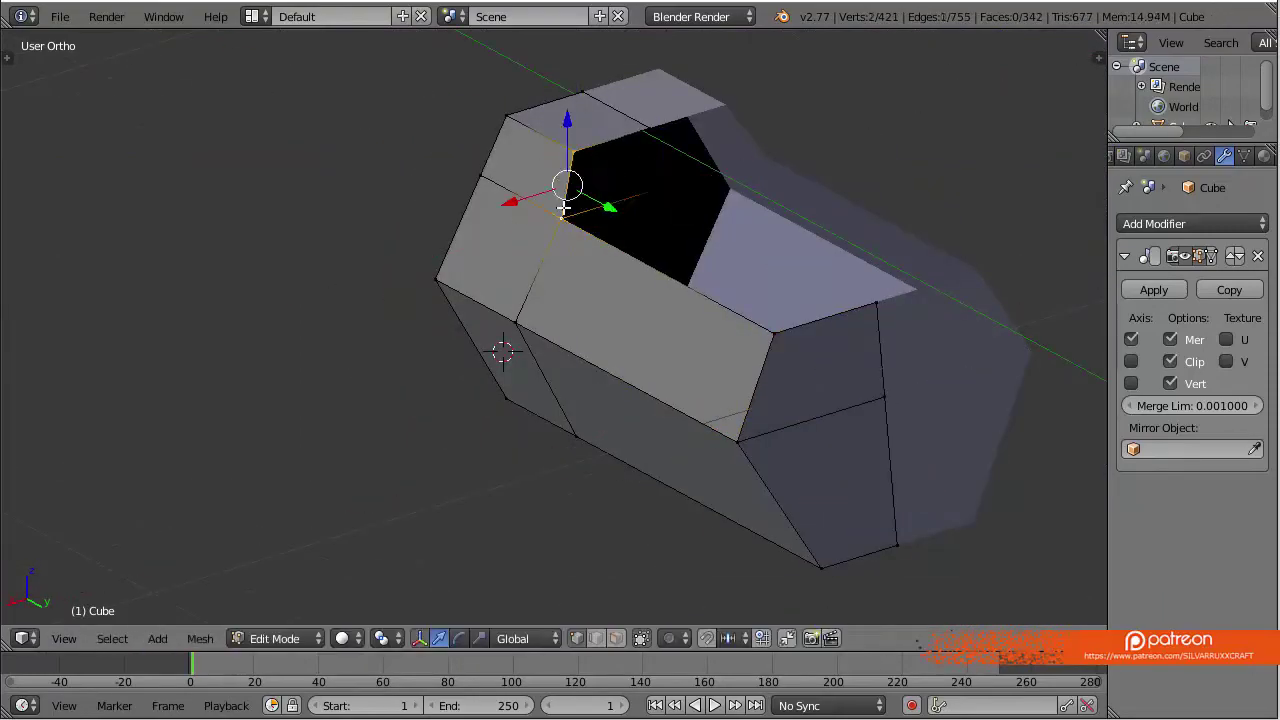
pyautogui.press('f')
pyautogui.press('f')
# Select the rear cap's open edges and fill them with faces
pyautogui.press('KP_1')
pyautogui.scroll(4, 569, 343)
pyautogui.keyDown('alt'); pyautogui.rightClick(569, 343); pyautogui.keyUp('alt')
pyautogui.press('KP_3')
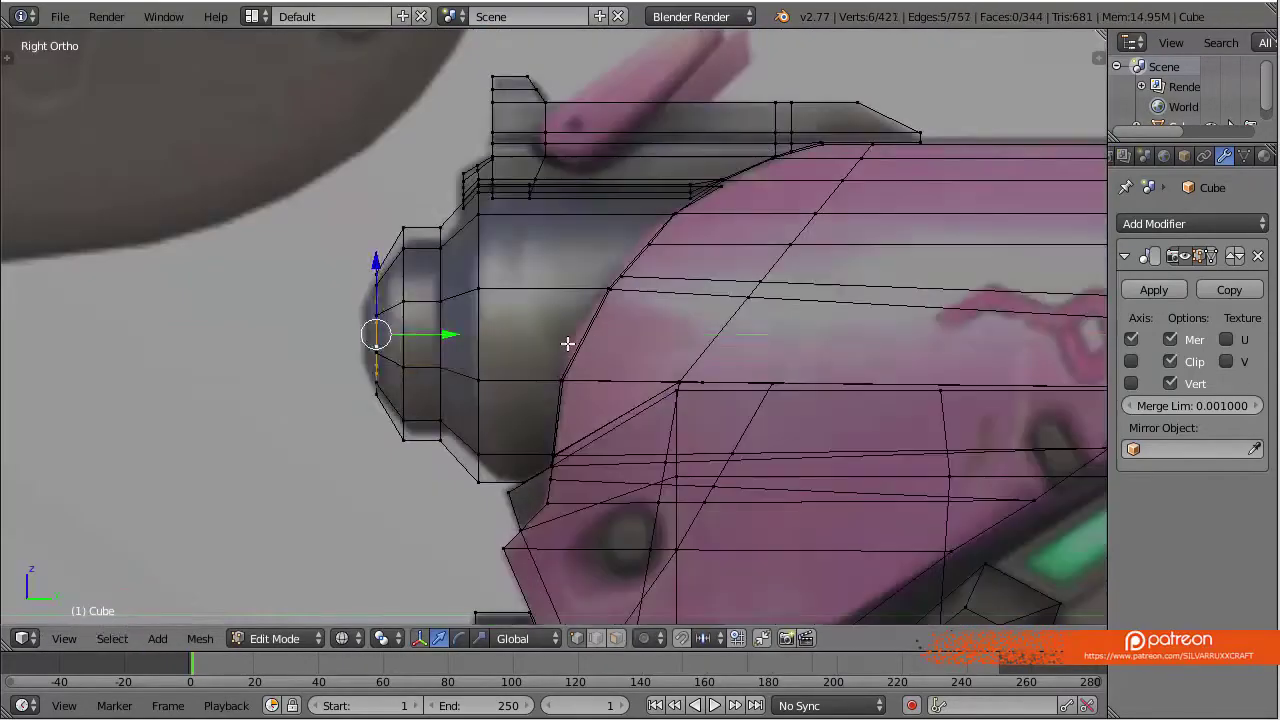
pyautogui.press('z')
pyautogui.moveTo(567, 343); pyautogui.dragTo(600, 400, button='middle')
pyautogui.scroll(3, 766, 523)
pyautogui.moveTo(766, 523); pyautogui.dragTo(826, 360, button='middle')
pyautogui.press('KP_3')
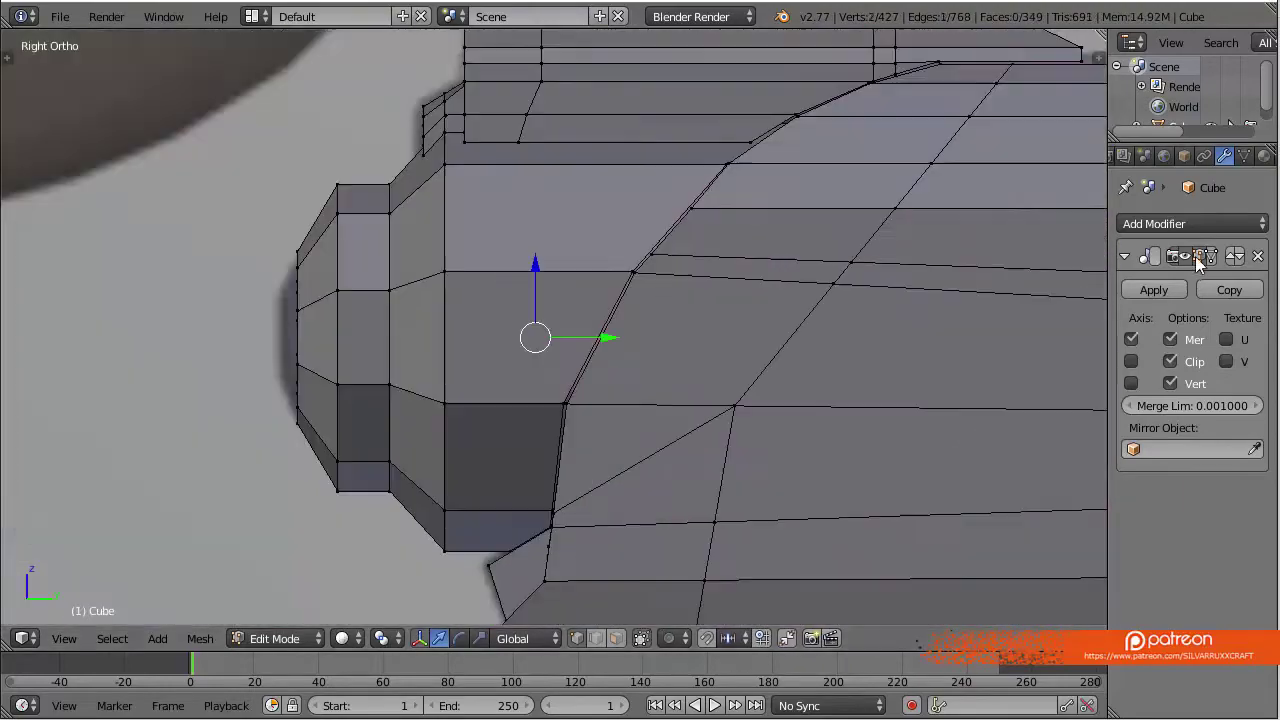
pyautogui.moveTo(737, 306); pyautogui.dragTo(700, 360, button='middle')
pyautogui.scroll(-3, 700, 360)
# Add a new vertex extending the side-panel outline and move it into place
pyautogui.hotkey('alt', 'Tab')
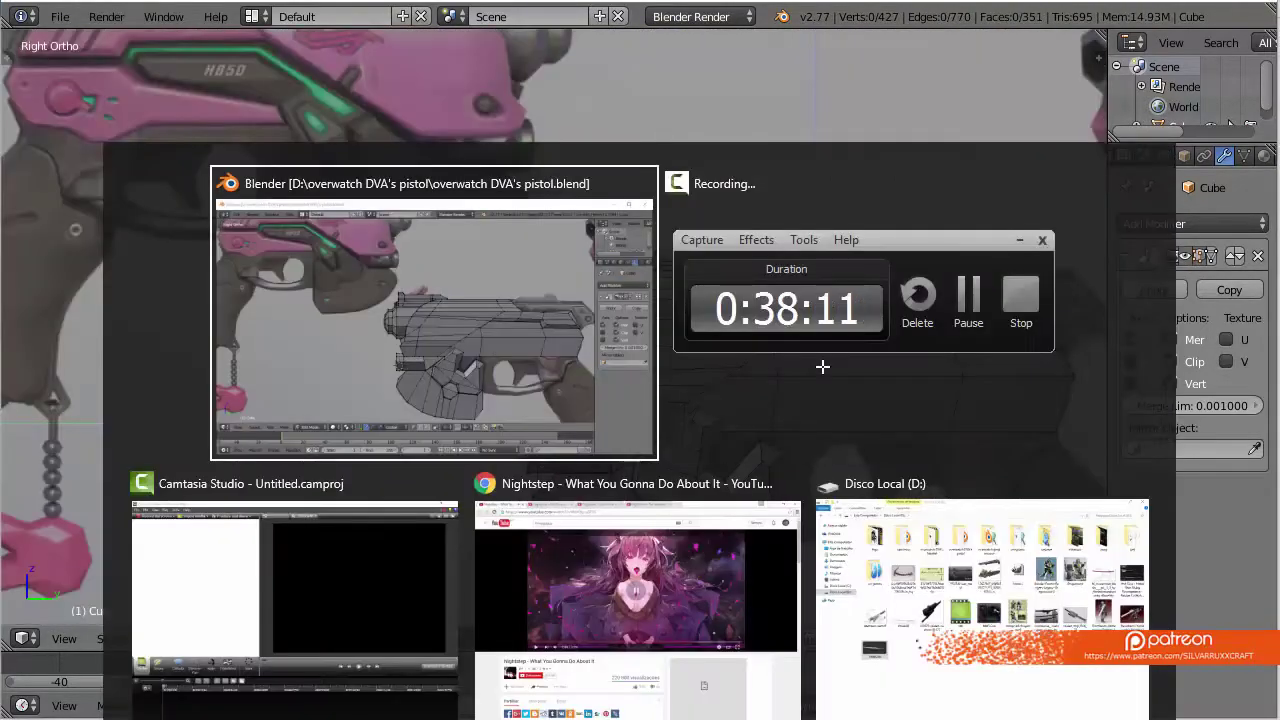
pyautogui.scroll(3, 708, 396)
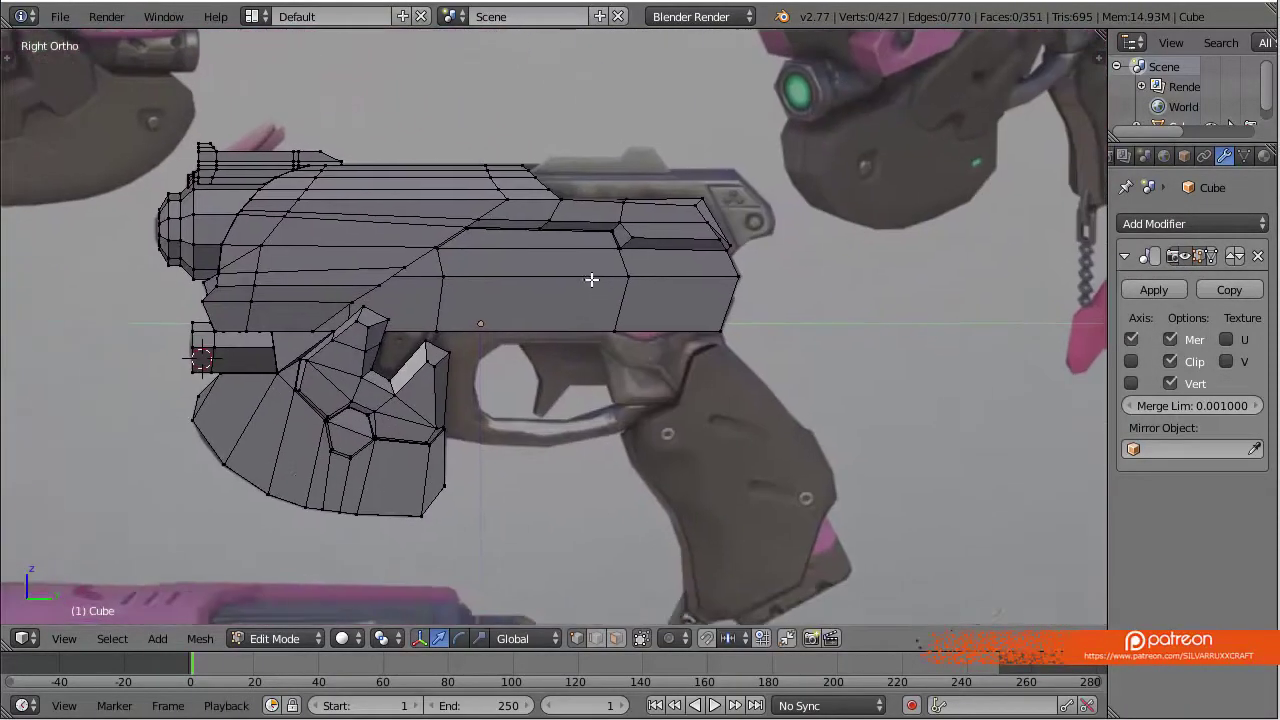
pyautogui.moveTo(591, 280)
pyautogui.keyDown('shift'); pyautogui.mouseDown(button='middle')
pyautogui.moveTo(466, 429)
pyautogui.moveTo(700, 345)
pyautogui.mouseUp(button='middle'); pyautogui.keyUp('shift')
pyautogui.scroll(2, 519, 416)
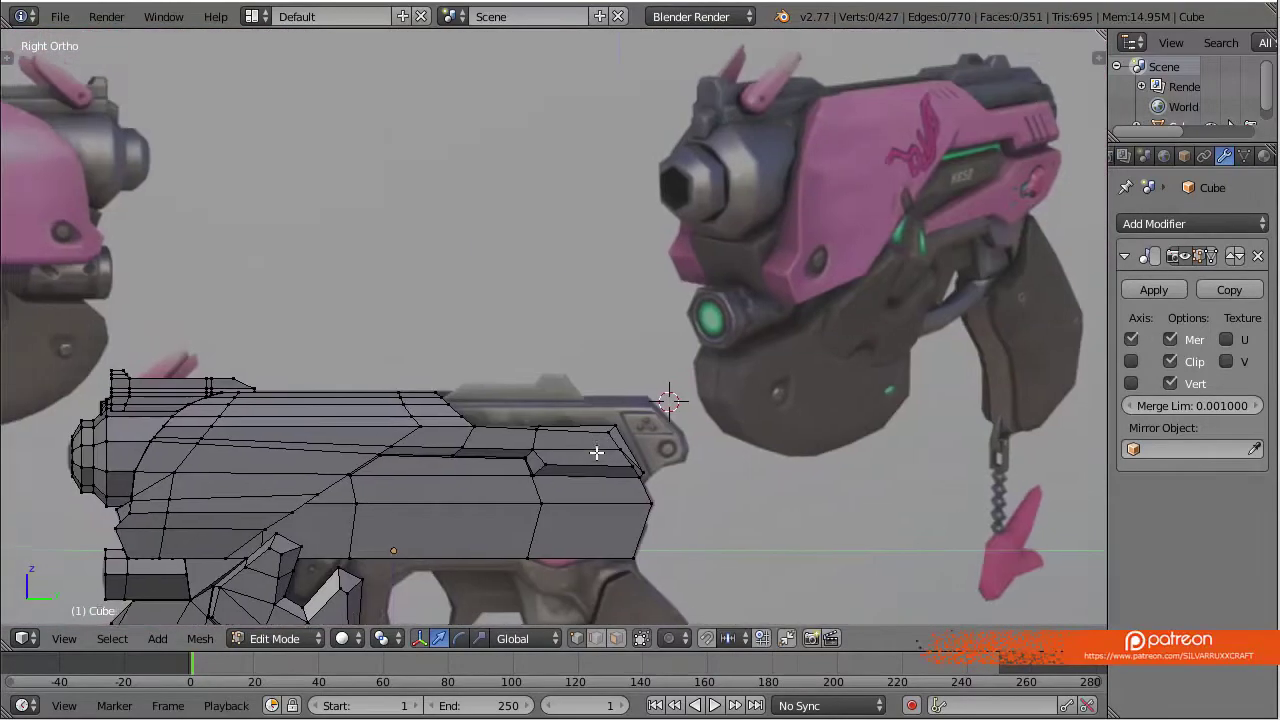
pyautogui.scroll(4, 831, 263)
pyautogui.keyDown('ctrl'); pyautogui.click(863, 267); pyautogui.keyUp('ctrl')
pyautogui.press('g')
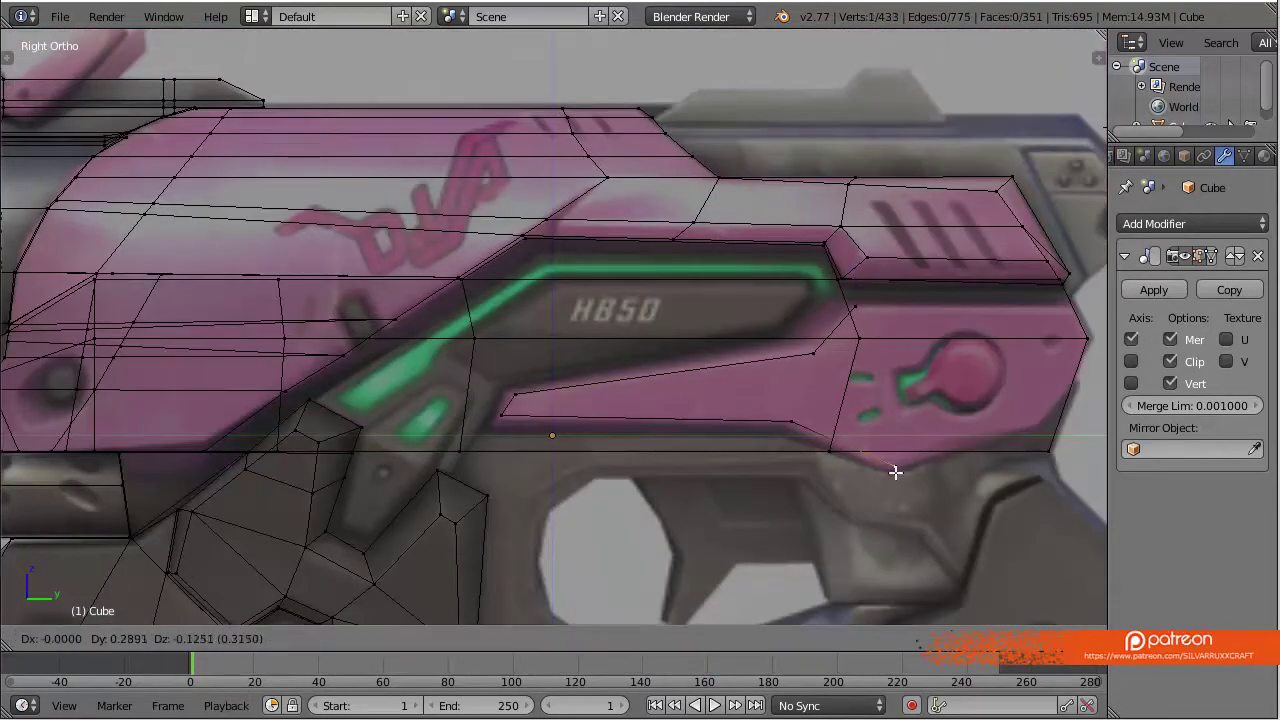
pyautogui.moveTo(857, 313); pyautogui.dragTo(814, 271, button='middle')
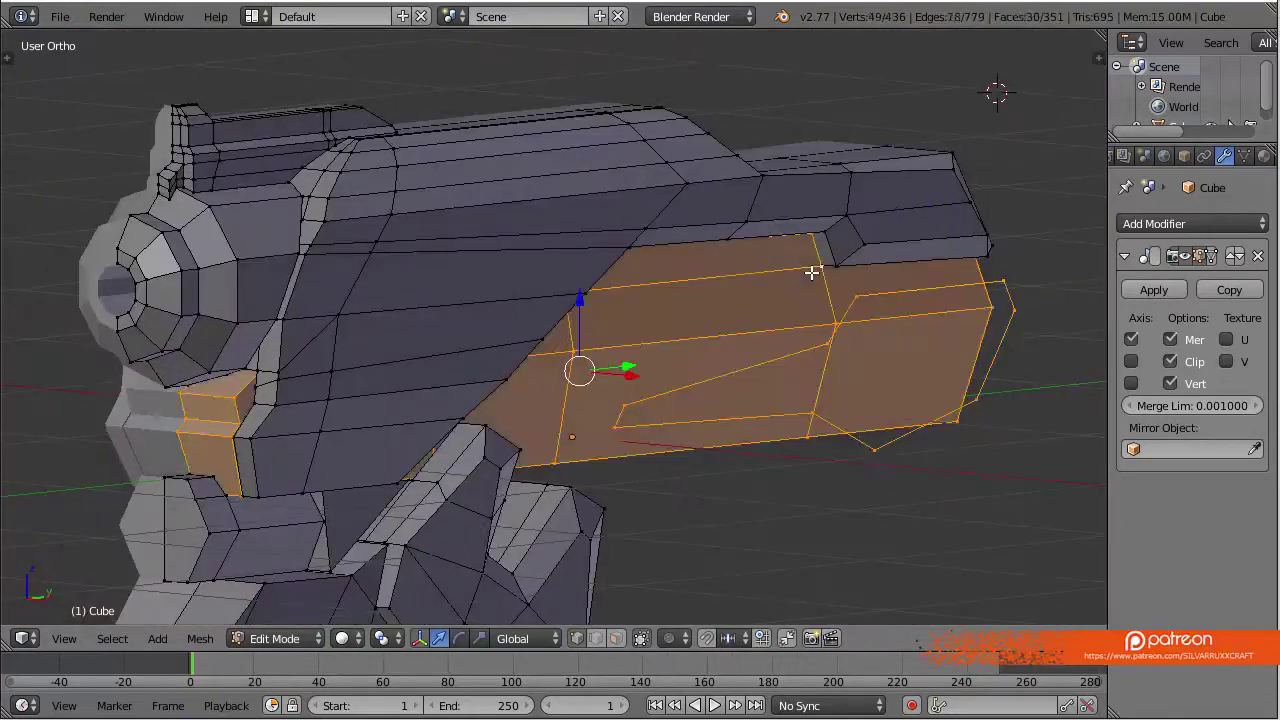
# Box-select and move the side panel vertices, checking them against the side reference
pyautogui.press('KP_1')
pyautogui.press('a')
pyautogui.press('b')
pyautogui.moveTo(664, 283); pyautogui.dragTo(729, 501)
pyautogui.click(736, 389)
pyautogui.moveTo(736, 389); pyautogui.dragTo(645, 410, button='middle')
pyautogui.press('z')
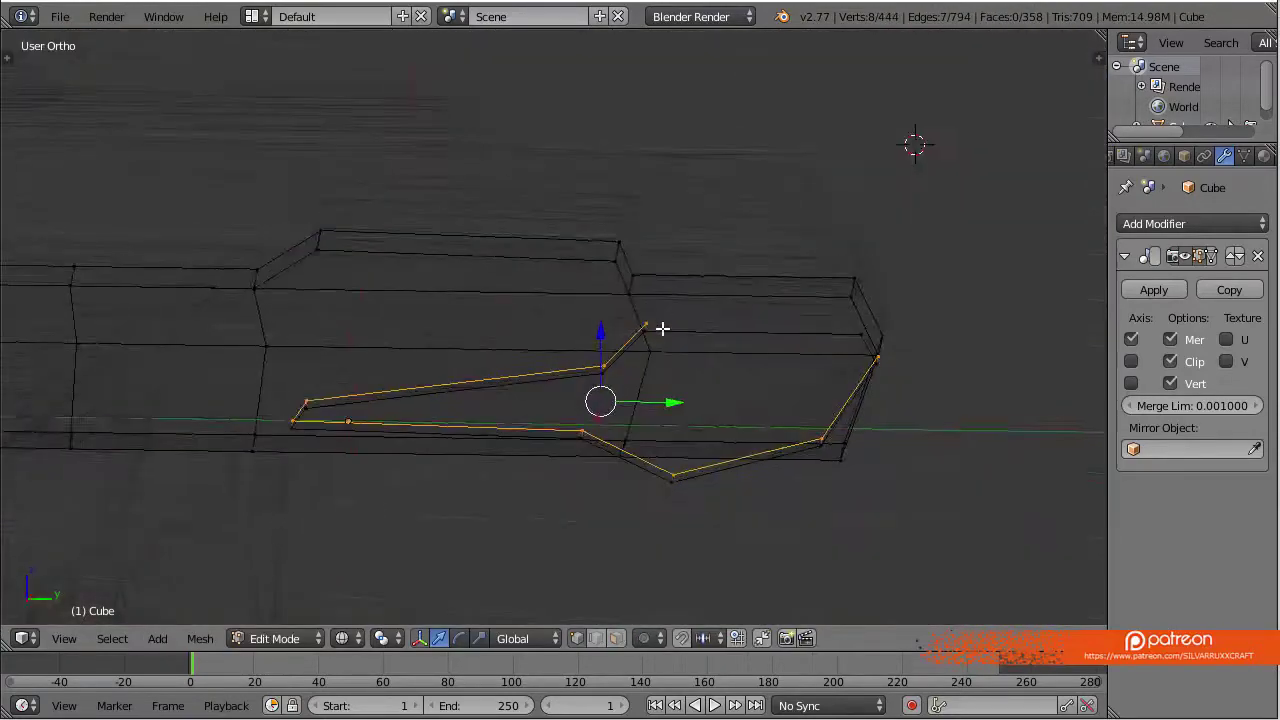
pyautogui.press('KP_3')
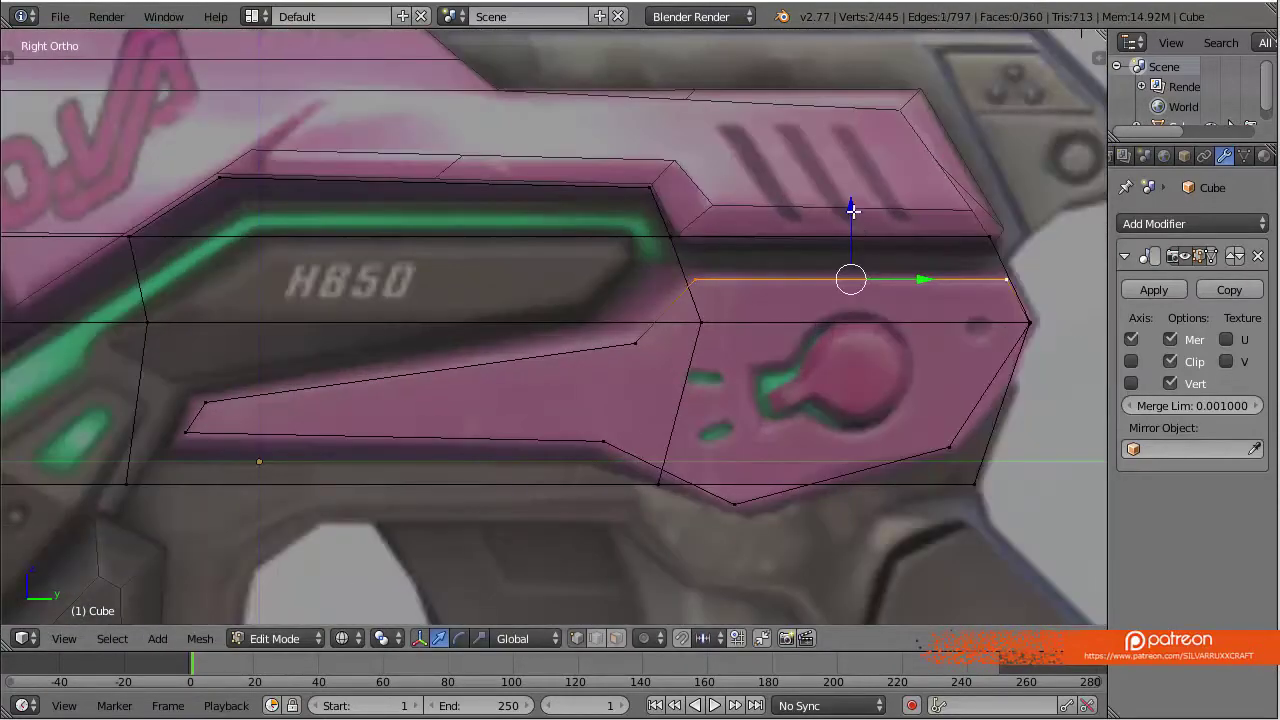
pyautogui.scroll(3, 690, 264)
pyautogui.keyDown('shift'); pyautogui.moveTo(690, 354); pyautogui.dragTo(266, 449, button='middle'); pyautogui.keyUp('shift')
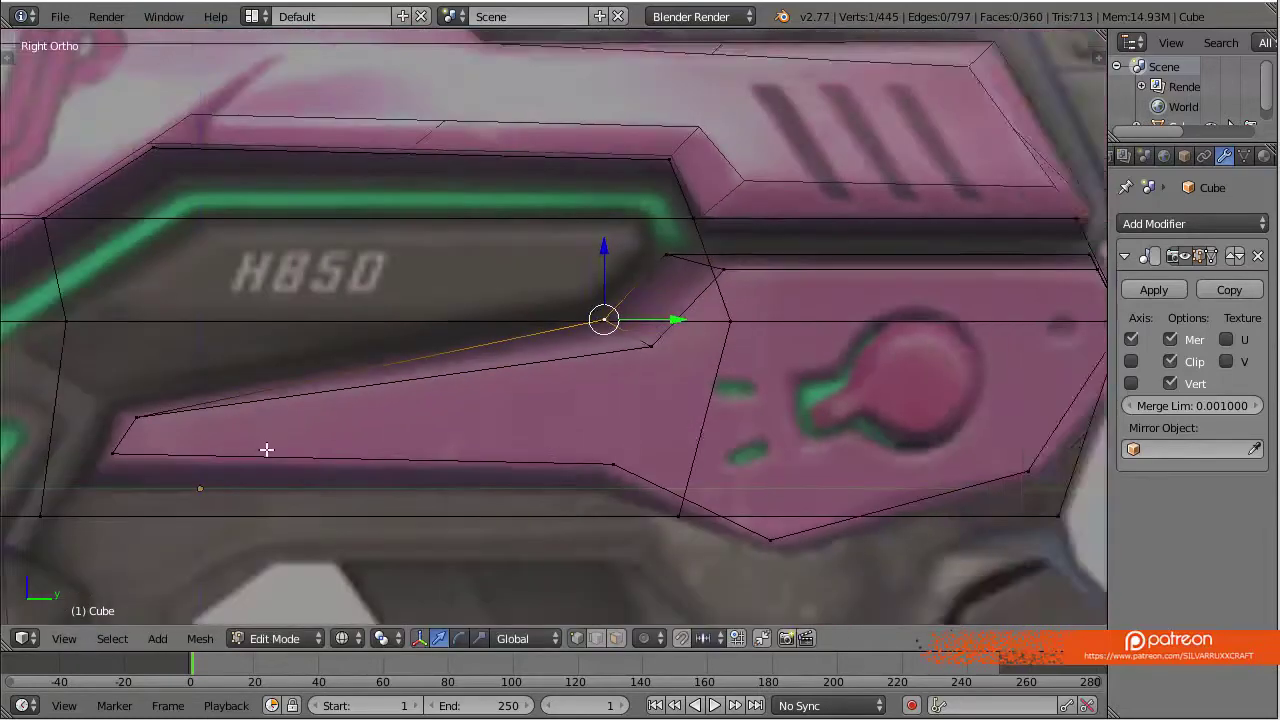
# Select the loop of faces around the angled side panel
pyautogui.rightClick(343, 460)
pyautogui.scroll(-2, 343, 460)
pyautogui.rightClick(514, 395)
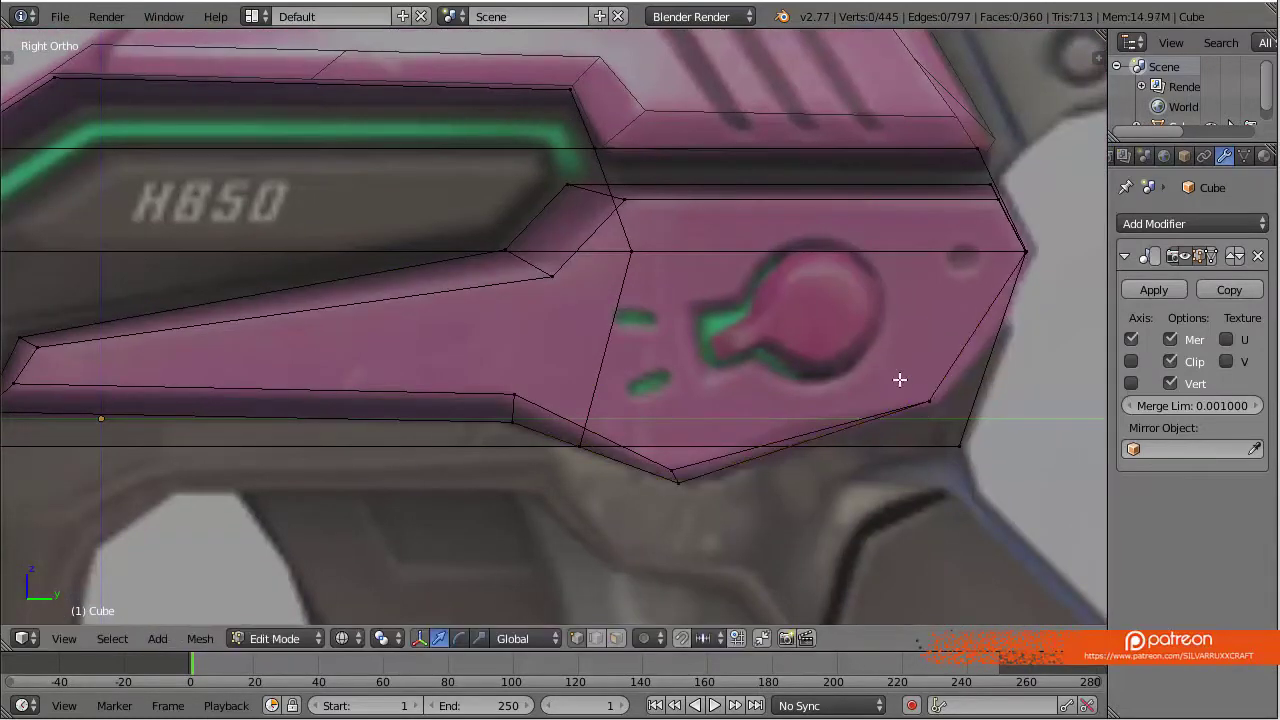
pyautogui.press('z')
pyautogui.moveTo(1000, 323); pyautogui.dragTo(880, 340, button='middle')
pyautogui.keyDown('ctrl'); pyautogui.keyDown('alt'); pyautogui.rightClick(200, 337); pyautogui.keyUp('alt'); pyautogui.keyUp('ctrl')
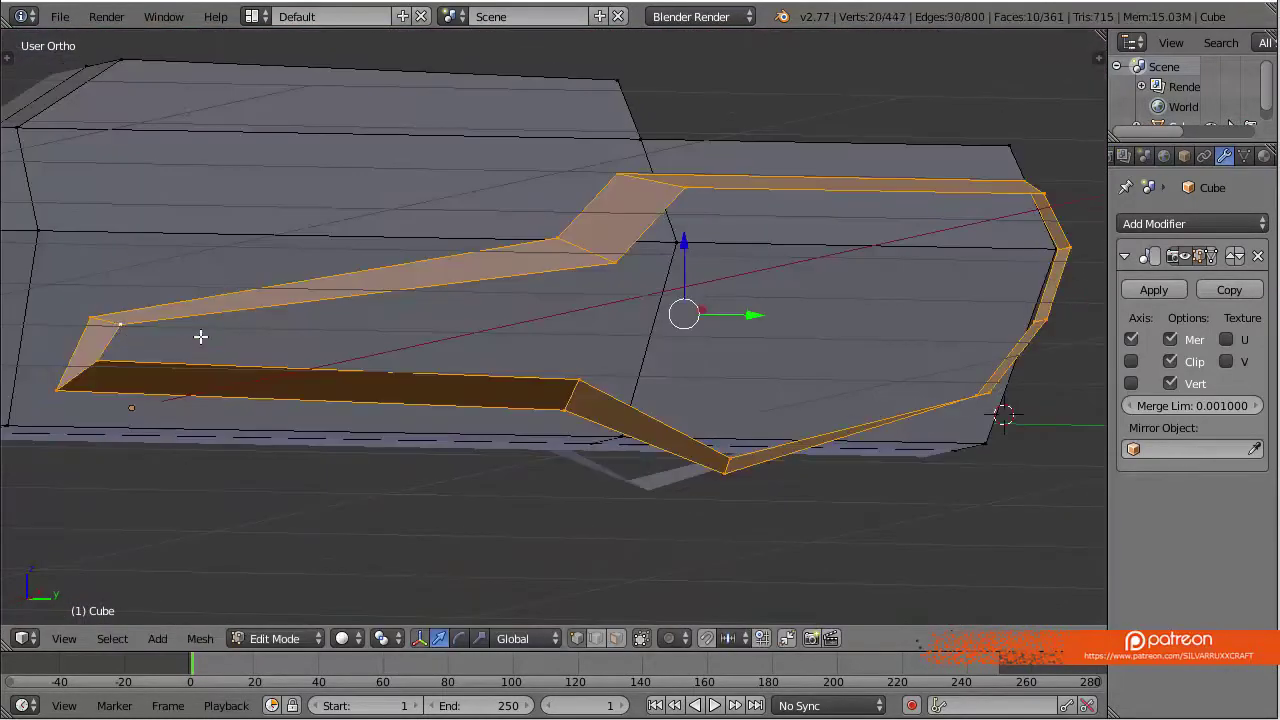
pyautogui.press('KP_1')
pyautogui.press('z')
pyautogui.scroll(3, 600, 400)
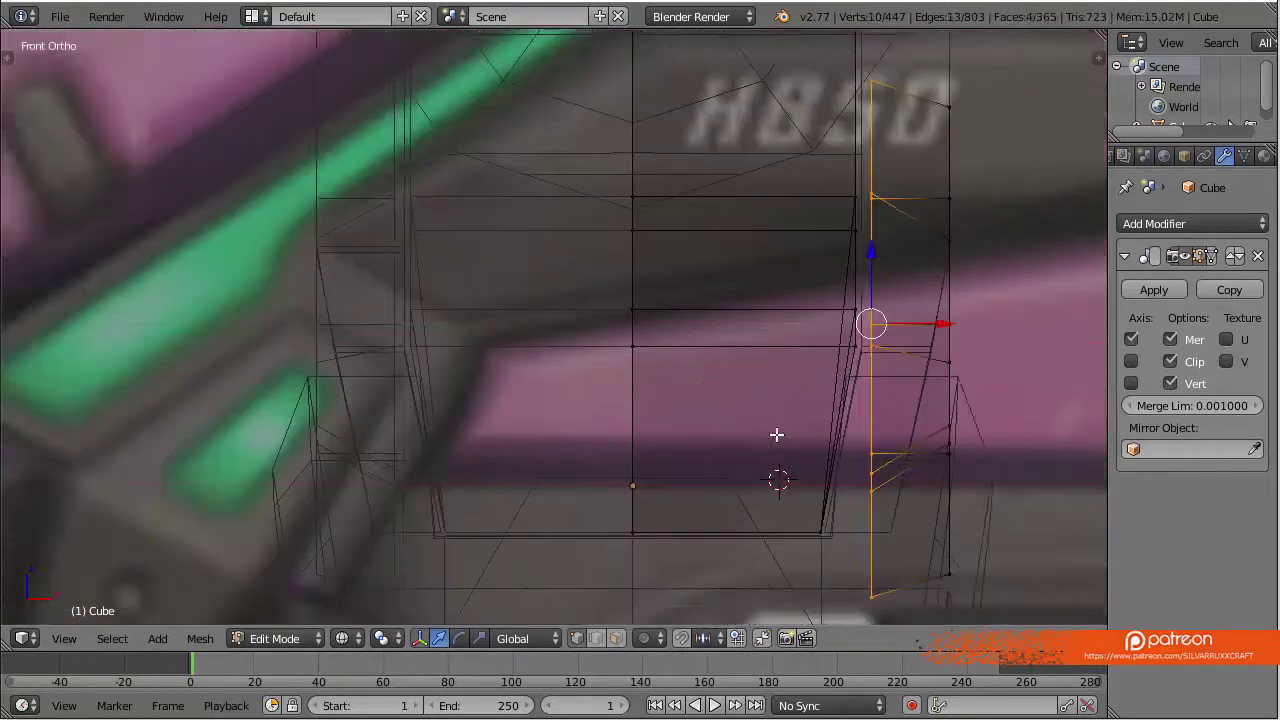
# Push the panel ring inward along X and delete the four extra faces
pyautogui.press('g')
pyautogui.press('x')
pyautogui.click(786, 489)
pyautogui.press('z')
pyautogui.moveTo(786, 489)
pyautogui.mouseDown(button='middle')
pyautogui.moveTo(711, 403)
pyautogui.moveTo(303, 480)
pyautogui.mouseUp(button='middle')
pyautogui.press('x')
pyautogui.press('KP_1')
pyautogui.scroll(5, 670, 390)
# Move the panel-edge vertex along X and isolate the linked face strip
pyautogui.rightClick(631, 423)
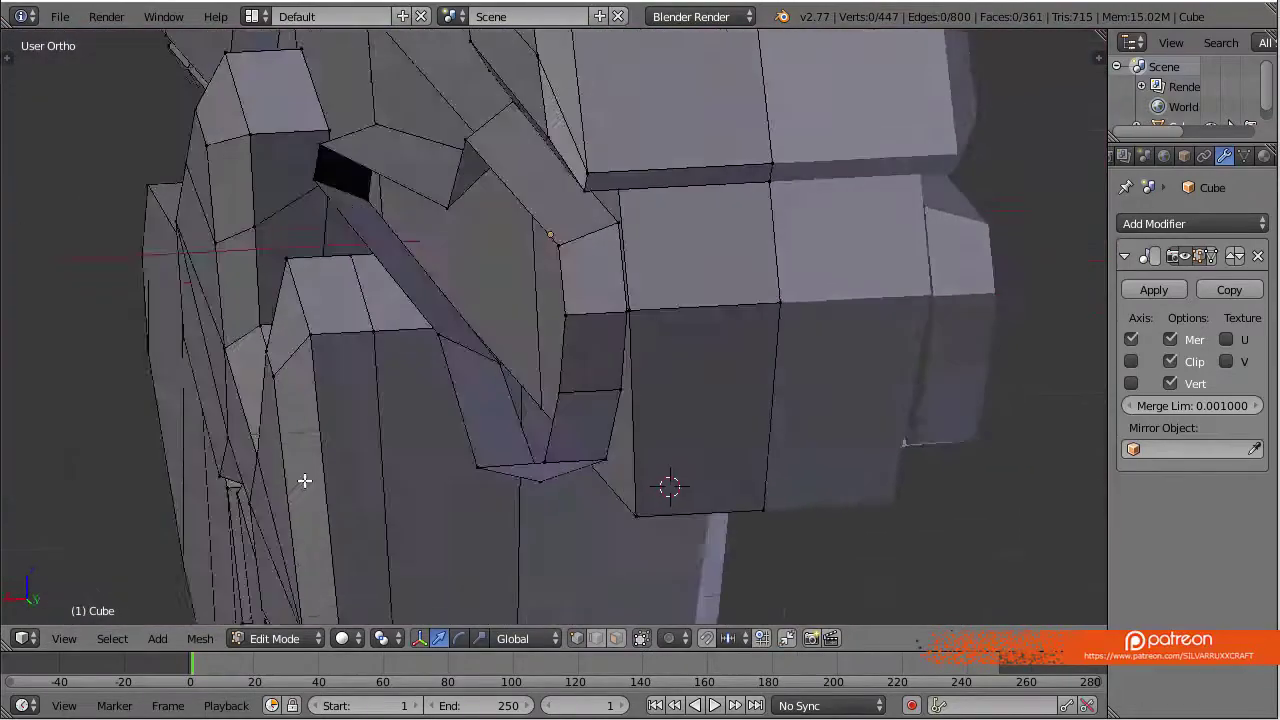
pyautogui.press('g')
pyautogui.press('x')
pyautogui.moveTo(368, 243); pyautogui.dragTo(597, 426, button='middle')
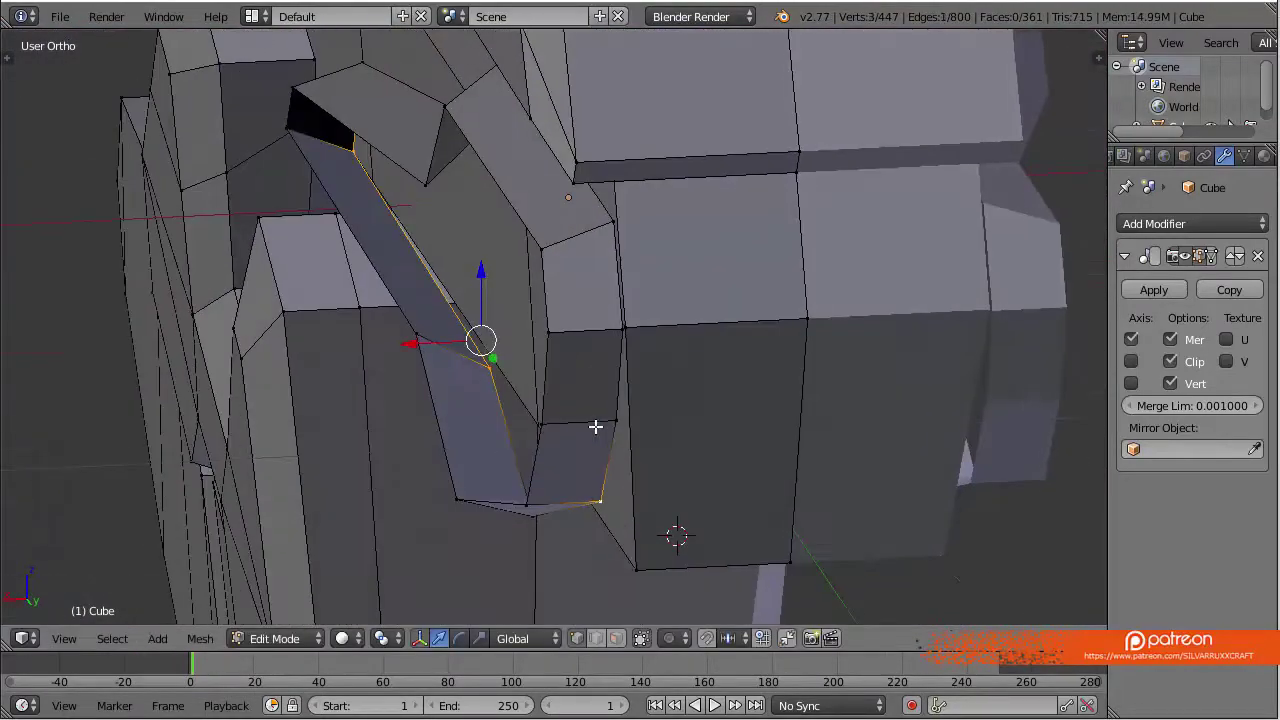
pyautogui.press('KP_1')
pyautogui.hotkey('ctrl', 'l')
pyautogui.hotkey('shift', 'h')
pyautogui.hotkey('alt', 'h')
pyautogui.press('z')
pyautogui.scroll(3, 595, 426)
# Extrude the corner edge to close the recessed panel's side
pyautogui.rightClick(672, 410)
pyautogui.scroll(1, 668, 420)
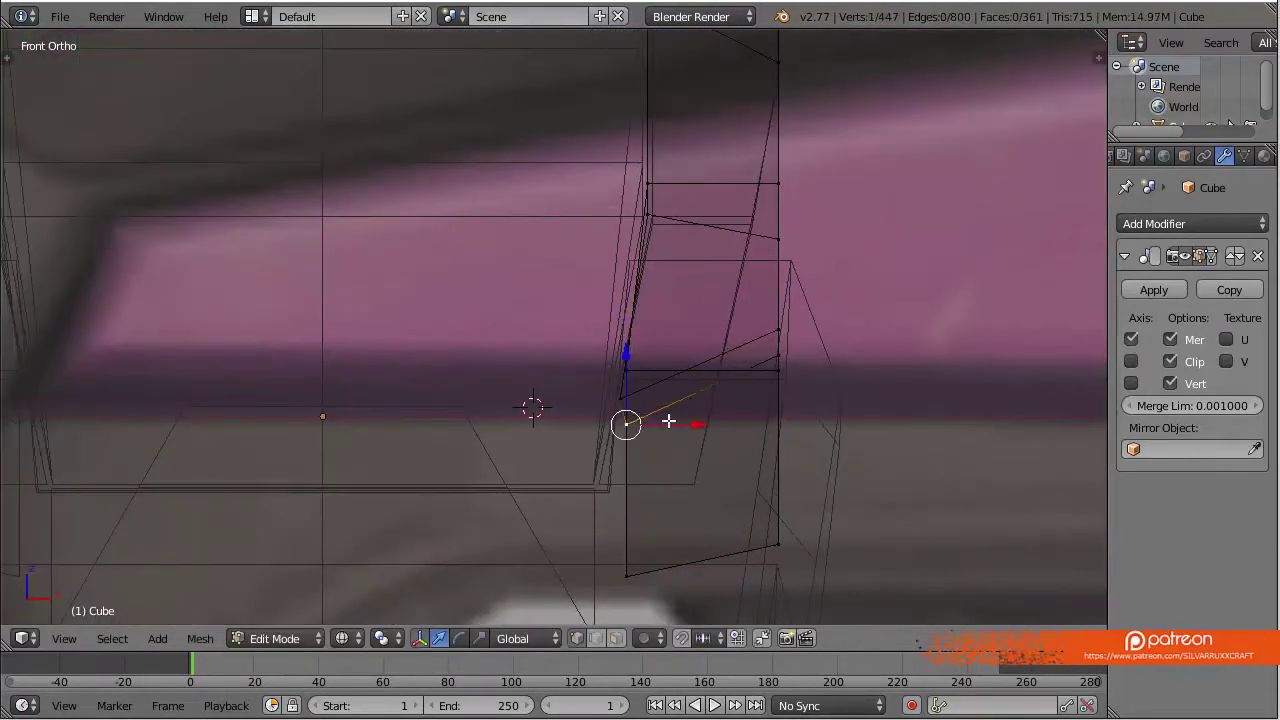
pyautogui.scroll(3, 675, 578)
pyautogui.press('z')
pyautogui.moveTo(677, 497)
pyautogui.mouseDown(button='middle')
pyautogui.moveTo(843, 477)
pyautogui.moveTo(697, 468)
pyautogui.mouseUp(button='middle')
pyautogui.press('e')
pyautogui.click(826, 495)
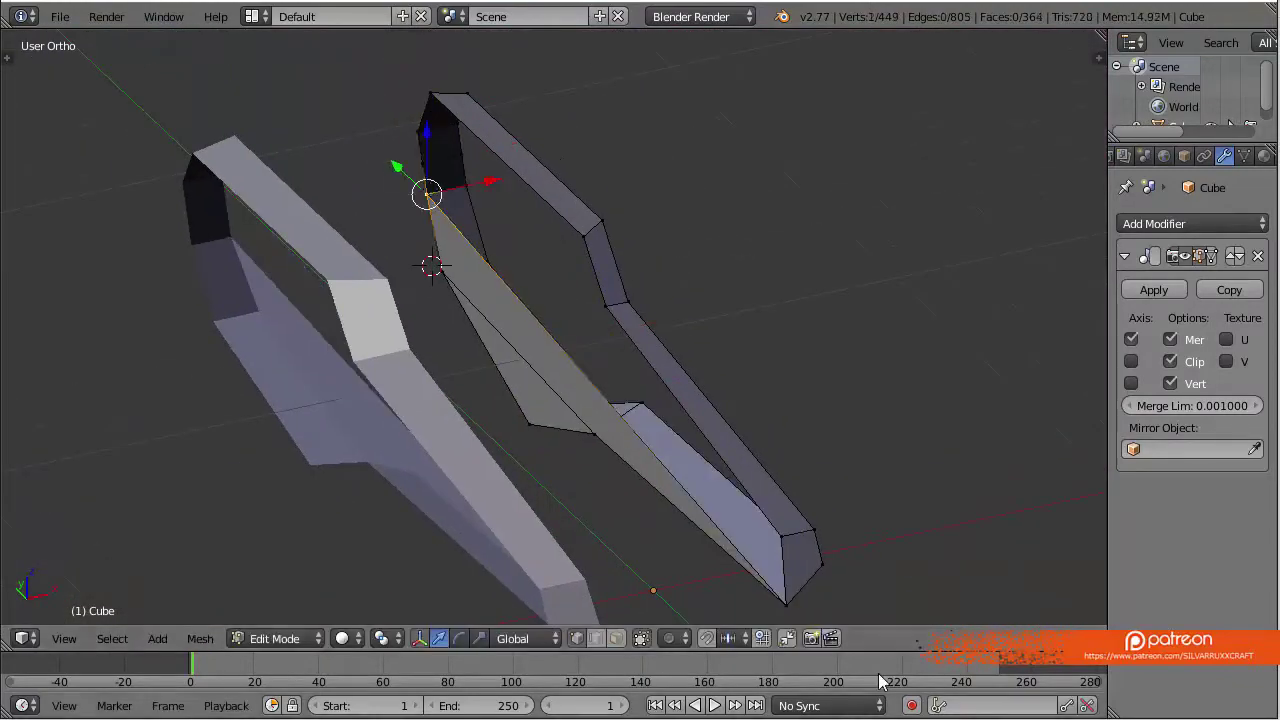
pyautogui.moveTo(866, 466); pyautogui.dragTo(614, 417, button='middle')
# Add two loop cuts through the lower body panel and slide them into place
pyautogui.press('a')
pyautogui.press('a')
pyautogui.press('KP_3')
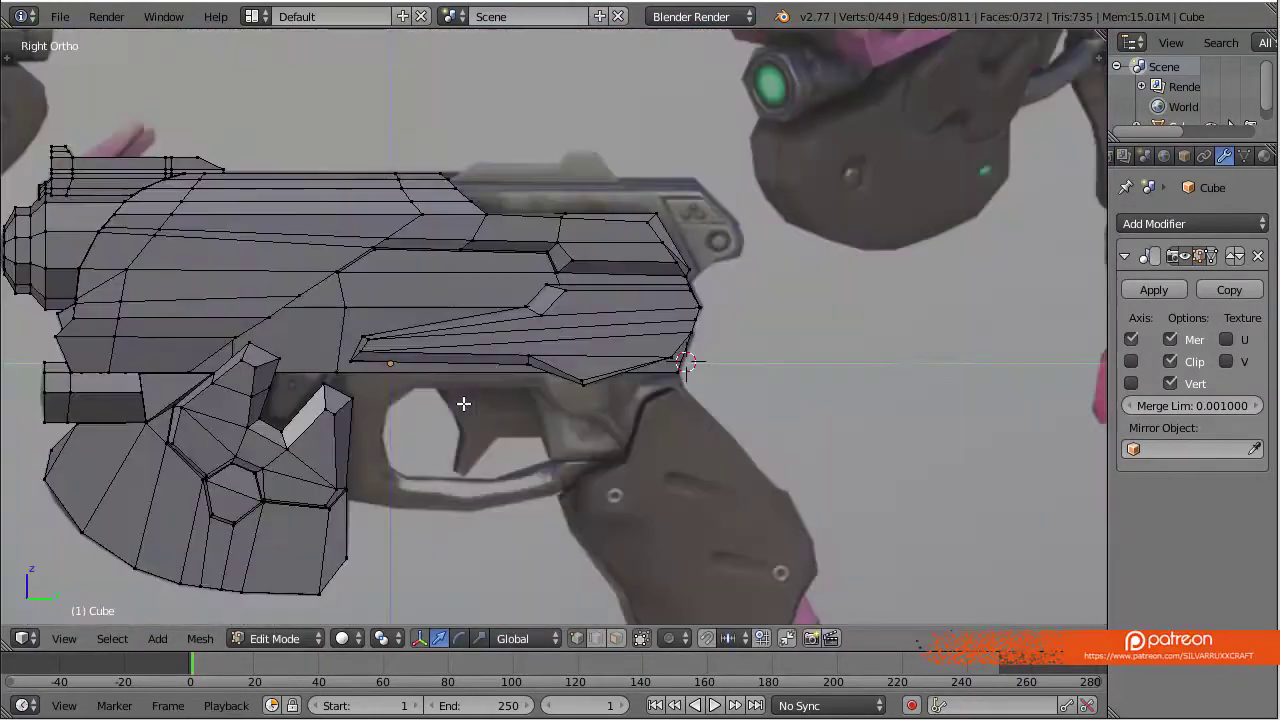
pyautogui.scroll(5, 463, 403)
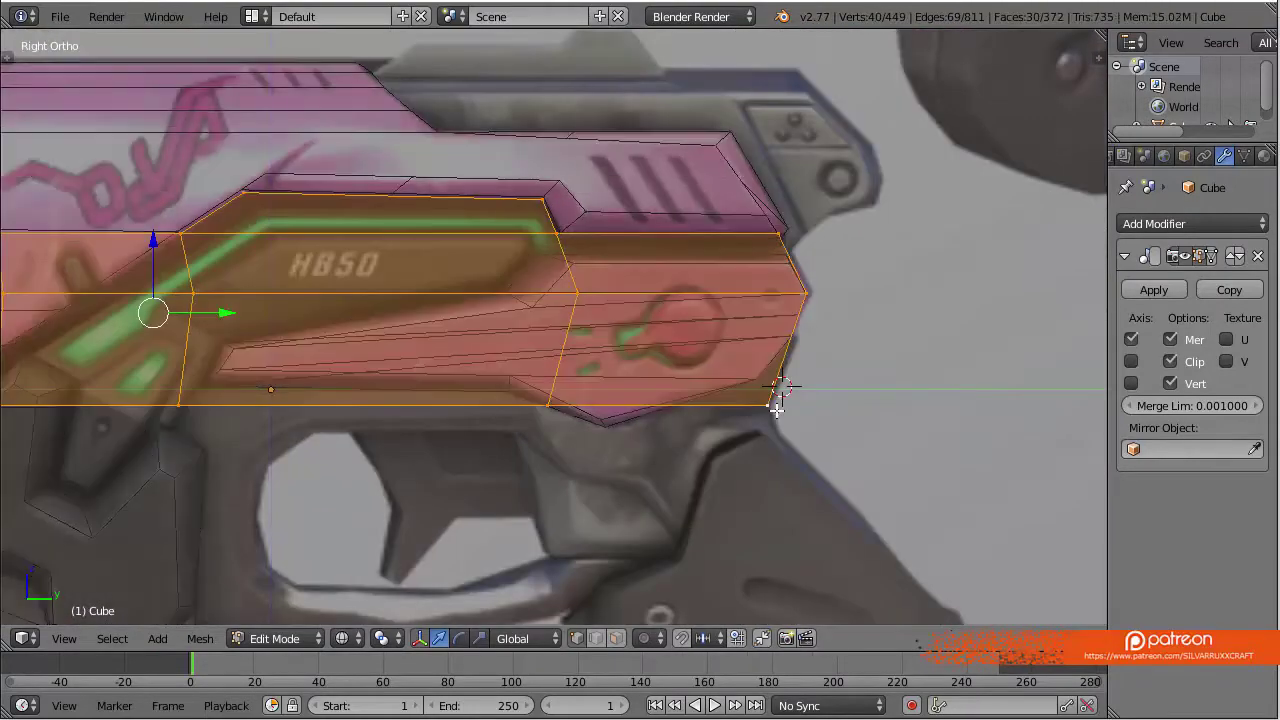
pyautogui.hotkey('ctrl', 'r')
pyautogui.click(874, 313)
pyautogui.scroll(-4, 874, 313)
pyautogui.hotkey('ctrl', 'r')
pyautogui.click(871, 300)
pyautogui.click(982, 521)
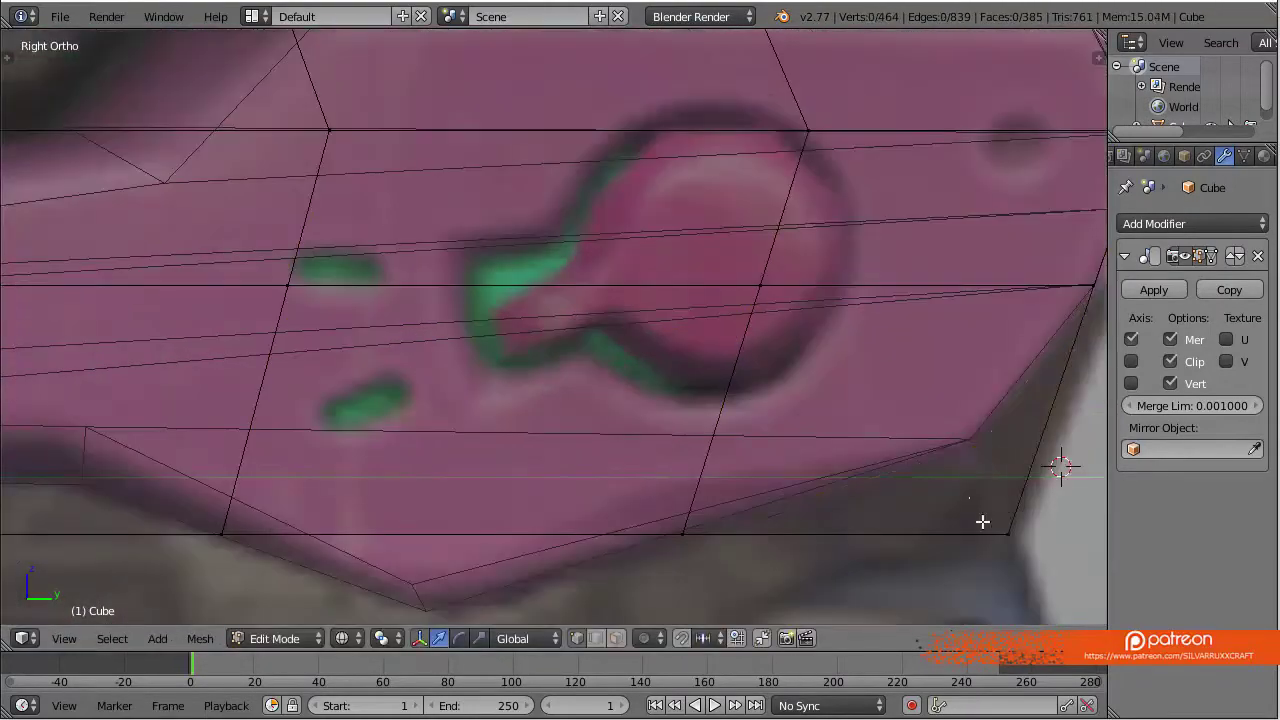
pyautogui.click(1010, 483)
# Move a lower-body vertex along the X axis to follow the reference edge
pyautogui.scroll(-4, 1010, 483)
pyautogui.press('a')
pyautogui.moveTo(720, 371); pyautogui.dragTo(473, 327, button='middle')
pyautogui.press('a')
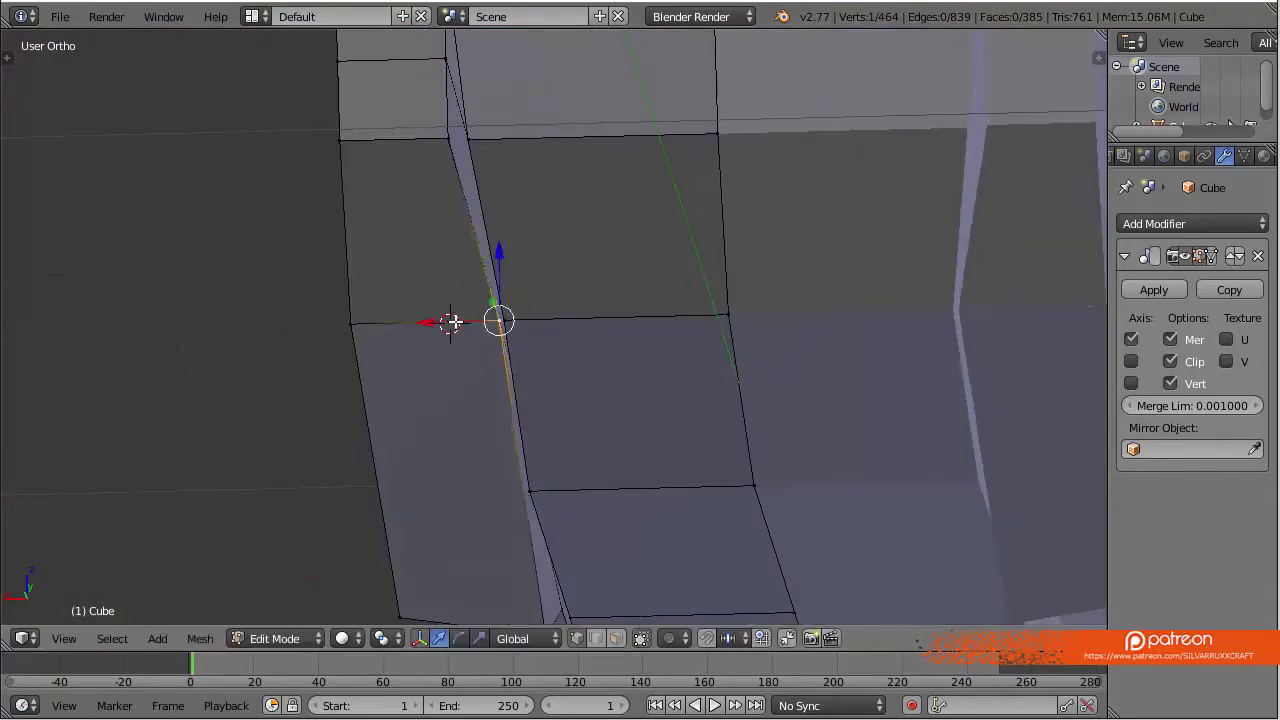
pyautogui.scroll(-3, 453, 322)
pyautogui.scroll(3, 591, 337)
pyautogui.press('g')
pyautogui.press('x')
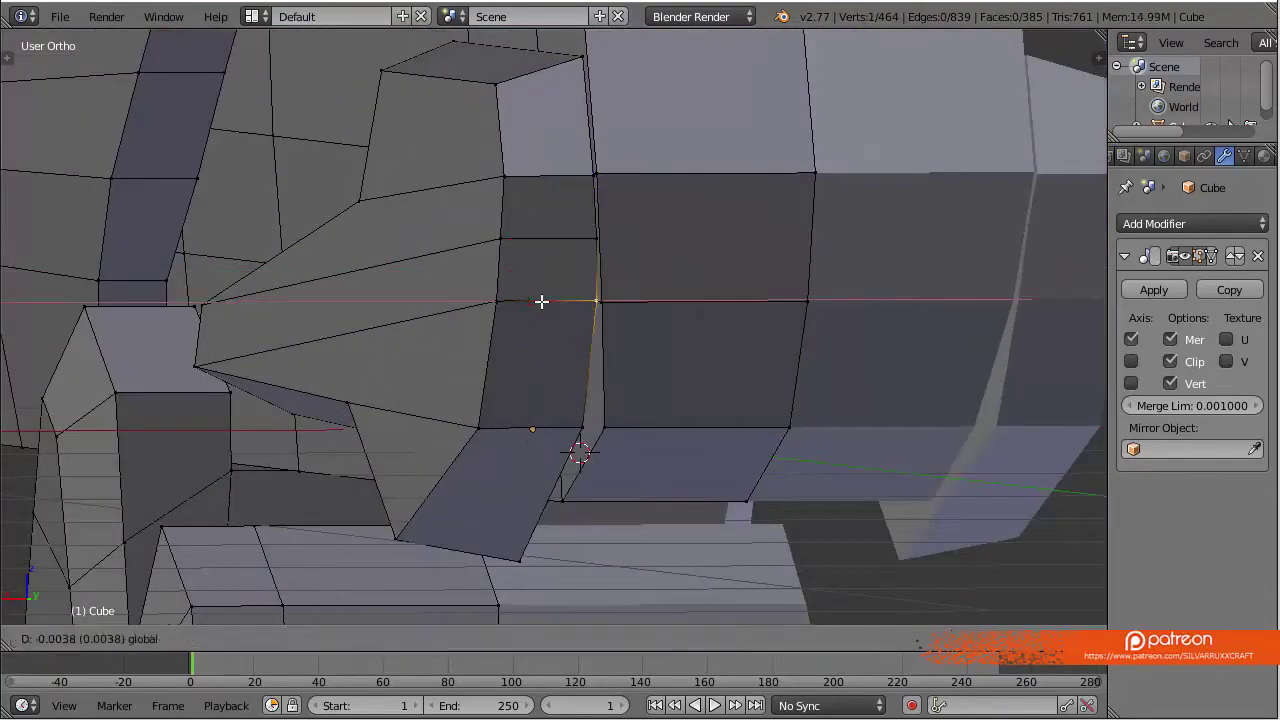
pyautogui.moveTo(557, 428); pyautogui.dragTo(671, 380, button='middle')
pyautogui.press('a')
pyautogui.press('KP_1')
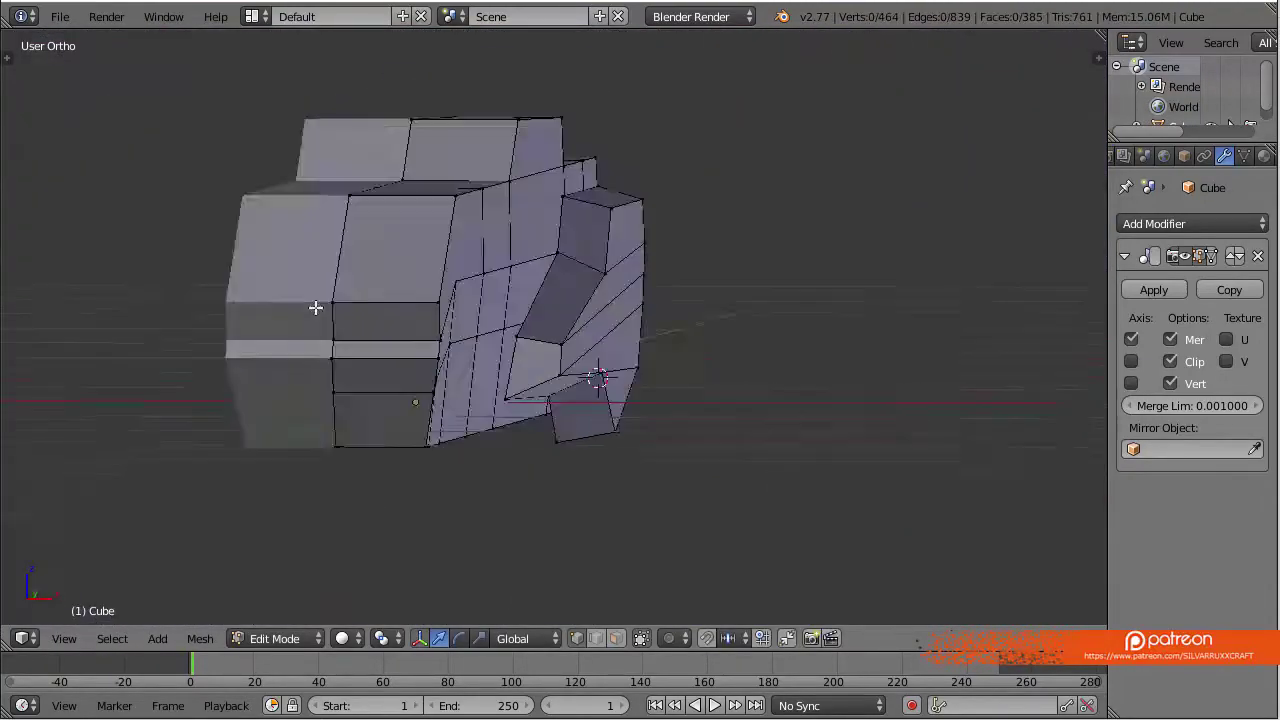
pyautogui.scroll(3, 330, 302)
pyautogui.scroll(3, 597, 429)
pyautogui.scroll(2, 626, 486)
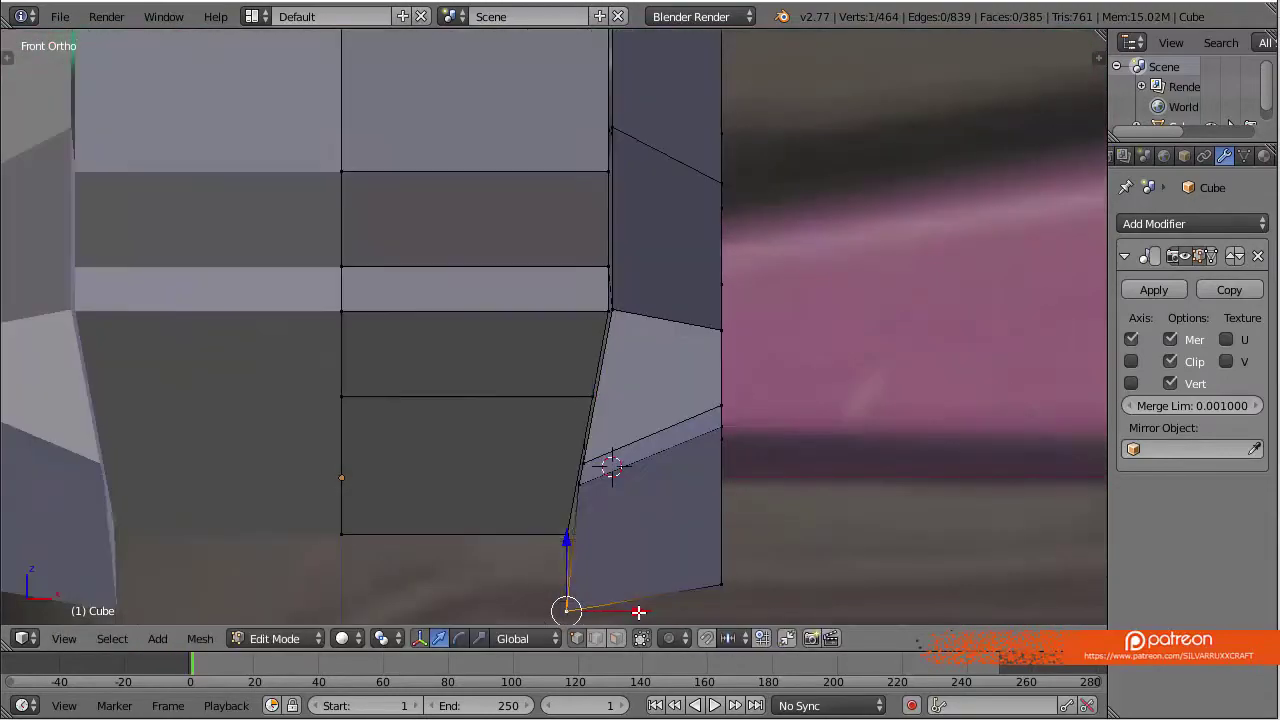
# Add a new vertex to the body outline and position it, checking depth from the back
pyautogui.moveTo(606, 463); pyautogui.dragTo(680, 292, button='middle')
pyautogui.scroll(-5, 680, 292)
pyautogui.moveTo(566, 377); pyautogui.dragTo(457, 371, button='middle')
pyautogui.scroll(5, 457, 371)
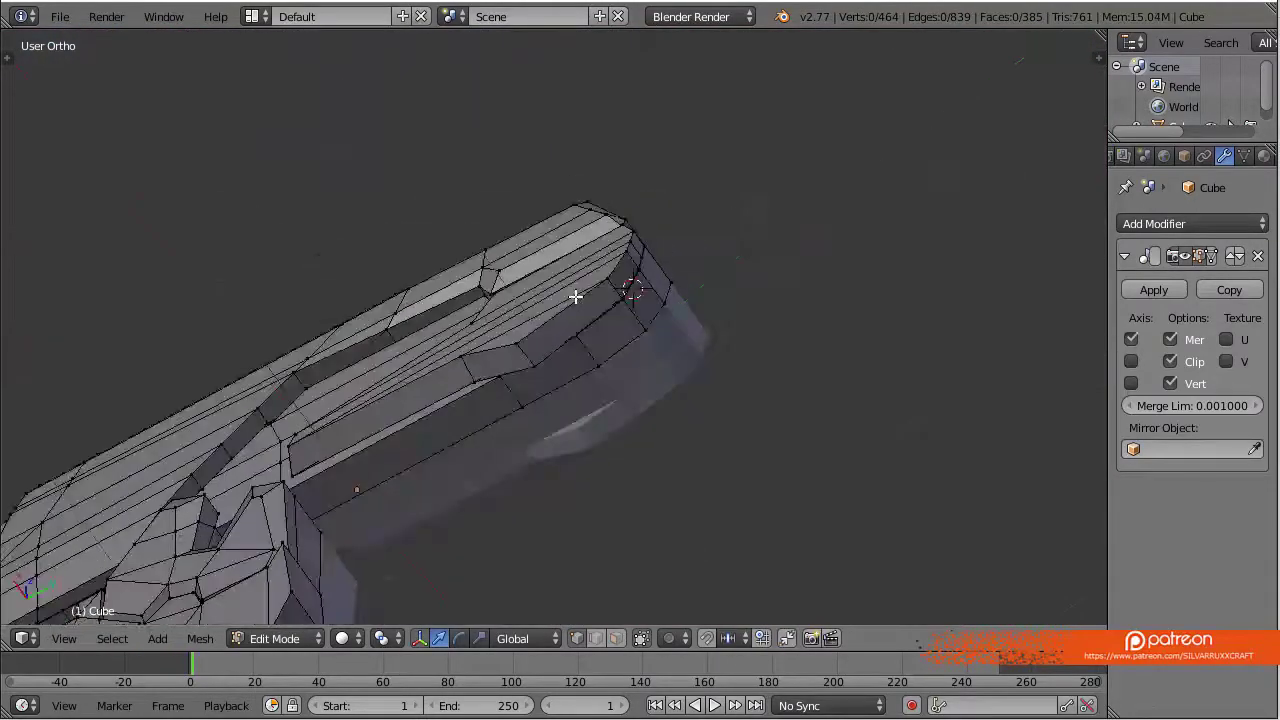
pyautogui.press('KP_3')
pyautogui.keyDown('ctrl'); pyautogui.click(520, 407); pyautogui.keyUp('ctrl')
pyautogui.scroll(-4, 769, 329)
pyautogui.scroll(4, 769, 329)
pyautogui.press('ctrl+KP_1')
pyautogui.press('g')
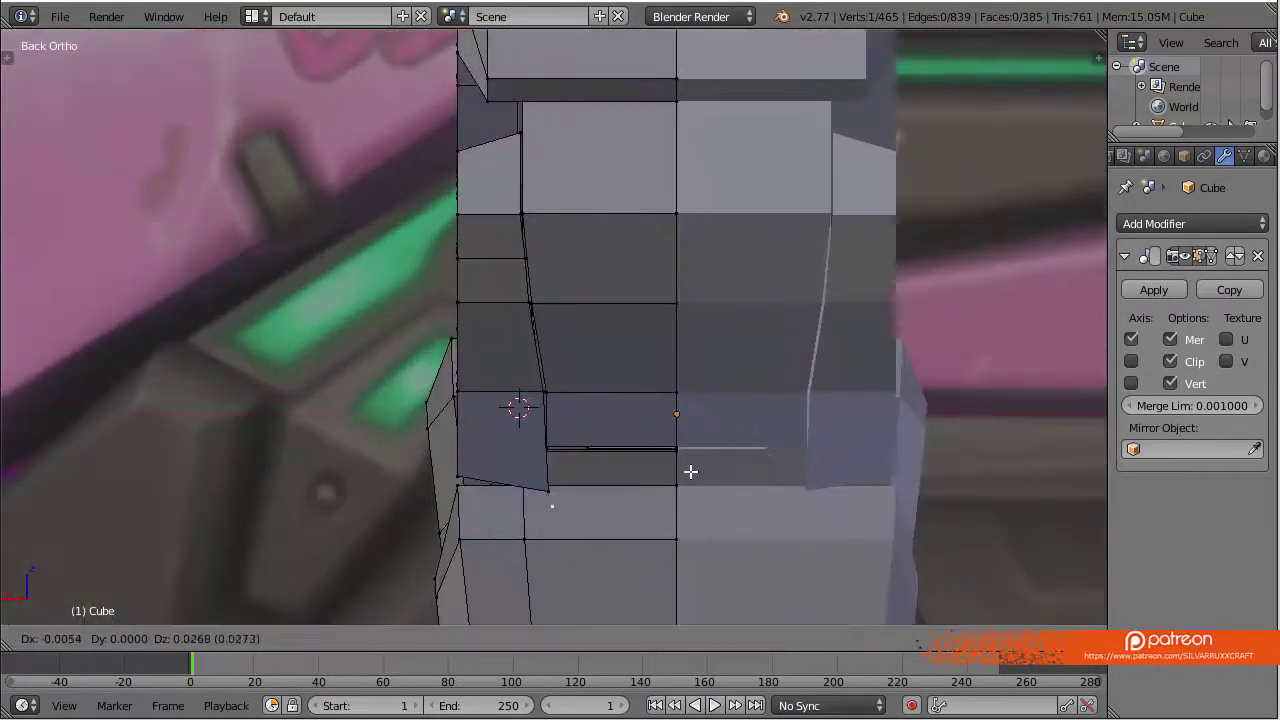
pyautogui.click(578, 450)
pyautogui.press('KP_3')
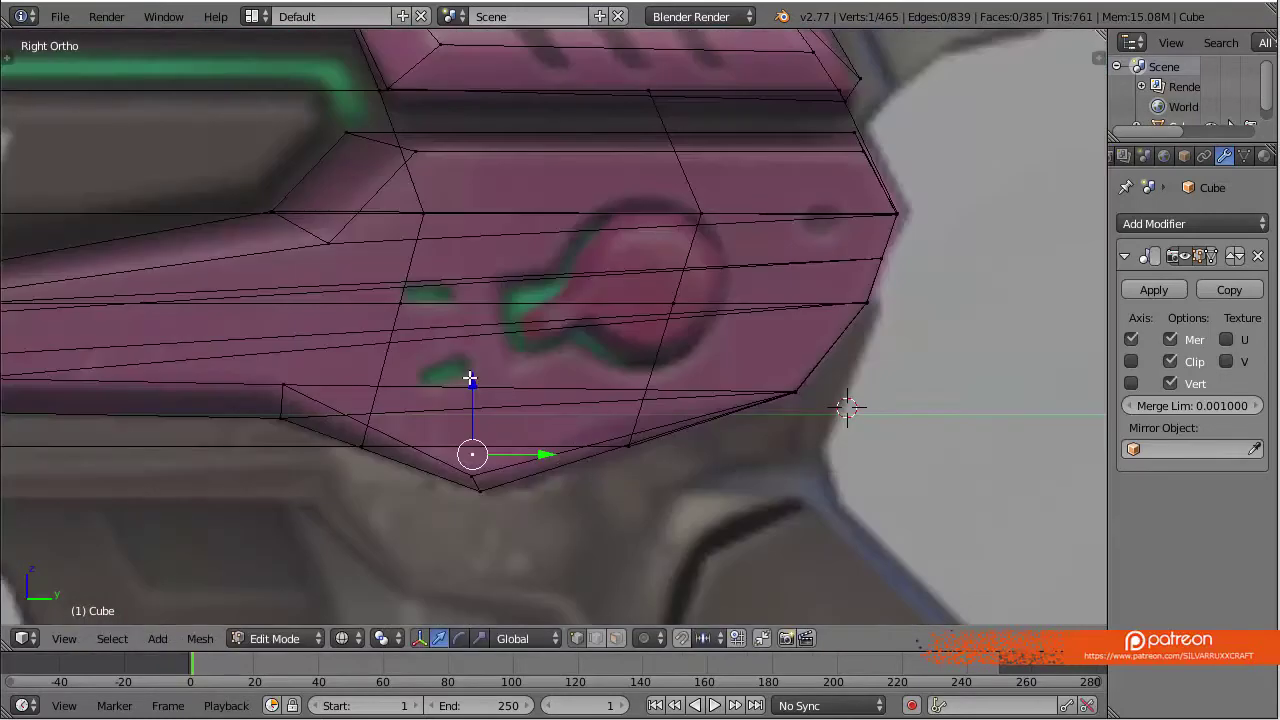
pyautogui.scroll(-3, 606, 483)
# Delete the stray vertex and slide the edge along the lower body
pyautogui.press('x')
pyautogui.click(614, 392)
pyautogui.scroll(2, 381, 362)
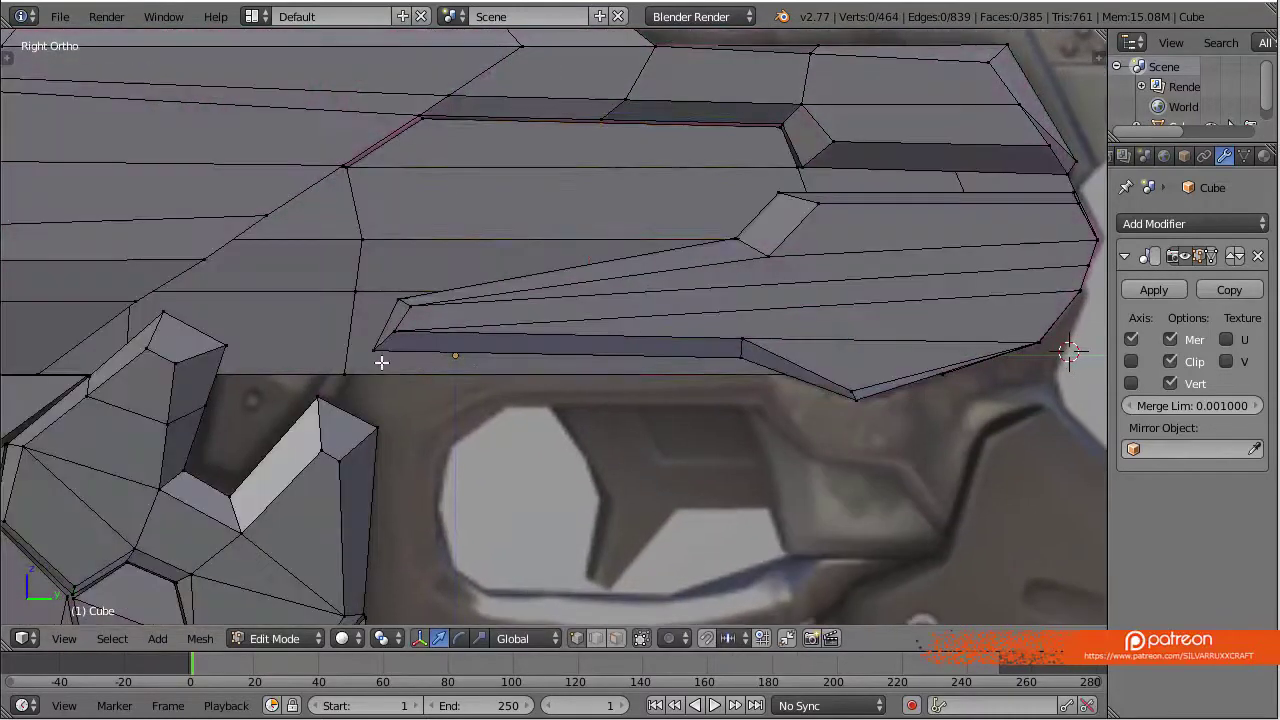
pyautogui.click(299, 368)
pyautogui.press('a')
pyautogui.press('z')
pyautogui.scroll(1, 268, 350)
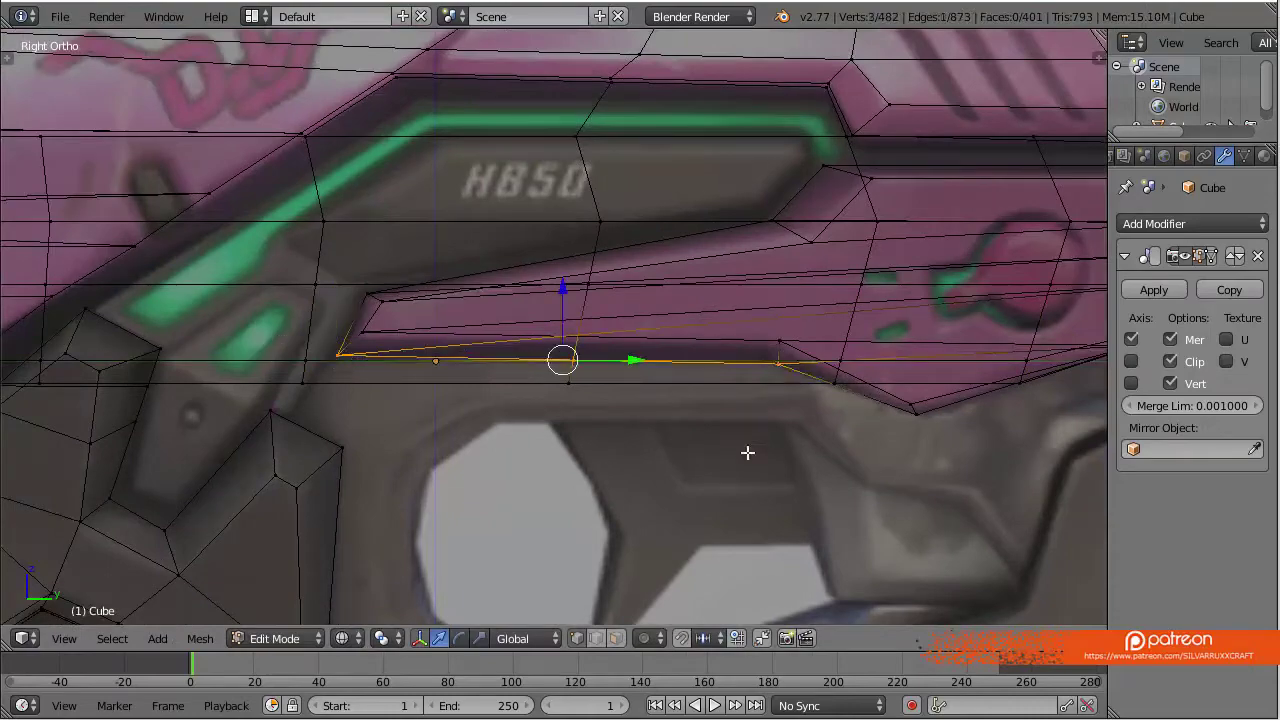
# Box-select and delete extra vertices and the long edge, then bridge the gap with a face
pyautogui.press('z')
pyautogui.press('z')
pyautogui.press('a')
pyautogui.scroll(1, 540, 397)
pyautogui.press('b')
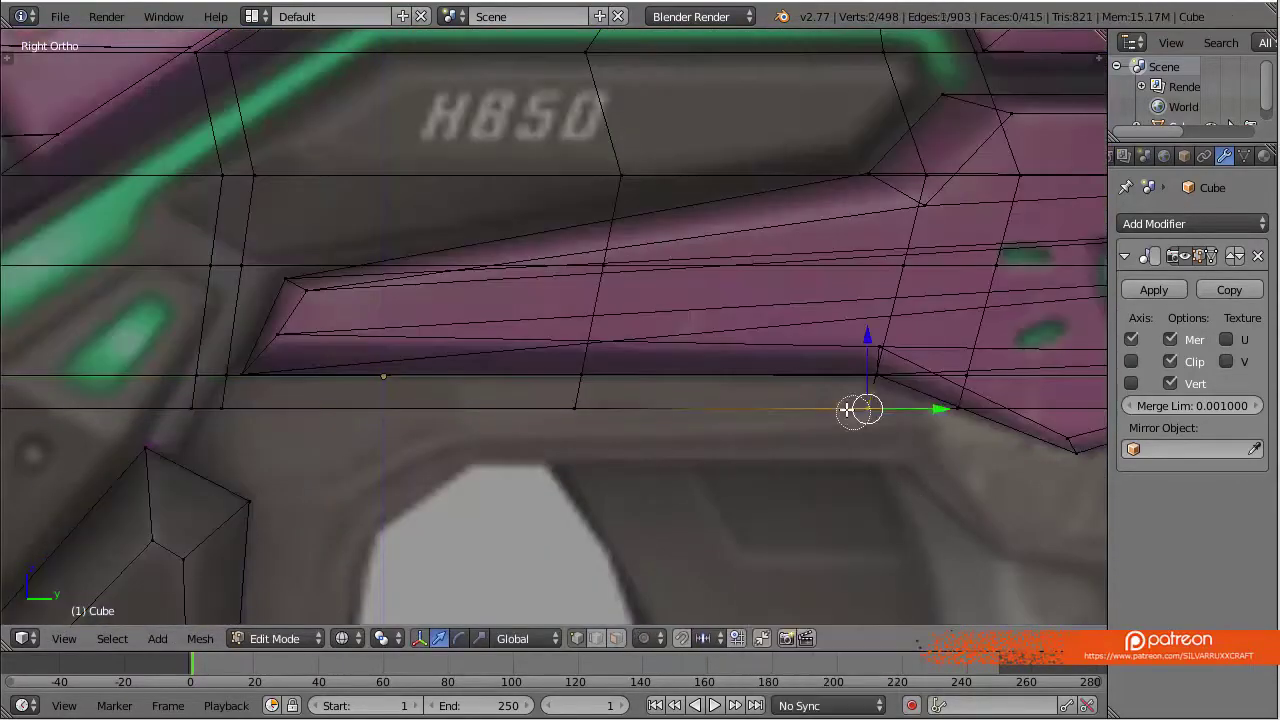
pyautogui.press('x')
pyautogui.press('z')
pyautogui.press('f')
# Fill the remaining underside gap with faces and add a loop cut along the lower body
pyautogui.moveTo(743, 494); pyautogui.dragTo(586, 353, button='middle')
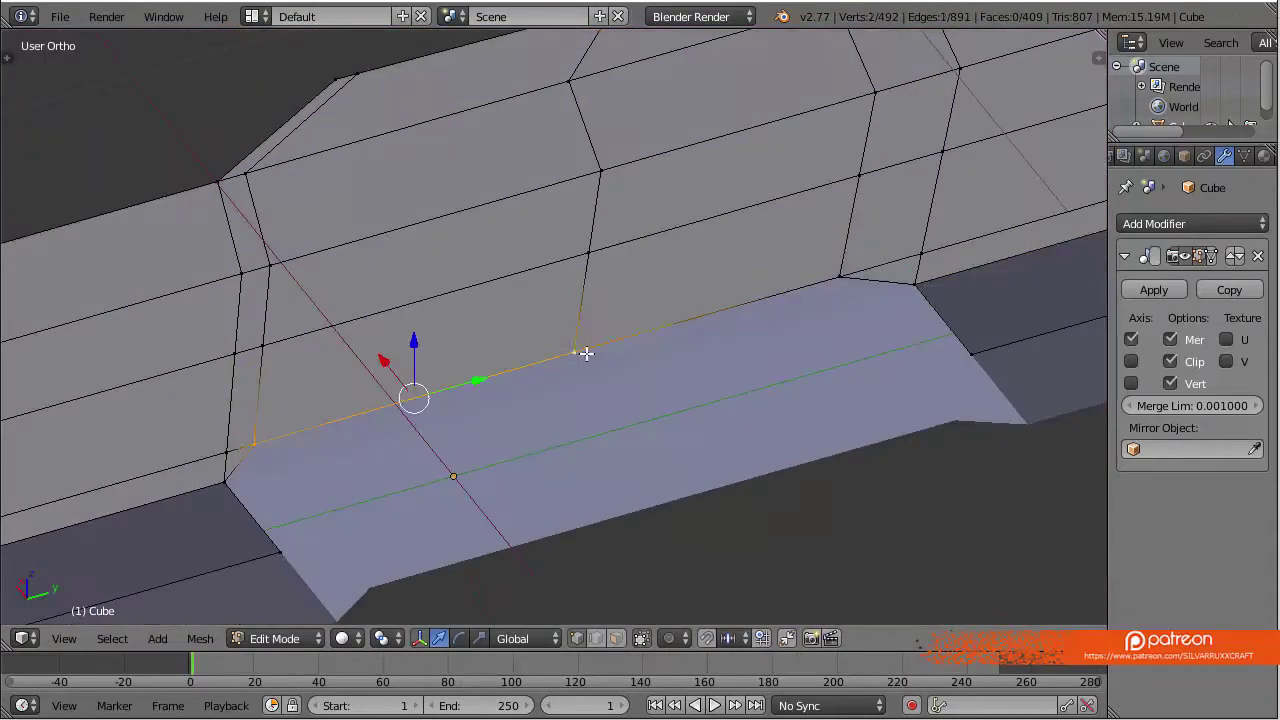
pyautogui.press('f')
pyautogui.scroll(-3, 800, 320)
pyautogui.moveTo(740, 357); pyautogui.dragTo(410, 308, button='middle')
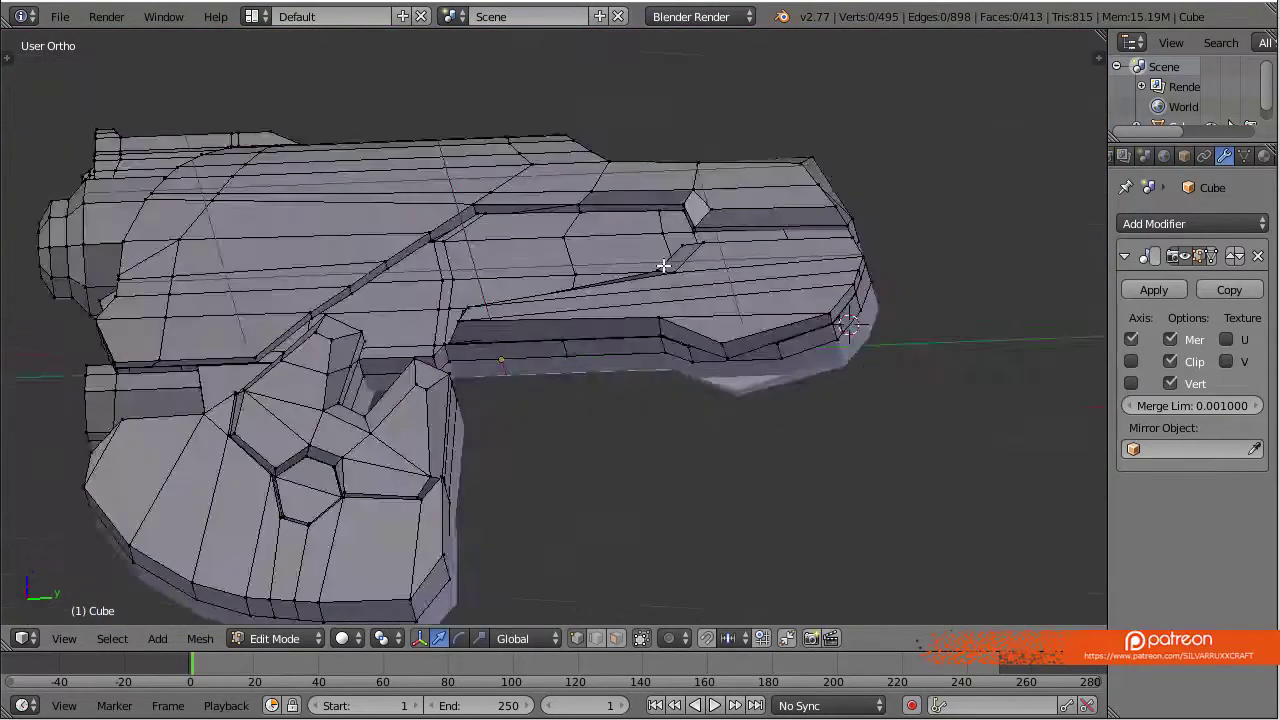
pyautogui.hotkey('ctrl', 'r')
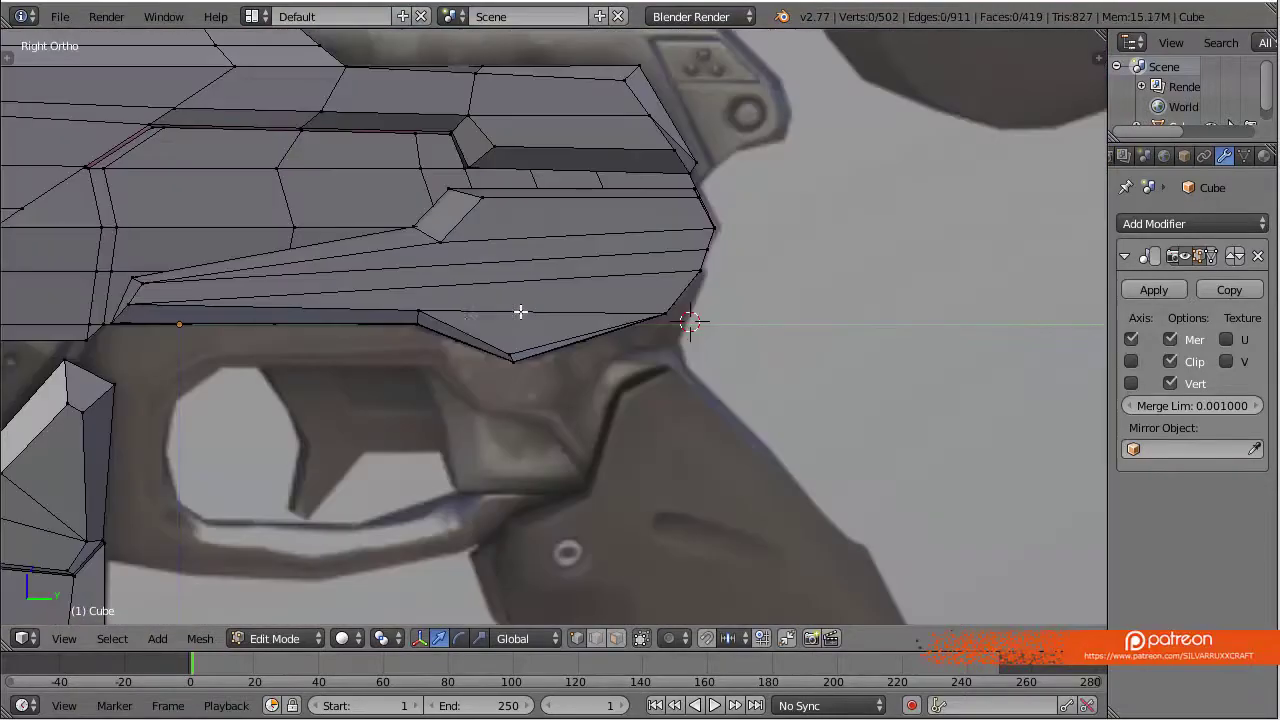
pyautogui.moveTo(520, 312); pyautogui.dragTo(557, 565, button='middle')
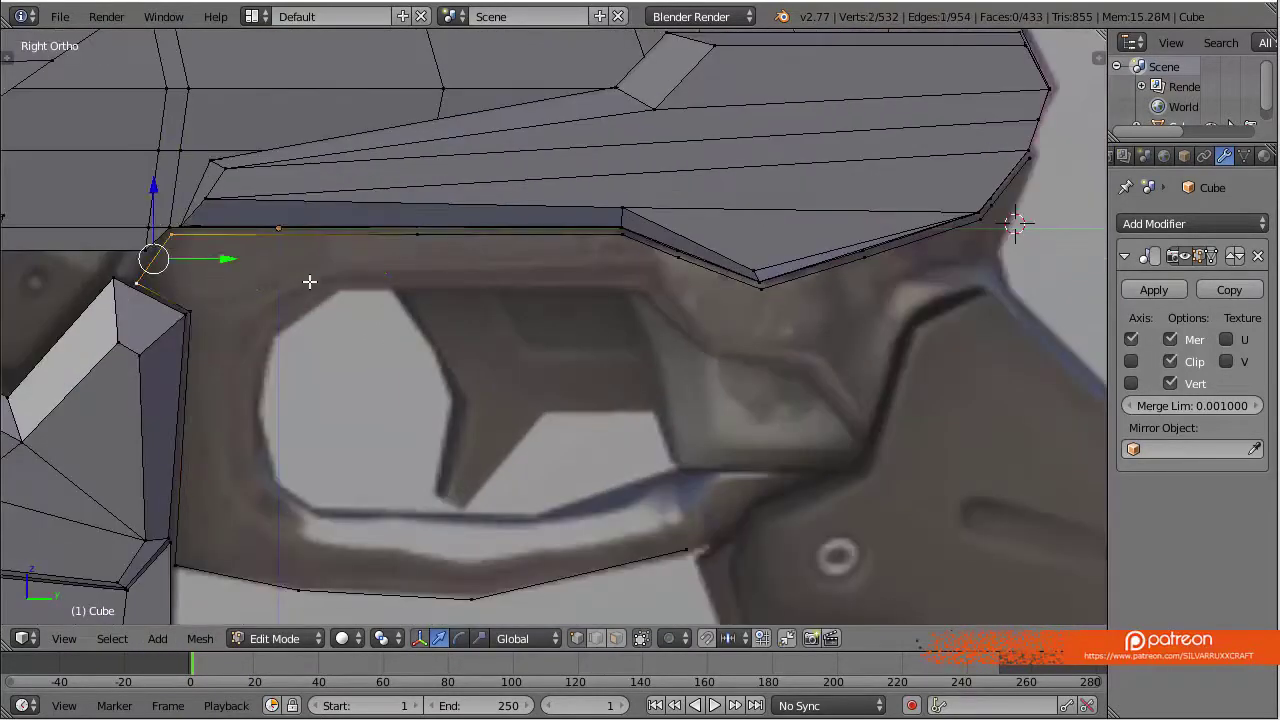
# Extrude vertices around the trigger opening to form the trigger guard ring
pyautogui.press('e')
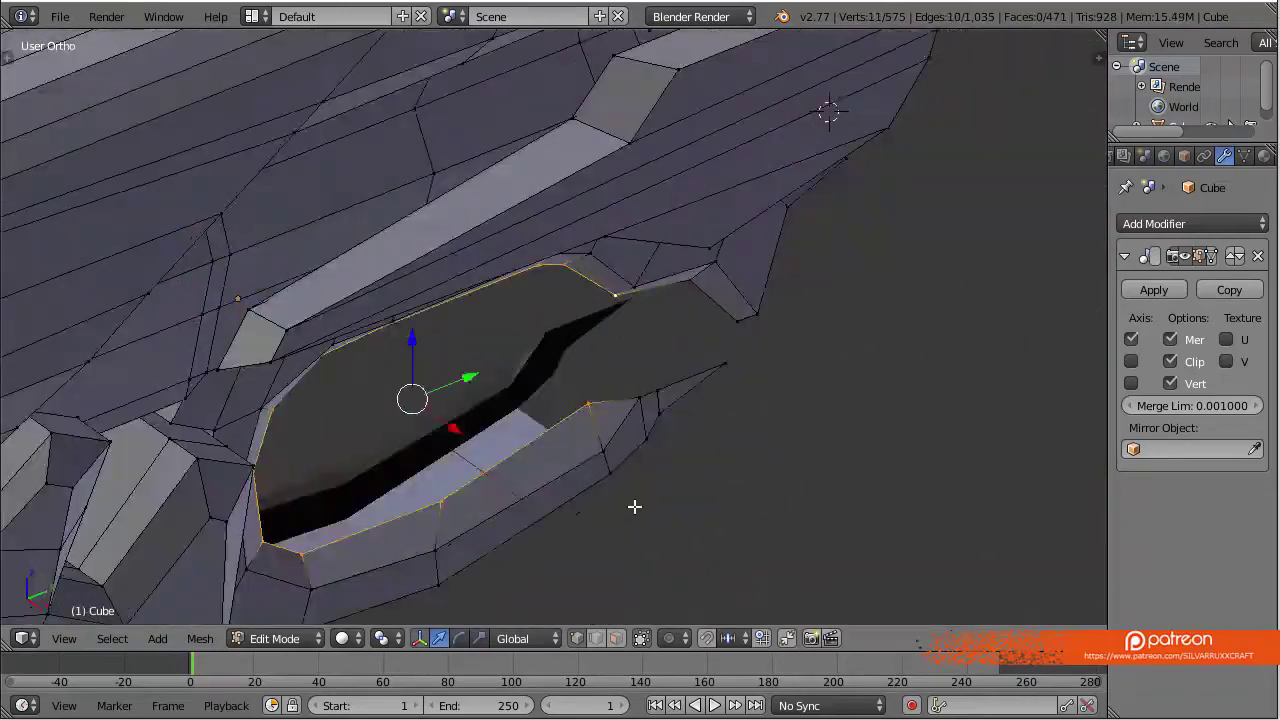
pyautogui.moveTo(634, 507)
pyautogui.mouseDown(button='middle')
pyautogui.moveTo(508, 323)
pyautogui.moveTo(780, 385)
pyautogui.mouseUp(button='middle')
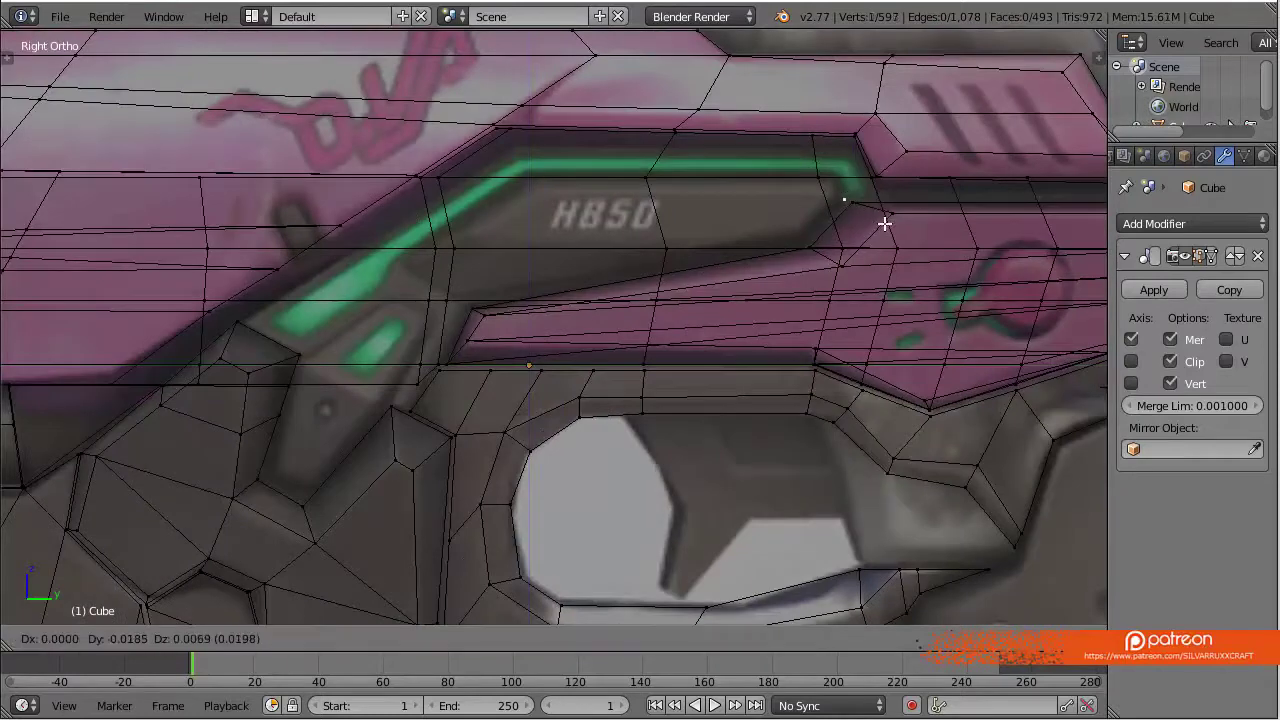
# Place and extrude vertices tracing the recessed H850 panel outline
pyautogui.click(912, 200)
pyautogui.scroll(1, 930, 212)
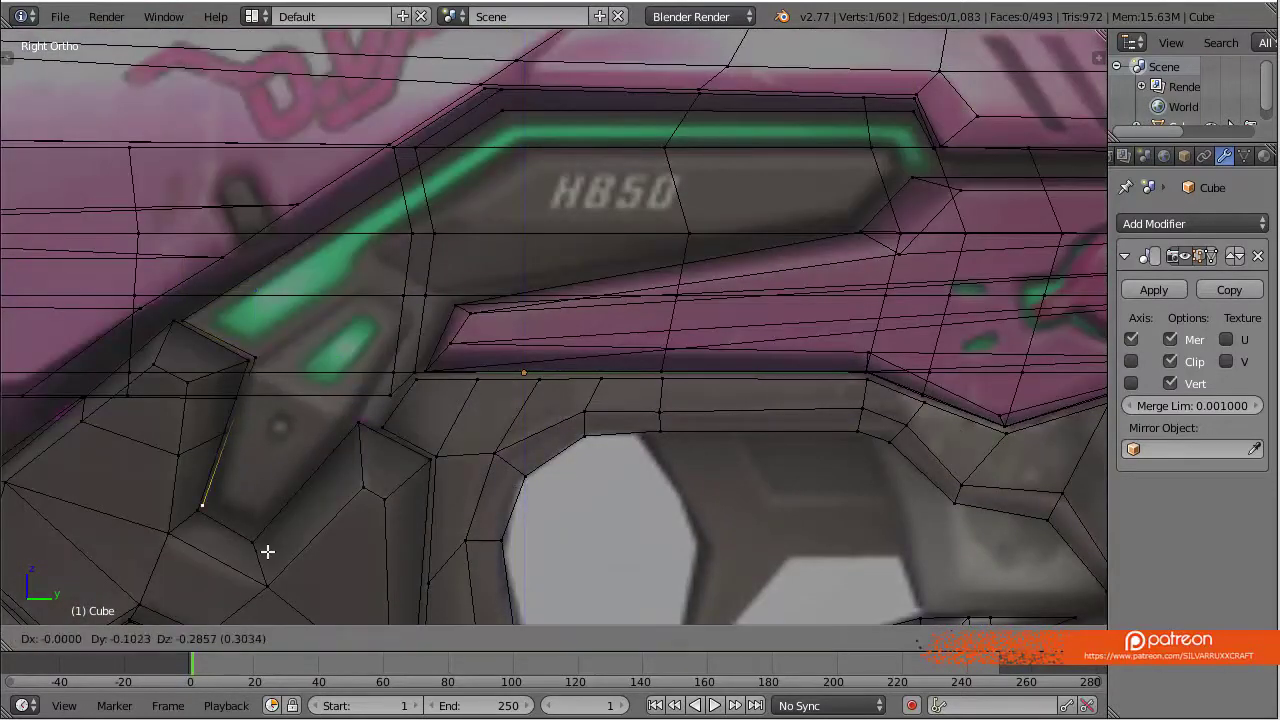
pyautogui.click(393, 489)
pyautogui.press('e')
pyautogui.scroll(2, 551, 403)
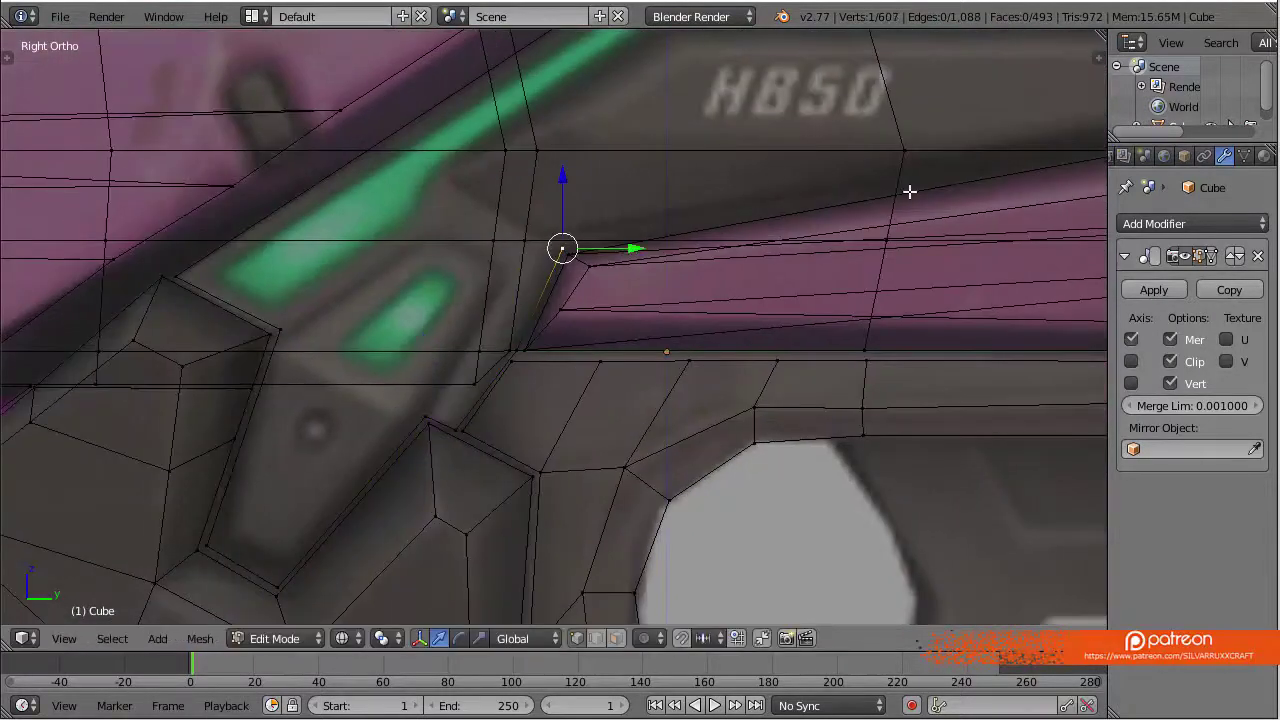
pyautogui.keyDown('ctrl'); pyautogui.rightClick(909, 191); pyautogui.keyUp('ctrl')
pyautogui.scroll(-2, 745, 270)
pyautogui.hotkey('alt', 'z')
pyautogui.moveTo(737, 237); pyautogui.dragTo(617, 331, button='middle')
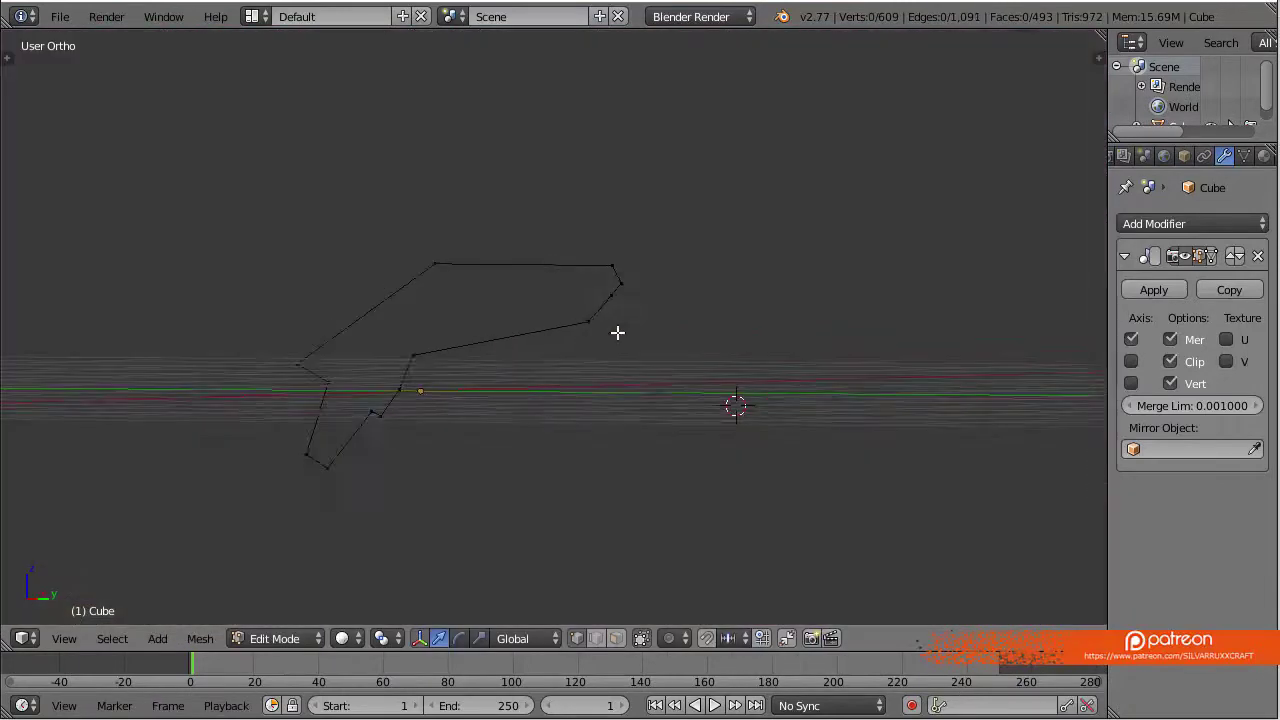
# Extend the outline with another vertex, join it, and fill the panel opening with faces
pyautogui.rightClick(113, 392)
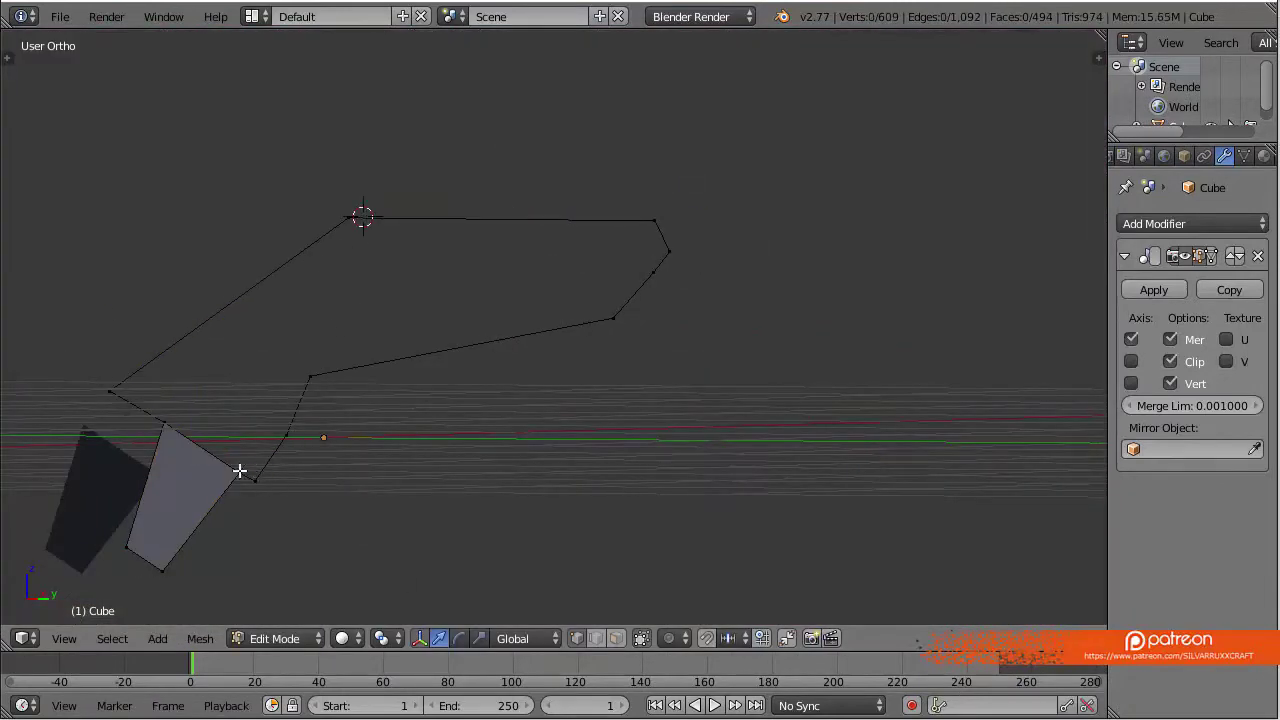
pyautogui.press('KP_3')
pyautogui.hotkey('alt', 'z')
pyautogui.press('e')
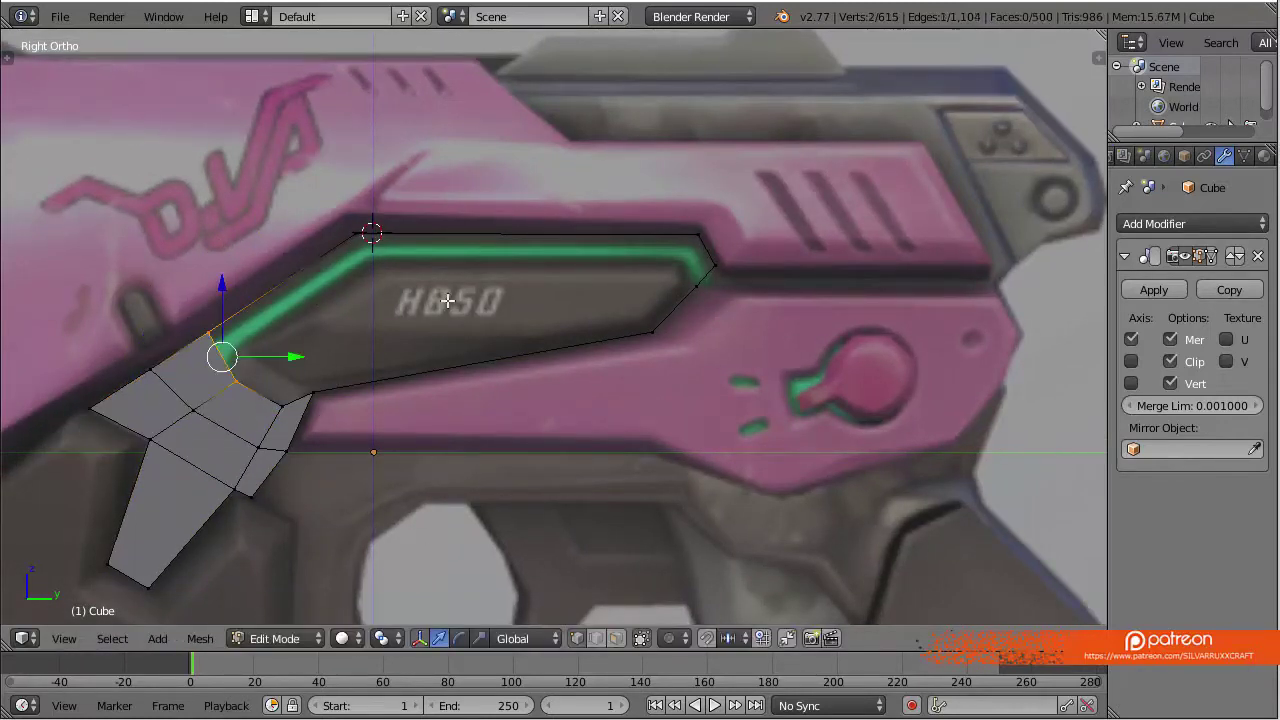
pyautogui.press('f')
pyautogui.scroll(1, 406, 391)
pyautogui.press('Escape')
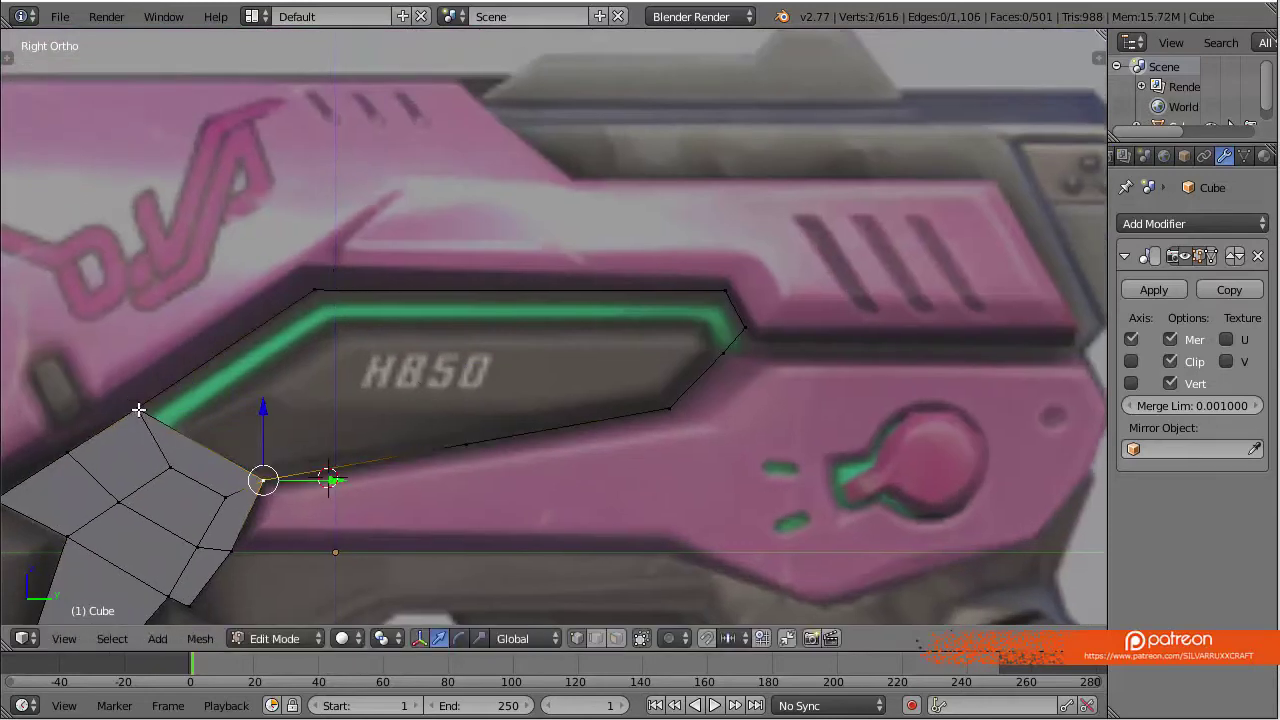
pyautogui.press('f')
pyautogui.hotkey('alt', 'z')
pyautogui.moveTo(534, 386)
pyautogui.mouseDown(button='middle')
pyautogui.moveTo(477, 371)
pyautogui.moveTo(380, 391)
pyautogui.mouseUp(button='middle')
# Isolate the linked panel faces in front view, then reveal all and select the angled lower piece
pyautogui.press('ctrl+KP_Add')
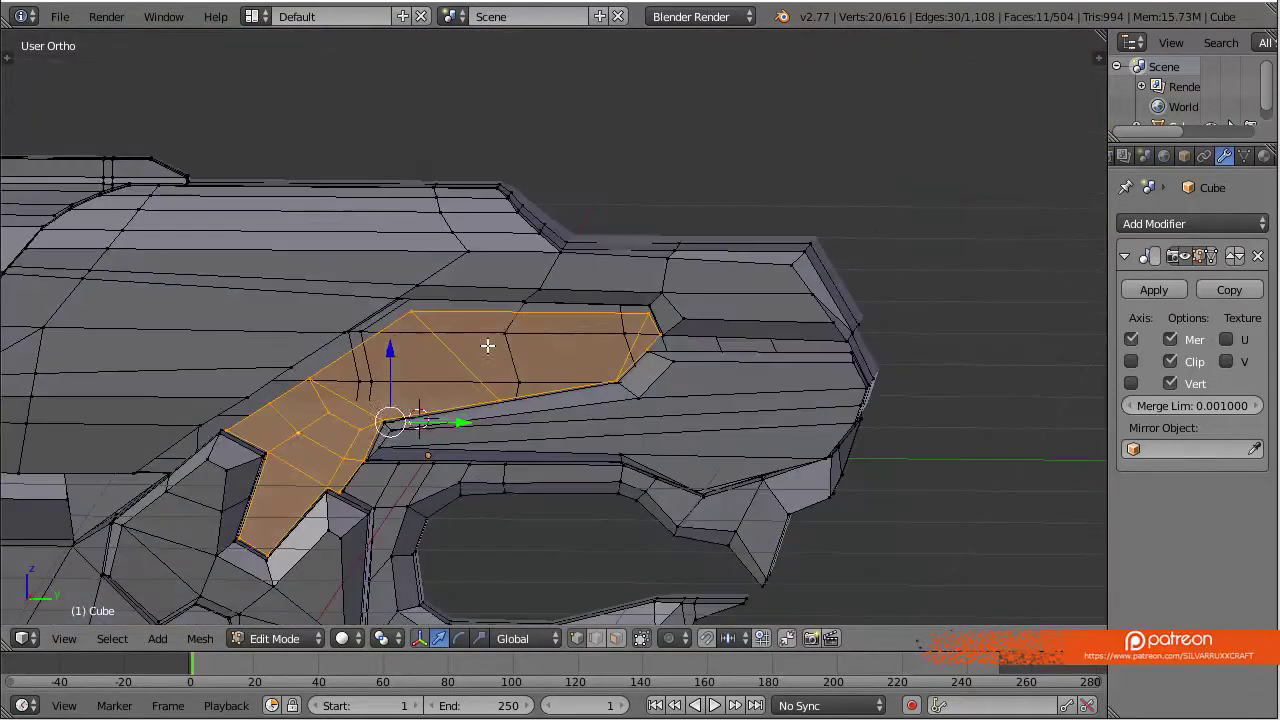
pyautogui.press('ctrl+KP_Add')
pyautogui.press('KP_1')
pyautogui.hotkey('alt', 'z')
pyautogui.scroll(1, 716, 472)
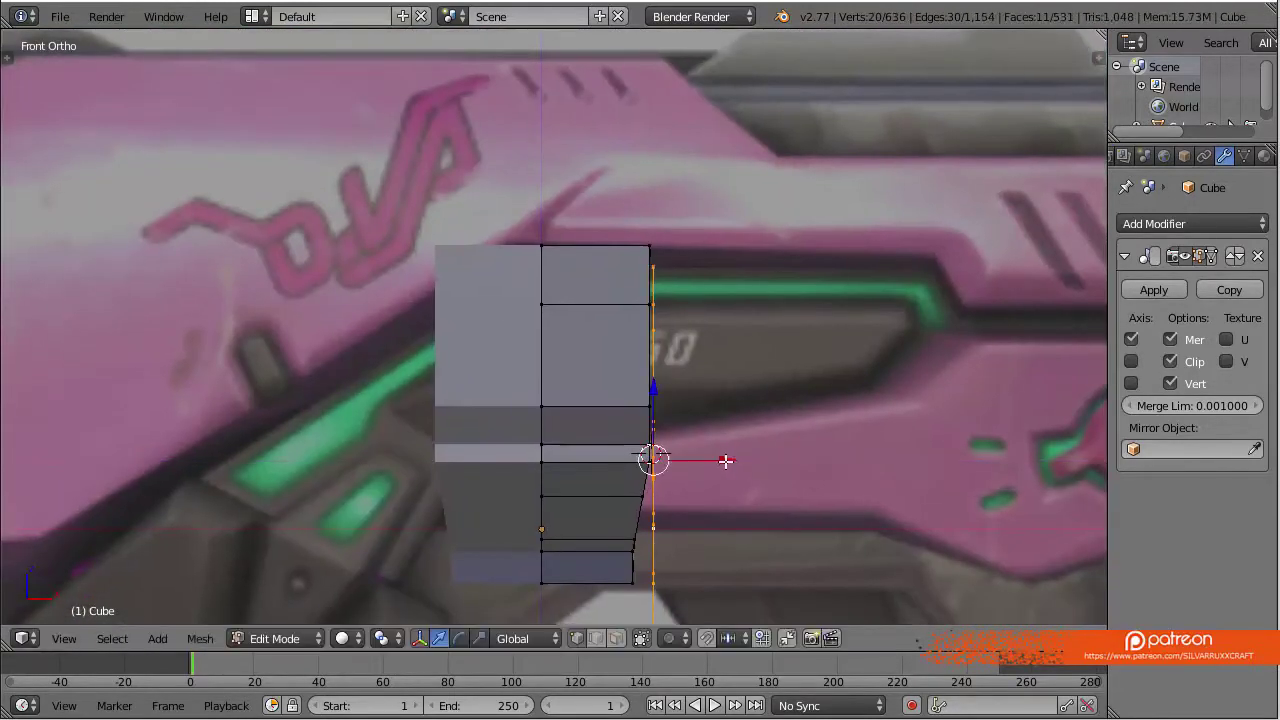
pyautogui.hotkey('alt', 'h')
pyautogui.press('a')
pyautogui.hotkey('alt', 'z')
pyautogui.moveTo(737, 463)
pyautogui.mouseDown(button='middle')
pyautogui.moveTo(557, 366)
pyautogui.moveTo(301, 420)
pyautogui.mouseUp(button='middle')
pyautogui.rightClick(301, 420)
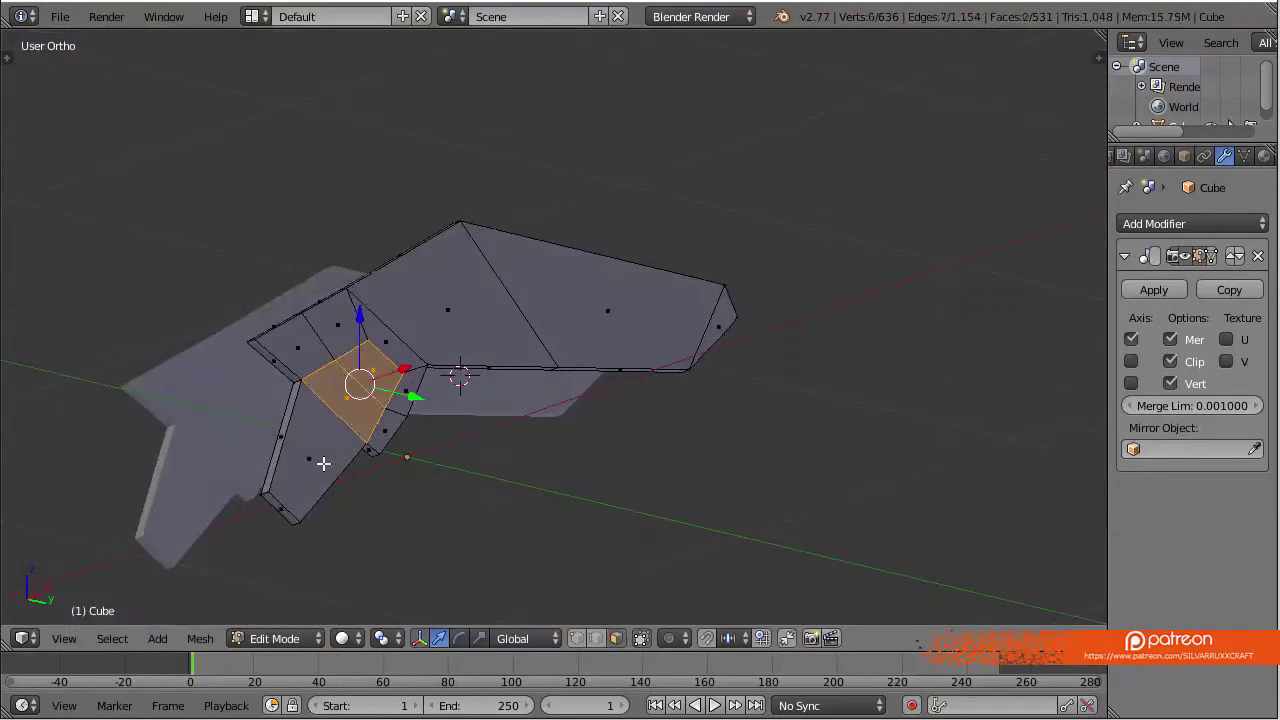
# Compare the angled lower panel piece against the reference in wireframe, solid and textured shading
pyautogui.hotkey('alt', 'z')
pyautogui.press('z')
pyautogui.moveTo(480, 406); pyautogui.dragTo(596, 405, button='middle')
pyautogui.hotkey('alt', 'z')
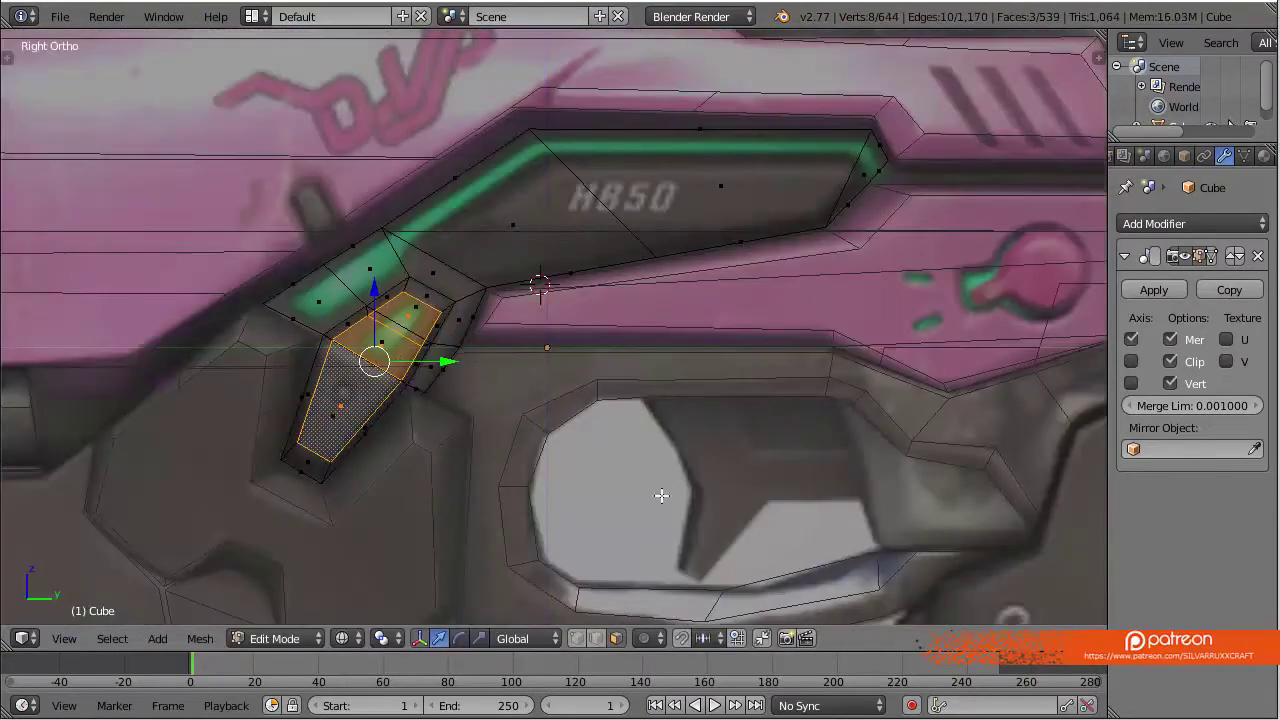
pyautogui.hotkey('alt', 'z')
pyautogui.moveTo(423, 520)
pyautogui.mouseDown(button='middle')
pyautogui.moveTo(620, 526)
pyautogui.moveTo(722, 441)
pyautogui.mouseUp(button='middle')
pyautogui.hotkey('alt', 'z')
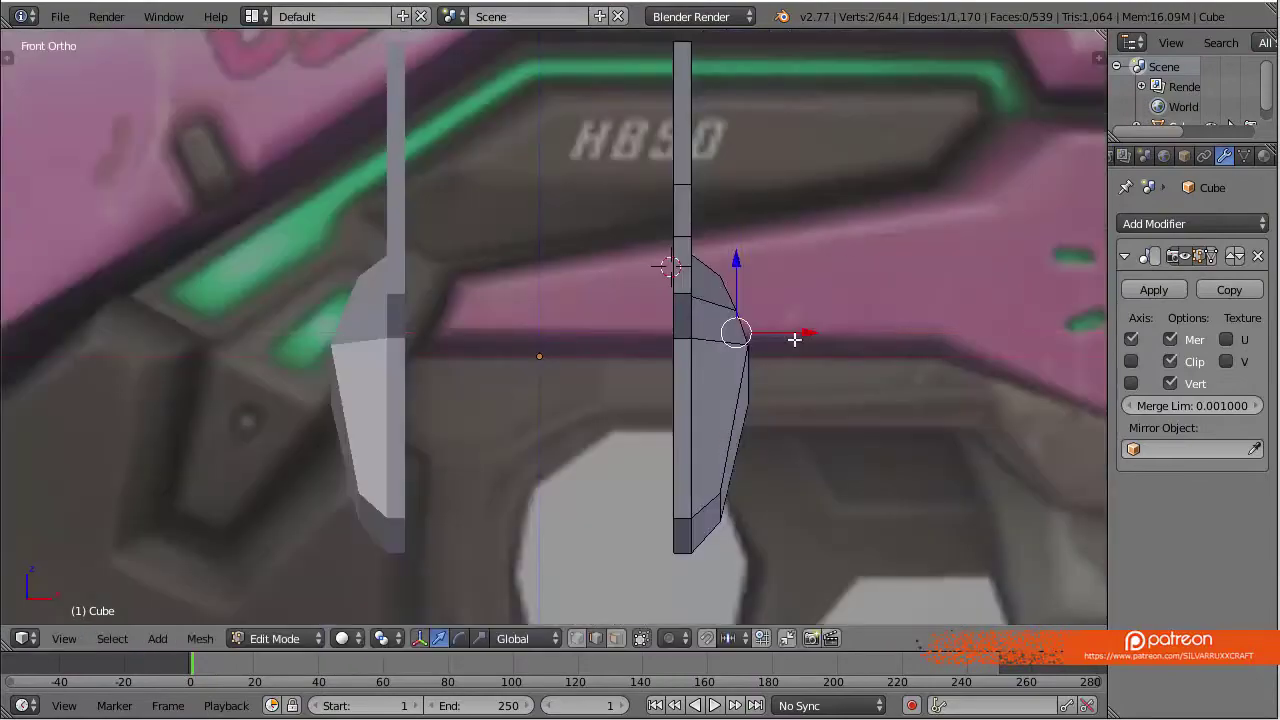
pyautogui.hotkey('alt', 'z')
pyautogui.scroll(-5, 722, 441)
pyautogui.moveTo(666, 337)
pyautogui.mouseDown(button='middle')
pyautogui.moveTo(694, 391)
pyautogui.moveTo(609, 264)
pyautogui.mouseUp(button='middle')
pyautogui.scroll(5, 609, 264)
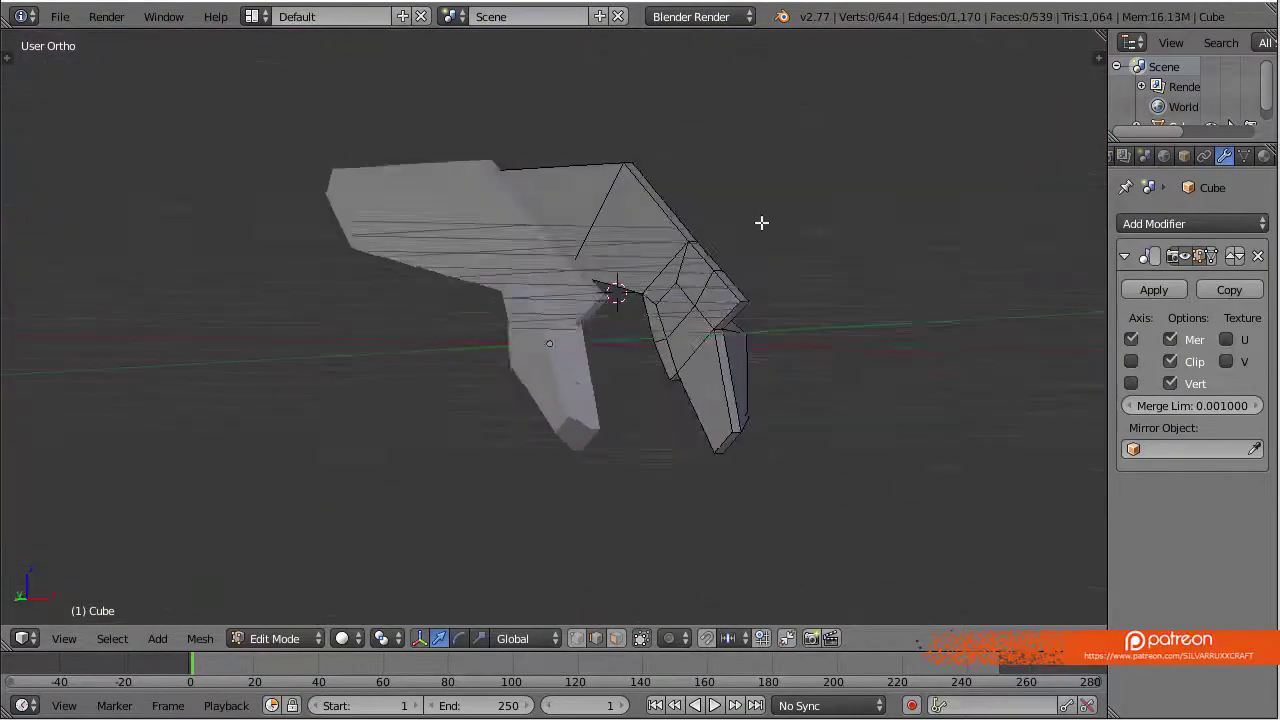
pyautogui.moveTo(763, 220); pyautogui.dragTo(500, 260, button='middle')
pyautogui.press('KP_3')
pyautogui.hotkey('alt', 'z')
pyautogui.press('k')
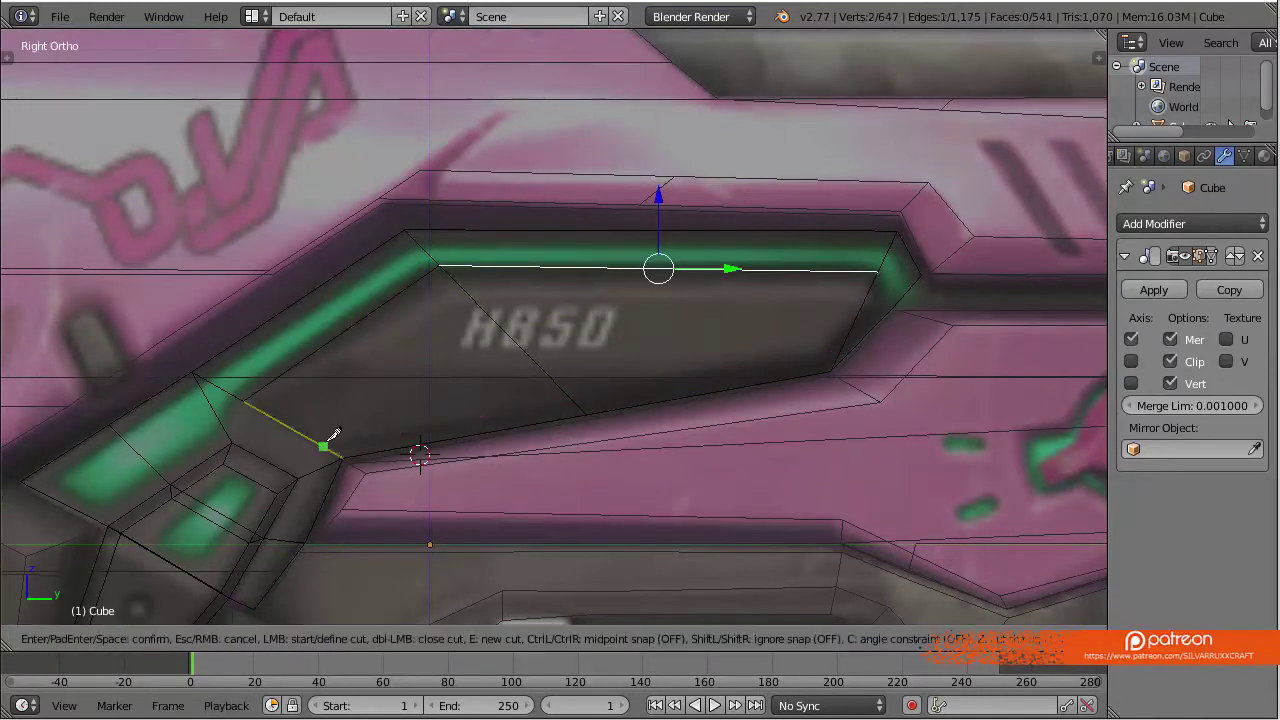
# Confirm the knife cut across the H850 panel and inspect it in perspective
pyautogui.press('Return')
pyautogui.hotkey('alt', 'z')
pyautogui.moveTo(870, 295); pyautogui.dragTo(537, 383, button='middle')
pyautogui.scroll(3, 537, 383)
pyautogui.press('k')
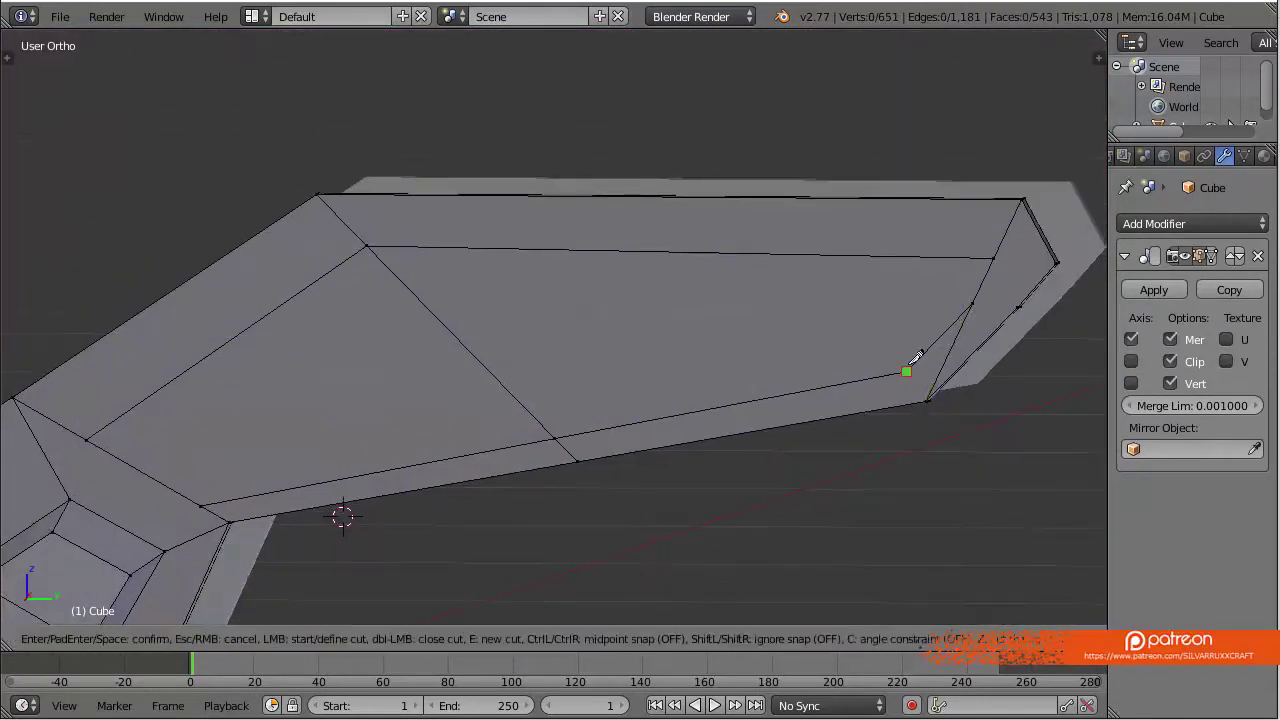
pyautogui.scroll(2, 816, 392)
pyautogui.press('Escape')
pyautogui.press('x')
pyautogui.press('Escape')
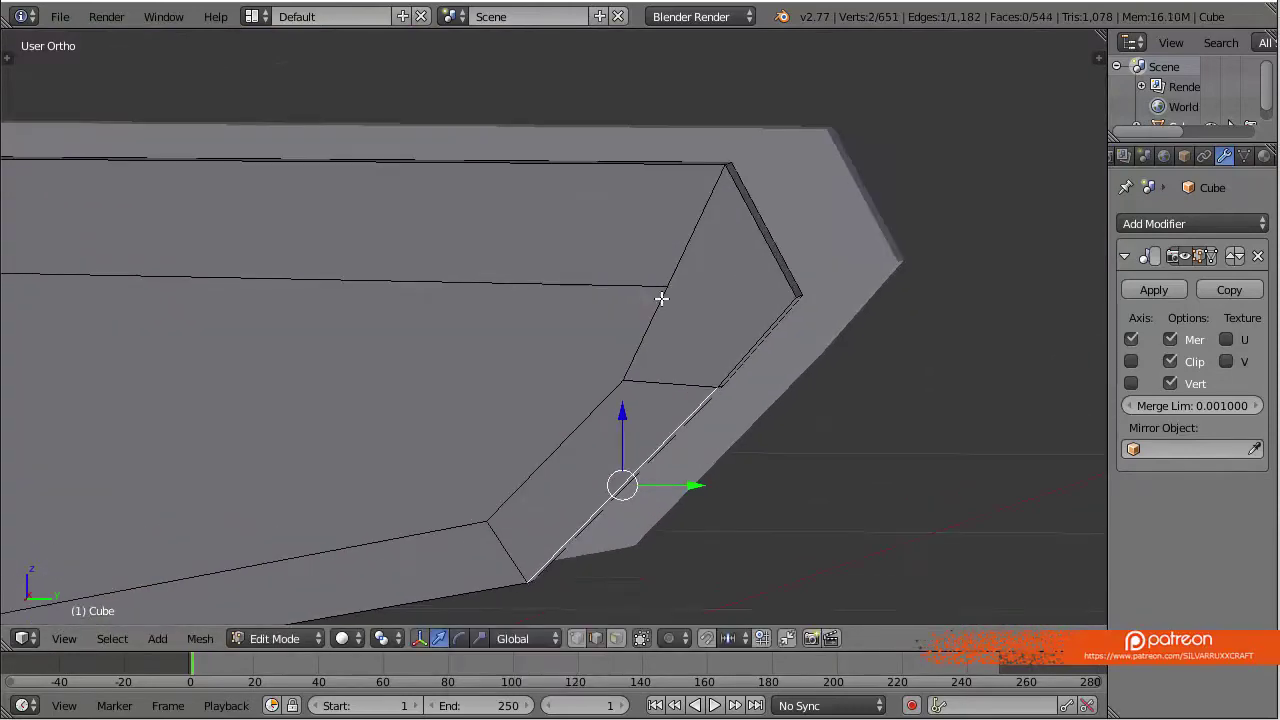
# Knife-cut new edges across the H850 panel corner
pyautogui.click(795, 295)
pyautogui.press('Return')
pyautogui.moveTo(795, 295); pyautogui.dragTo(385, 377, button='middle')
pyautogui.scroll(2, 608, 560)
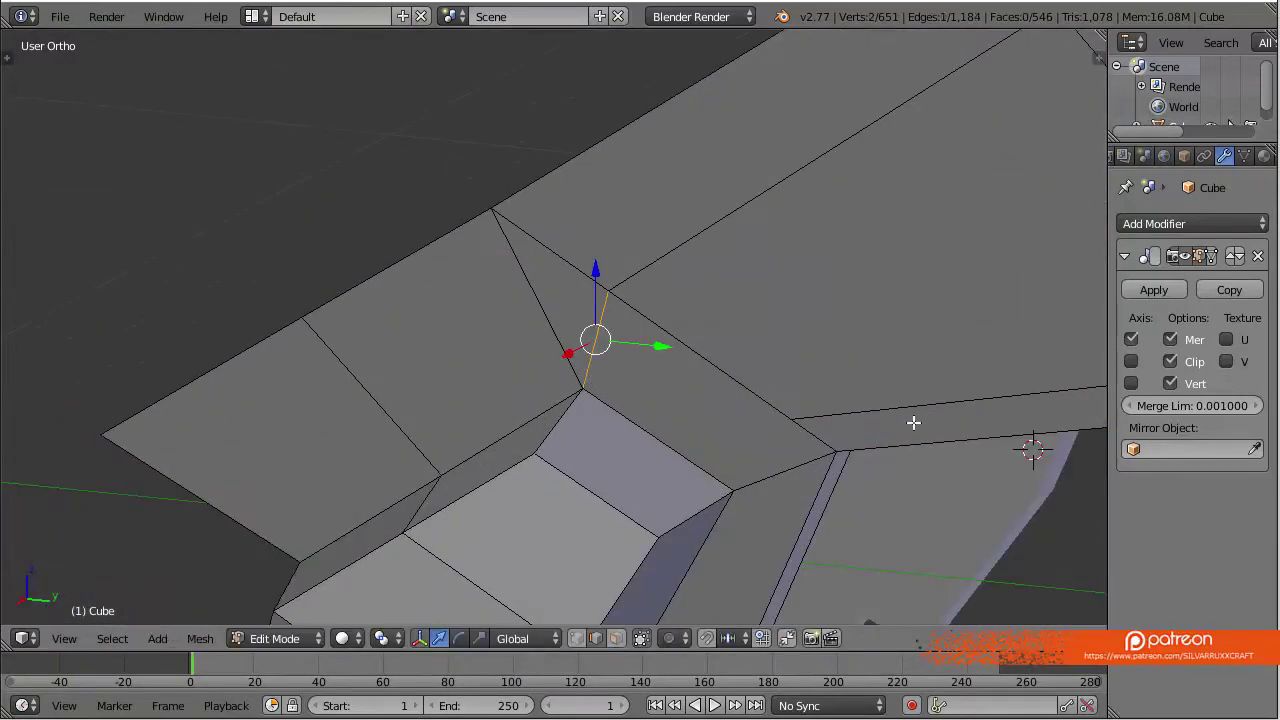
pyautogui.click(797, 424)
pyautogui.press('Return')
# Select two H850 panel faces and delete the stray vertices from the side panel
pyautogui.press('KP_3')
pyautogui.scroll(-1, 480, 394)
pyautogui.rightClick(465, 380)
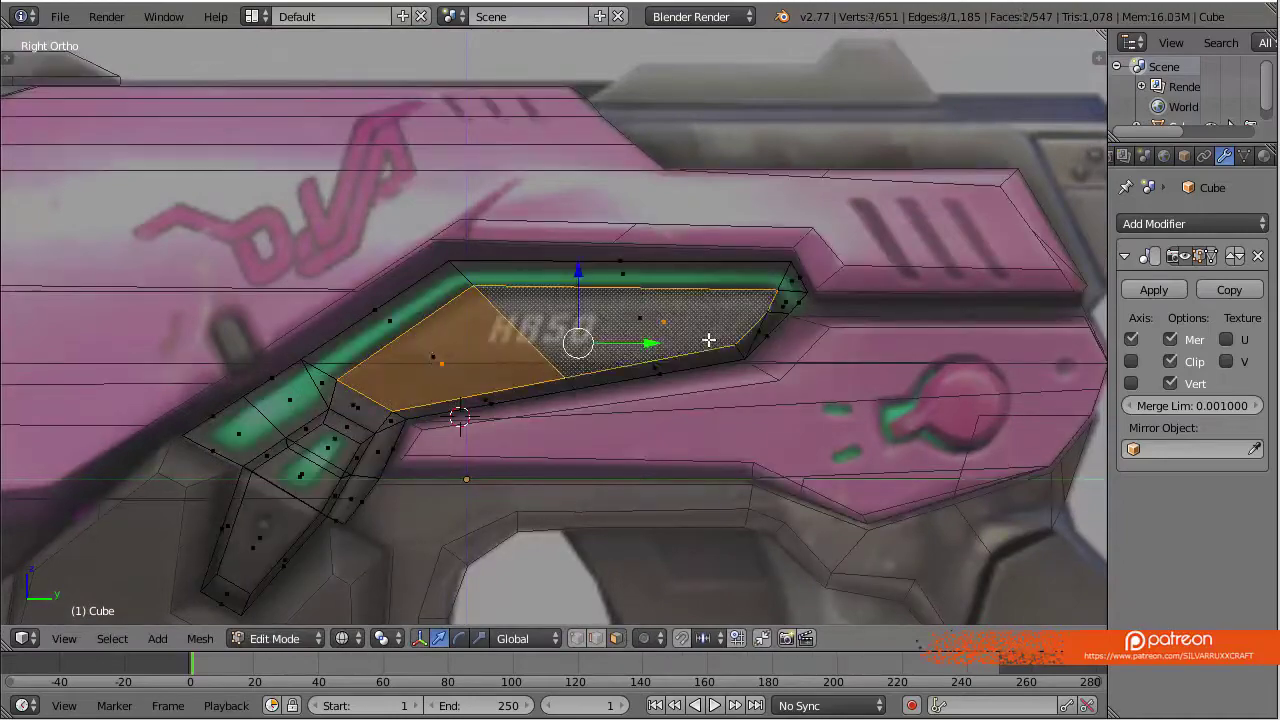
pyautogui.keyDown('shift'); pyautogui.rightClick(676, 342); pyautogui.keyUp('shift')
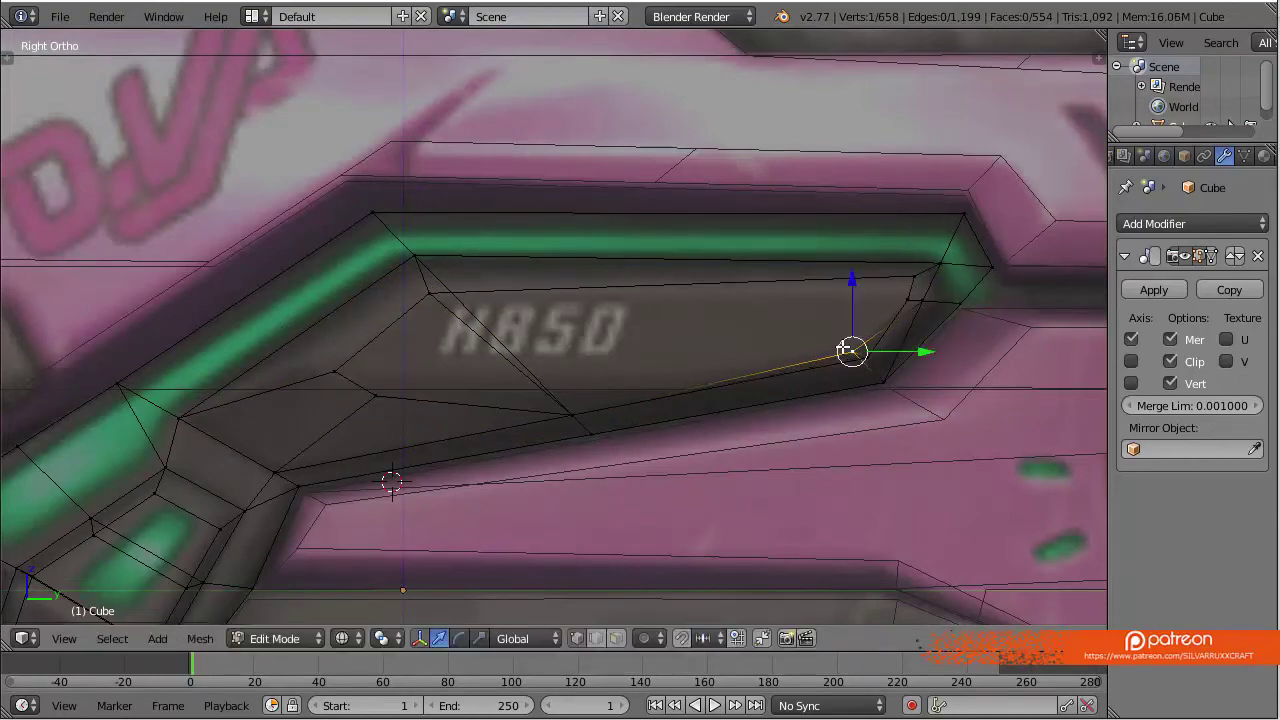
pyautogui.press('x')
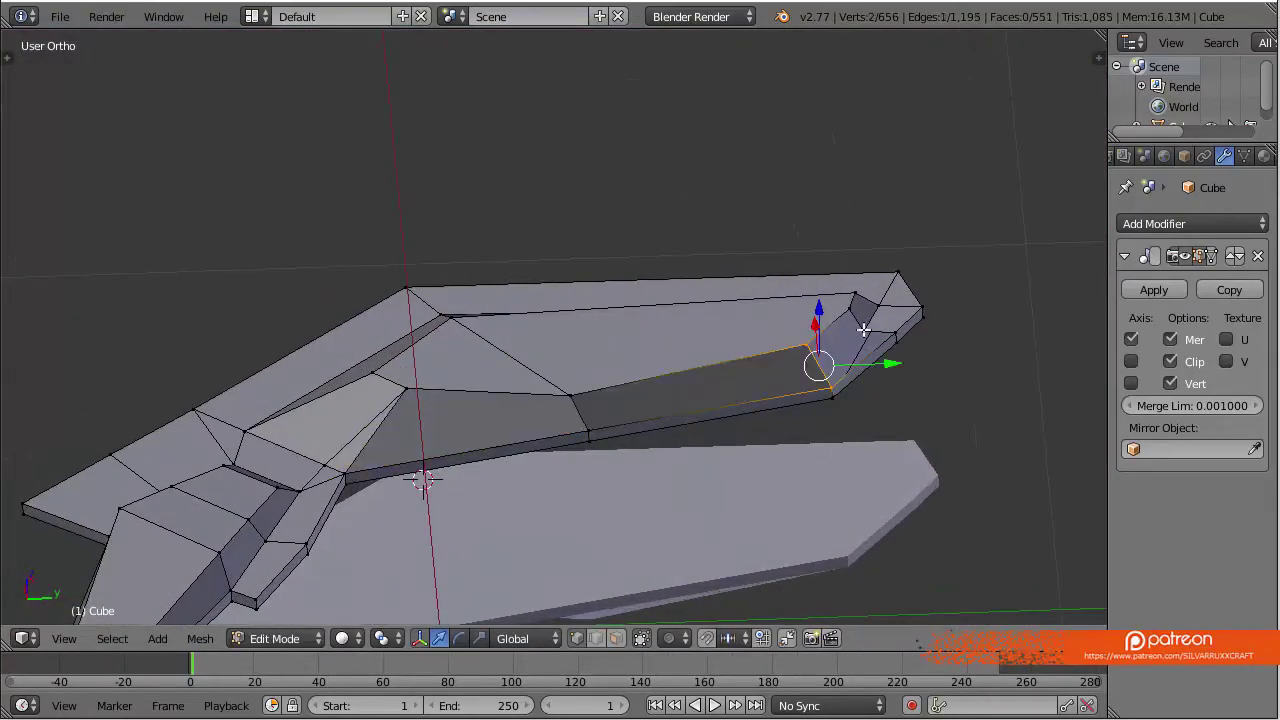
pyautogui.press('KP_3')
pyautogui.moveTo(909, 306)
pyautogui.mouseDown(button='middle')
pyautogui.moveTo(849, 351)
pyautogui.moveTo(891, 363)
pyautogui.moveTo(610, 320)
pyautogui.moveTo(671, 528)
pyautogui.moveTo(620, 229)
pyautogui.moveTo(554, 358)
pyautogui.mouseUp(button='middle')
# Select the vertical side edge loop and zoom onto the grip in Right view
pyautogui.press('KP_3')
pyautogui.keyDown('alt'); pyautogui.rightClick(554, 358); pyautogui.keyUp('alt')
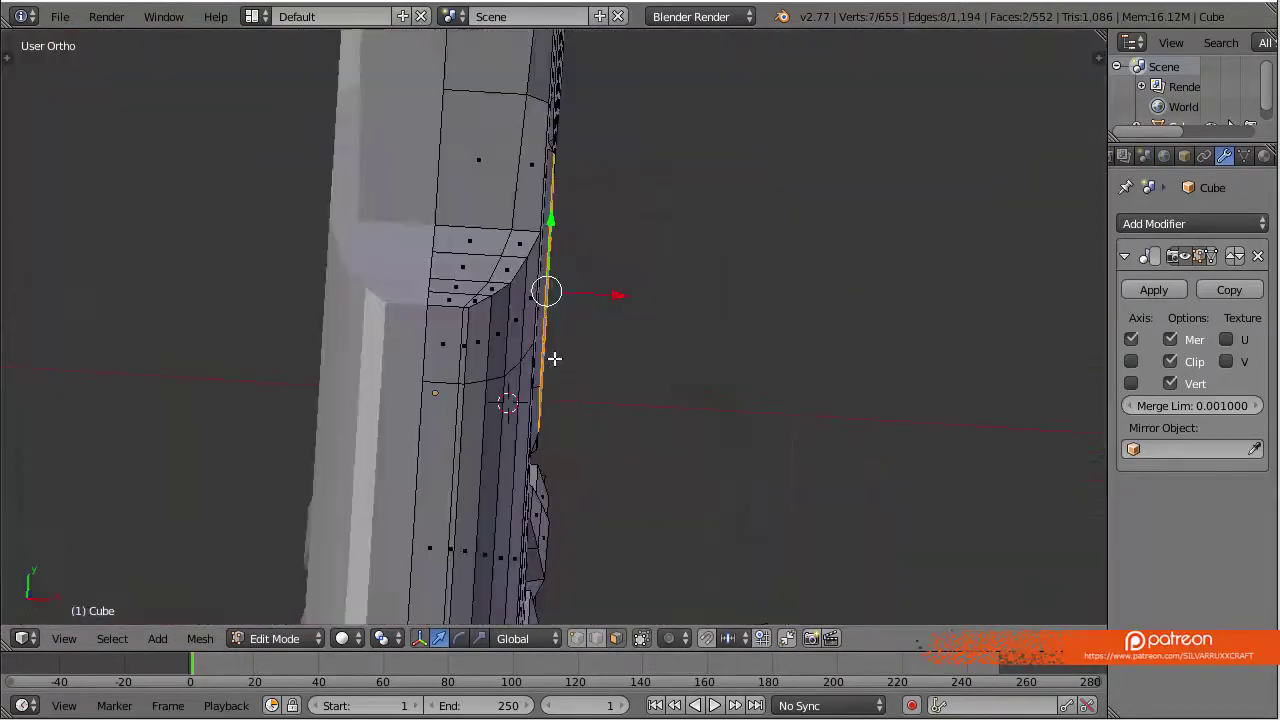
pyautogui.press('KP_3')
pyautogui.moveTo(754, 271)
pyautogui.mouseDown(button='middle')
pyautogui.moveTo(706, 423)
pyautogui.moveTo(206, 429)
pyautogui.mouseUp(button='middle')
pyautogui.press('KP_3')
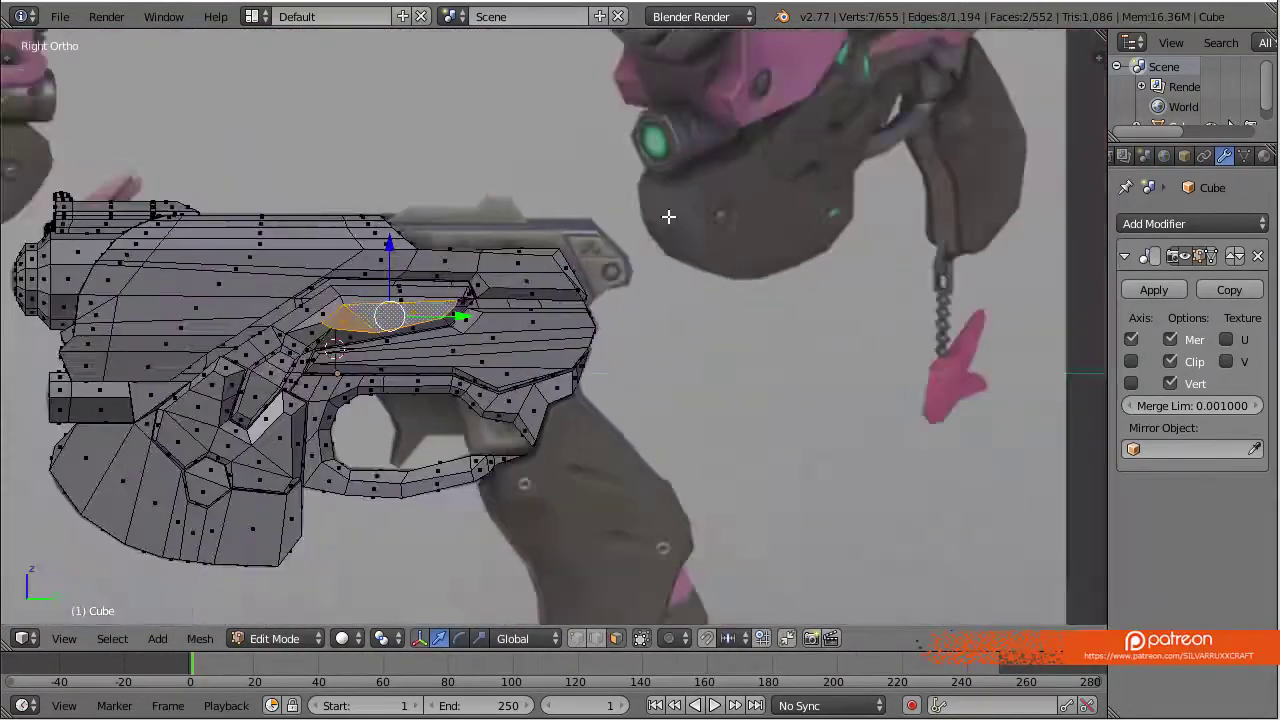
pyautogui.scroll(-2, 668, 216)
pyautogui.scroll(3, 700, 309)
pyautogui.scroll(-2, 617, 414)
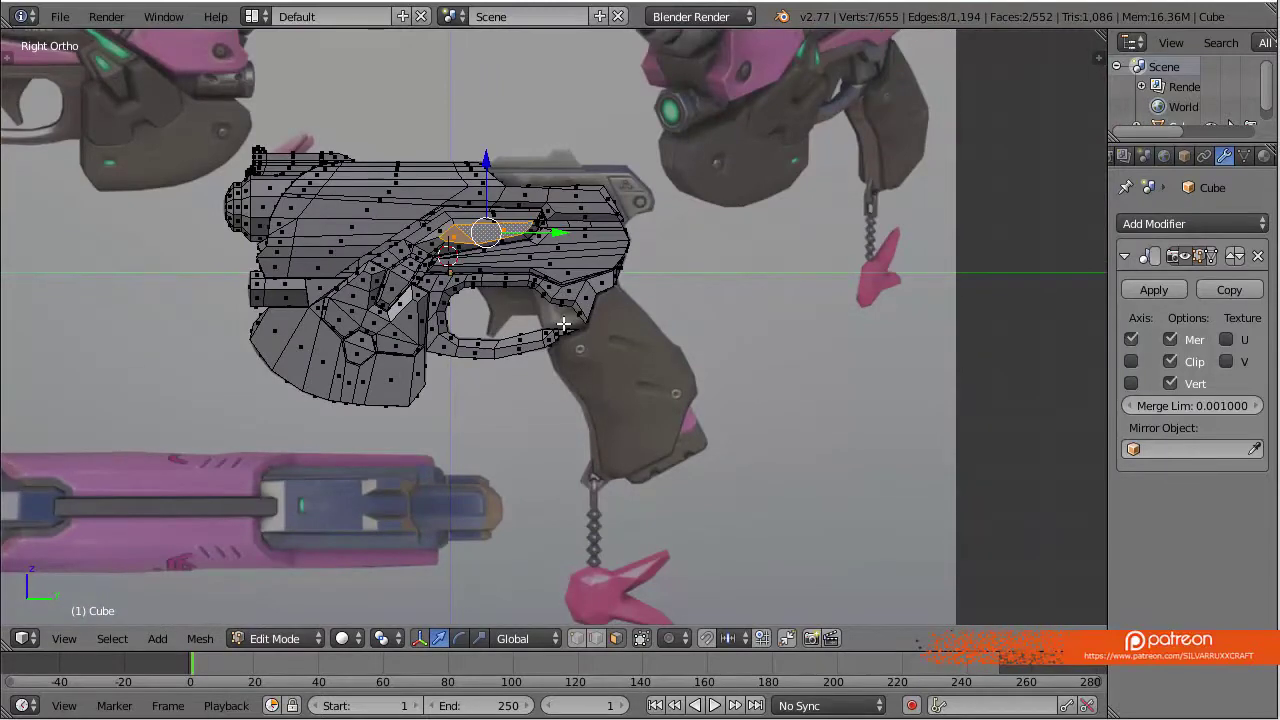
pyautogui.scroll(2, 563, 324)
pyautogui.scroll(5, 591, 323)
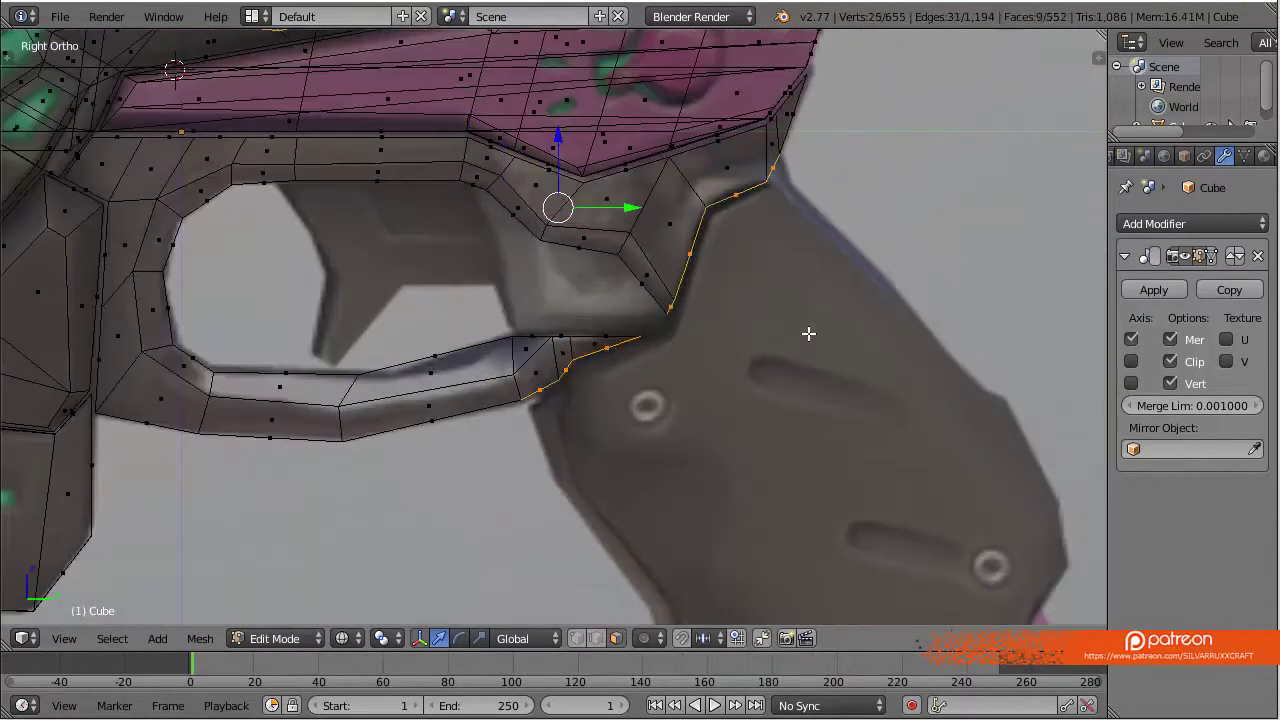
# Extrude the edge chain along the grip top into a thin strip of faces
pyautogui.scroll(-5, 808, 350)
pyautogui.press('a')
pyautogui.scroll(6, 877, 425)
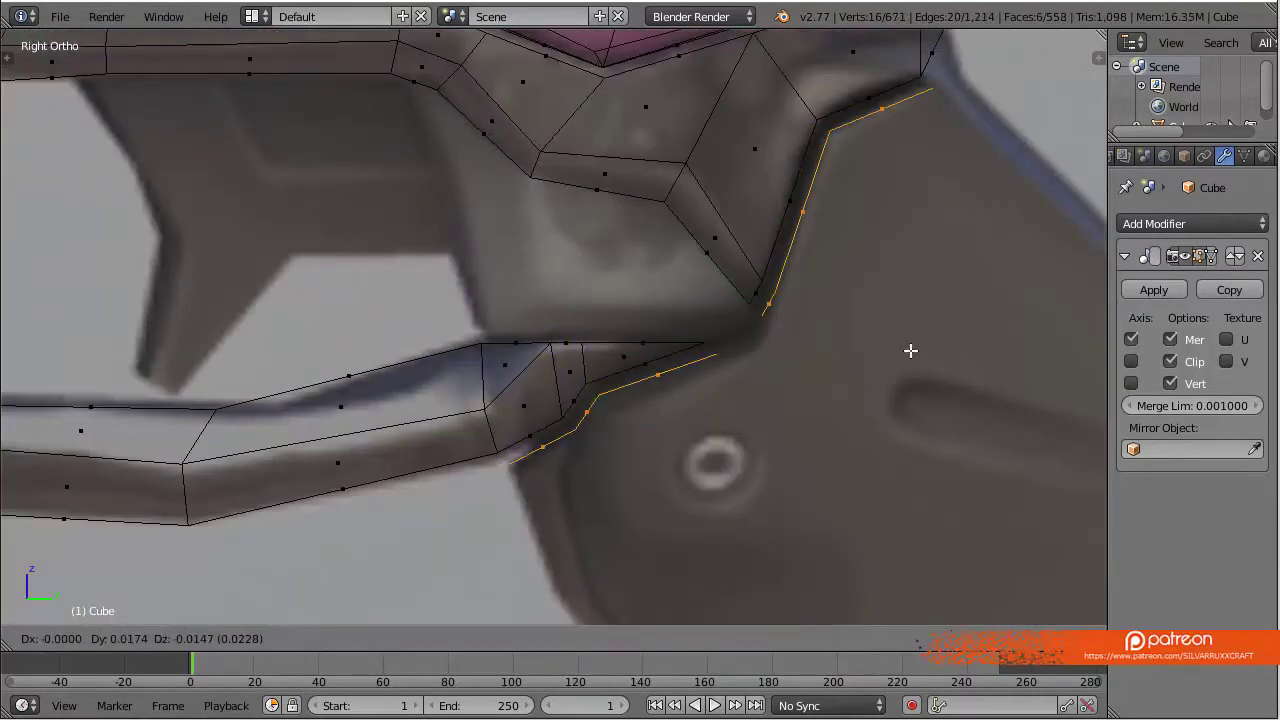
pyautogui.click(910, 350)
pyautogui.moveTo(910, 350)
pyautogui.mouseDown(button='middle')
pyautogui.moveTo(791, 309)
pyautogui.moveTo(803, 349)
pyautogui.moveTo(594, 300)
pyautogui.moveTo(735, 312)
pyautogui.moveTo(604, 385)
pyautogui.mouseUp(button='middle')
pyautogui.press('a')
pyautogui.keyDown('alt'); pyautogui.rightClick(604, 385); pyautogui.keyUp('alt')
# Push the new strip out along its normals, select its edge loops, and undo the last edge edit
pyautogui.press('KP_3')
pyautogui.scroll(-2, 757, 303)
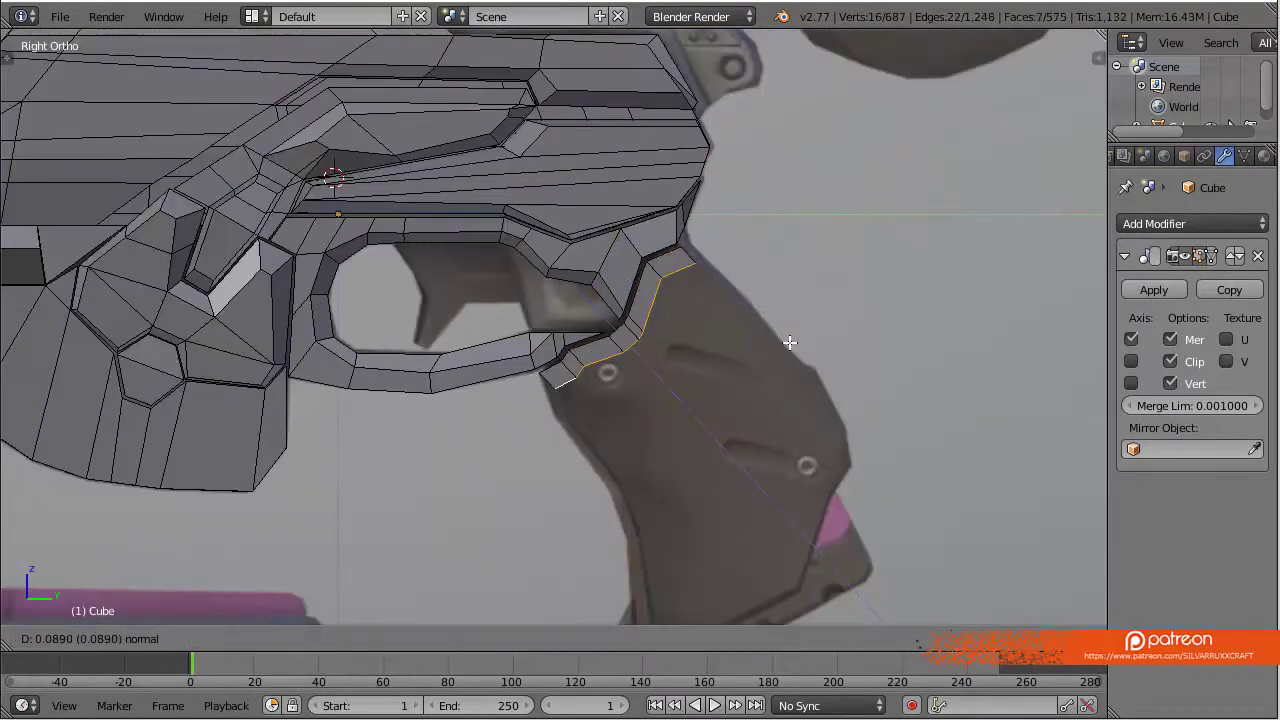
pyautogui.moveTo(757, 303); pyautogui.dragTo(660, 358, button='middle')
pyautogui.keyDown('alt'); pyautogui.keyDown('shift'); pyautogui.rightClick(660, 358); pyautogui.keyUp('shift'); pyautogui.keyUp('alt')
pyautogui.hotkey('shift', 'h')
pyautogui.press('KP_1')
pyautogui.rightClick(476, 401)
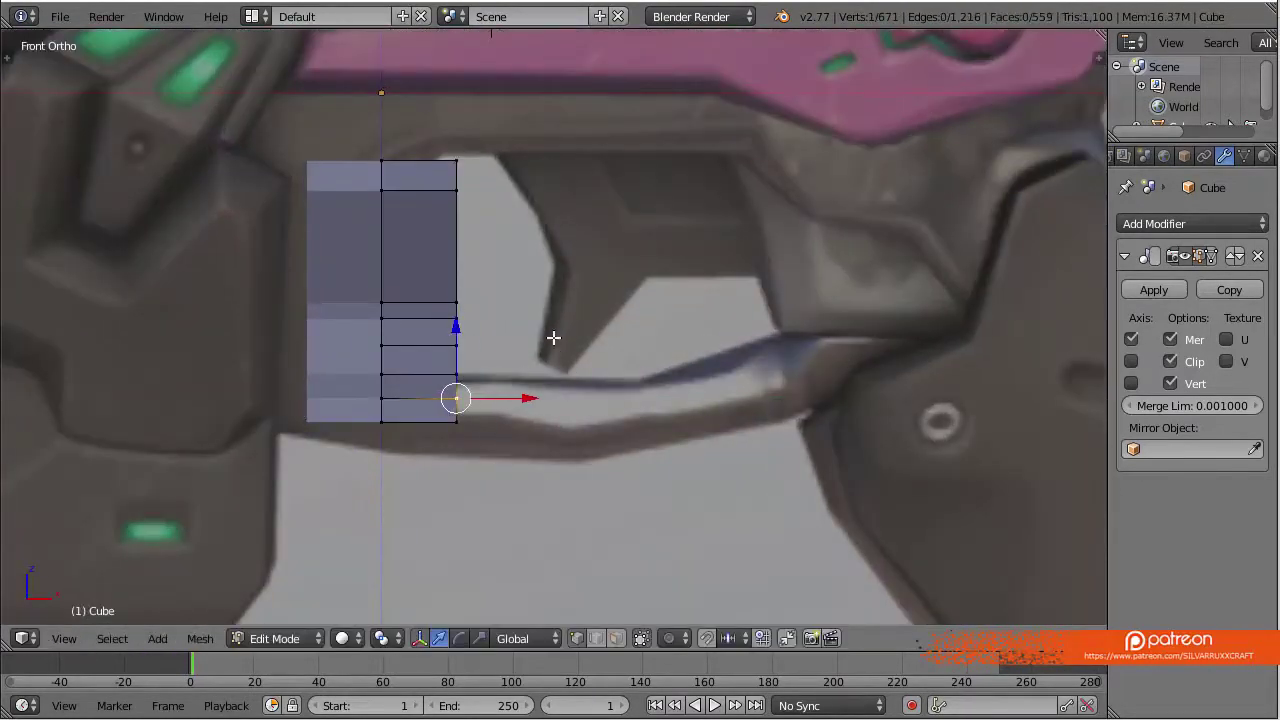
pyautogui.hotkey('ctrl', 'z')
pyautogui.hotkey('ctrl', 'z')
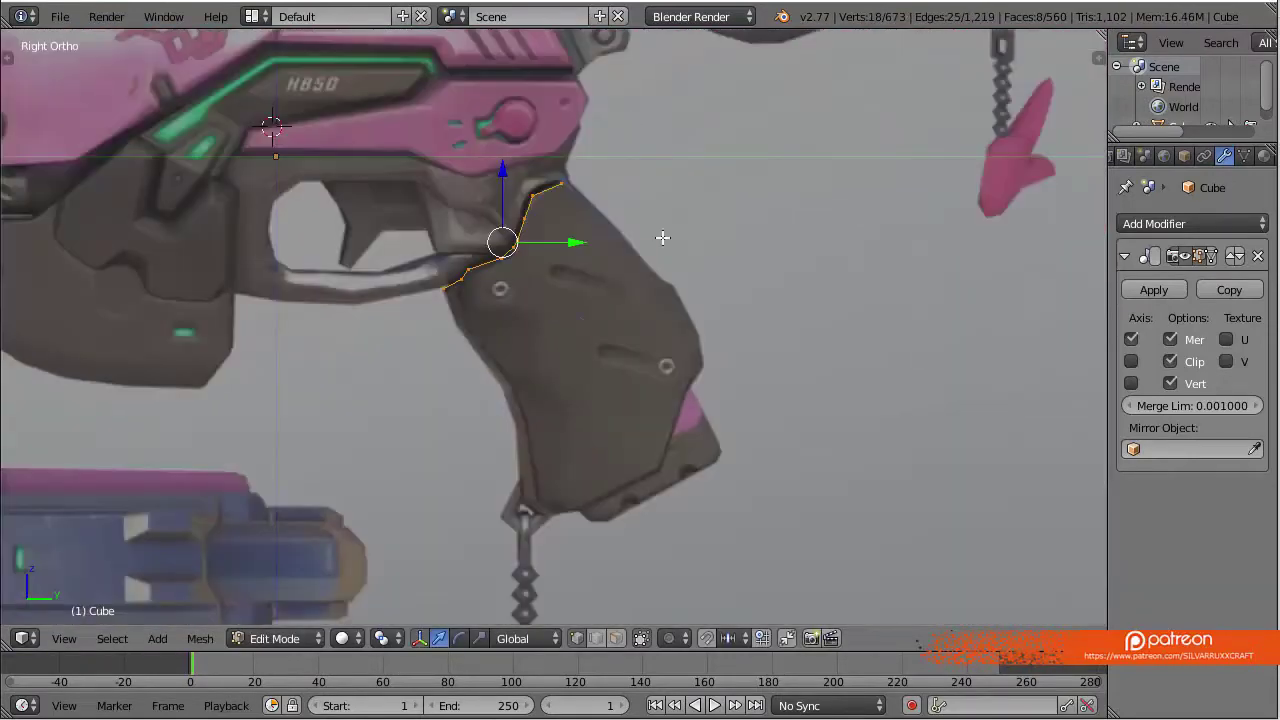
# Scale the selected strip edges sideways and move the edge loop into position
pyautogui.press('s')
pyautogui.click(709, 266)
pyautogui.press('g')
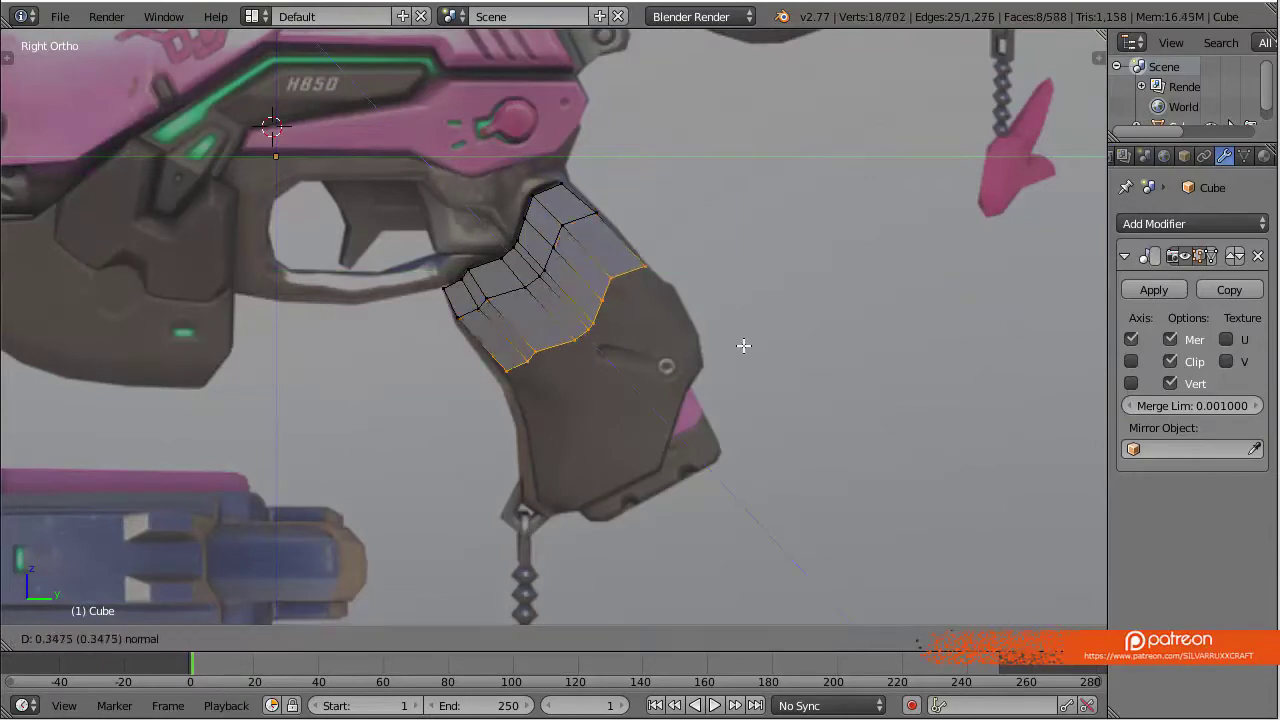
pyautogui.click(770, 356)
# Extrude trial grip faces along the normals, inspect them, then undo them
pyautogui.press('g')
pyautogui.click(777, 403)
pyautogui.scroll(2, 777, 403)
pyautogui.moveTo(777, 403)
pyautogui.mouseDown(button='middle')
pyautogui.moveTo(731, 351)
pyautogui.moveTo(364, 221)
pyautogui.moveTo(660, 294)
pyautogui.moveTo(597, 306)
pyautogui.mouseUp(button='middle')
pyautogui.hotkey('ctrl', 'z')
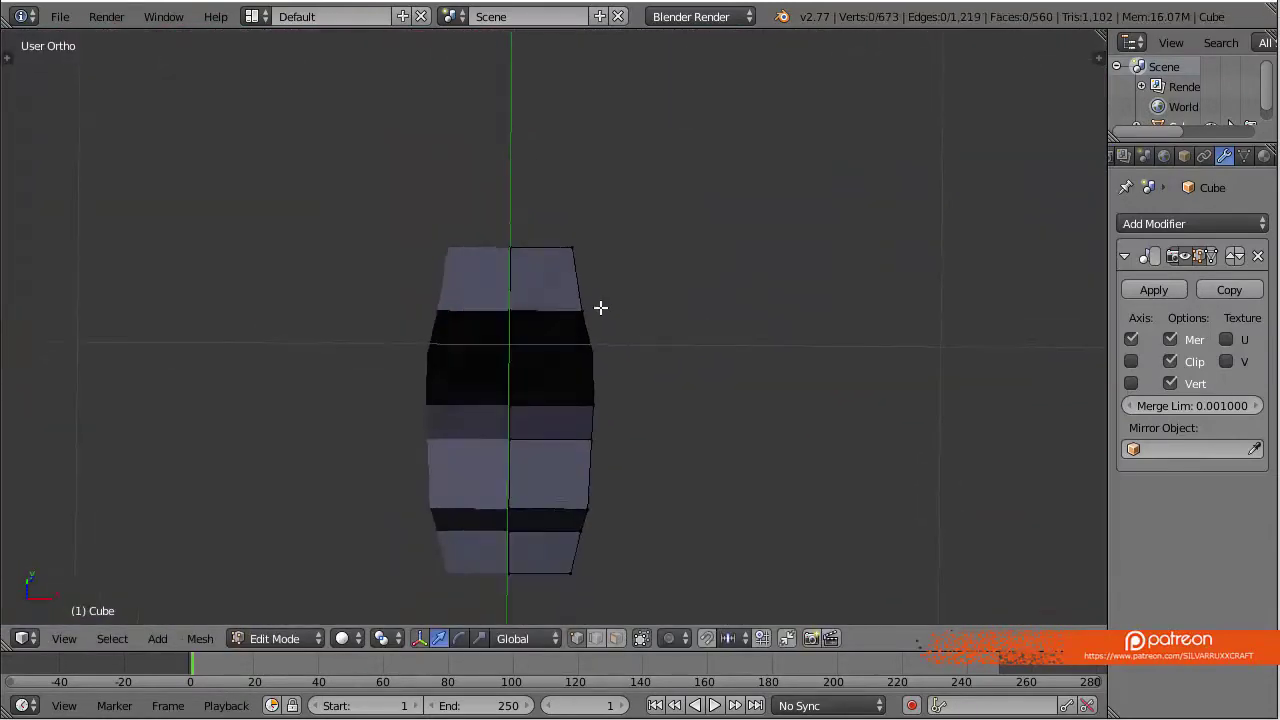
# In side view, extrude vertices one by one to trace the grip outline over the reference
pyautogui.press('KP_3')
pyautogui.scroll(3, 531, 340)
pyautogui.scroll(3, 313, 297)
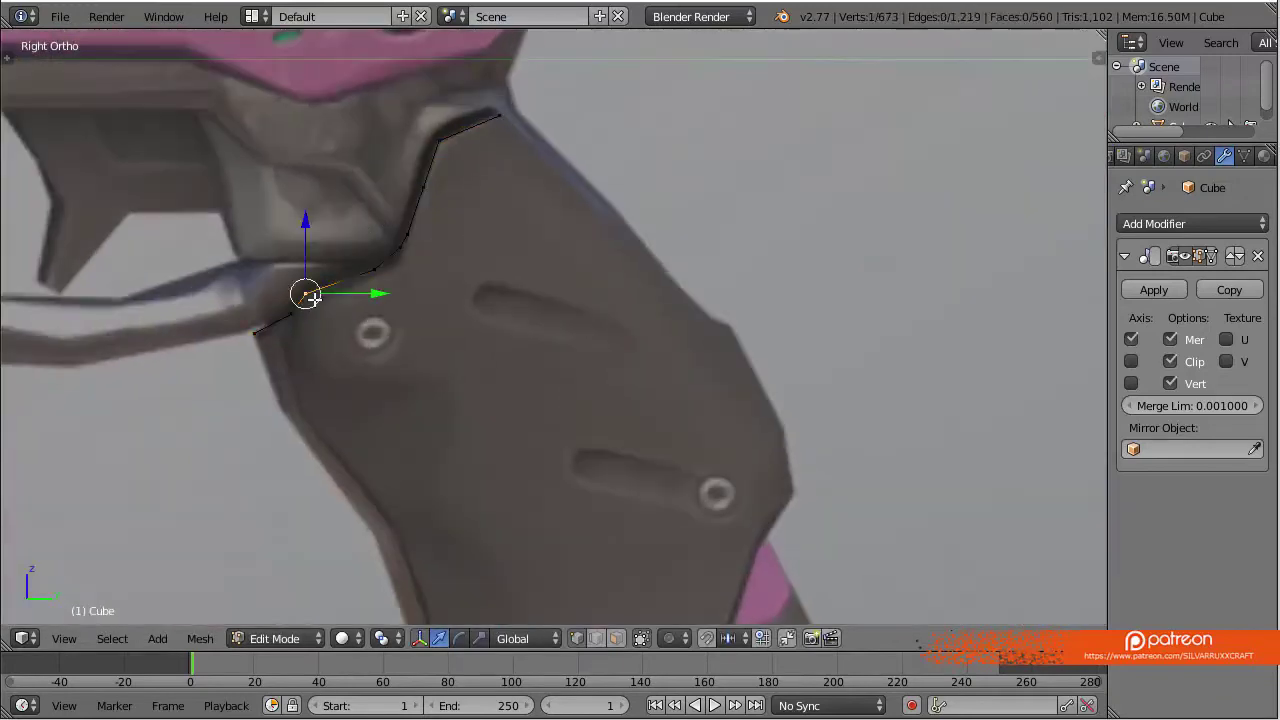
pyautogui.scroll(-1, 495, 518)
pyautogui.press('e')
pyautogui.click(500, 515)
pyautogui.press('e')
pyautogui.click(506, 512)
pyautogui.press('e')
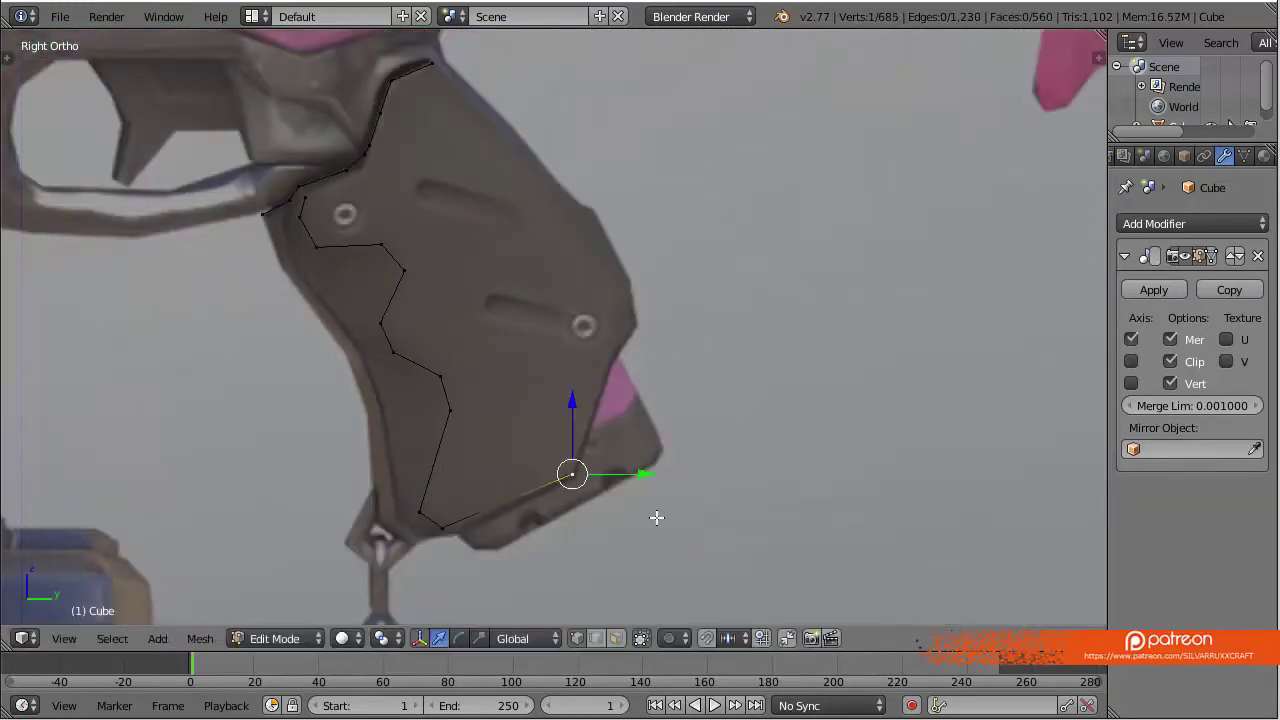
pyautogui.scroll(2, 686, 339)
pyautogui.rightClick(325, 124)
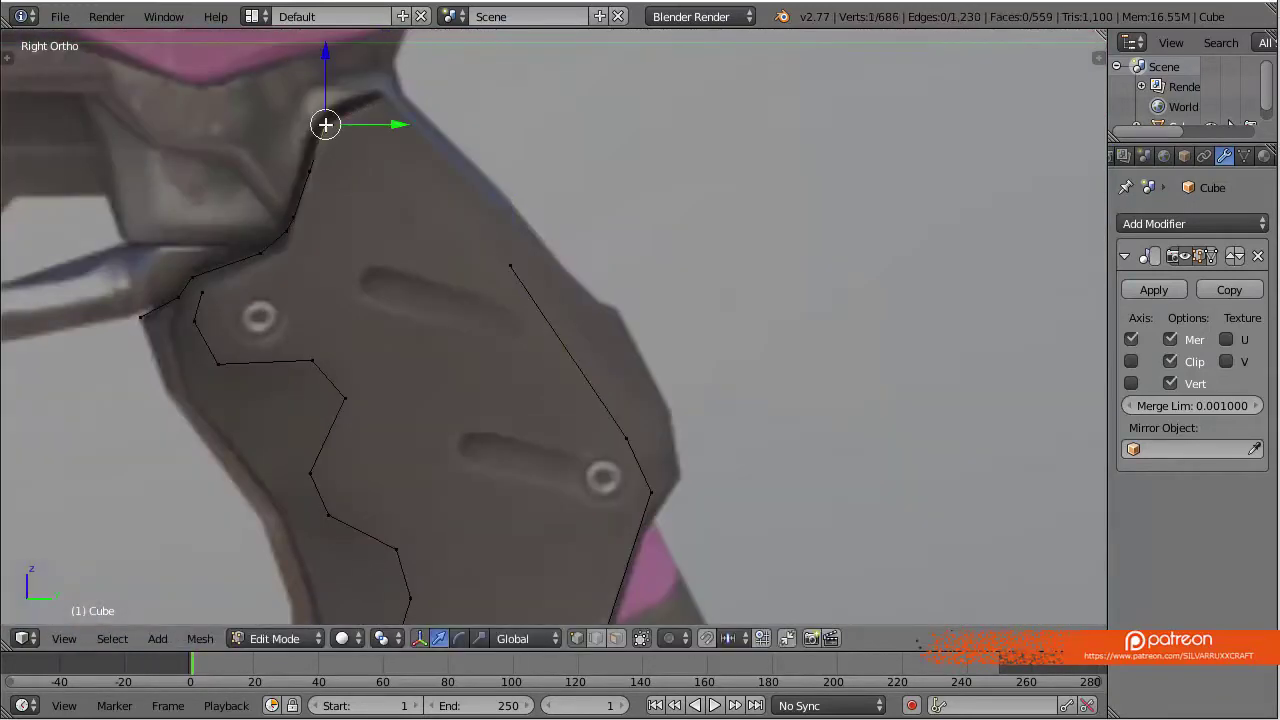
pyautogui.click(544, 273)
pyautogui.scroll(-2, 563, 223)
pyautogui.scroll(-2, 423, 248)
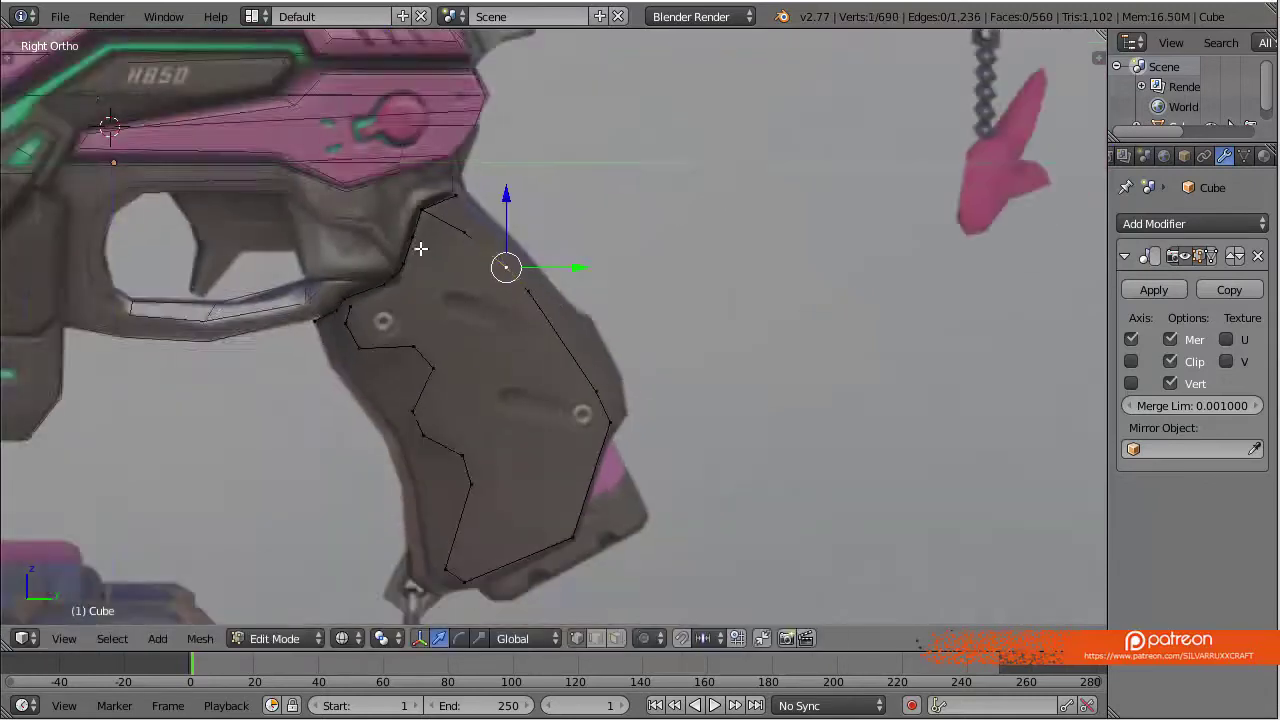
pyautogui.moveTo(423, 248)
pyautogui.mouseDown(button='middle')
pyautogui.moveTo(549, 274)
pyautogui.moveTo(658, 513)
pyautogui.mouseUp(button='middle')
# Fill the traced outline chain and the gap at its top with faces
pyautogui.press('f')
pyautogui.press('f')
pyautogui.press('f')
pyautogui.rightClick(600, 331)
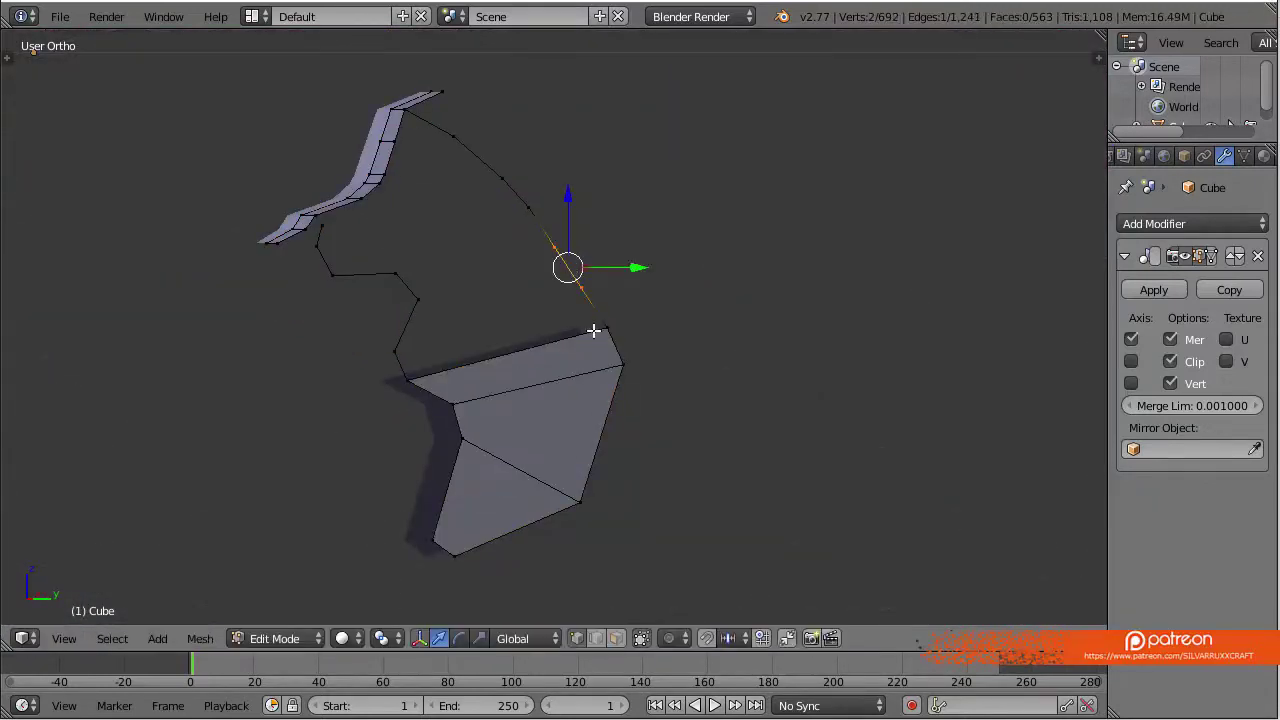
pyautogui.press('f')
pyautogui.press('f')
pyautogui.press('f')
pyautogui.rightClick(485, 160)
pyautogui.press('f')
pyautogui.scroll(3, 608, 163)
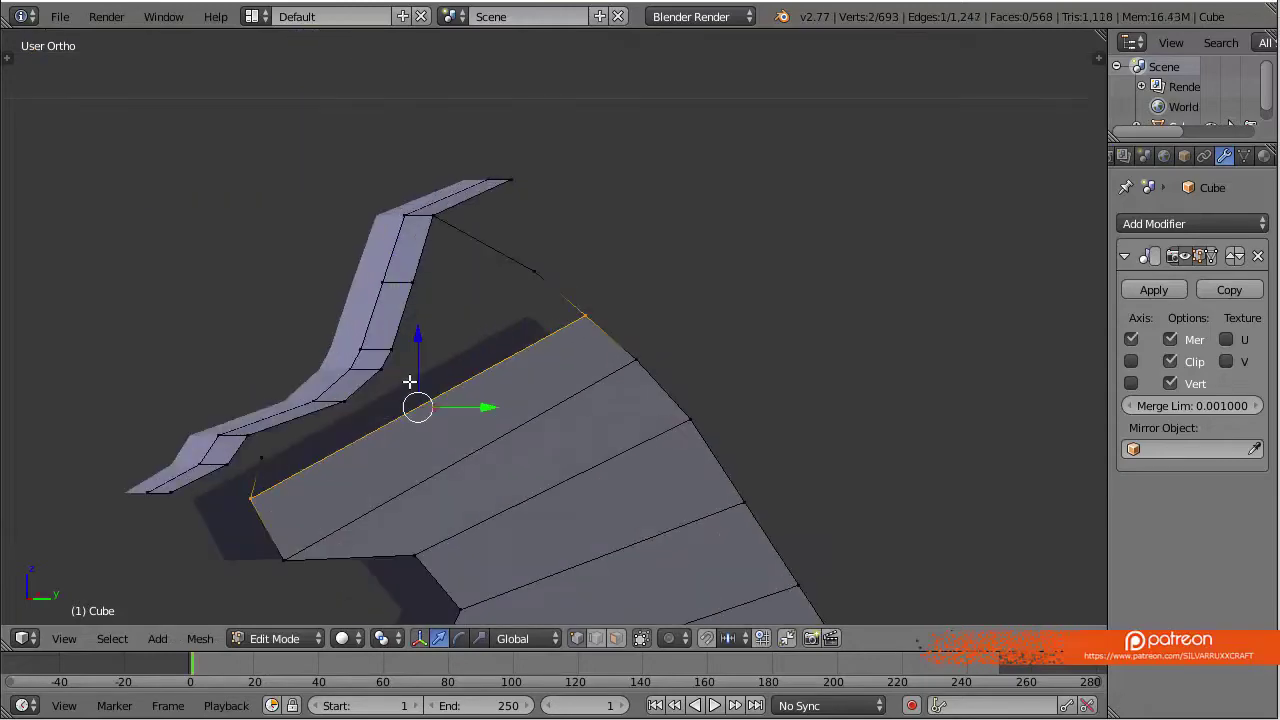
# Add loop cuts across the grip panel and align its top edge to the reference
pyautogui.press('KP_3')
pyautogui.click(429, 315)
pyautogui.rightClick(377, 363)
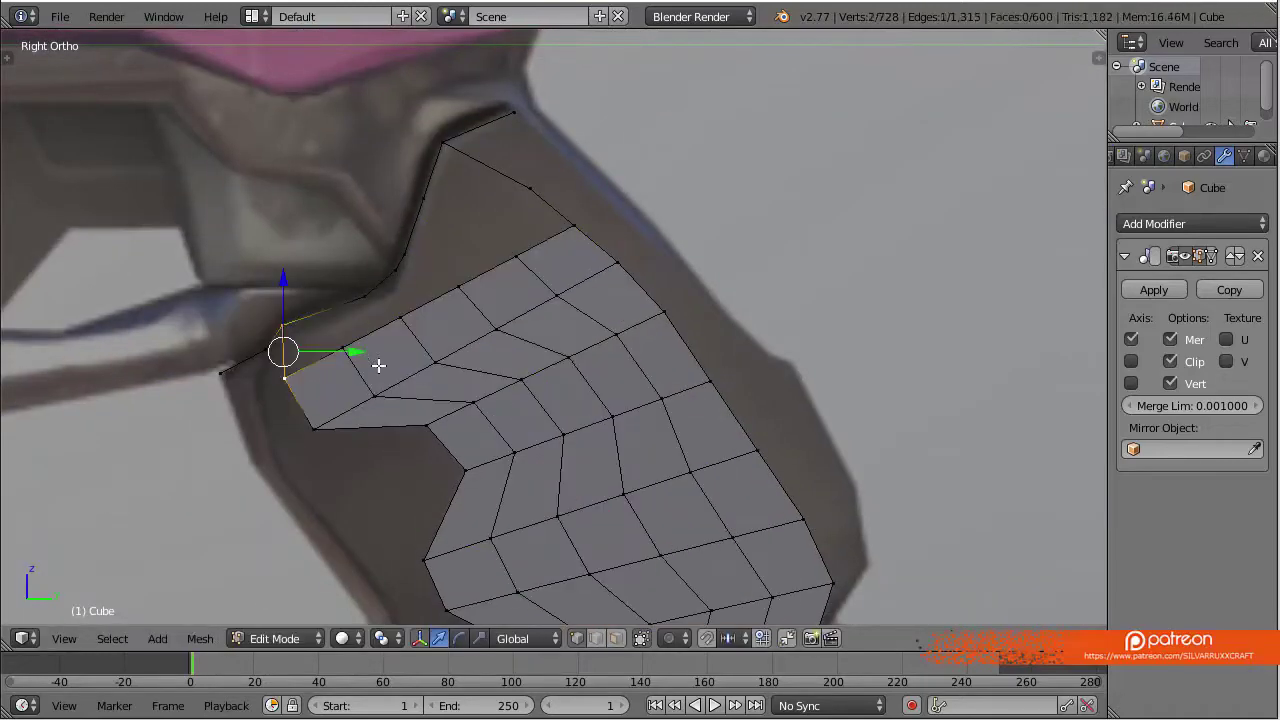
pyautogui.press('a')
pyautogui.moveTo(377, 363); pyautogui.dragTo(406, 346, button='middle')
pyautogui.rightClick(377, 391)
pyautogui.press('KP_3')
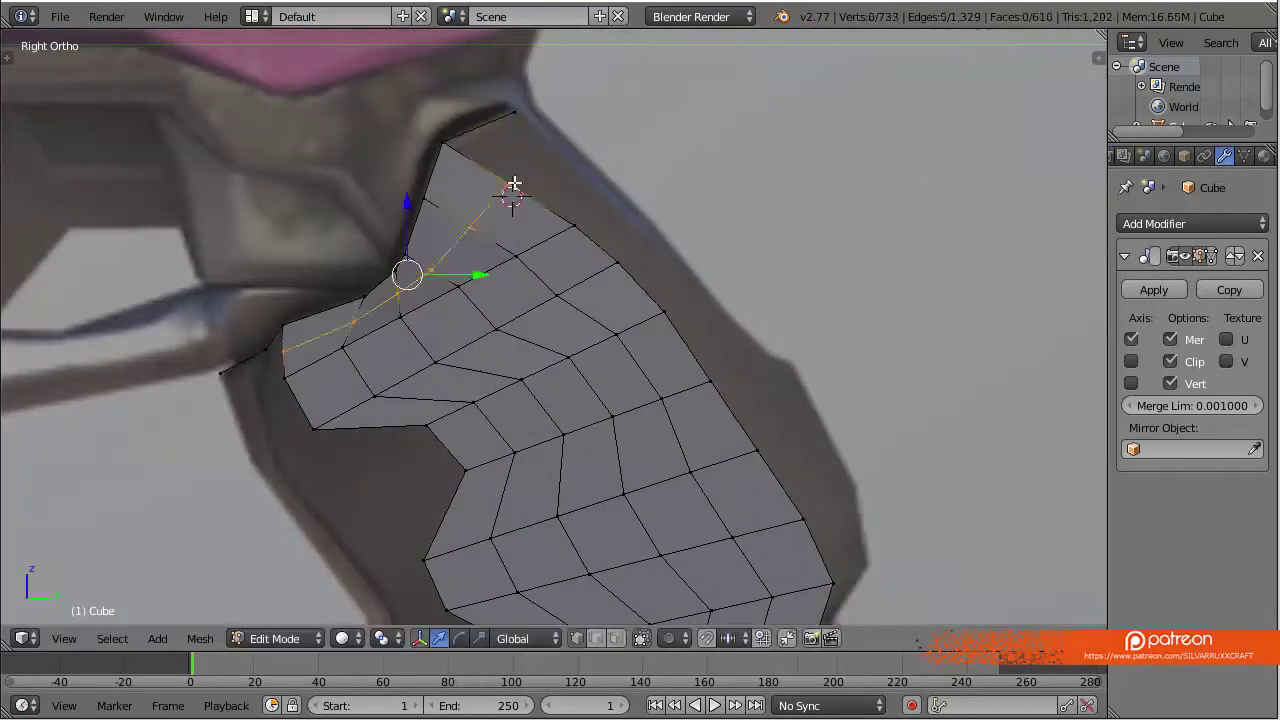
pyautogui.scroll(-5, 634, 229)
pyautogui.moveTo(512, 185)
pyautogui.mouseDown(button='middle')
pyautogui.moveTo(634, 229)
pyautogui.moveTo(477, 351)
pyautogui.mouseUp(button='middle')
# Select the edge loop around the grip panel's border, checking it in wireframe
pyautogui.press('KP_1')
pyautogui.press('a')
pyautogui.press('KP_1')
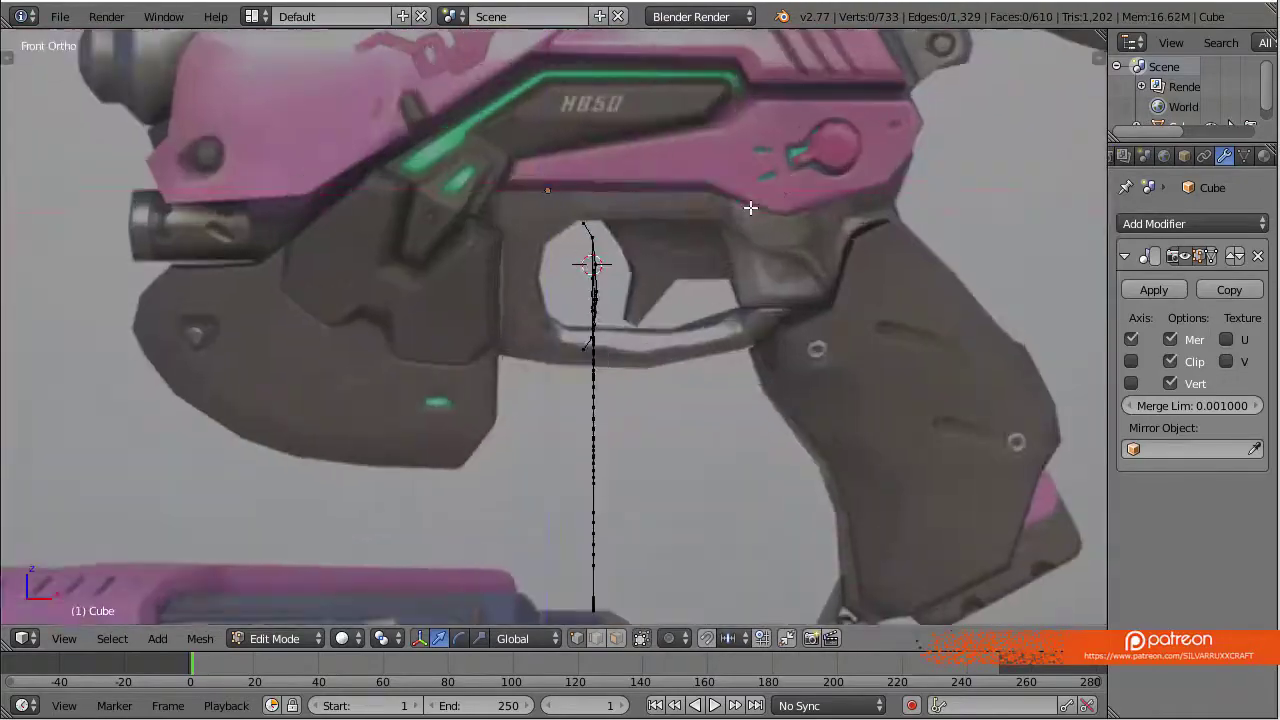
pyautogui.press('z')
pyautogui.moveTo(750, 207)
pyautogui.mouseDown(button='middle')
pyautogui.moveTo(789, 106)
pyautogui.moveTo(479, 389)
pyautogui.mouseUp(button='middle')
pyautogui.press('z')
pyautogui.keyDown('alt'); pyautogui.rightClick(479, 389); pyautogui.keyUp('alt')
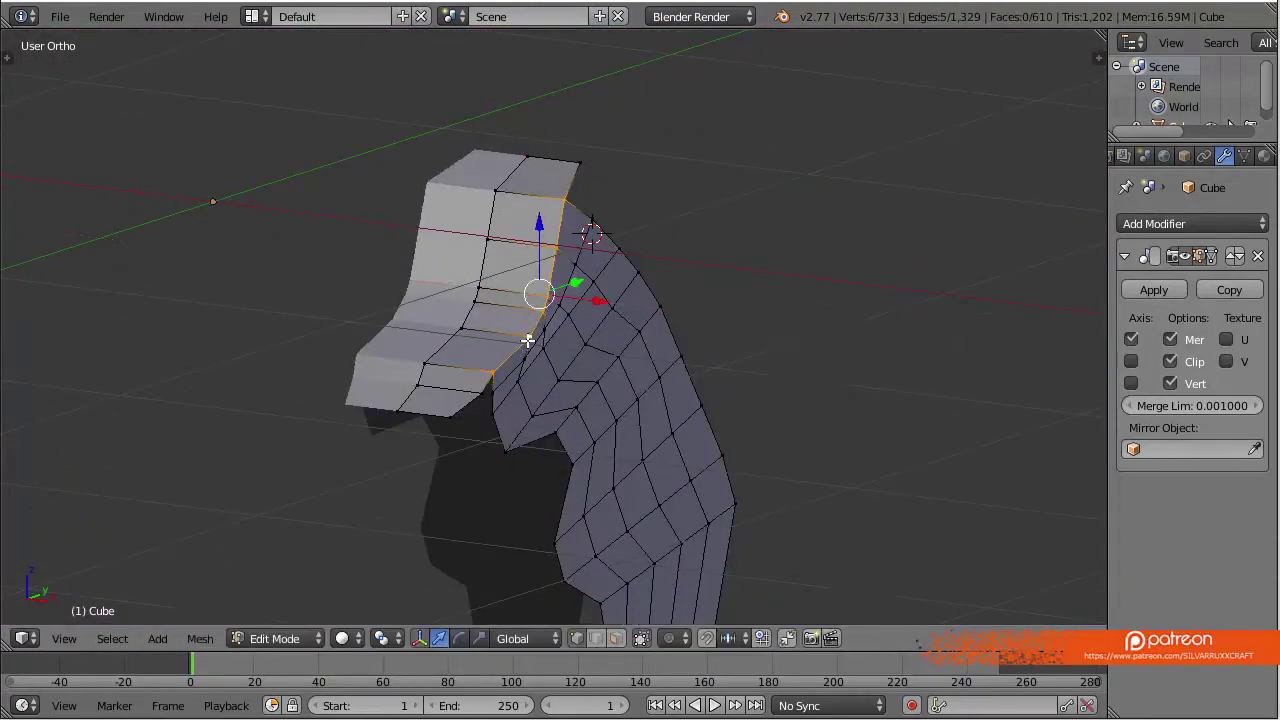
pyautogui.moveTo(527, 340)
pyautogui.mouseDown(button='middle')
pyautogui.moveTo(629, 274)
pyautogui.moveTo(434, 160)
pyautogui.mouseUp(button='middle')
pyautogui.press('a')
pyautogui.press('KP_3')
# Isolate the grip panel and return to the side view with everything deselected
pyautogui.scroll(-2, 700, 267)
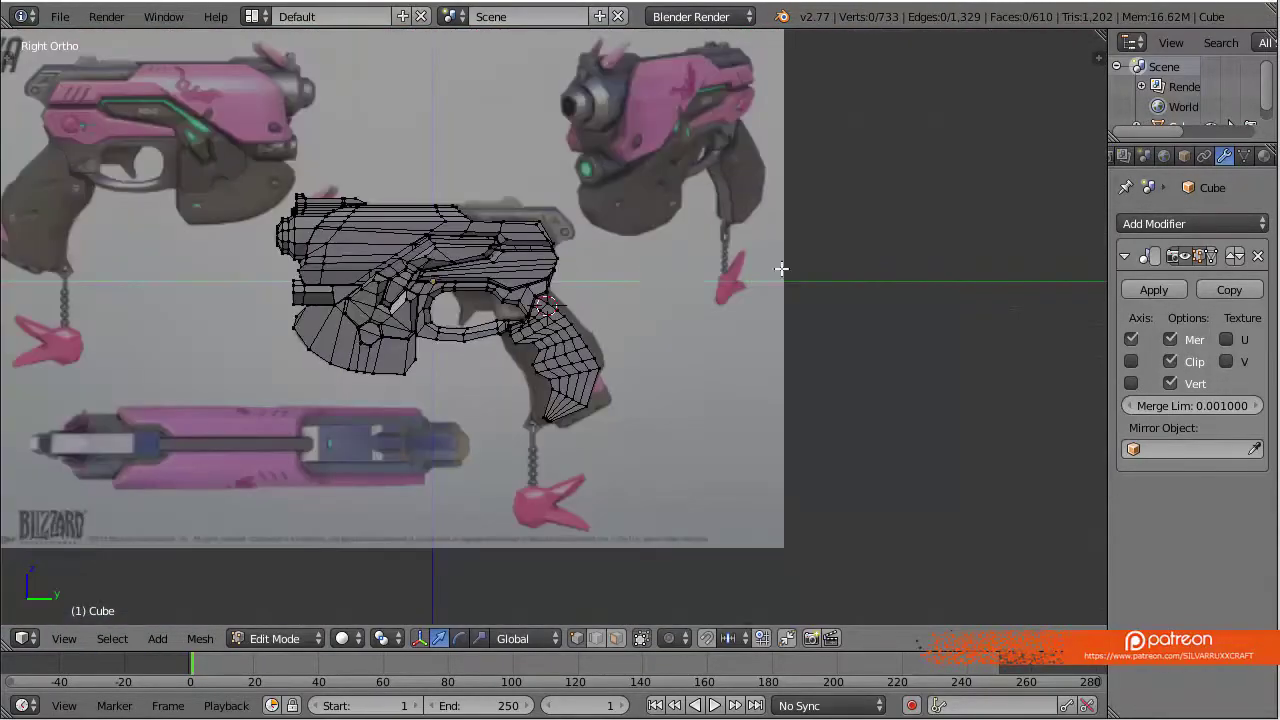
pyautogui.scroll(3, 781, 268)
pyautogui.press('l')
pyautogui.hotkey('shift', 'h')
pyautogui.moveTo(577, 526); pyautogui.dragTo(662, 463, button='middle')
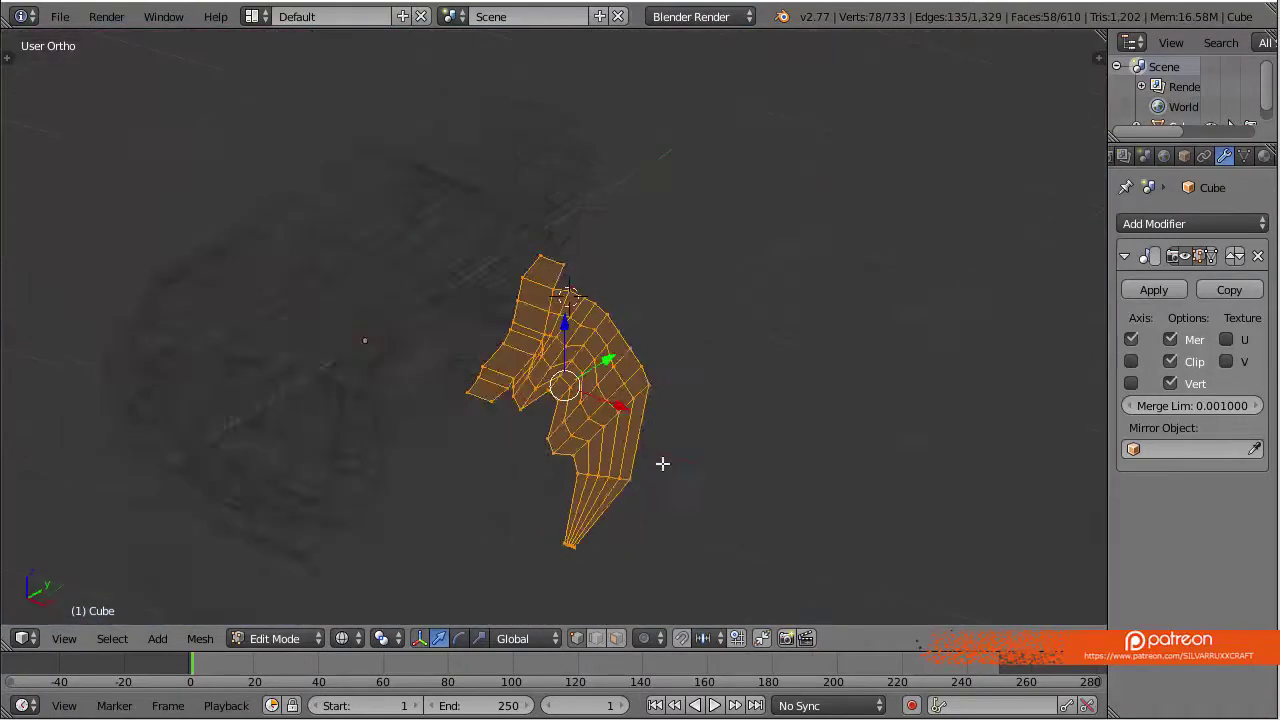
pyautogui.press('KP_3')
pyautogui.press('a')
pyautogui.scroll(3, 373, 260)
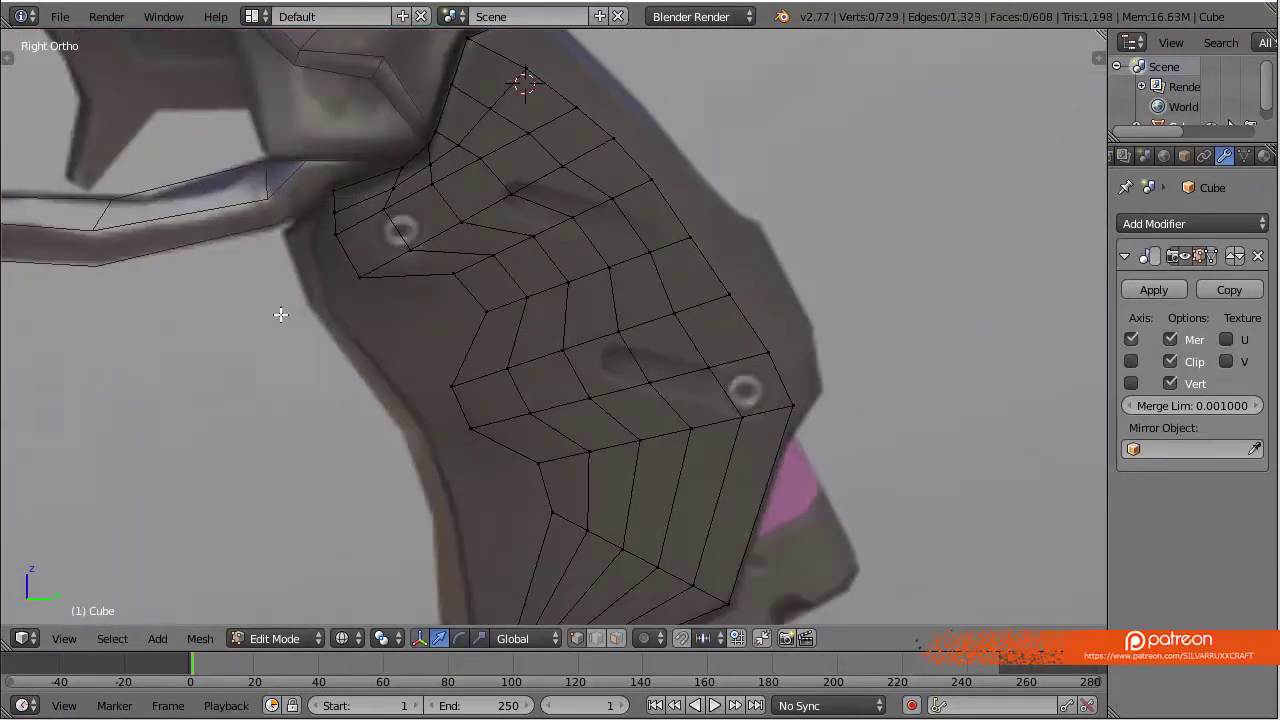
# Extrude more vertices along the grip panel's left edge and adjust their positions
pyautogui.press('KP_7')
pyautogui.press('KP_3')
pyautogui.scroll(-2, 609, 285)
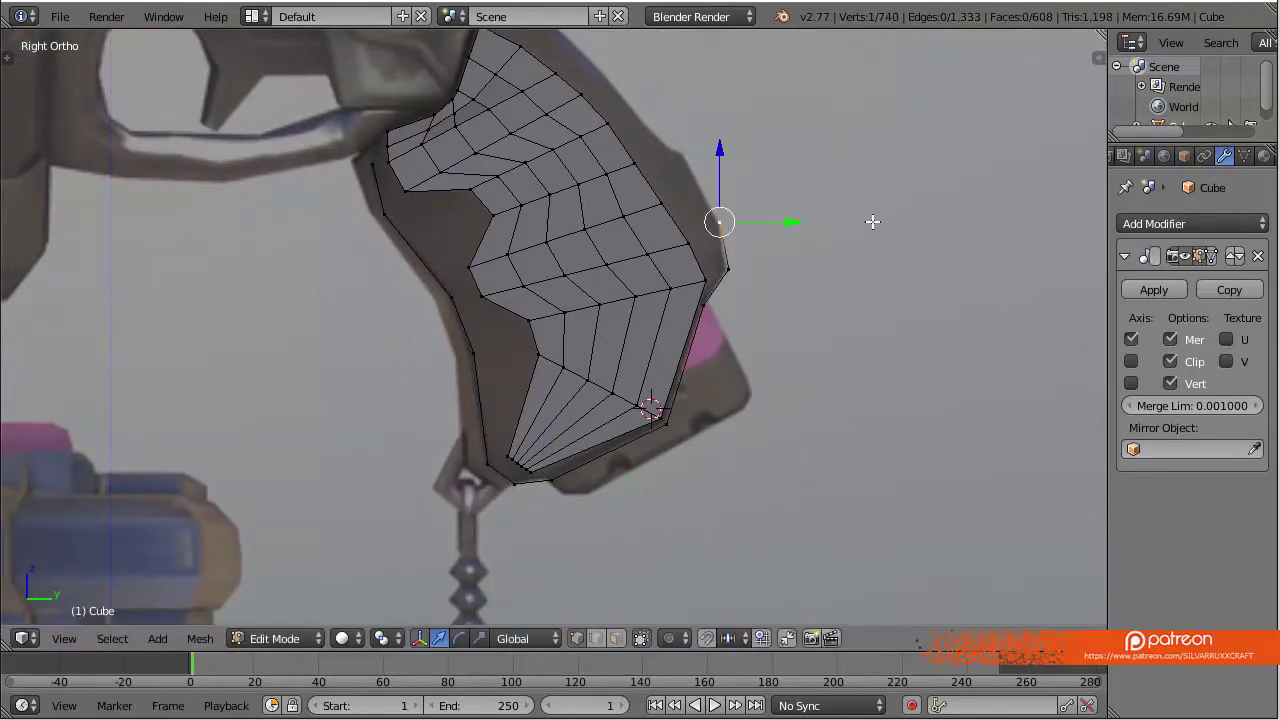
pyautogui.scroll(-2, 720, 145)
pyautogui.click(714, 320)
pyautogui.scroll(3, 606, 220)
pyautogui.moveTo(606, 220)
pyautogui.mouseDown(button='middle')
pyautogui.moveTo(643, 266)
pyautogui.moveTo(585, 207)
pyautogui.mouseUp(button='middle')
pyautogui.press('ctrl+KP_1')
pyautogui.press('v')
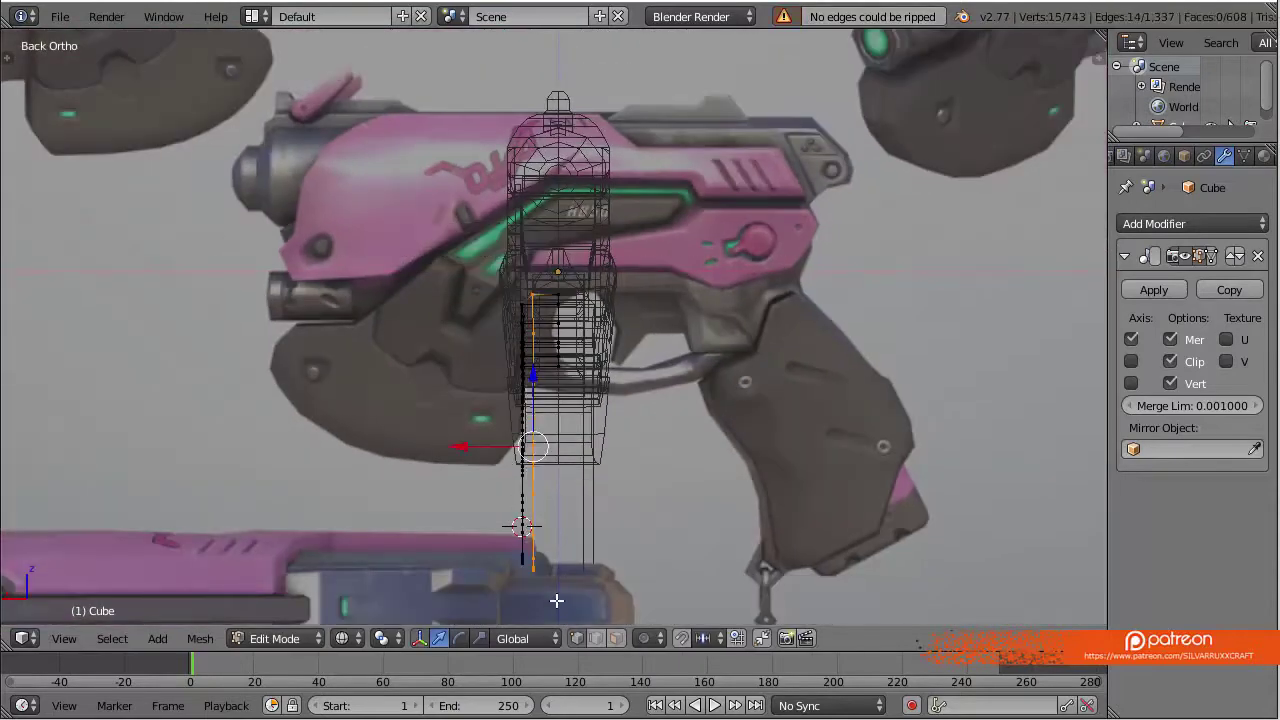
pyautogui.press('KP_3')
pyautogui.scroll(4, 577, 468)
pyautogui.scroll(3, 535, 273)
# Connect vertices across the grip's fan of faces with J and add a loop cut
pyautogui.rightClick(535, 273)
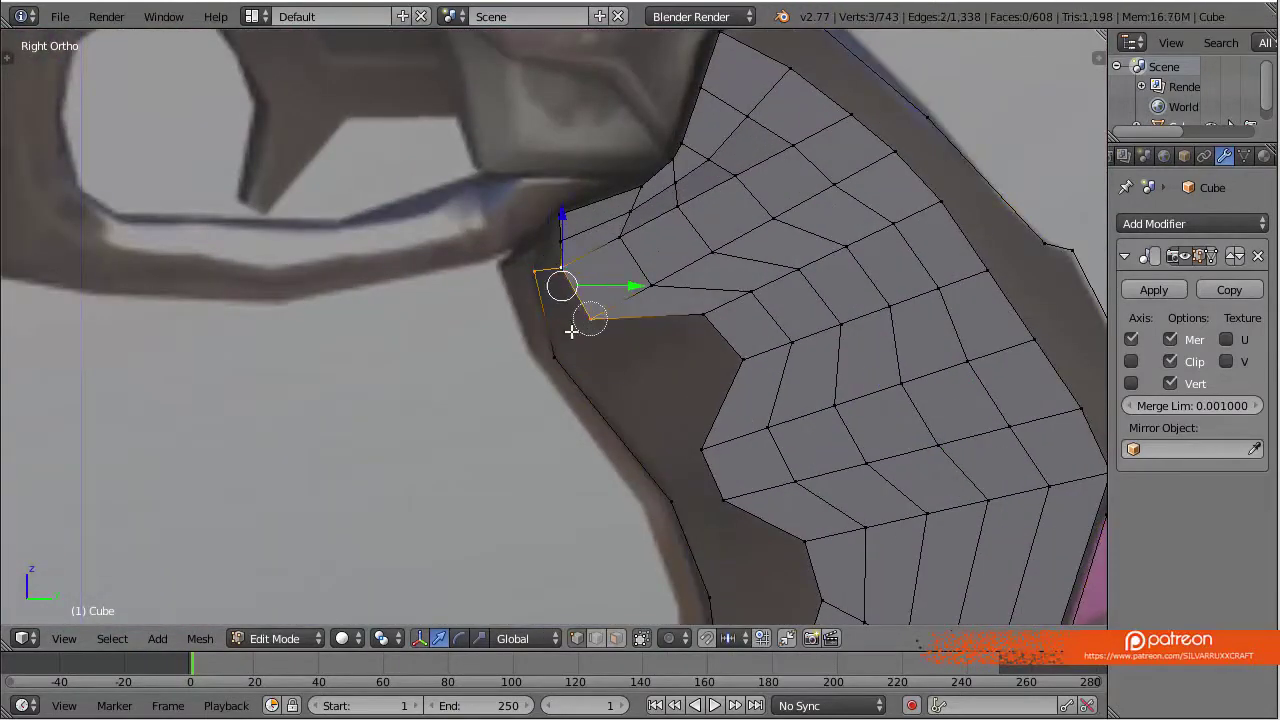
pyautogui.scroll(-3, 560, 352)
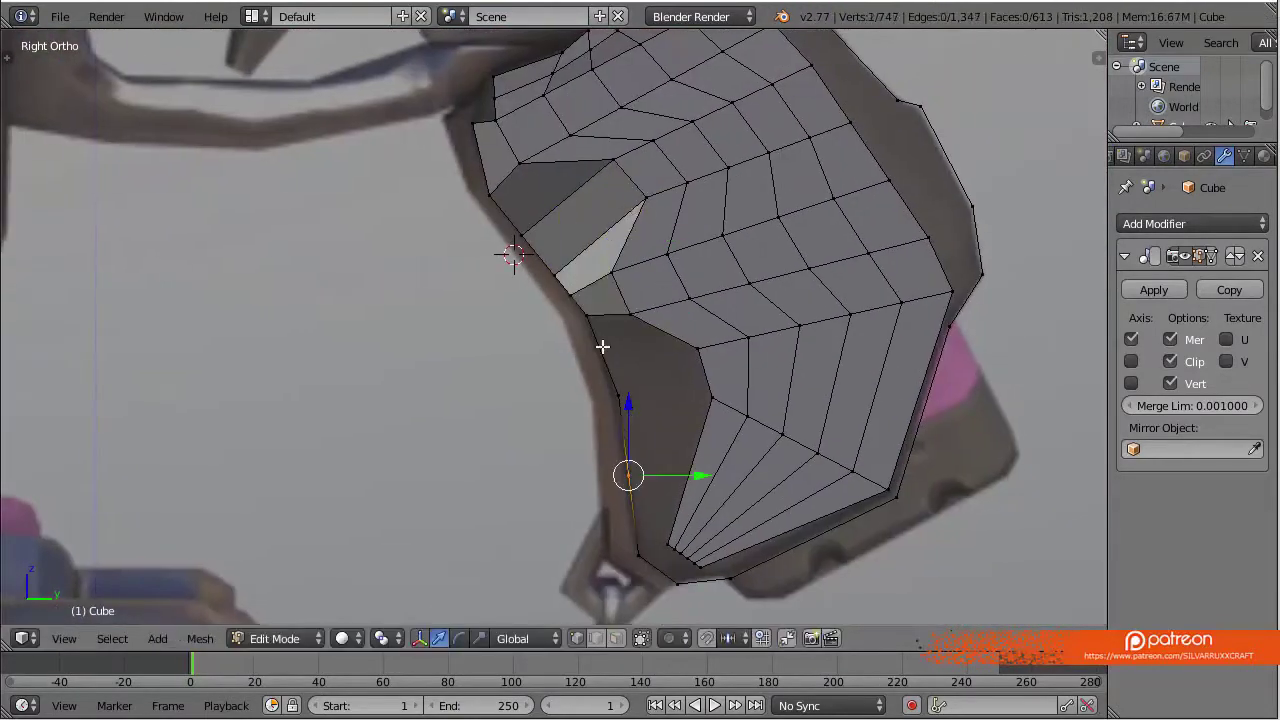
pyautogui.scroll(3, 703, 335)
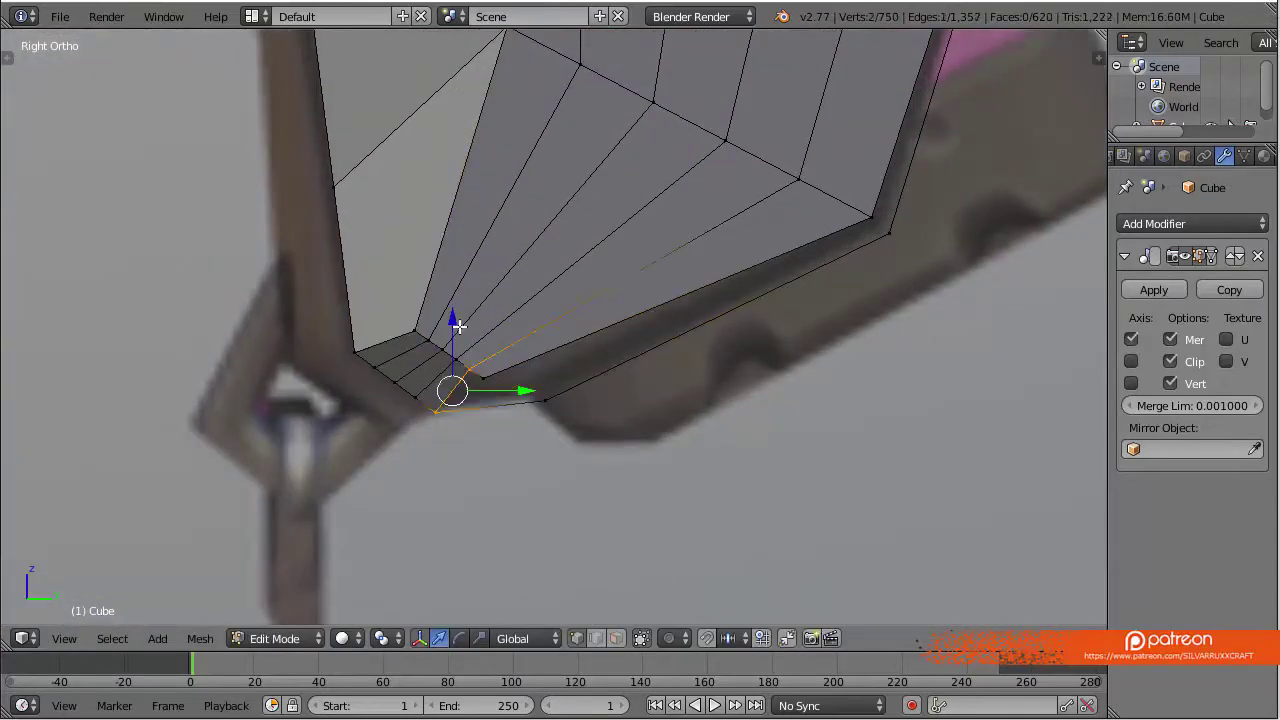
pyautogui.hotkey('ctrl', 'r')
pyautogui.click(513, 316)
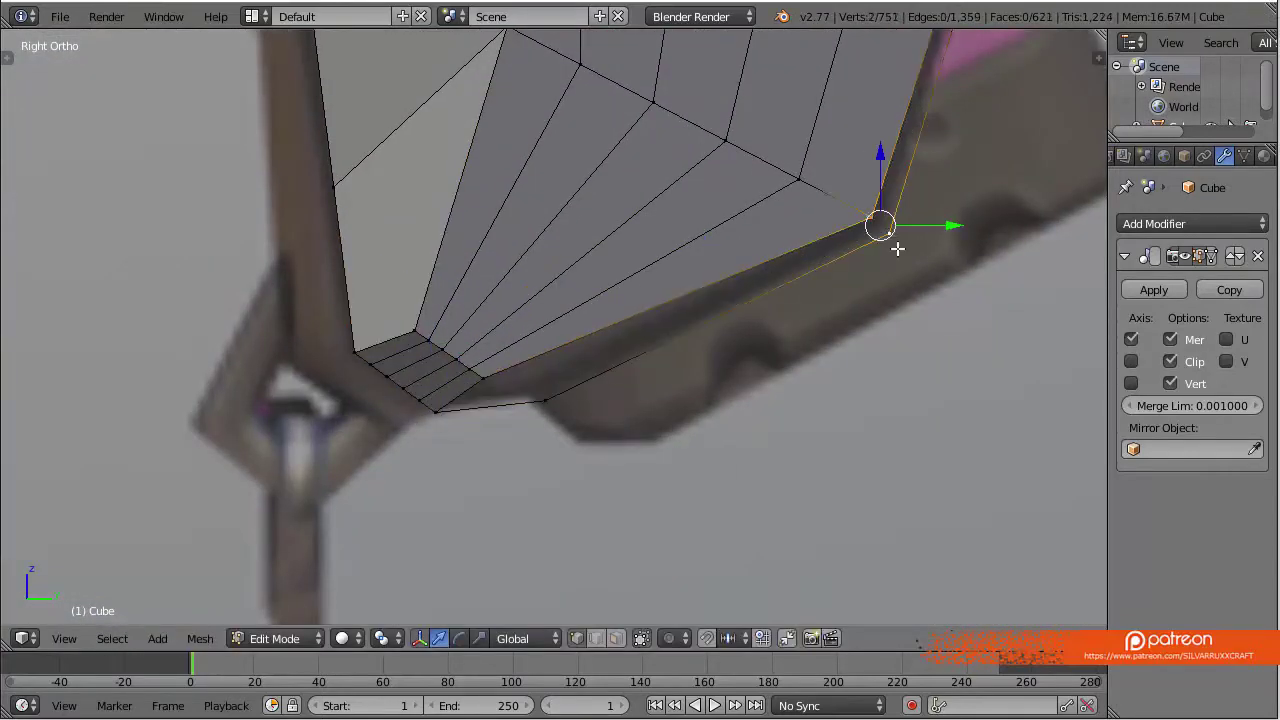
pyautogui.scroll(-3, 506, 379)
pyautogui.hotkey('ctrl', 'r')
pyautogui.click(540, 515)
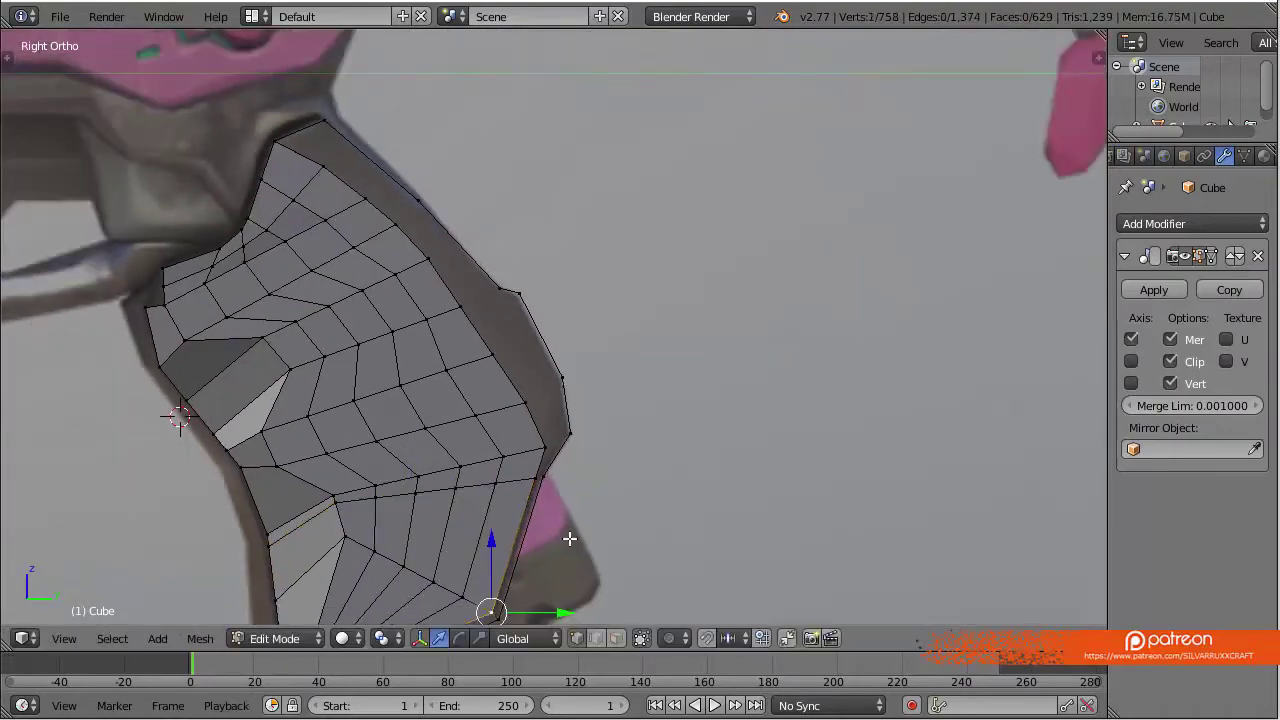
pyautogui.keyDown('shift'); pyautogui.rightClick(456, 327); pyautogui.keyUp('shift')
pyautogui.press('j')
pyautogui.keyDown('shift'); pyautogui.moveTo(456, 327); pyautogui.dragTo(604, 325, button='middle'); pyautogui.keyUp('shift')
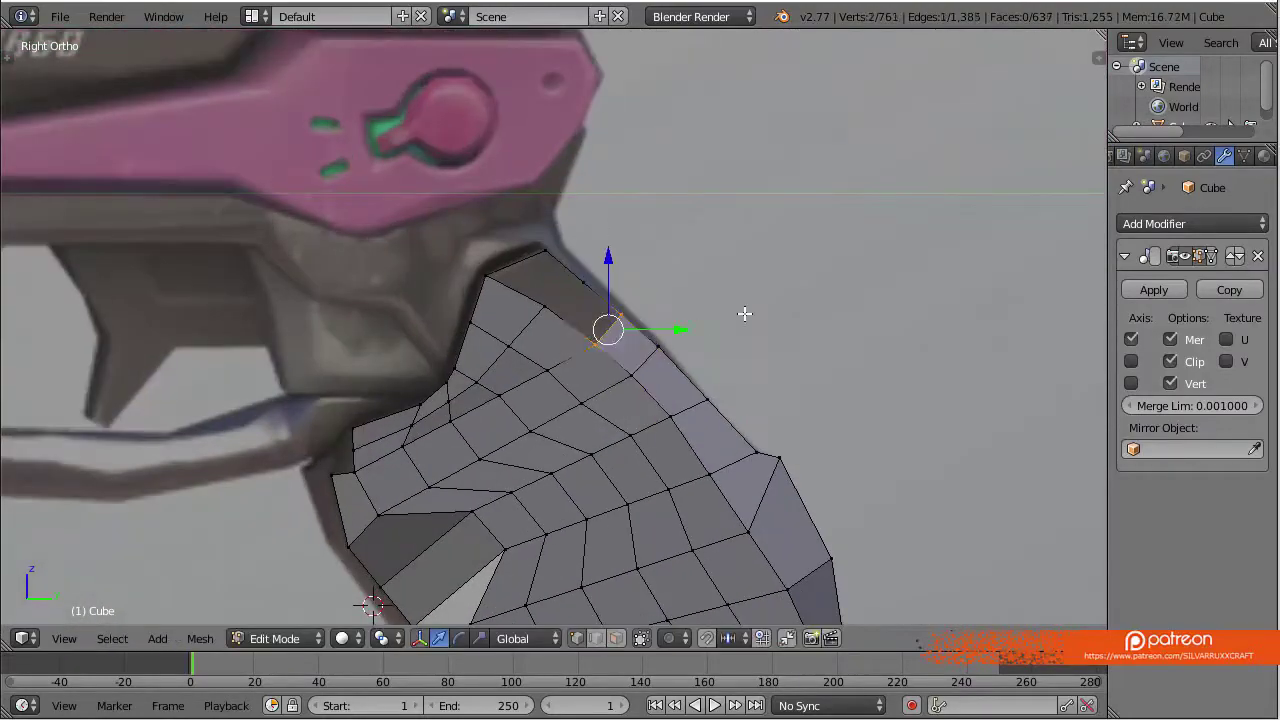
pyautogui.moveTo(744, 314); pyautogui.dragTo(457, 300, button='middle')
pyautogui.press('KP_3')
pyautogui.scroll(4, 611, 493)
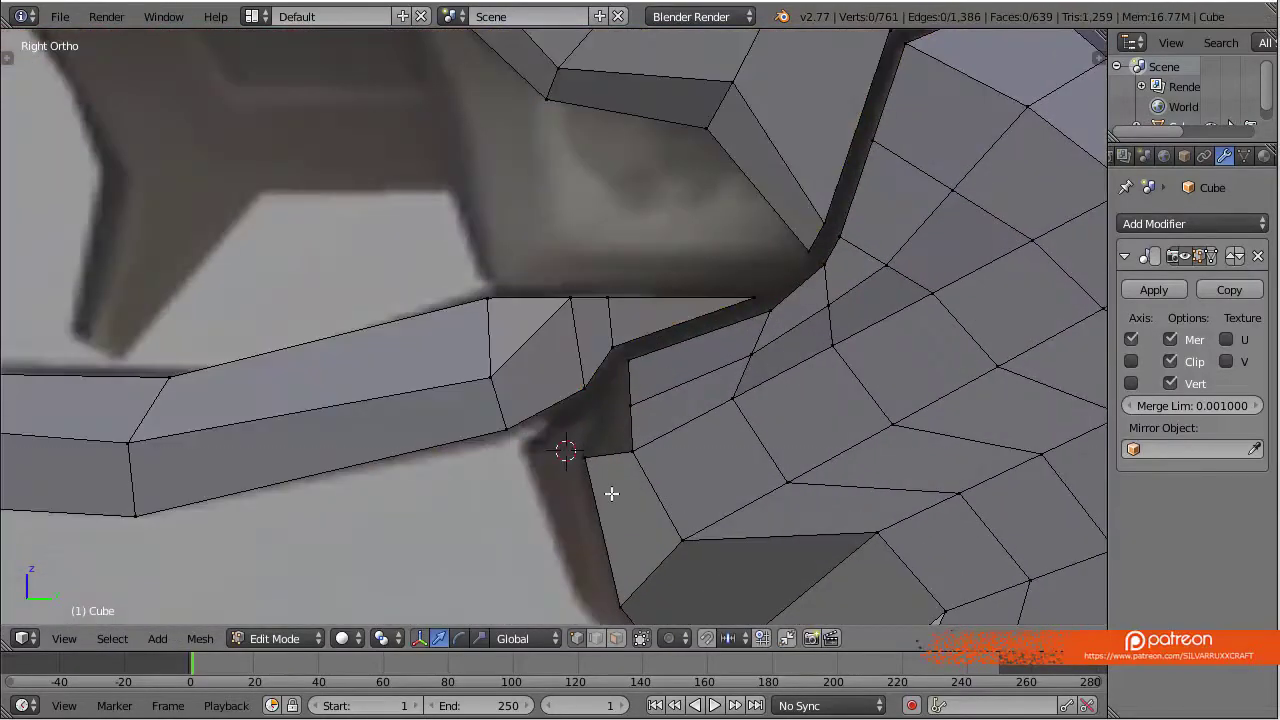
# Select the grip's outer boundary edge loop and extrude it into a thickened rim
pyautogui.keyDown('alt'); pyautogui.rightClick(607, 415); pyautogui.keyUp('alt')
pyautogui.moveTo(583, 531)
pyautogui.mouseDown(button='middle')
pyautogui.moveTo(646, 429)
pyautogui.moveTo(646, 503)
pyautogui.moveTo(725, 284)
pyautogui.moveTo(608, 428)
pyautogui.mouseUp(button='middle')
pyautogui.scroll(3, 894, 286)
pyautogui.scroll(-3, 814, 334)
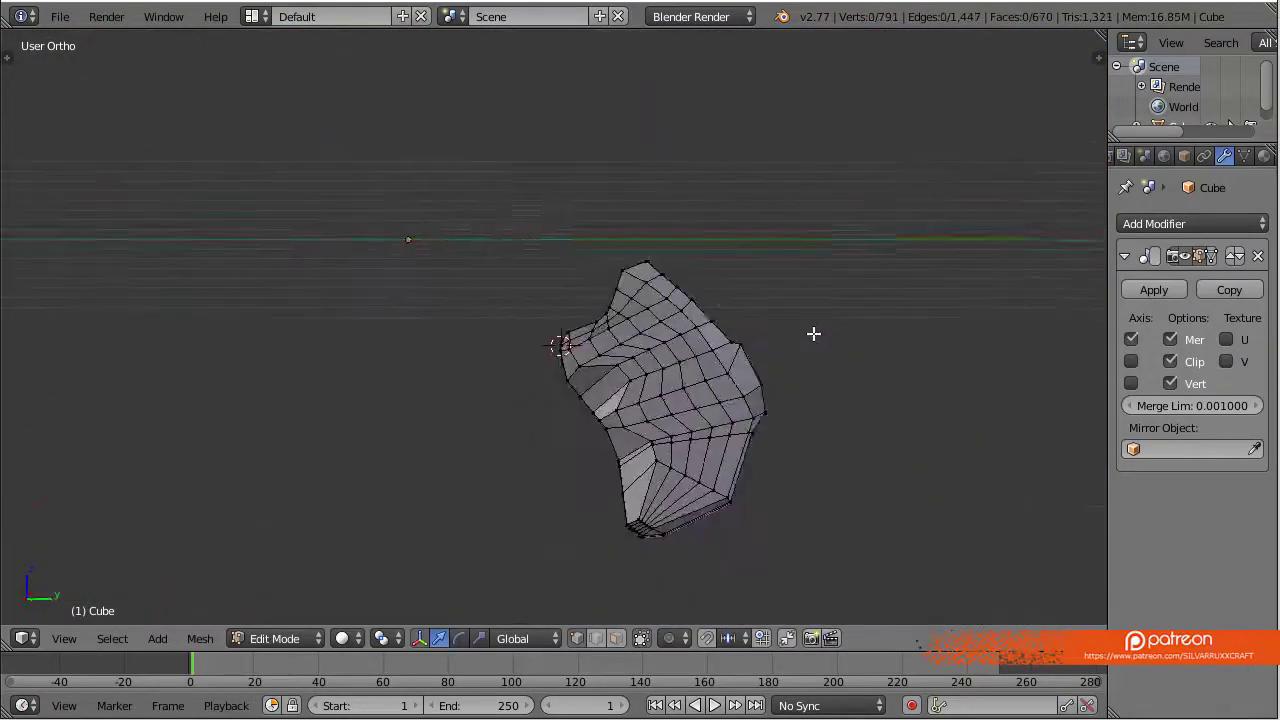
pyautogui.moveTo(814, 334); pyautogui.dragTo(285, 262, button='middle')
pyautogui.press('a')
pyautogui.press('KP_3')
# Reposition the grip corner vertices and pick out vertices along the front edge
pyautogui.scroll(5, 700, 237)
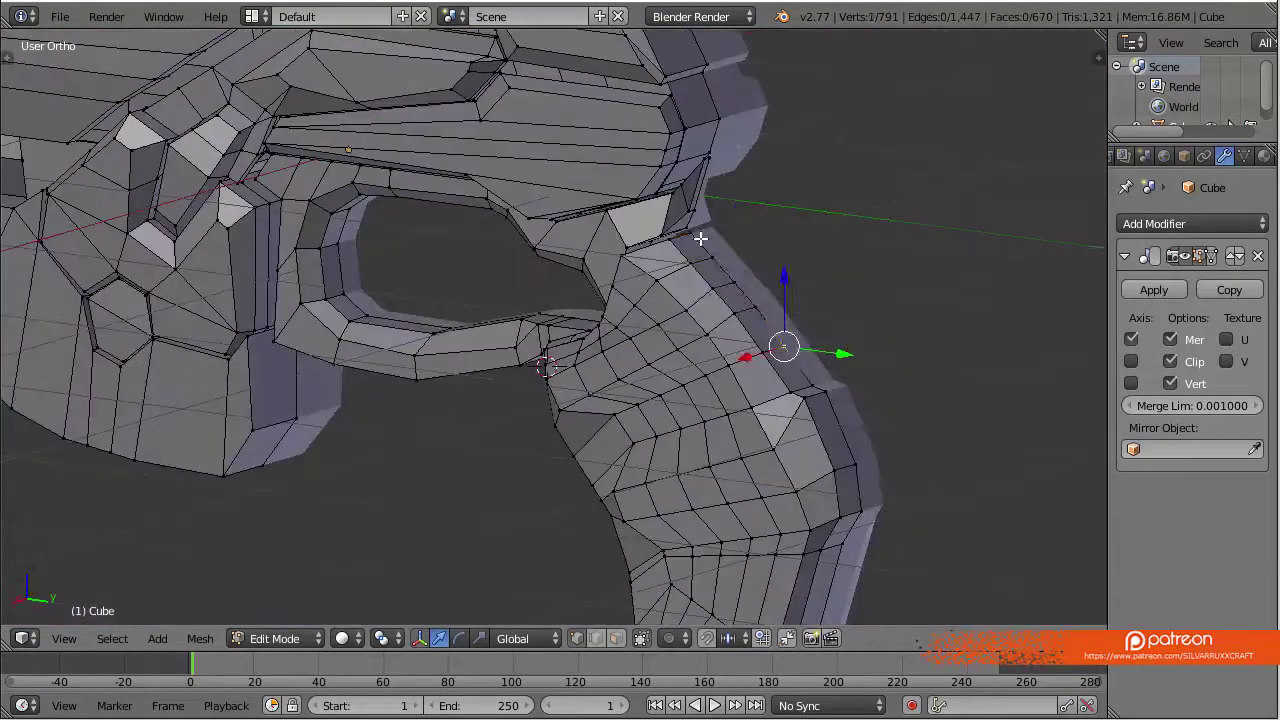
pyautogui.keyDown('alt'); pyautogui.rightClick(770, 265); pyautogui.keyUp('alt')
pyautogui.press('g')
pyautogui.click(862, 214)
pyautogui.scroll(4, 603, 440)
pyautogui.rightClick(597, 443)
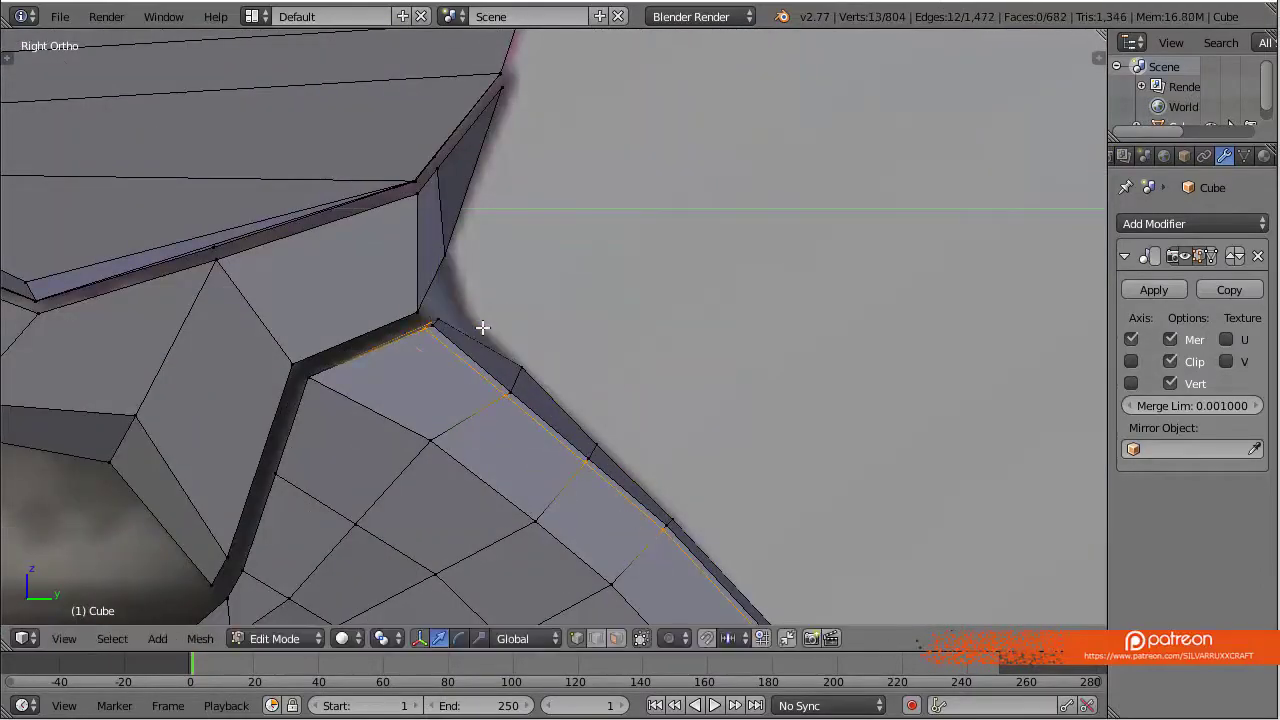
pyautogui.scroll(-5, 483, 327)
pyautogui.keyDown('alt'); pyautogui.rightClick(517, 300); pyautogui.keyUp('alt')
pyautogui.moveTo(517, 300)
pyautogui.mouseDown(button='middle')
pyautogui.moveTo(366, 311)
pyautogui.moveTo(657, 374)
pyautogui.mouseUp(button='middle')
# Select the grip's front edge loop in the Right Ortho side view
pyautogui.scroll(2, 641, 277)
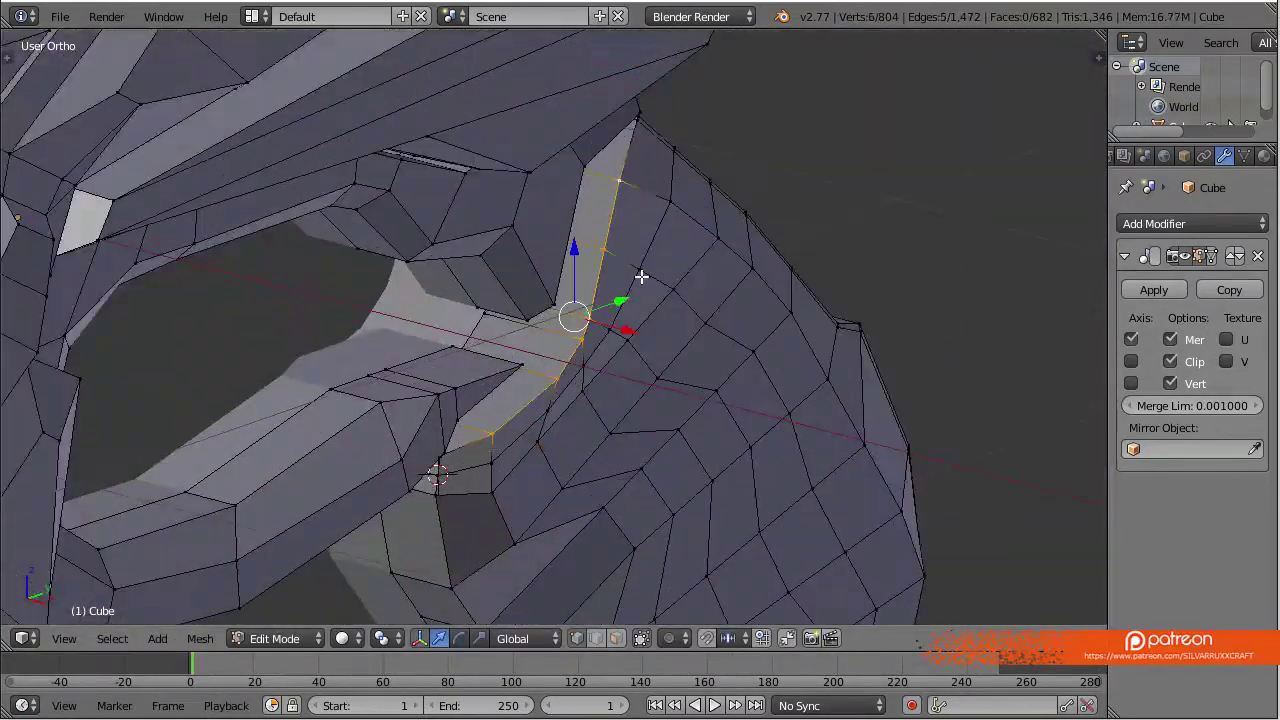
pyautogui.press('a')
pyautogui.scroll(-3, 641, 277)
pyautogui.scroll(-4, 514, 391)
pyautogui.scroll(-2, 529, 329)
pyautogui.moveTo(529, 329); pyautogui.dragTo(498, 391, button='middle')
pyautogui.scroll(5, 498, 391)
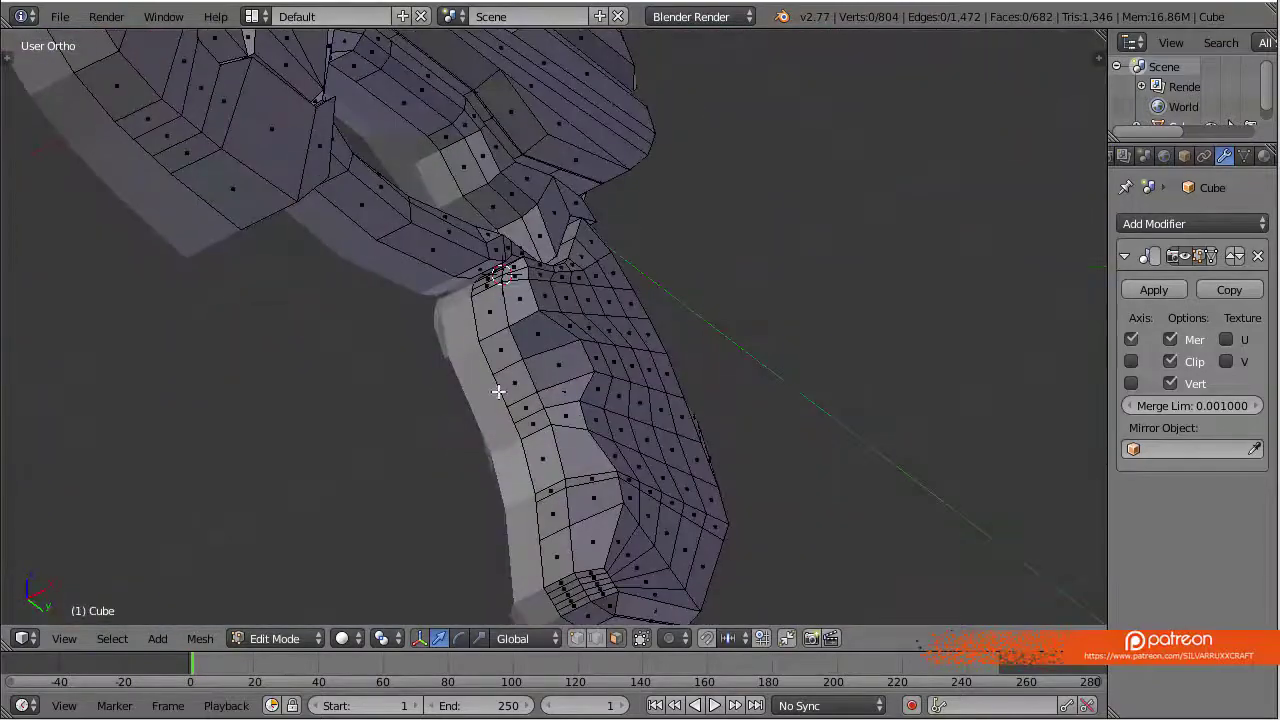
pyautogui.keyDown('alt'); pyautogui.rightClick(498, 391); pyautogui.keyUp('alt')
pyautogui.press('KP_3')
pyautogui.press('x')
pyautogui.press('Escape')
# Extrude the front edge loop down to the base, adding a strip of faces for depth
pyautogui.press('g')
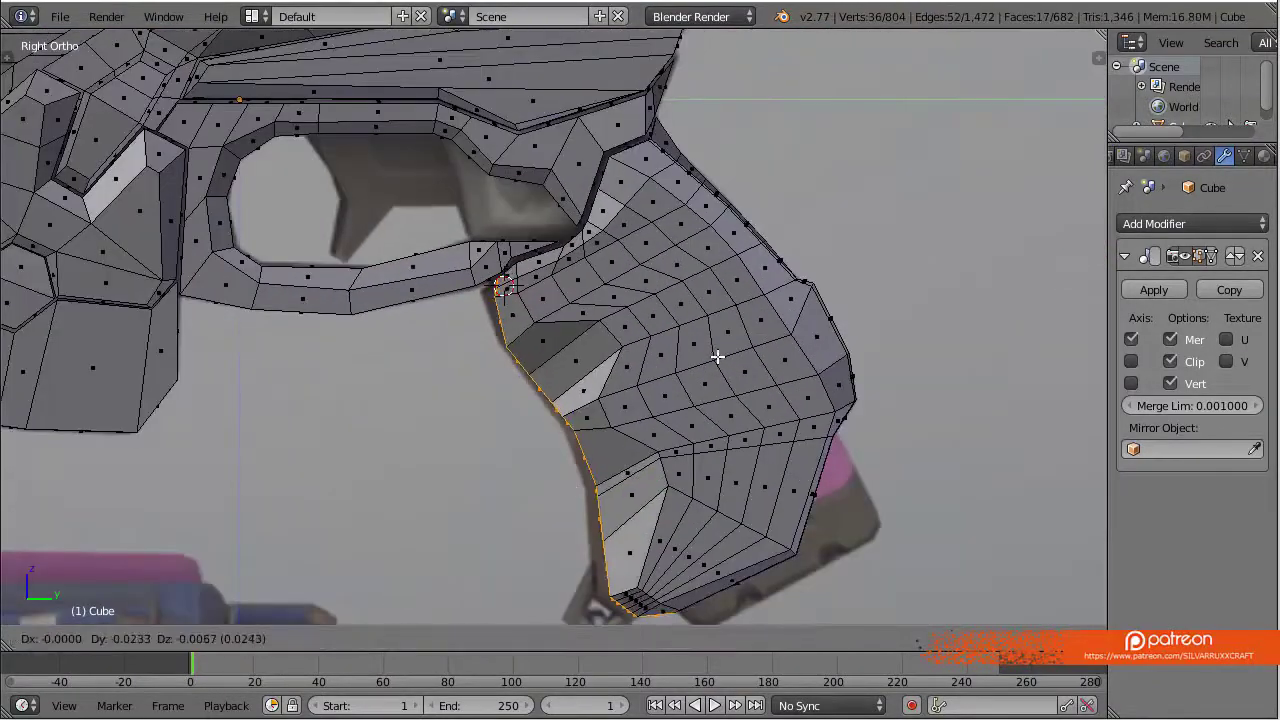
pyautogui.moveTo(717, 362); pyautogui.dragTo(614, 380, button='middle')
pyautogui.press('KP_3')
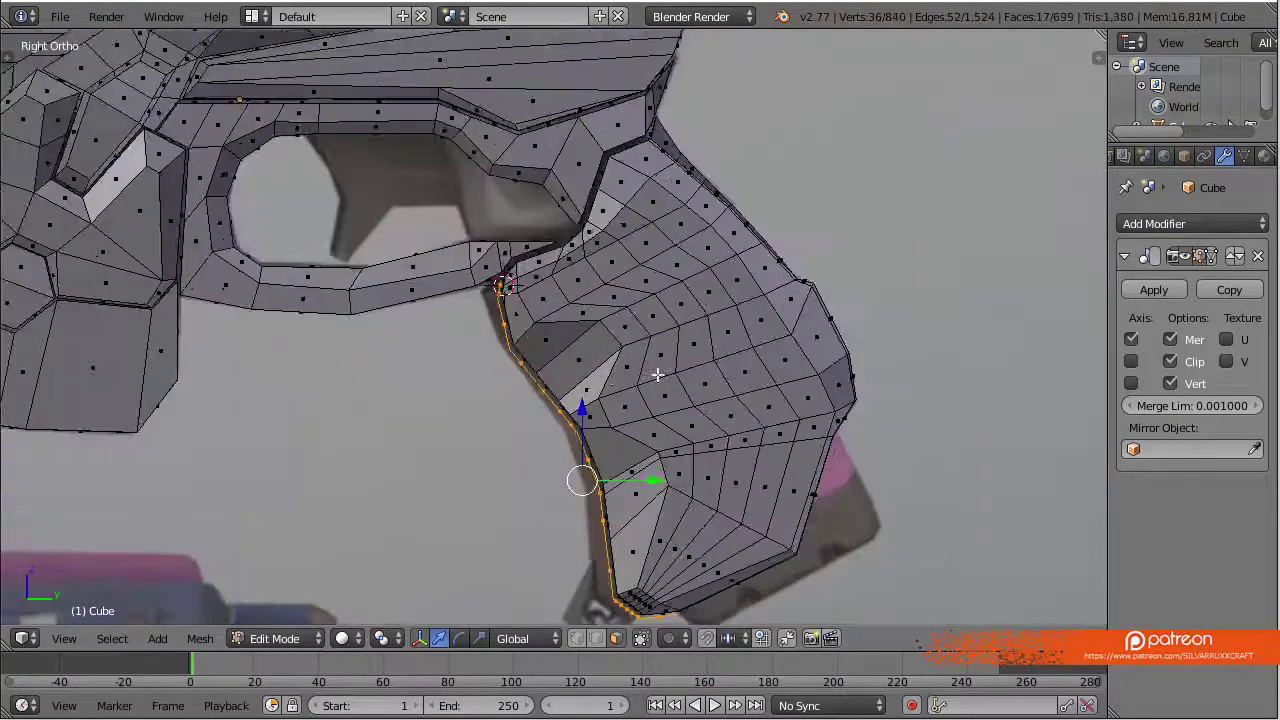
pyautogui.scroll(2, 654, 371)
pyautogui.scroll(-3, 766, 320)
pyautogui.moveTo(760, 345); pyautogui.dragTo(703, 357, button='middle')
# Delete the stray face beneath the grip in the side view
pyautogui.press('KP_3')
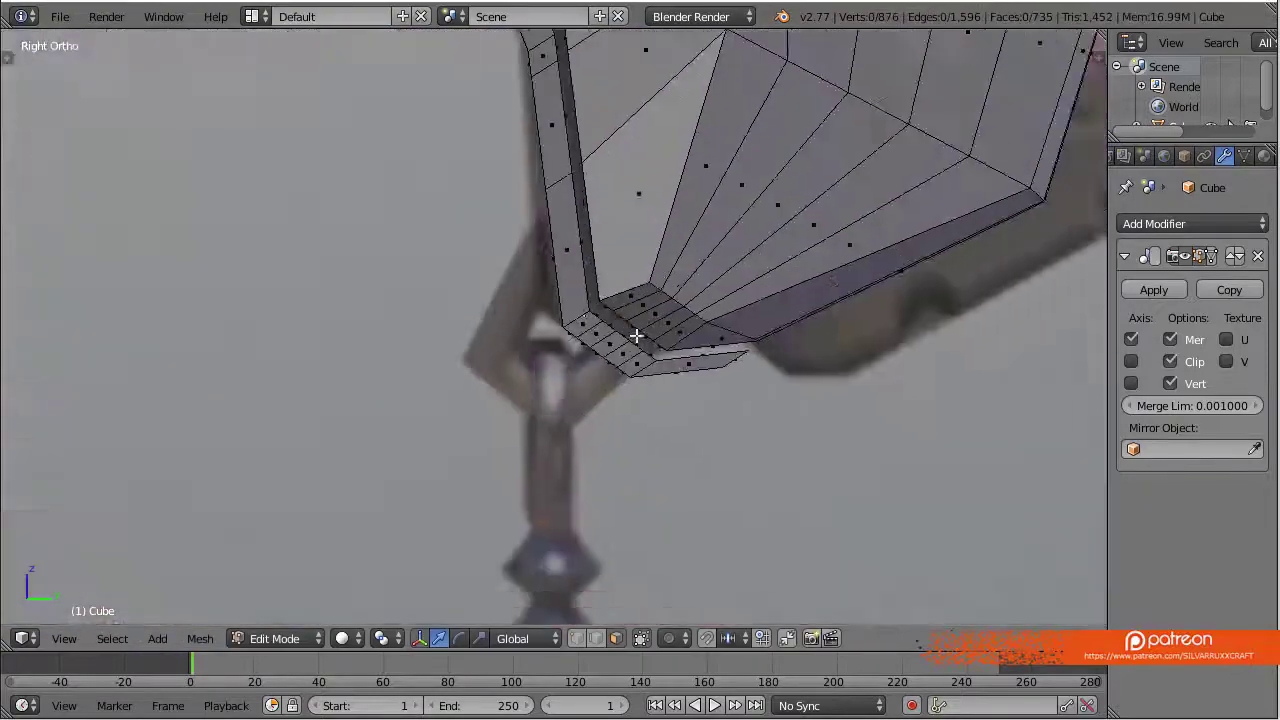
pyautogui.scroll(3, 805, 335)
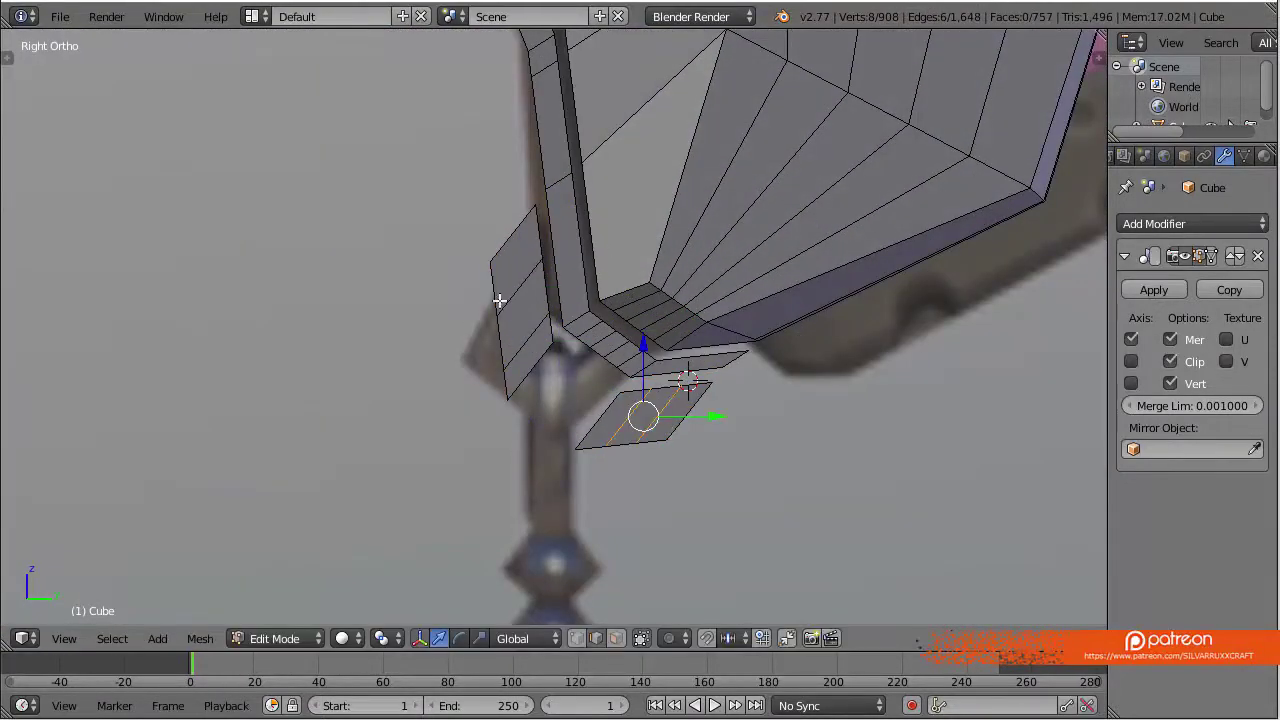
pyautogui.press('x')
pyautogui.click(636, 418)
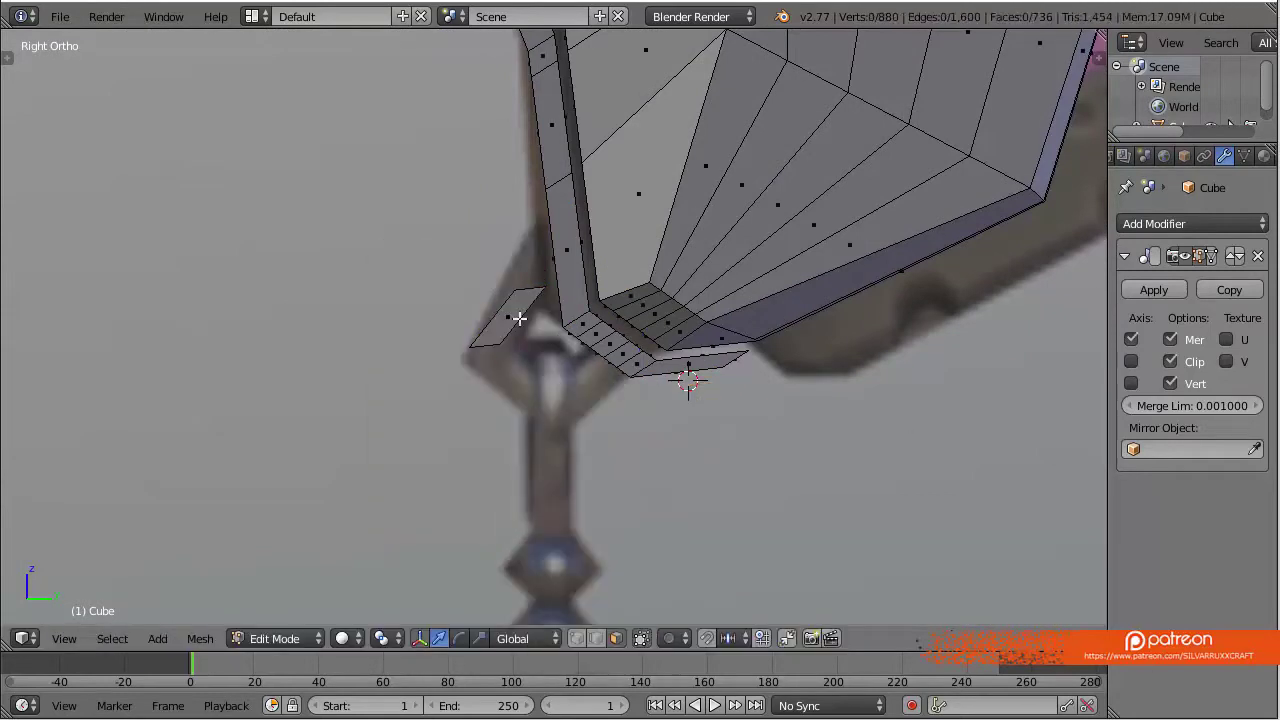
# Line up the grip-base edge with the lanyard ring and extrude it to extend the mount
pyautogui.press('x')
pyautogui.click(581, 404)
pyautogui.scroll(1, 560, 320)
pyautogui.moveTo(508, 232); pyautogui.dragTo(512, 226, button='right')
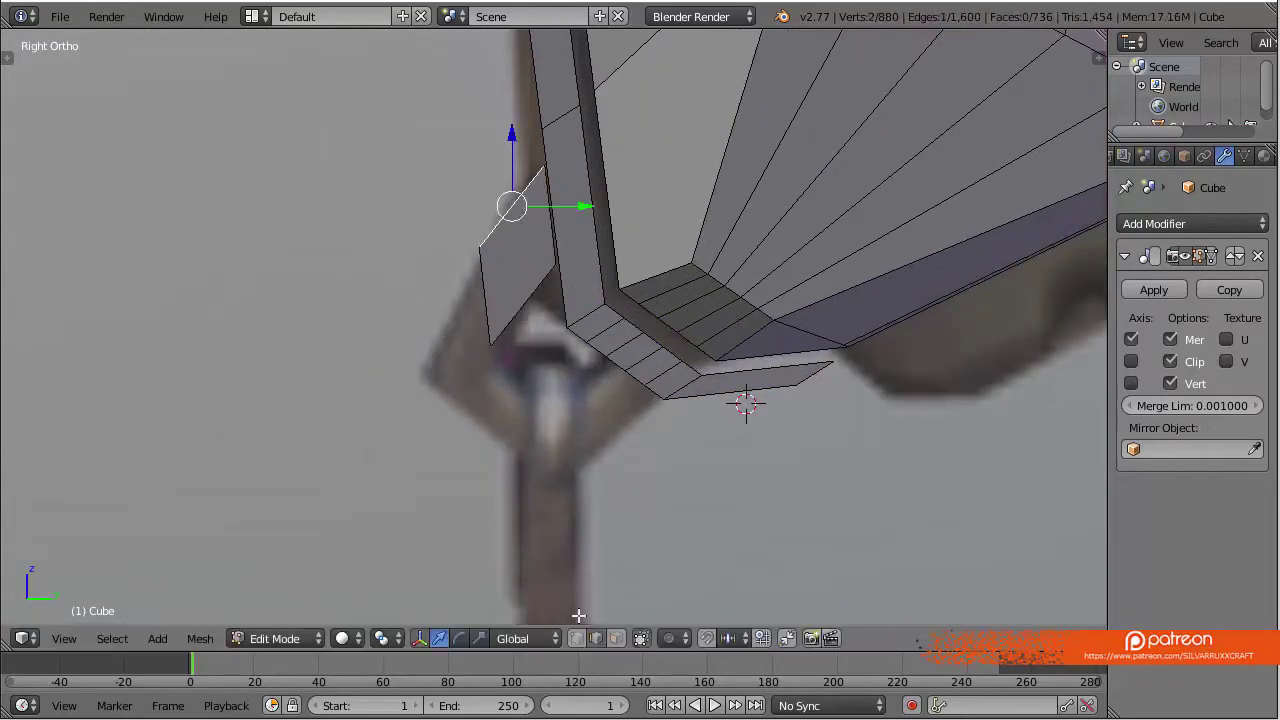
pyautogui.press('z')
pyautogui.moveTo(465, 345); pyautogui.dragTo(485, 382, button='right')
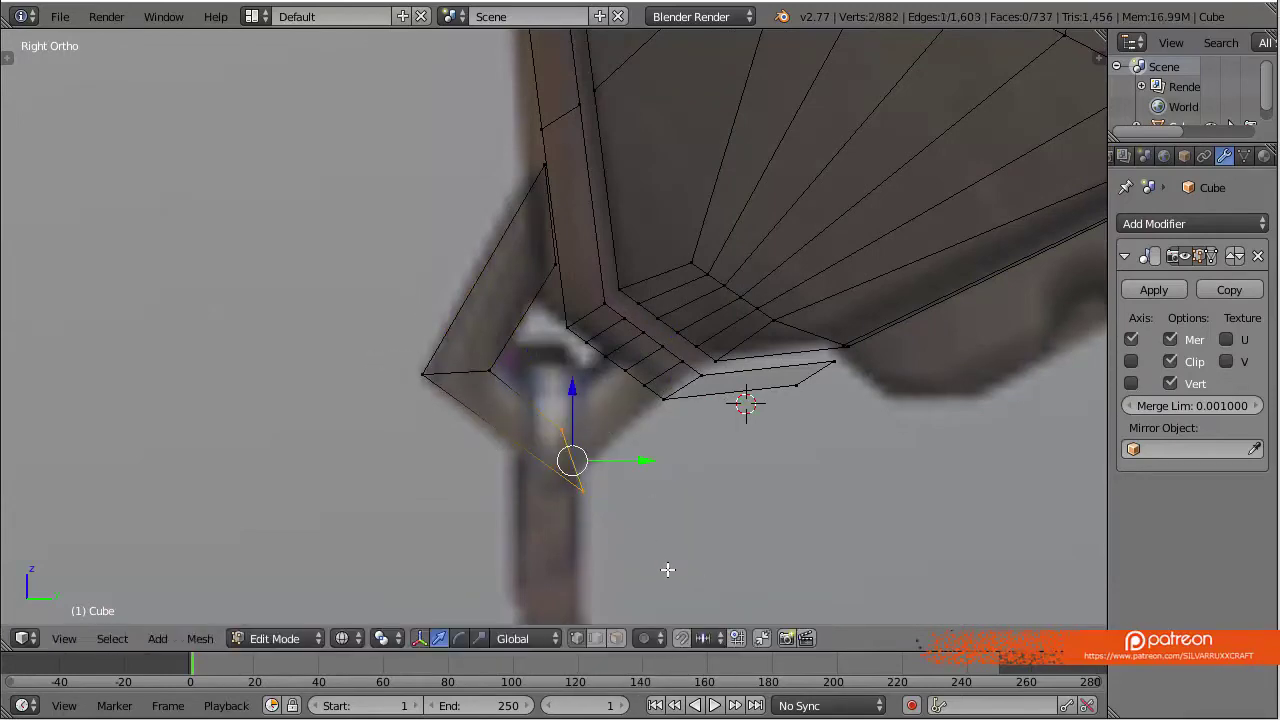
pyautogui.scroll(-1, 668, 570)
pyautogui.press('e')
pyautogui.press('z')
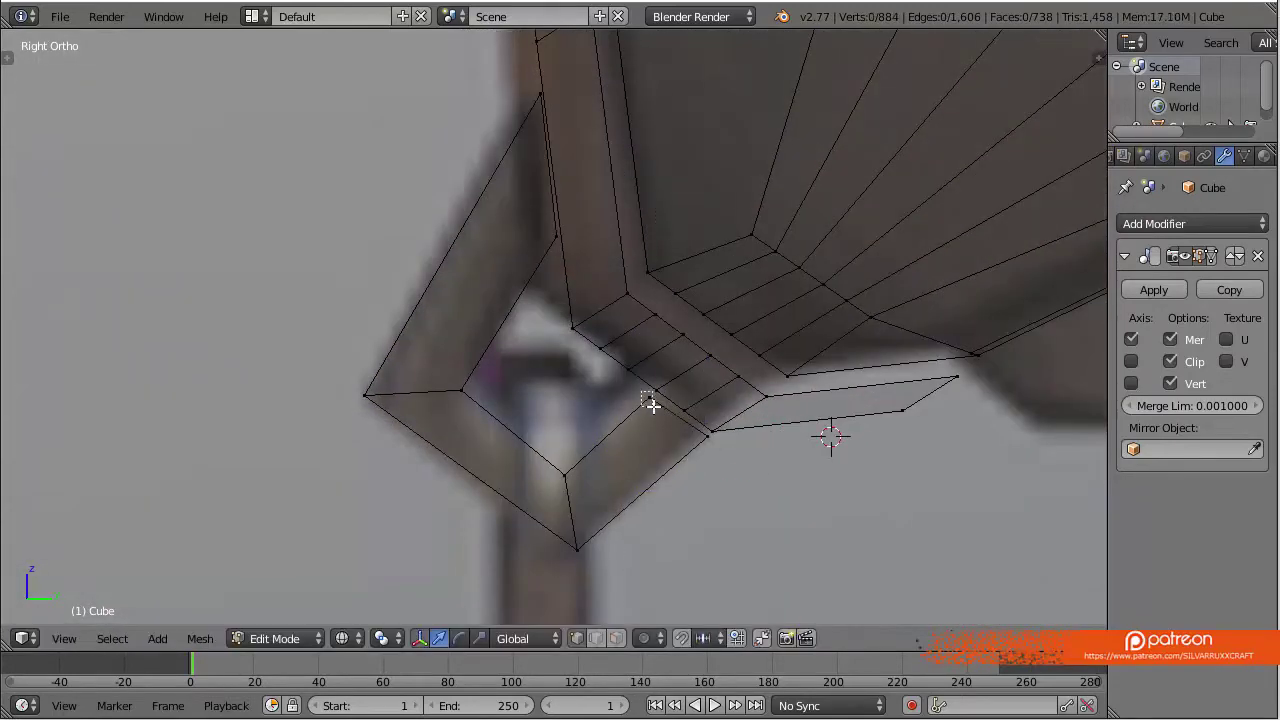
pyautogui.moveTo(651, 400)
pyautogui.mouseDown(button='middle')
pyautogui.moveTo(743, 403)
pyautogui.moveTo(721, 371)
pyautogui.moveTo(686, 374)
pyautogui.mouseUp(button='middle')
# Extrude the grip's bottom boundary edges outward twice around the lanyard mount
pyautogui.press('l')
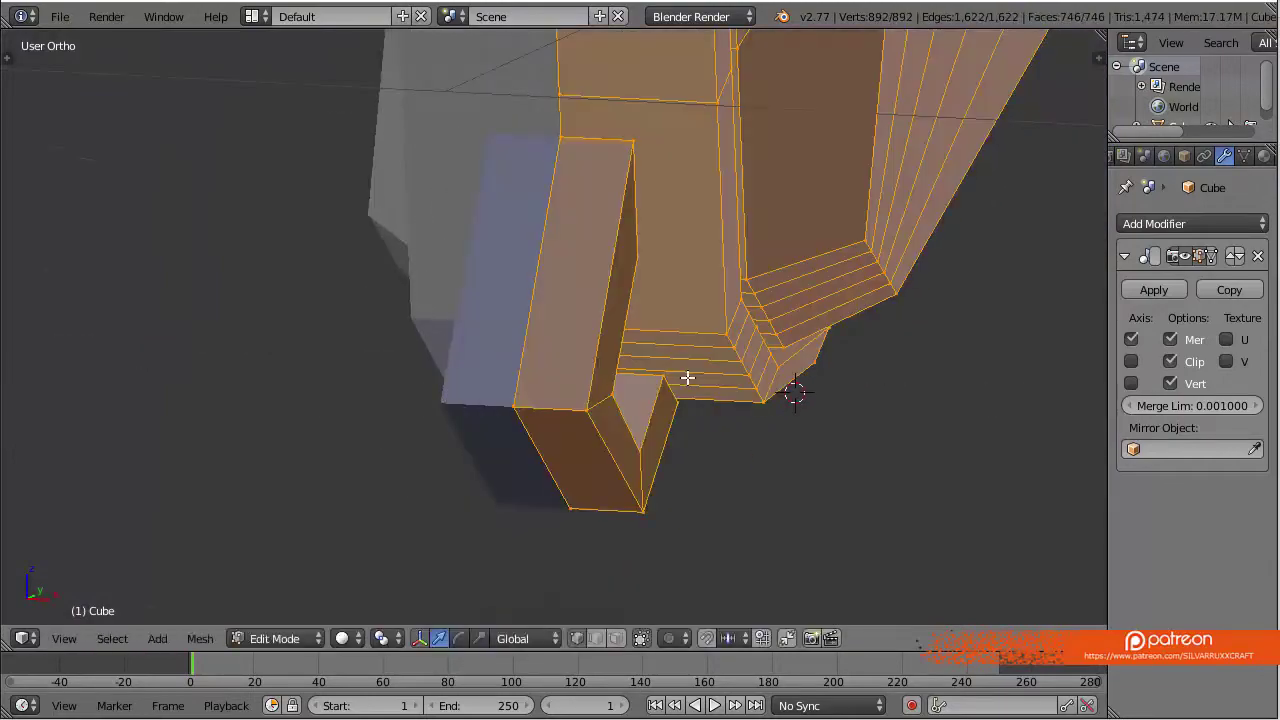
pyautogui.press('z')
pyautogui.press('KP_3')
pyautogui.scroll(2, 686, 177)
pyautogui.scroll(-1, 755, 281)
pyautogui.press('z')
pyautogui.keyDown('alt'); pyautogui.rightClick(755, 281); pyautogui.keyUp('alt')
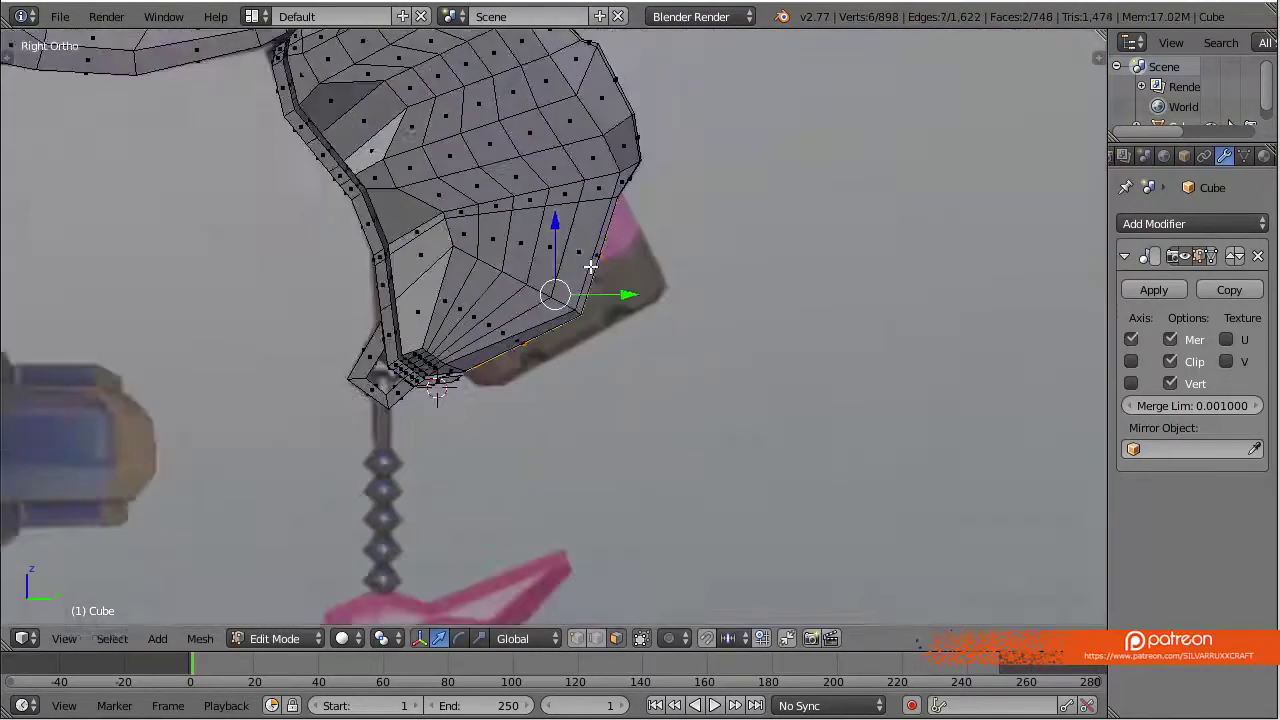
pyautogui.scroll(2, 718, 295)
pyautogui.press('e')
pyautogui.press('e')
pyautogui.click(765, 201)
pyautogui.press('z')
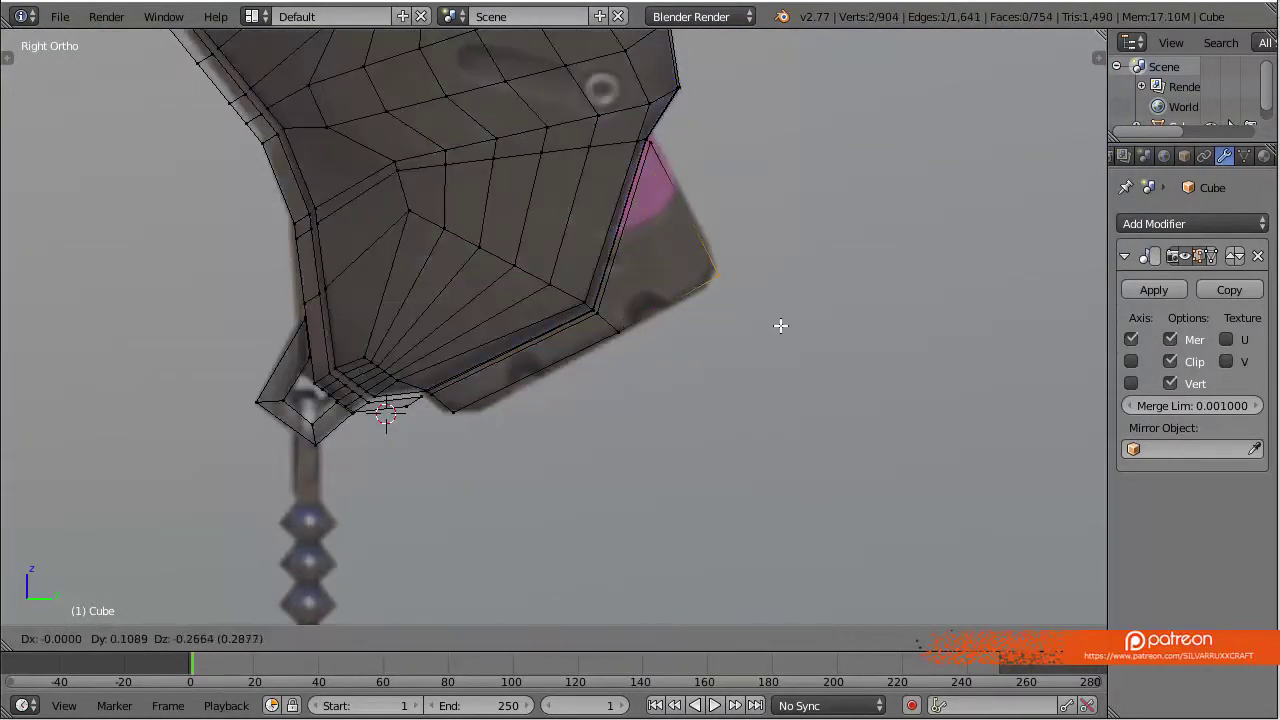
pyautogui.click(780, 325)
# Box-select and slide the mount edges, then merge the overlapping vertices
pyautogui.press('a')
pyautogui.scroll(2, 390, 450)
pyautogui.press('b')
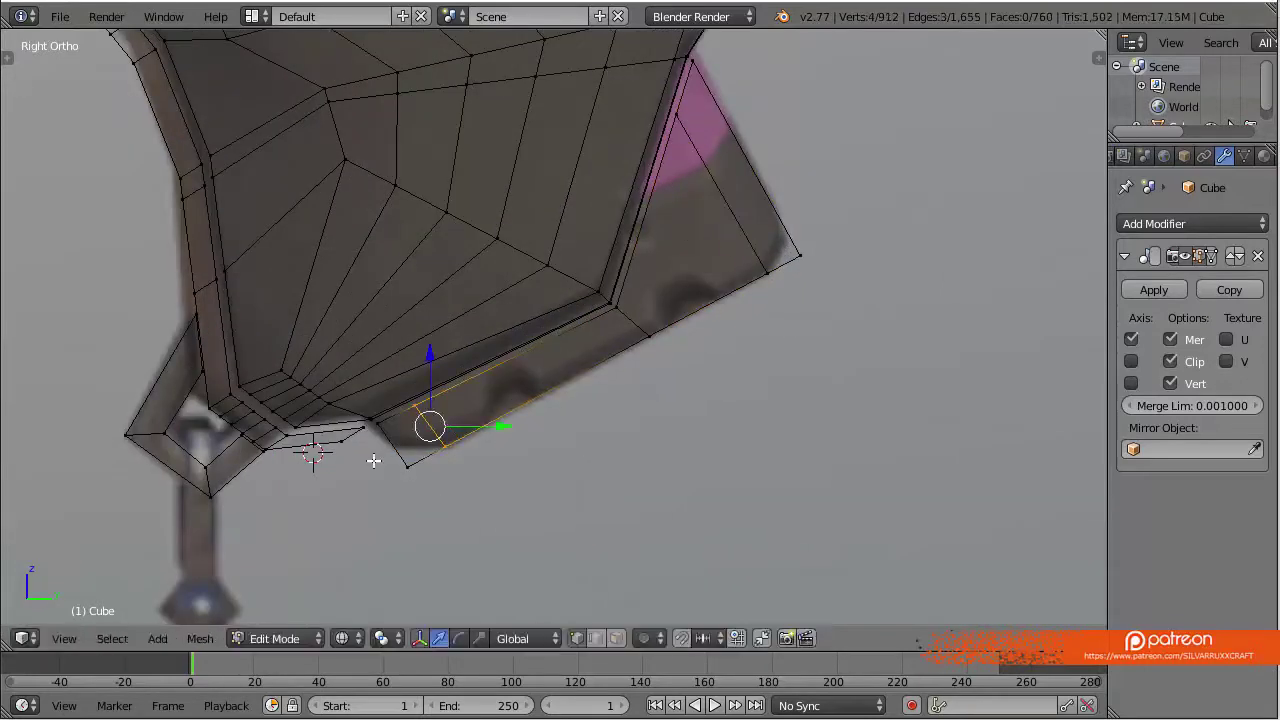
pyautogui.click(818, 237)
pyautogui.hotkey('ctrl', 'e')
pyautogui.press('Escape')
pyautogui.press('a')
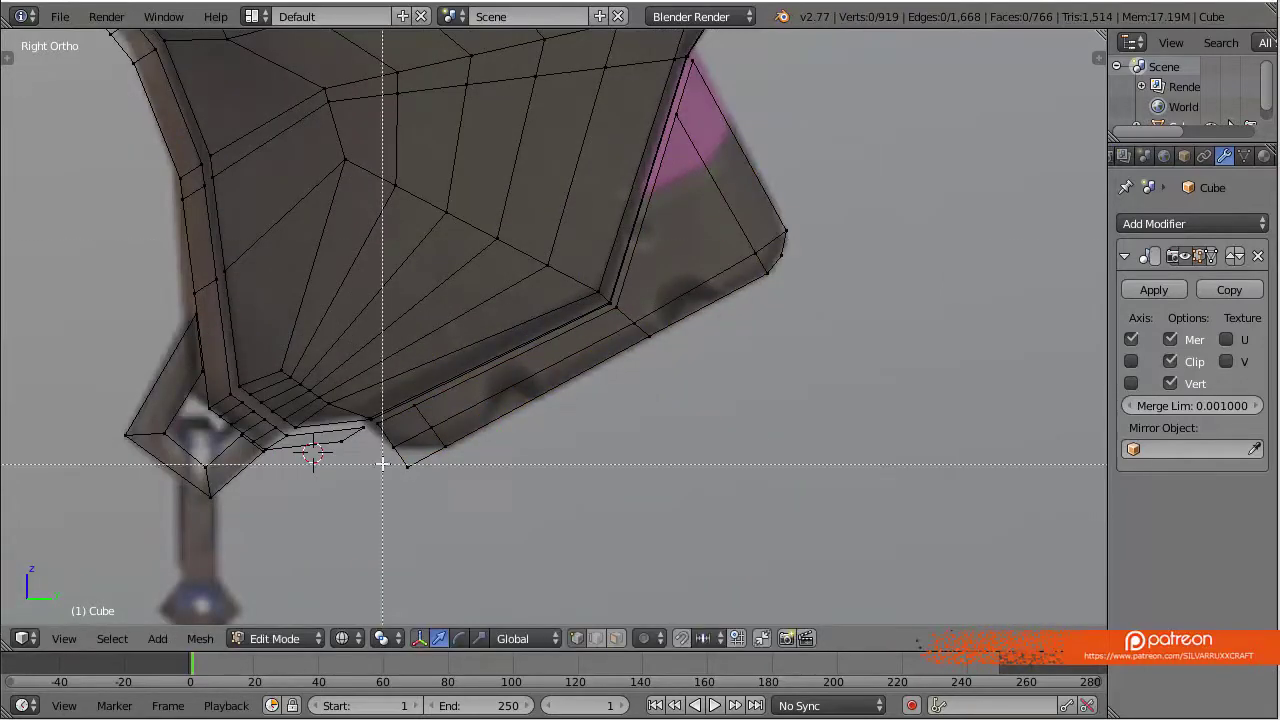
pyautogui.press('z')
# Shift the mount geometry along X and fill the grip's open bottom with a face
pyautogui.moveTo(776, 253); pyautogui.dragTo(769, 229, button='middle')
pyautogui.press('g')
pyautogui.press('x')
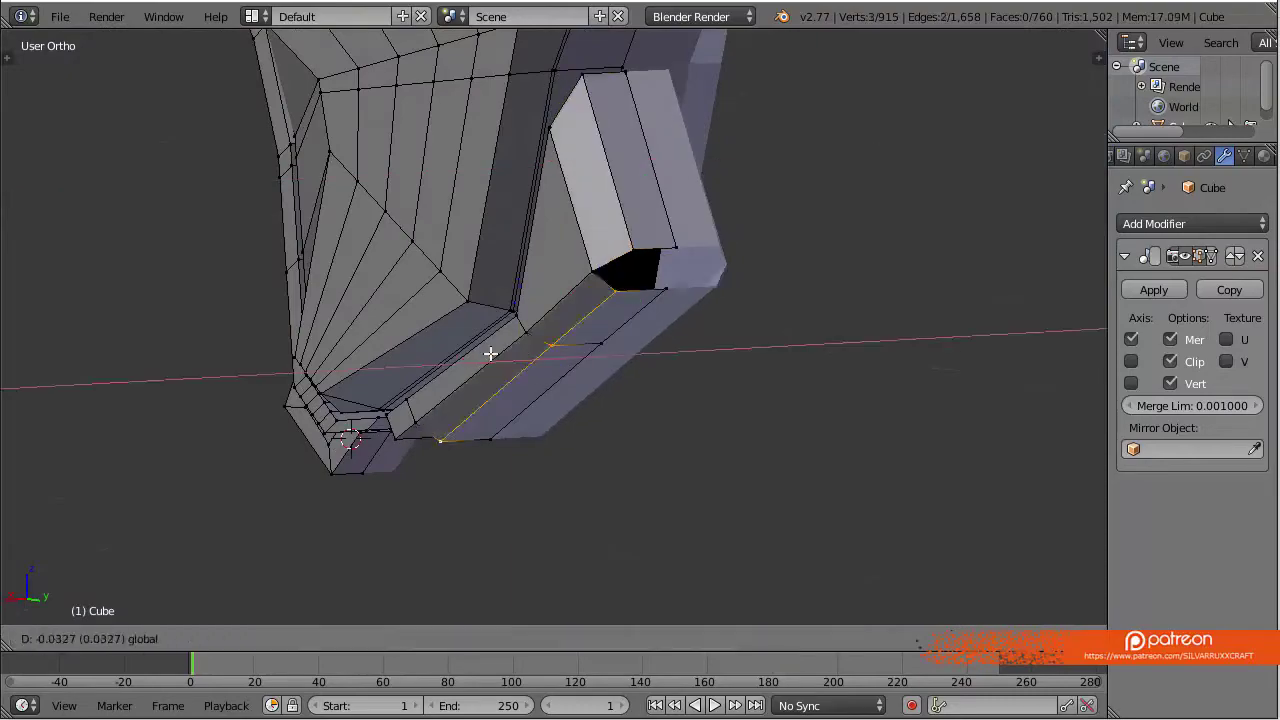
pyautogui.click(491, 349)
pyautogui.moveTo(491, 349)
pyautogui.mouseDown(button='middle')
pyautogui.moveTo(470, 330)
pyautogui.moveTo(803, 217)
pyautogui.moveTo(394, 309)
pyautogui.mouseUp(button='middle')
pyautogui.press('z')
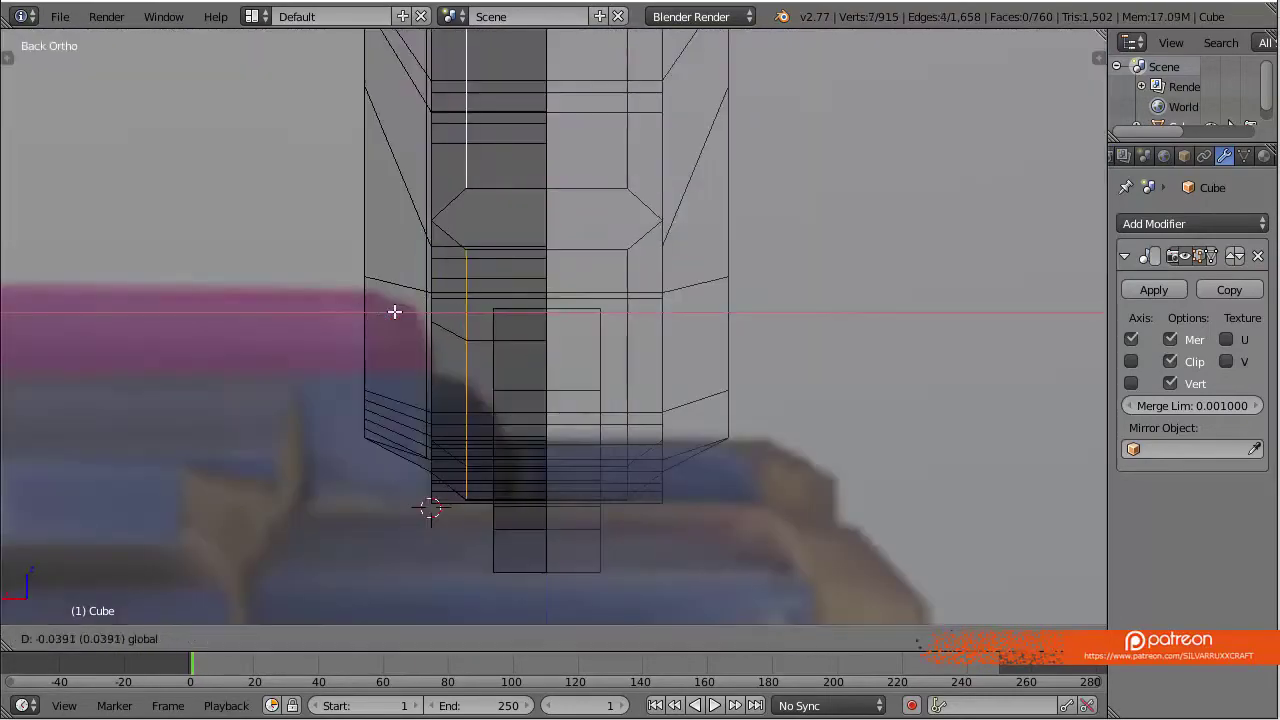
pyautogui.press('z')
pyautogui.press('j')
pyautogui.moveTo(619, 272)
pyautogui.mouseDown(button='middle')
pyautogui.moveTo(592, 354)
pyautogui.moveTo(611, 309)
pyautogui.mouseUp(button='middle')
# Fill the remaining grip gap and move the top edge to match the side reference
pyautogui.press('a')
pyautogui.press('KP_3')
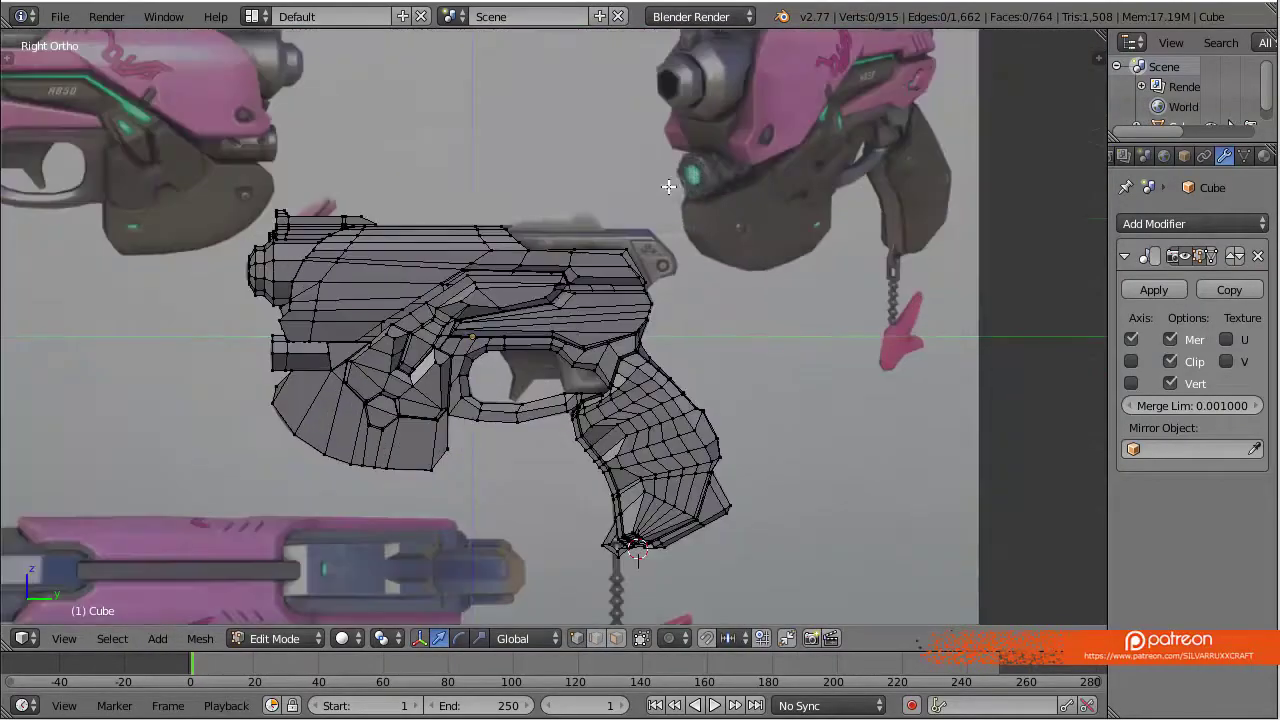
pyautogui.scroll(4, 677, 186)
pyautogui.press('z')
pyautogui.scroll(-5, 669, 206)
pyautogui.scroll(5, 326, 262)
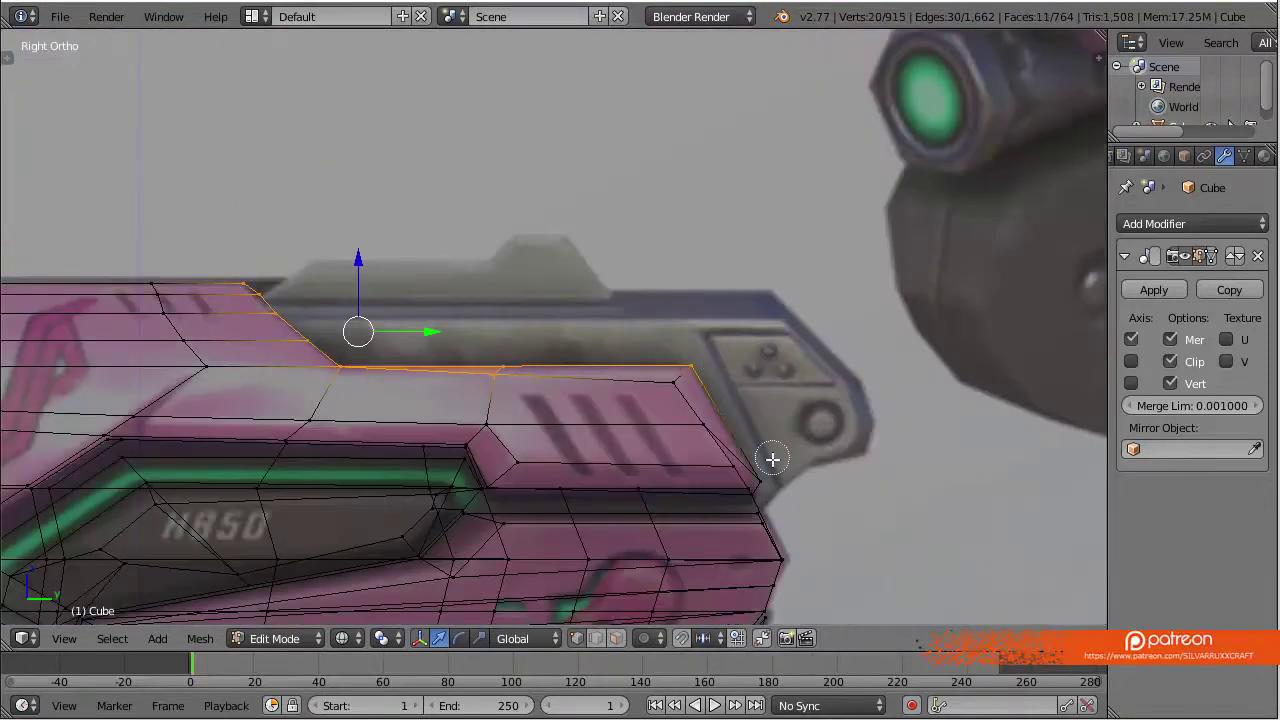
pyautogui.click(803, 249)
pyautogui.scroll(1, 329, 268)
pyautogui.moveTo(383, 343); pyautogui.dragTo(363, 337, button='middle')
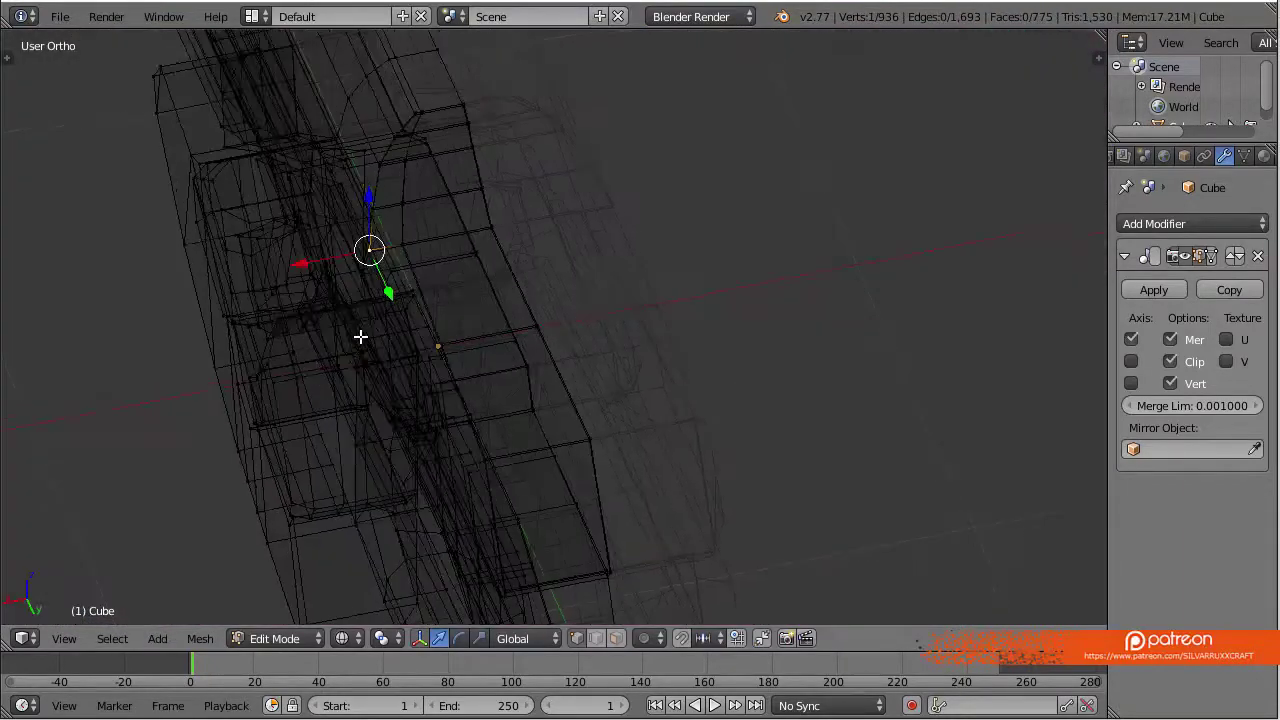
pyautogui.press('z')
pyautogui.moveTo(471, 283); pyautogui.dragTo(243, 294, button='middle')
# Scale the top-edge vertices against the top-view reference and save the file
pyautogui.press('a')
pyautogui.scroll(-3, 255, 300)
pyautogui.scroll(-4, 503, 169)
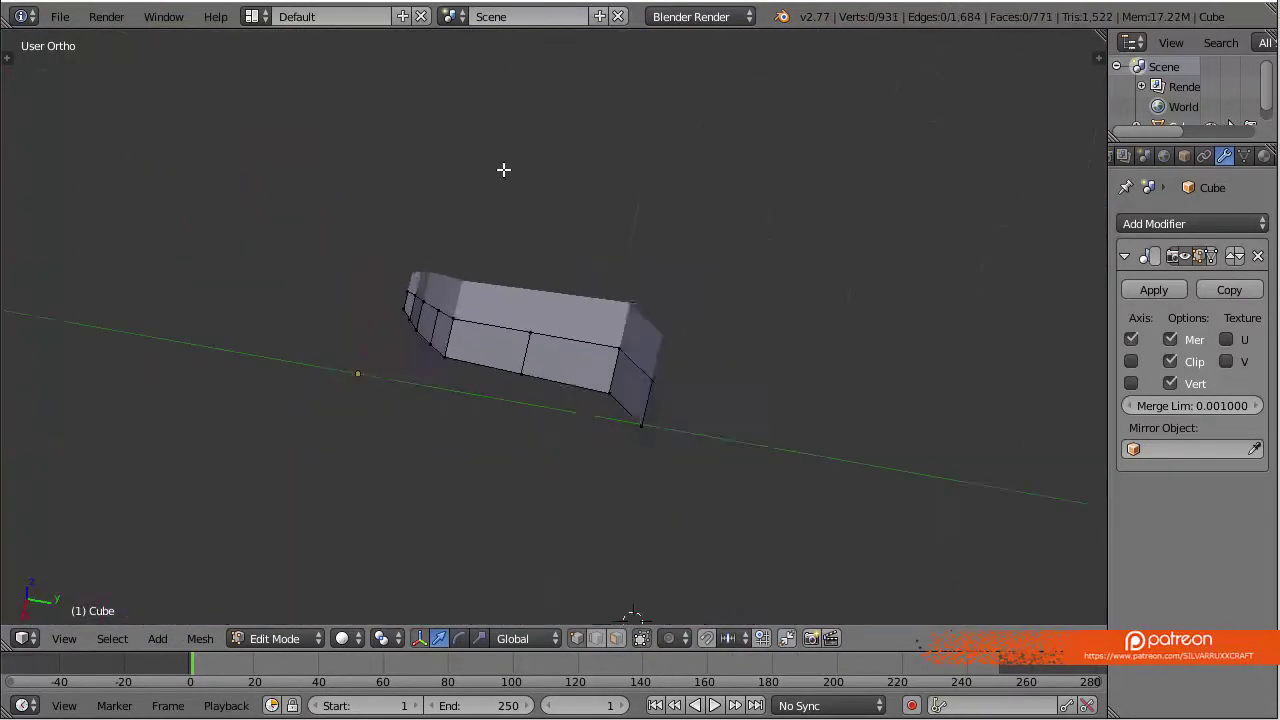
pyautogui.press('KP_7')
pyautogui.scroll(6, 503, 169)
pyautogui.press('s')
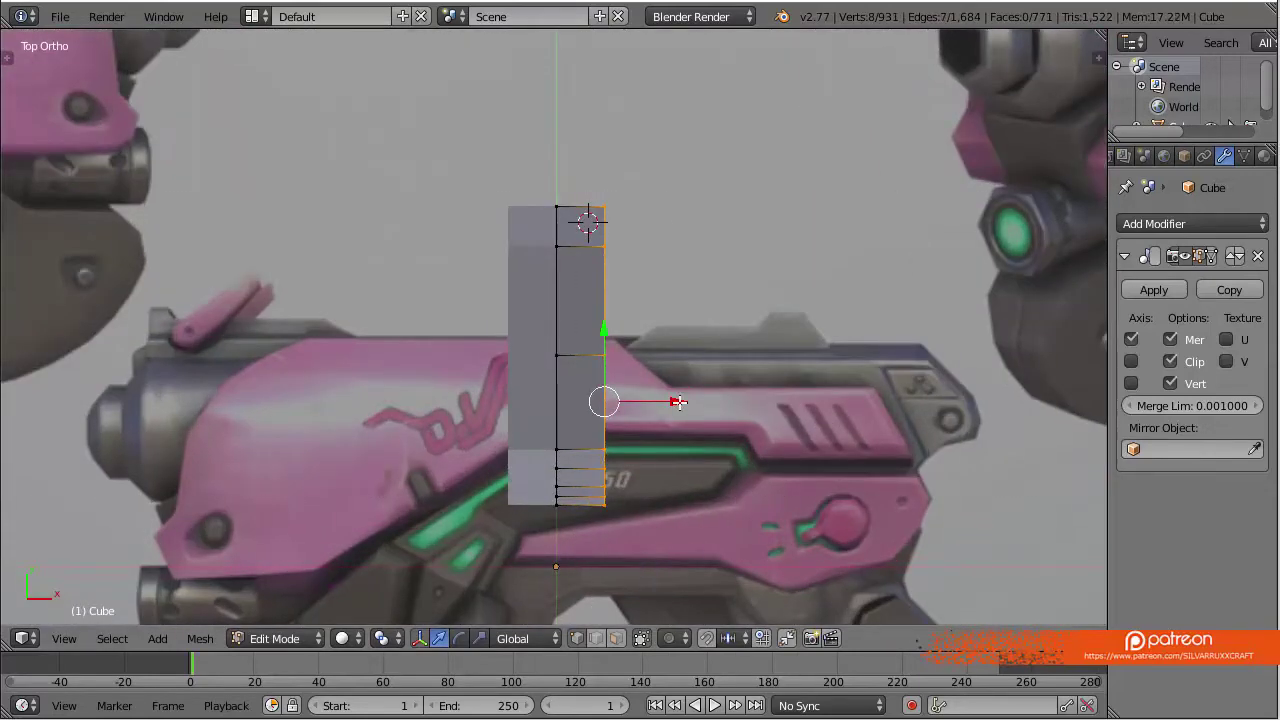
pyautogui.press('a')
pyautogui.press('KP_3')
pyautogui.click(524, 265)
pyautogui.moveTo(524, 265); pyautogui.dragTo(543, 309, button='middle')
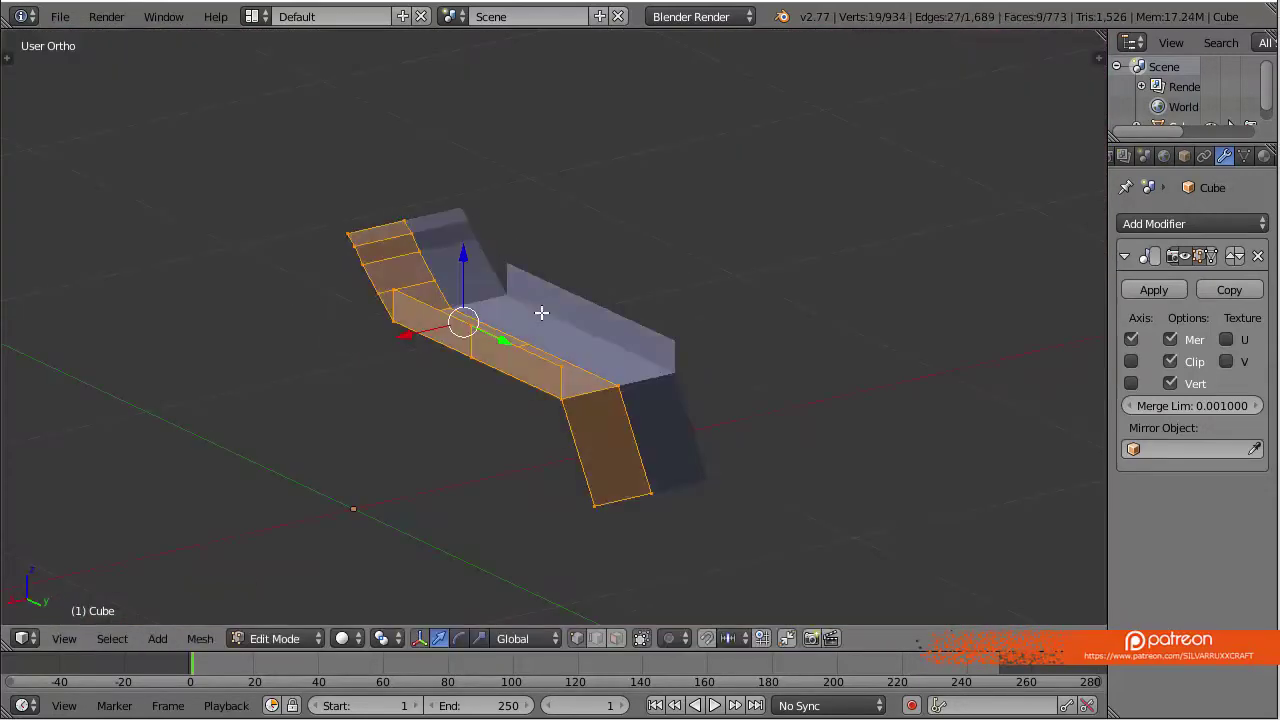
pyautogui.press('KP_3')
pyautogui.hotkey('ctrl', 's')
# Orbit between the side and top views to check the new top strip
pyautogui.scroll(-3, 970, 520)
pyautogui.scroll(2, 913, 428)
pyautogui.scroll(7, 733, 340)
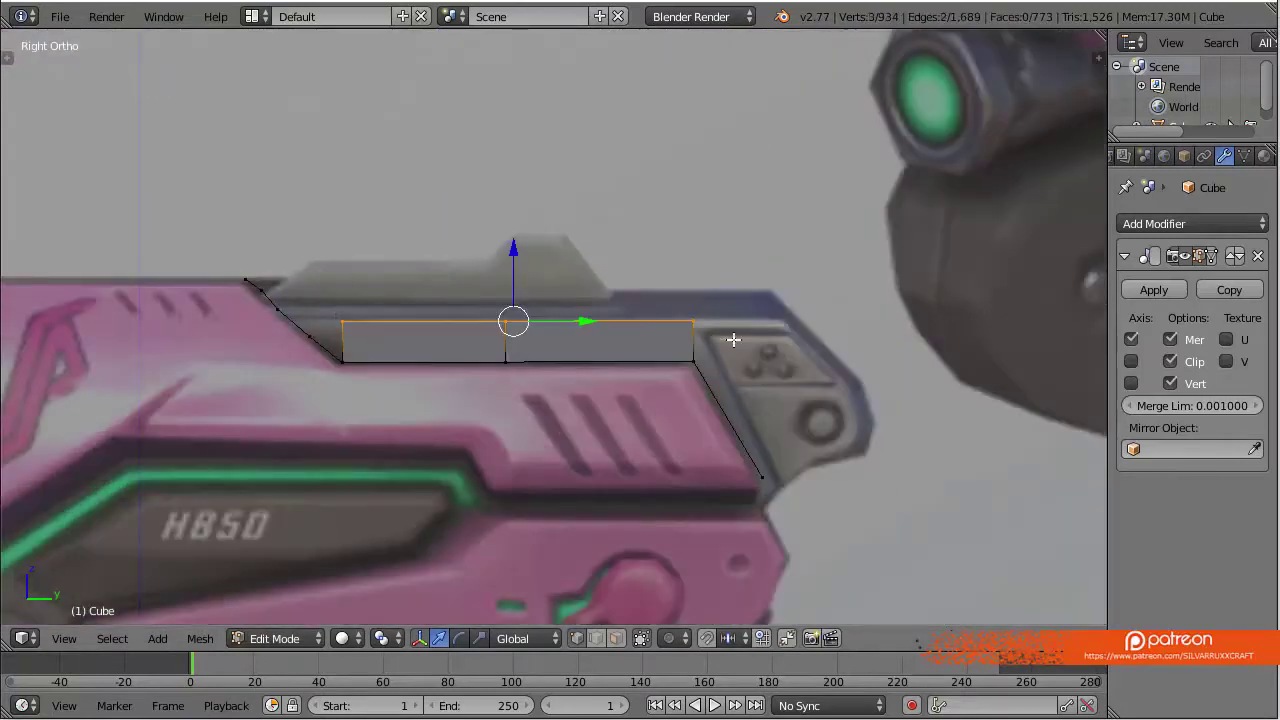
pyautogui.moveTo(513, 251); pyautogui.dragTo(400, 286, button='middle')
pyautogui.press('KP_7')
pyautogui.press('KP_3')
pyautogui.scroll(-8, 800, 443)
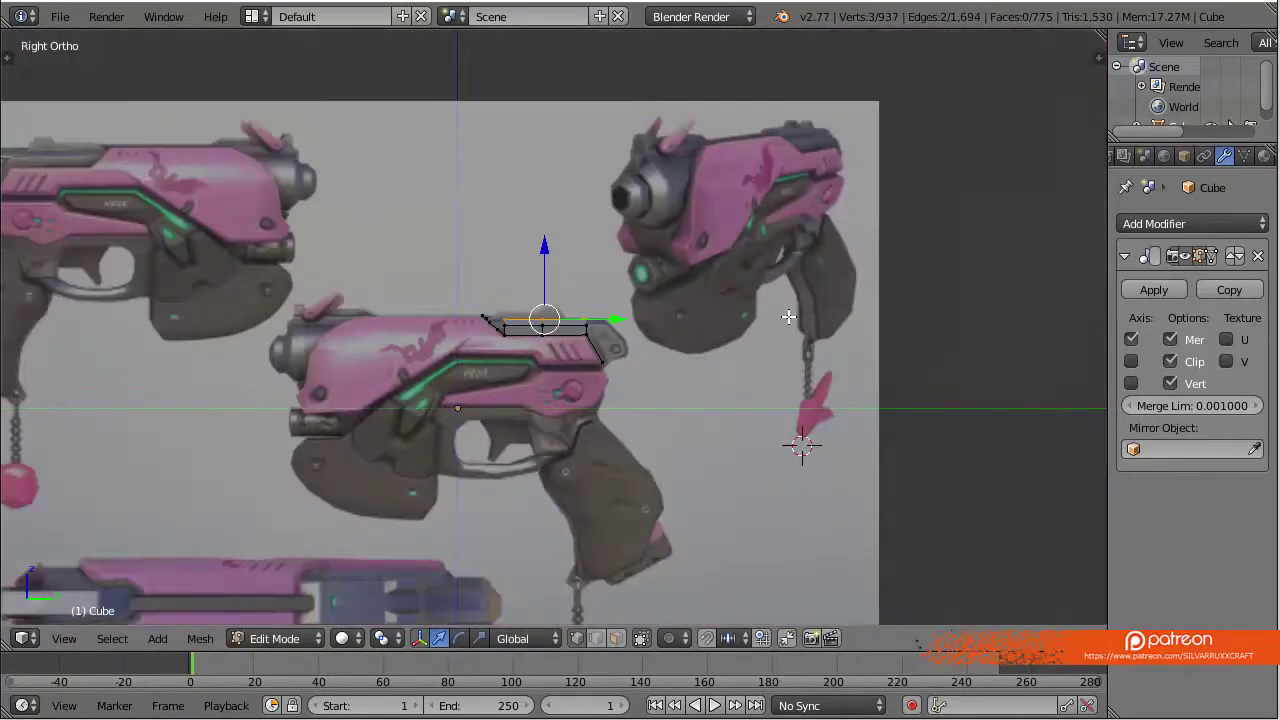
pyautogui.scroll(5, 789, 316)
pyautogui.moveTo(789, 316); pyautogui.dragTo(652, 363, button='middle')
pyautogui.press('KP_3')
pyautogui.scroll(2, 530, 232)
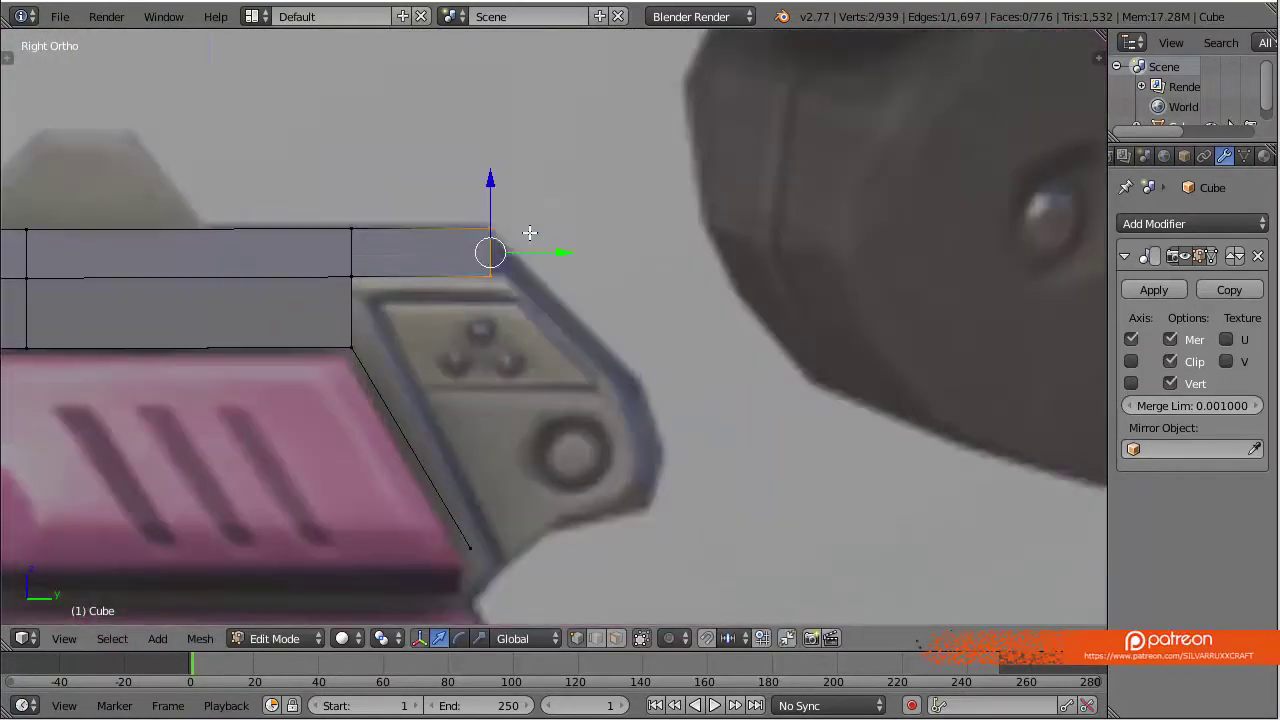
# Select the top band running along the slide
pyautogui.keyDown('ctrl'); pyautogui.keyDown('alt'); pyautogui.click(567, 338); pyautogui.keyUp('alt'); pyautogui.keyUp('ctrl')
pyautogui.moveTo(567, 338); pyautogui.dragTo(577, 257, button='middle')
pyautogui.scroll(-3, 757, 300)
pyautogui.press('KP_3')
pyautogui.scroll(2, 514, 276)
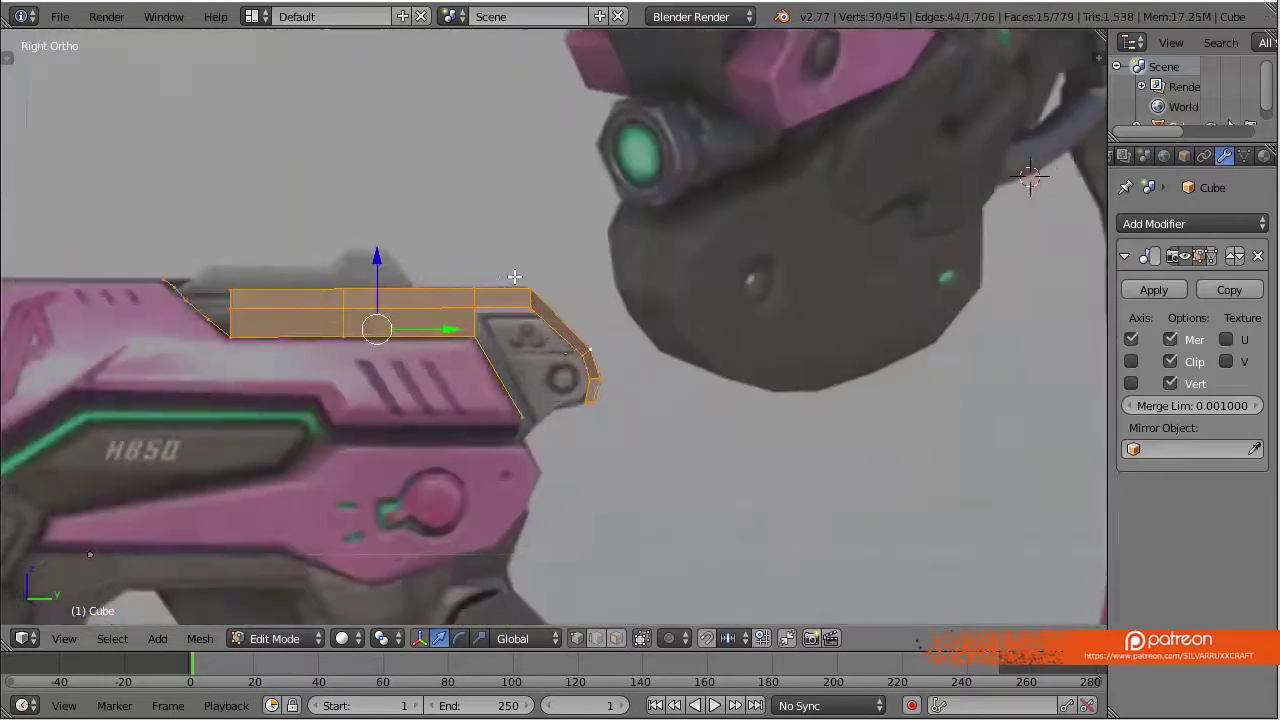
pyautogui.scroll(3, 514, 276)
pyautogui.scroll(-2, 471, 420)
pyautogui.scroll(-1, 586, 463)
pyautogui.scroll(3, 600, 390)
# Select the vertices at the band's end on the gun's rear
pyautogui.rightClick(215, 371)
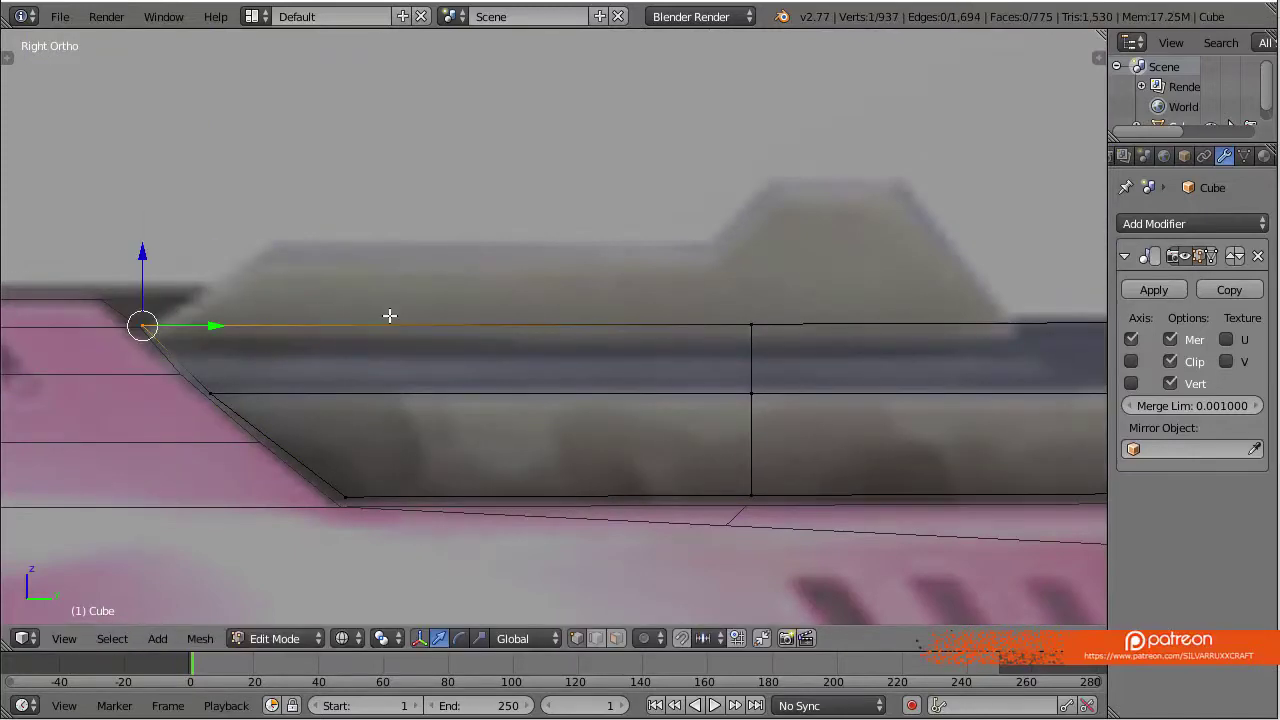
pyautogui.moveTo(390, 316); pyautogui.dragTo(443, 303, button='middle')
pyautogui.scroll(-3, 443, 303)
pyautogui.press('KP_3')
pyautogui.scroll(2, 594, 508)
pyautogui.keyDown('ctrl'); pyautogui.rightClick(594, 508); pyautogui.keyUp('ctrl')
pyautogui.scroll(2, 582, 376)
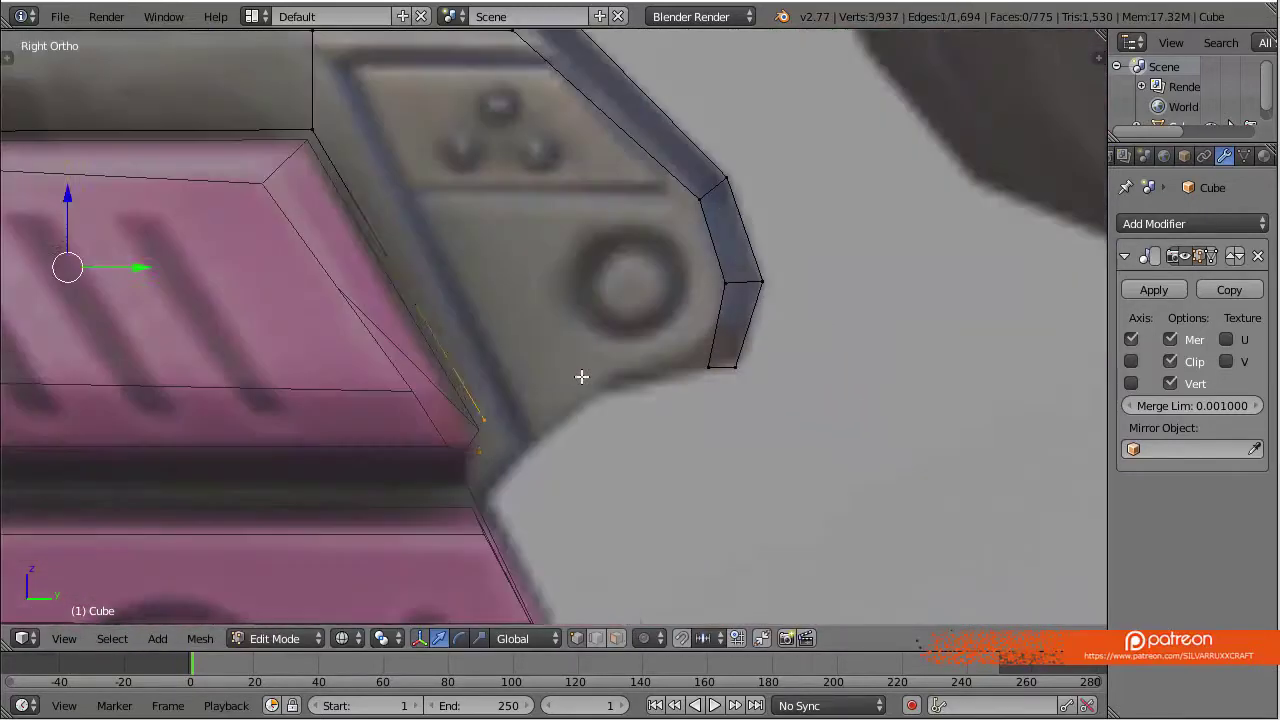
pyautogui.moveTo(711, 377); pyautogui.dragTo(434, 491, button='middle')
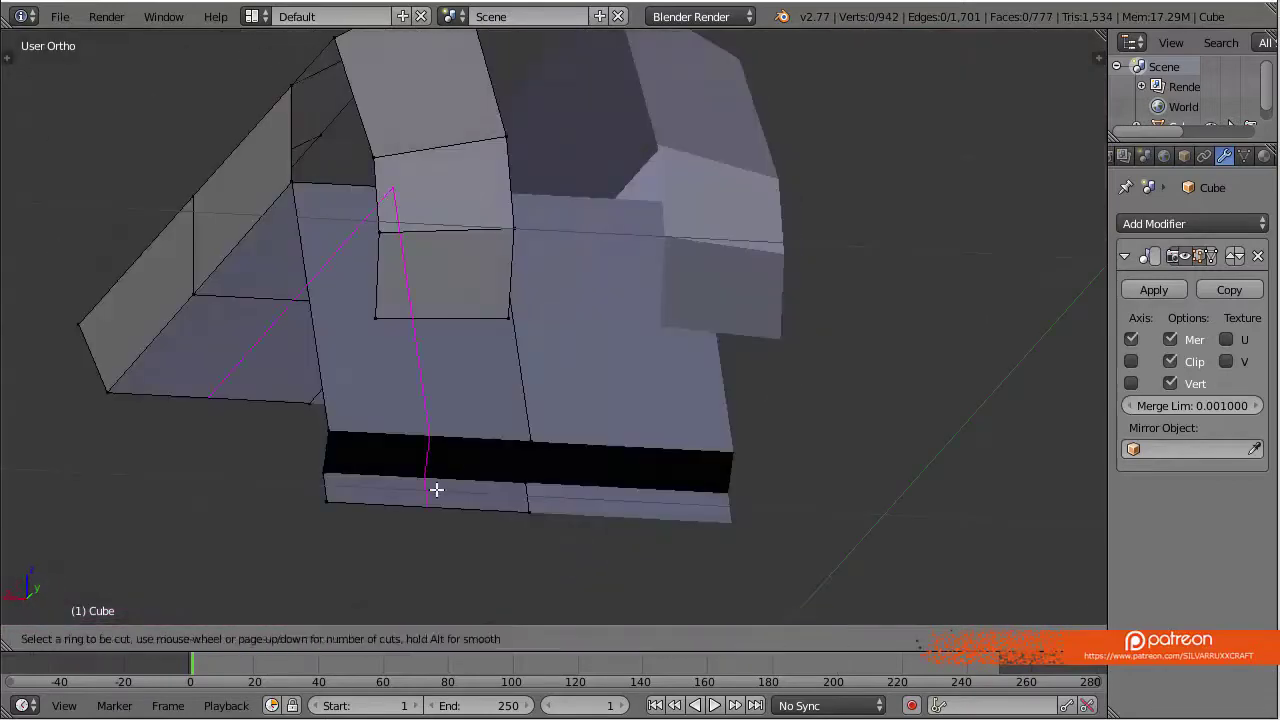
pyautogui.press('KP_3')
# Extrude the end edge into new faces and fill the remaining gaps at the gun's end
pyautogui.press('e')
pyautogui.click(663, 391)
pyautogui.moveTo(663, 391)
pyautogui.mouseDown(button='middle')
pyautogui.moveTo(703, 302)
pyautogui.moveTo(651, 286)
pyautogui.mouseUp(button='middle')
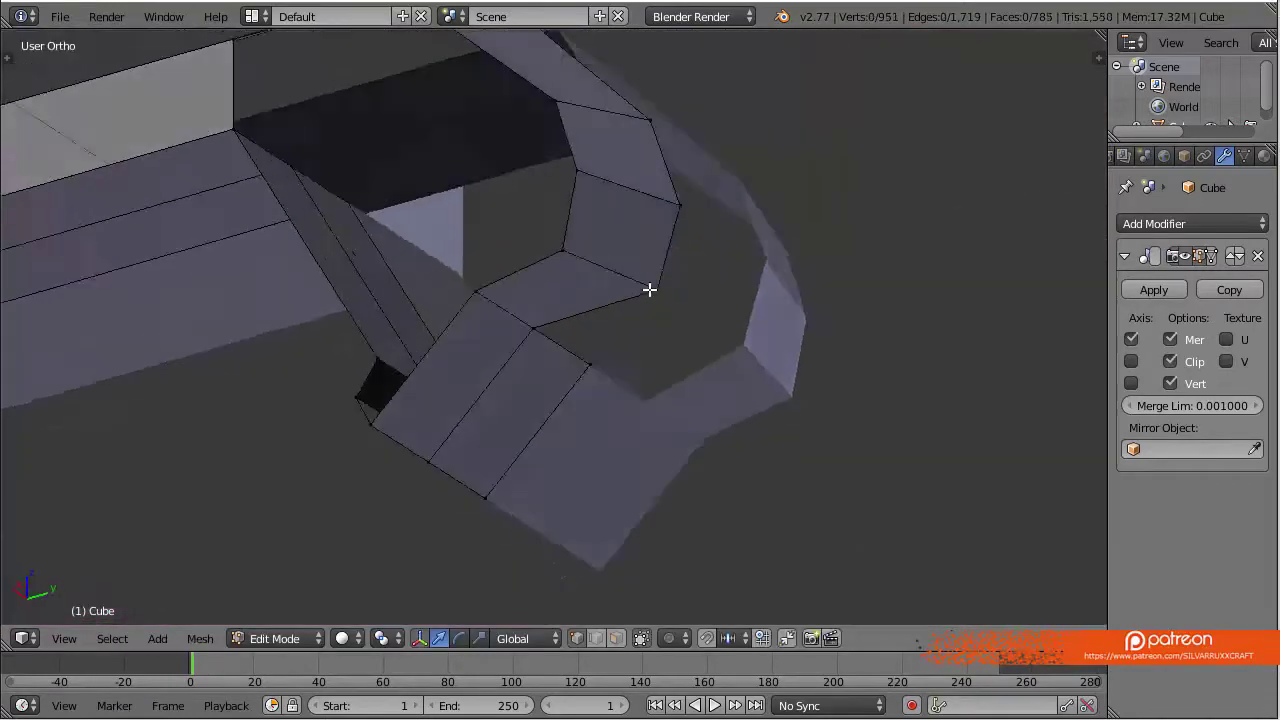
pyautogui.press('f')
pyautogui.scroll(-4, 698, 267)
pyautogui.moveTo(622, 333); pyautogui.dragTo(600, 290, button='middle')
pyautogui.scroll(5, 600, 290)
pyautogui.rightClick(589, 270)
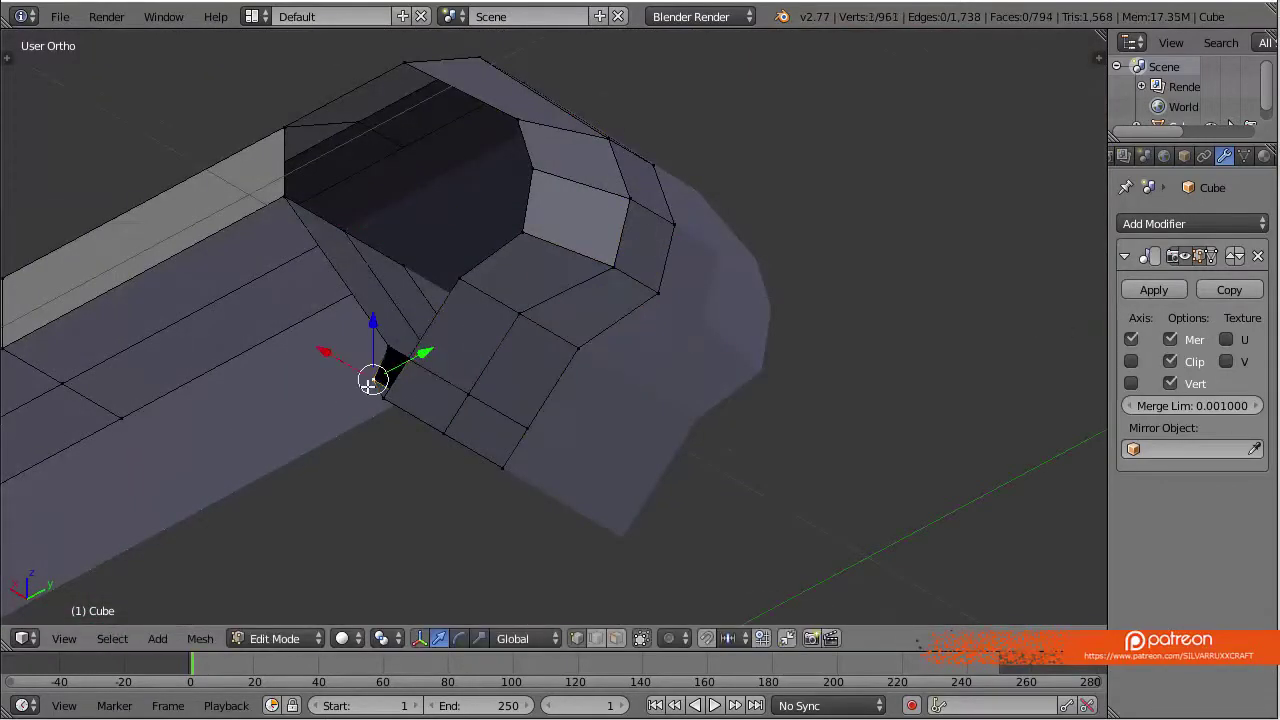
pyautogui.keyDown('shift'); pyautogui.rightClick(370, 383); pyautogui.keyUp('shift')
pyautogui.press('f')
pyautogui.press('KP_3')
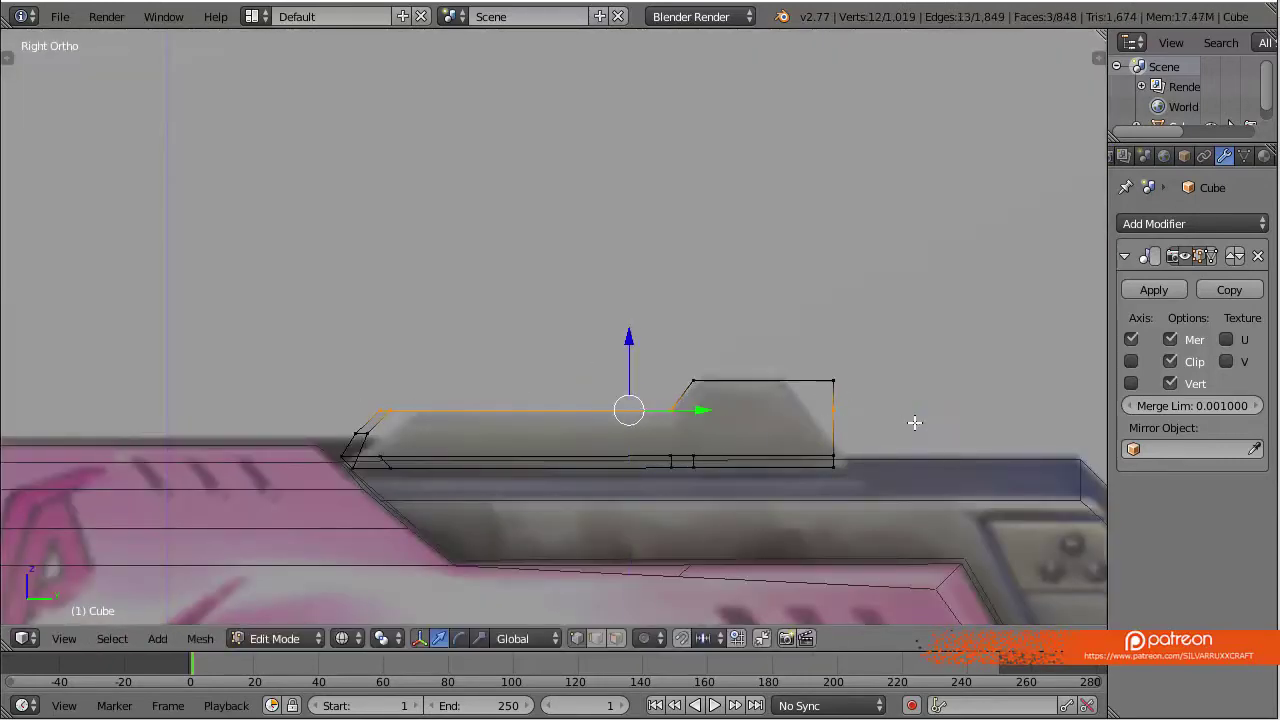
# Clear the selection and zoom in on the slide top
pyautogui.press('a')
pyautogui.scroll(2, 428, 432)
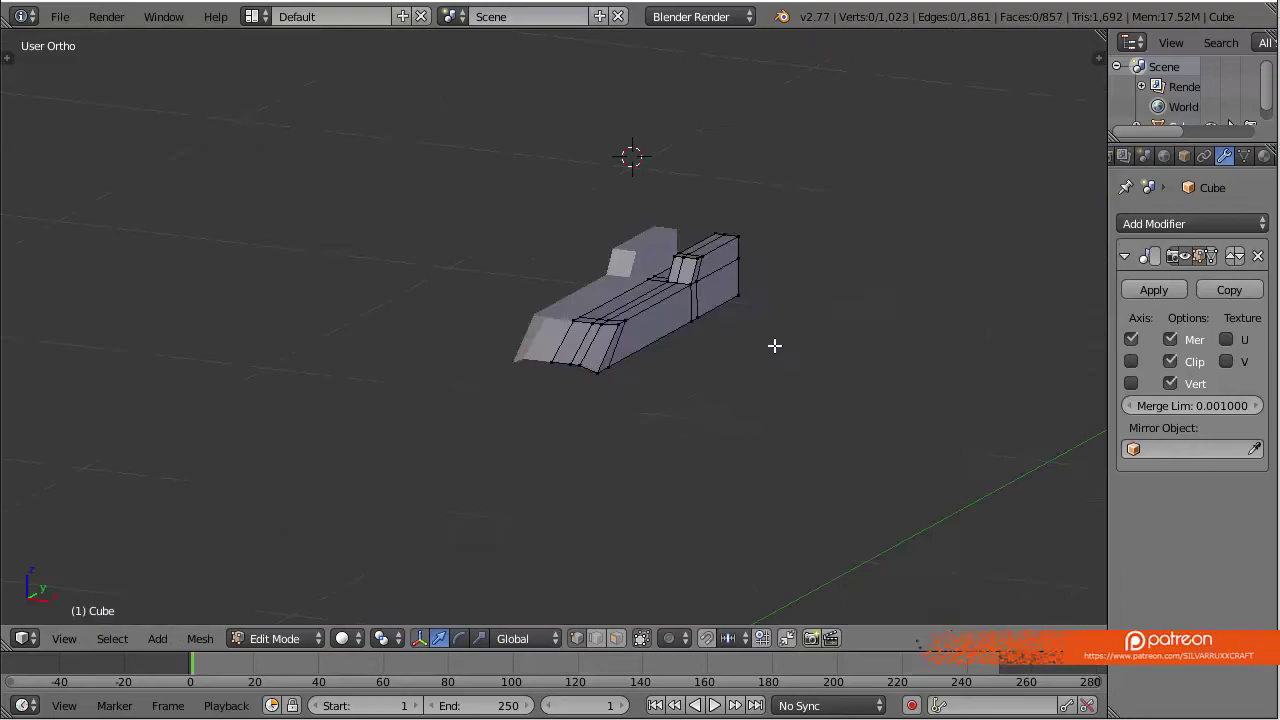
# In side view, select the edge strip along the trigger recess
pyautogui.moveTo(774, 345); pyautogui.dragTo(443, 336, button='middle')
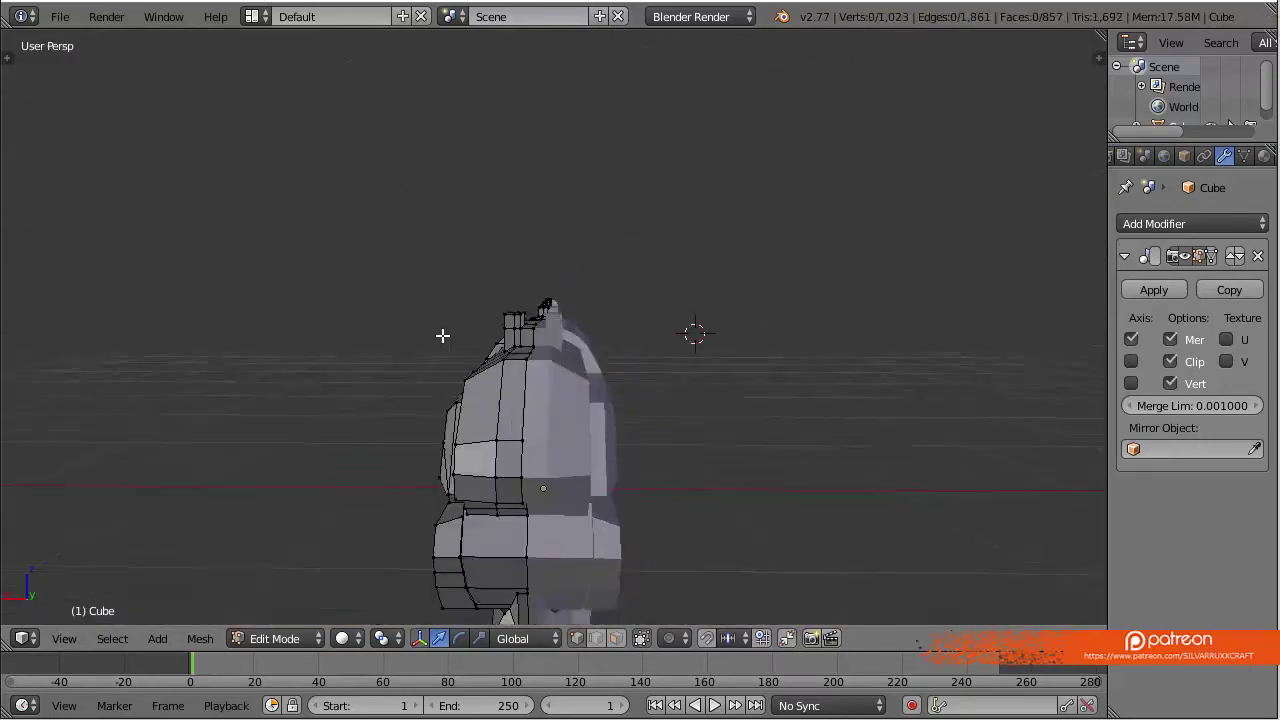
pyautogui.moveTo(705, 438); pyautogui.dragTo(423, 457, button='middle')
pyautogui.press('KP_3')
pyautogui.scroll(5, 631, 343)
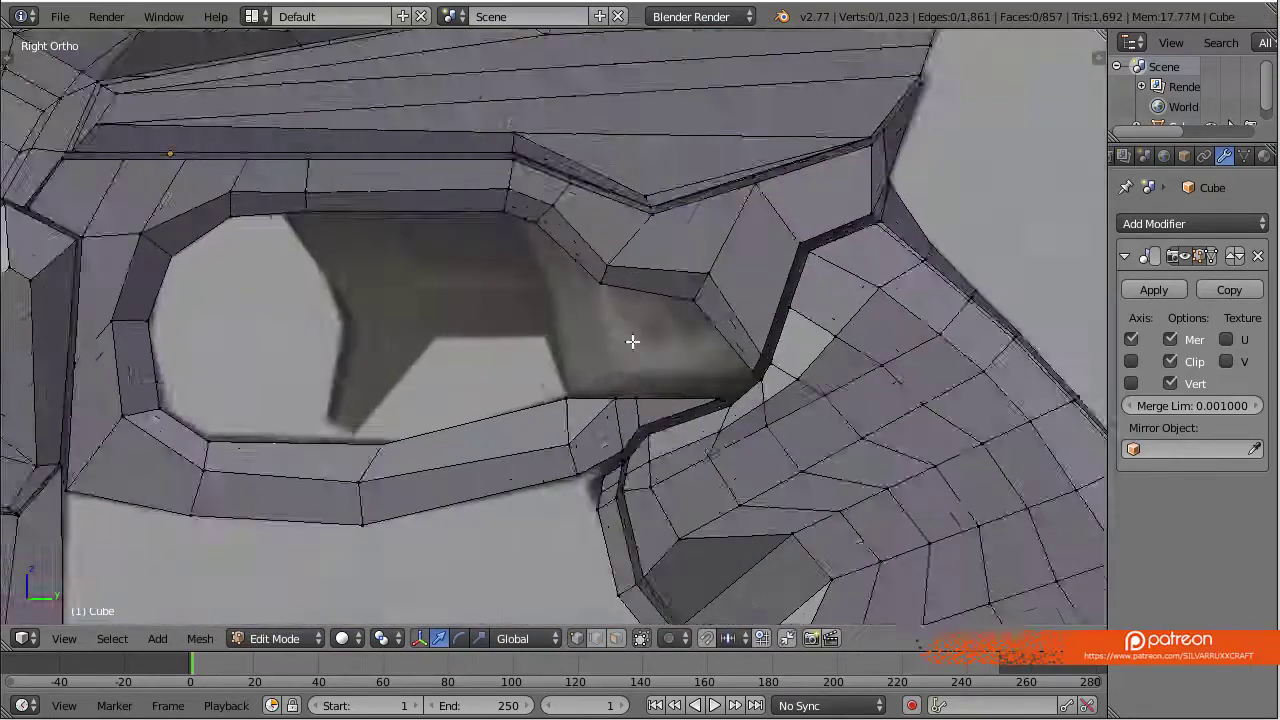
pyautogui.scroll(3, 771, 330)
pyautogui.moveTo(771, 330); pyautogui.dragTo(632, 277, button='middle')
pyautogui.rightClick(729, 414)
pyautogui.keyDown('ctrl'); pyautogui.rightClick(534, 206); pyautogui.keyUp('ctrl')
# Extrude new edges from the recess strip to start the angled trigger panel
pyautogui.press('KP_3')
pyautogui.hotkey('shift', 'd')
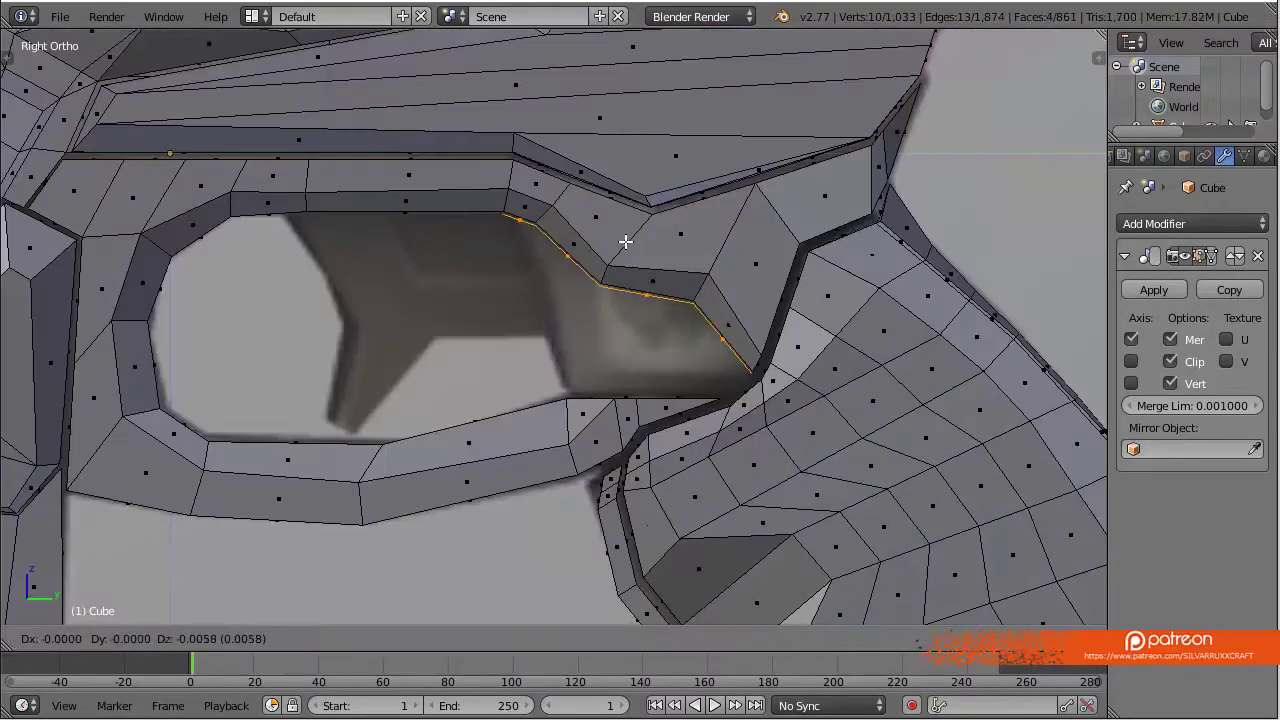
pyautogui.scroll(2, 623, 240)
pyautogui.rightClick(484, 168)
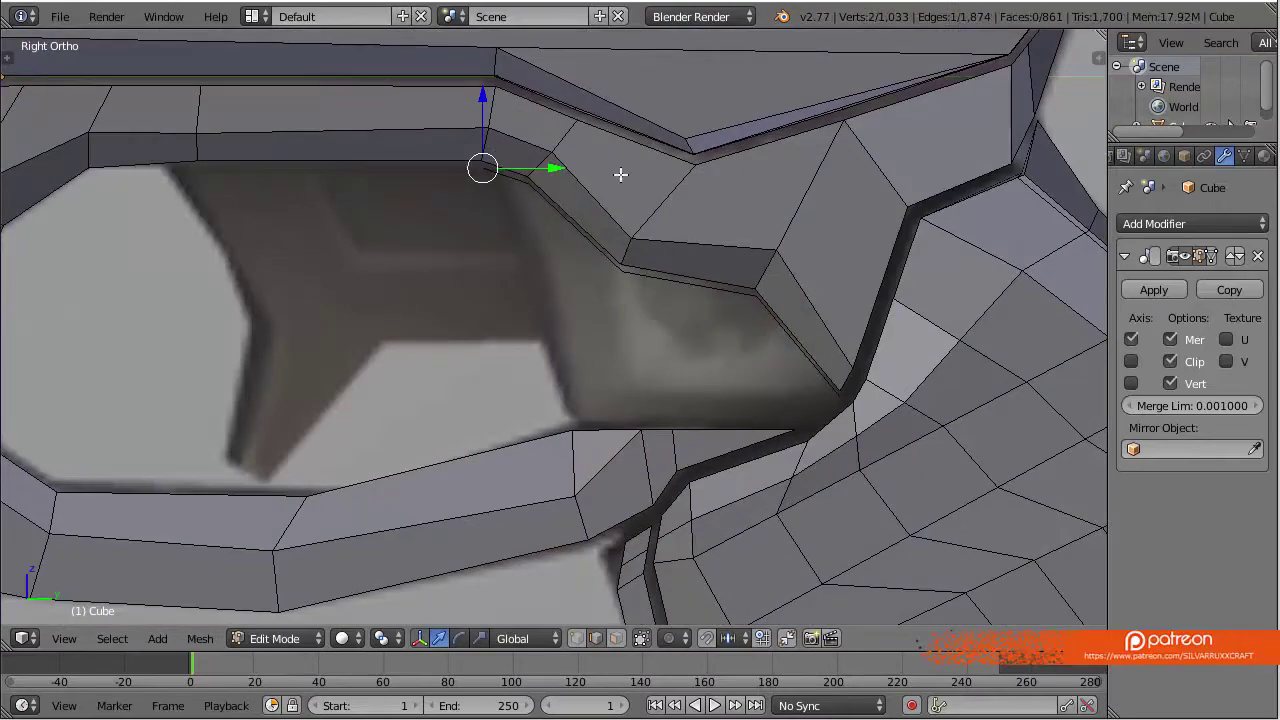
pyautogui.click(942, 428)
pyautogui.moveTo(942, 428)
pyautogui.mouseDown(button='middle')
pyautogui.moveTo(863, 406)
pyautogui.moveTo(914, 443)
pyautogui.mouseUp(button='middle')
# Isolate the new trigger panel by selecting its linked faces and hiding everything else
pyautogui.hotkey('ctrl', 'l')
pyautogui.press('z')
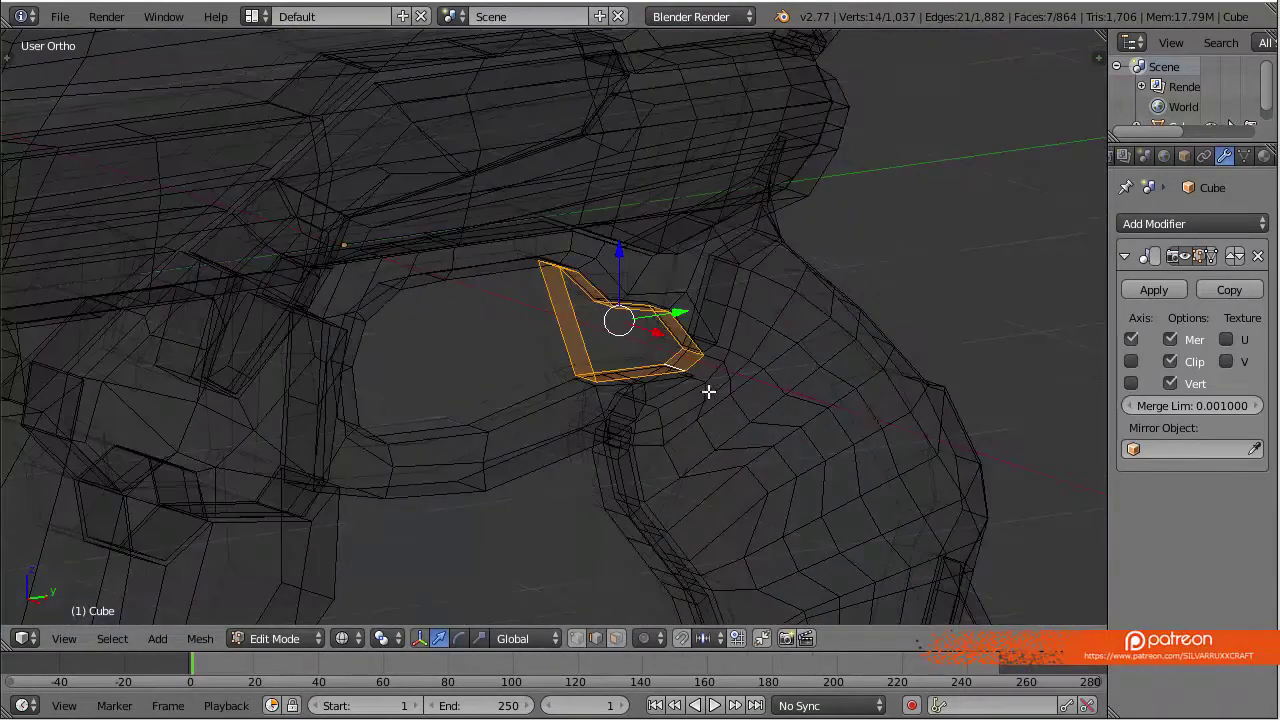
pyautogui.press('z')
pyautogui.hotkey('shift', 'h')
pyautogui.press('KP_3')
pyautogui.press('a')
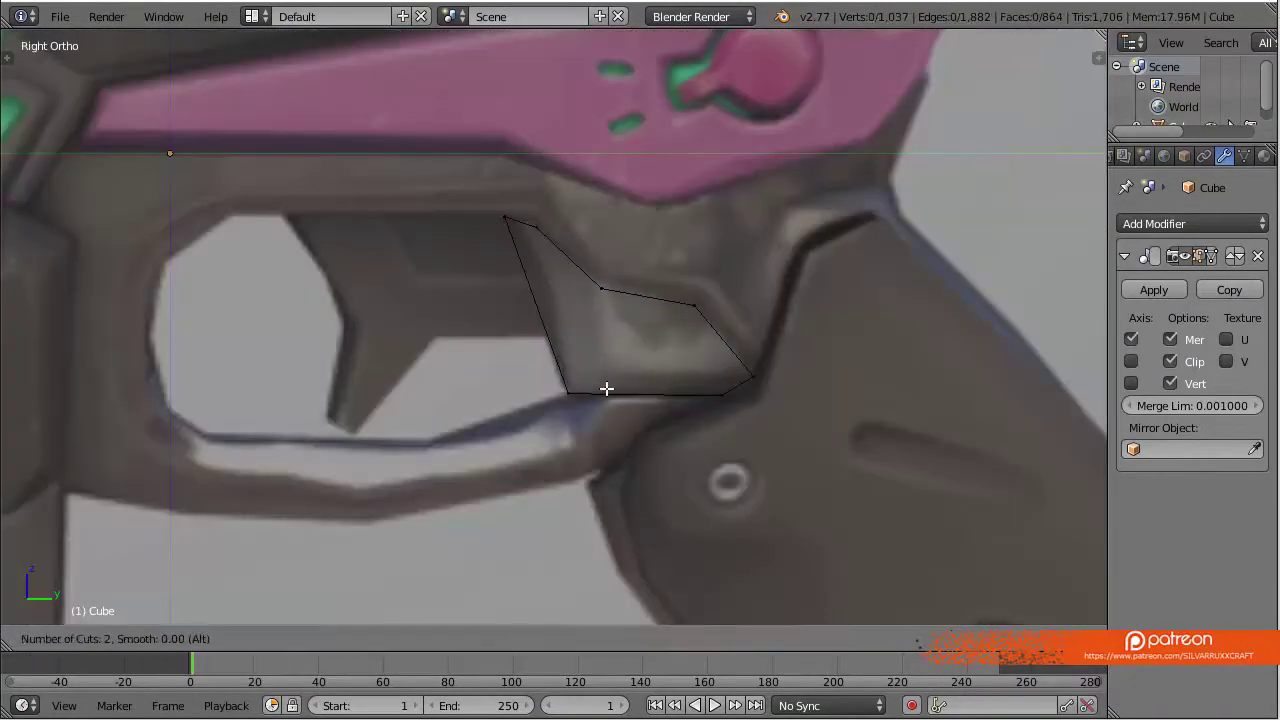
# Unhide the mesh and merge away the stray vertex on the panel
pyautogui.hotkey('alt', 'h')
pyautogui.scroll(-3, 750, 284)
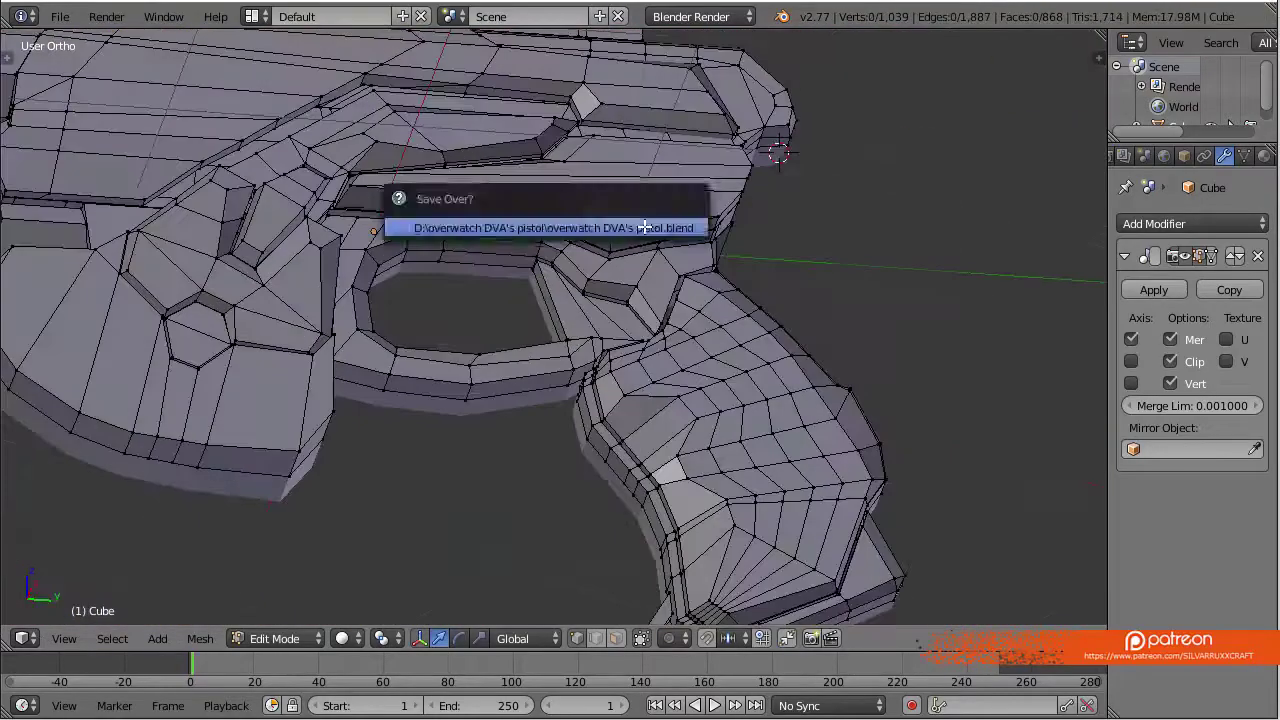
pyautogui.scroll(4, 557, 305)
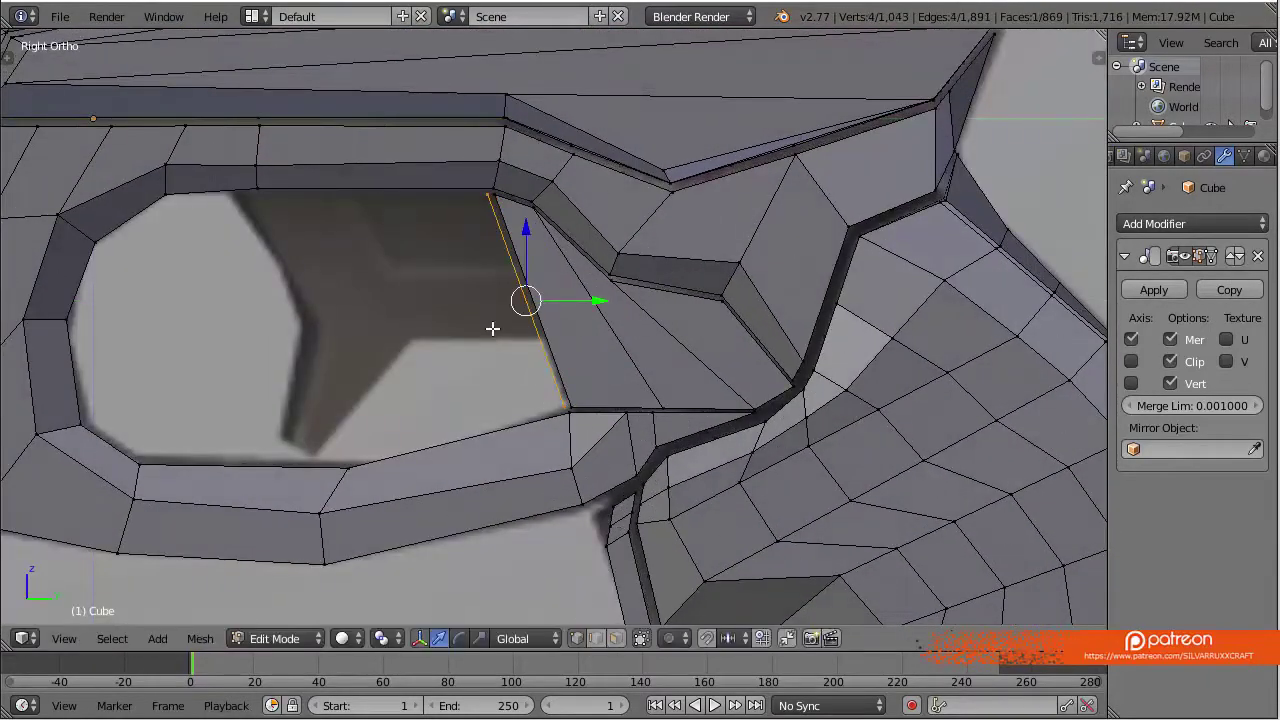
pyautogui.hotkey('alt', 'm')
pyautogui.click(510, 403)
# Select the linked panel and push it into place against the trigger guard's lower edge
pyautogui.keyDown('shift'); pyautogui.moveTo(615, 408); pyautogui.dragTo(783, 346, button='middle'); pyautogui.keyUp('shift')
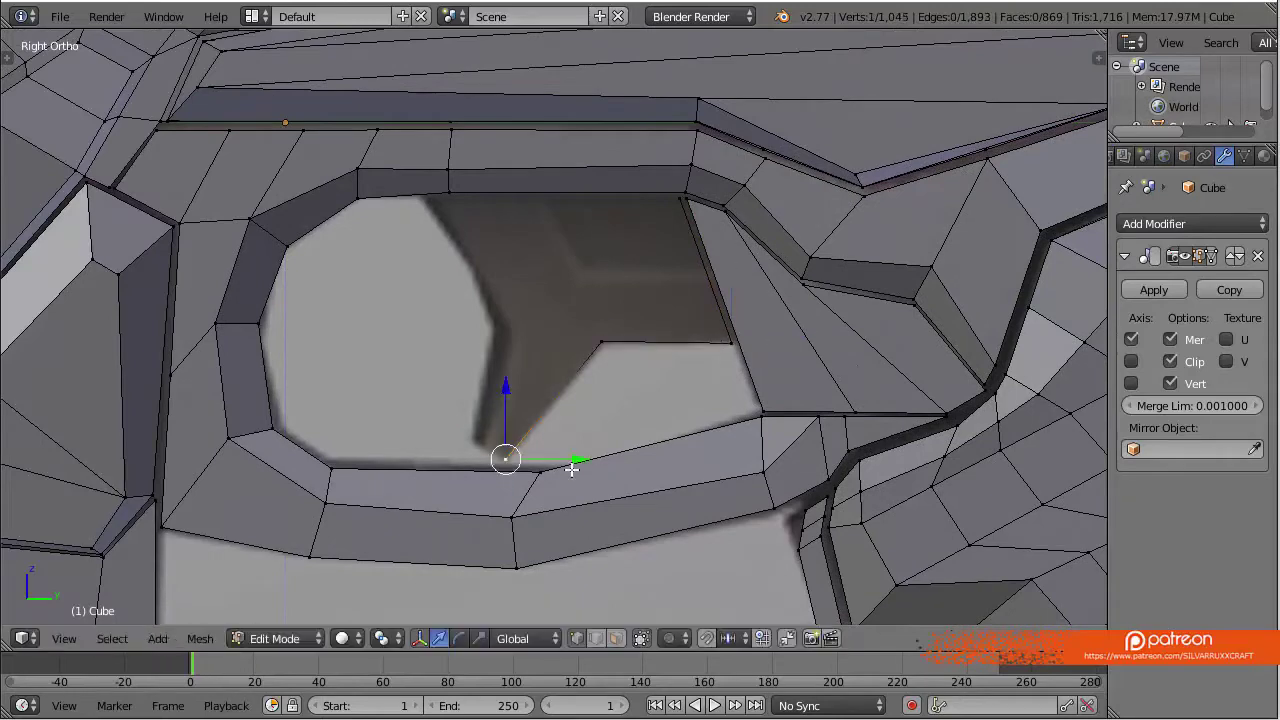
pyautogui.press('l')
pyautogui.press('z')
pyautogui.moveTo(734, 149); pyautogui.dragTo(684, 311, button='middle')
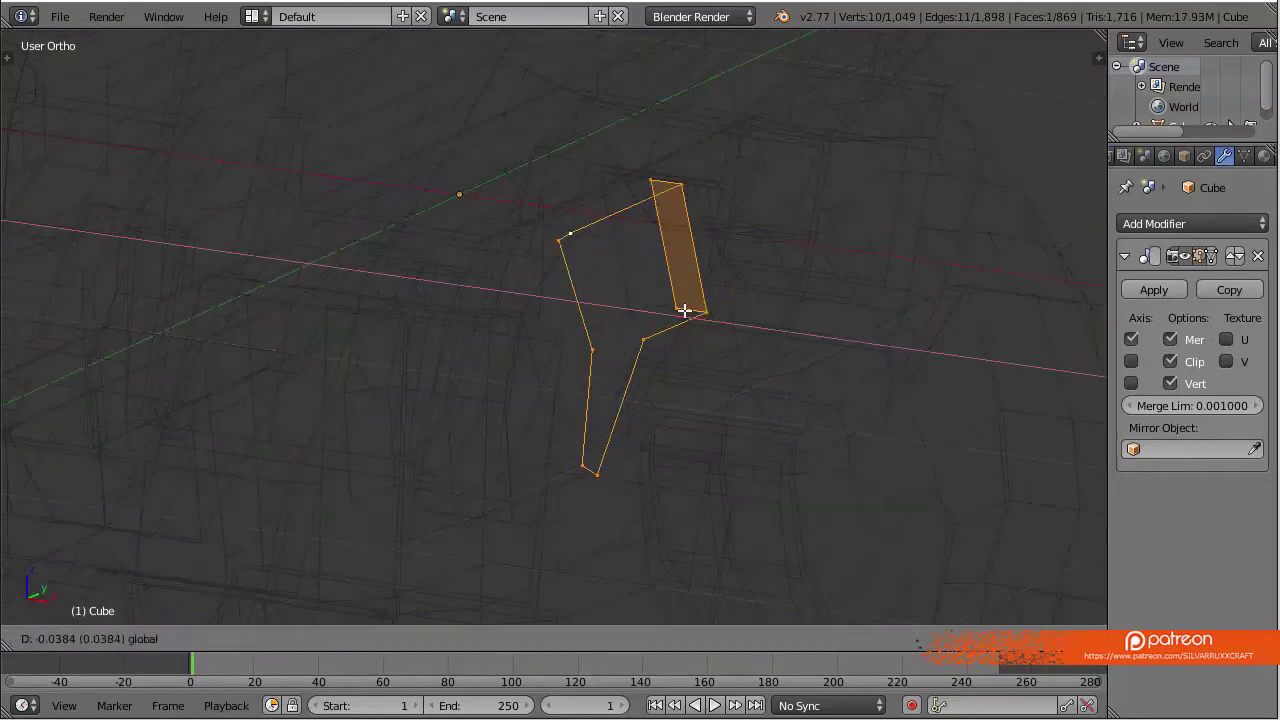
pyautogui.press('z')
pyautogui.scroll(2, 550, 269)
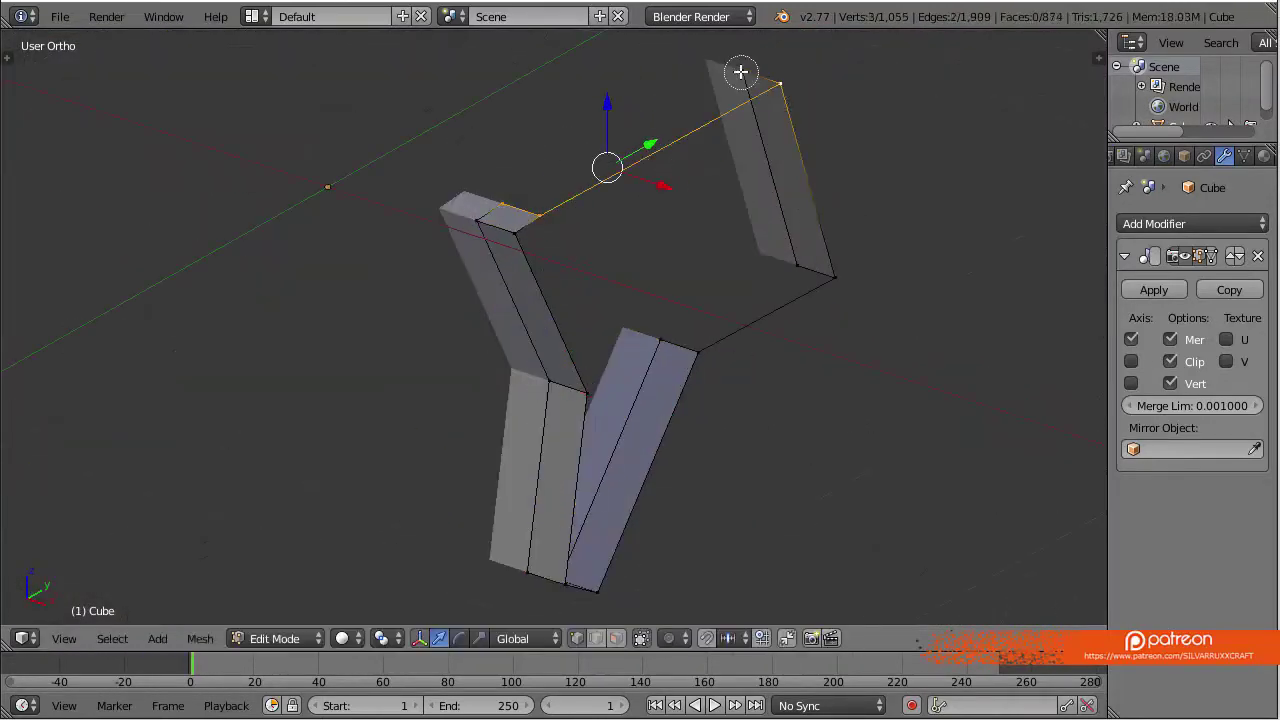
# Loop-cut across the panel, fill its open gap with a face, and unhide the rest of the mesh
pyautogui.moveTo(914, 293); pyautogui.dragTo(880, 265, button='middle')
pyautogui.click(451, 580)
pyautogui.moveTo(451, 580); pyautogui.dragTo(629, 140, button='middle')
pyautogui.hotkey('ctrl', 'r')
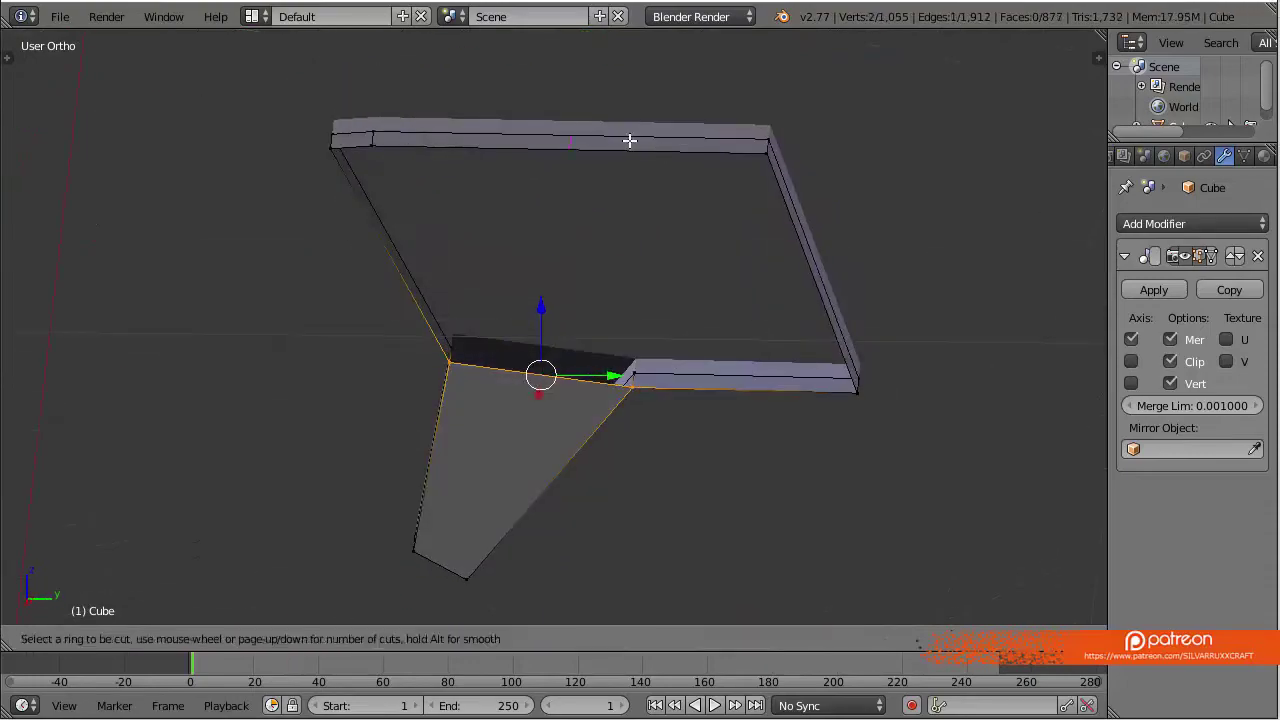
pyautogui.press('f')
pyautogui.scroll(-3, 760, 386)
pyautogui.hotkey('alt', 'h')
pyautogui.scroll(5, 554, 326)
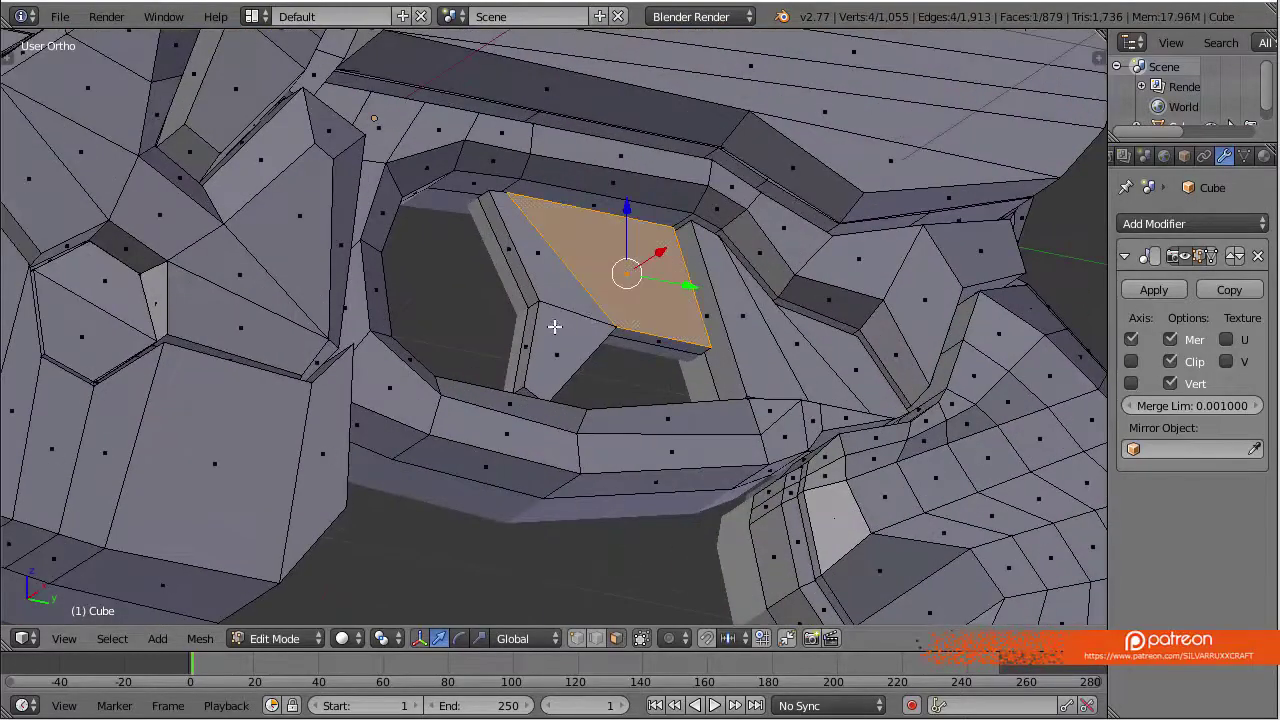
pyautogui.scroll(-8, 572, 583)
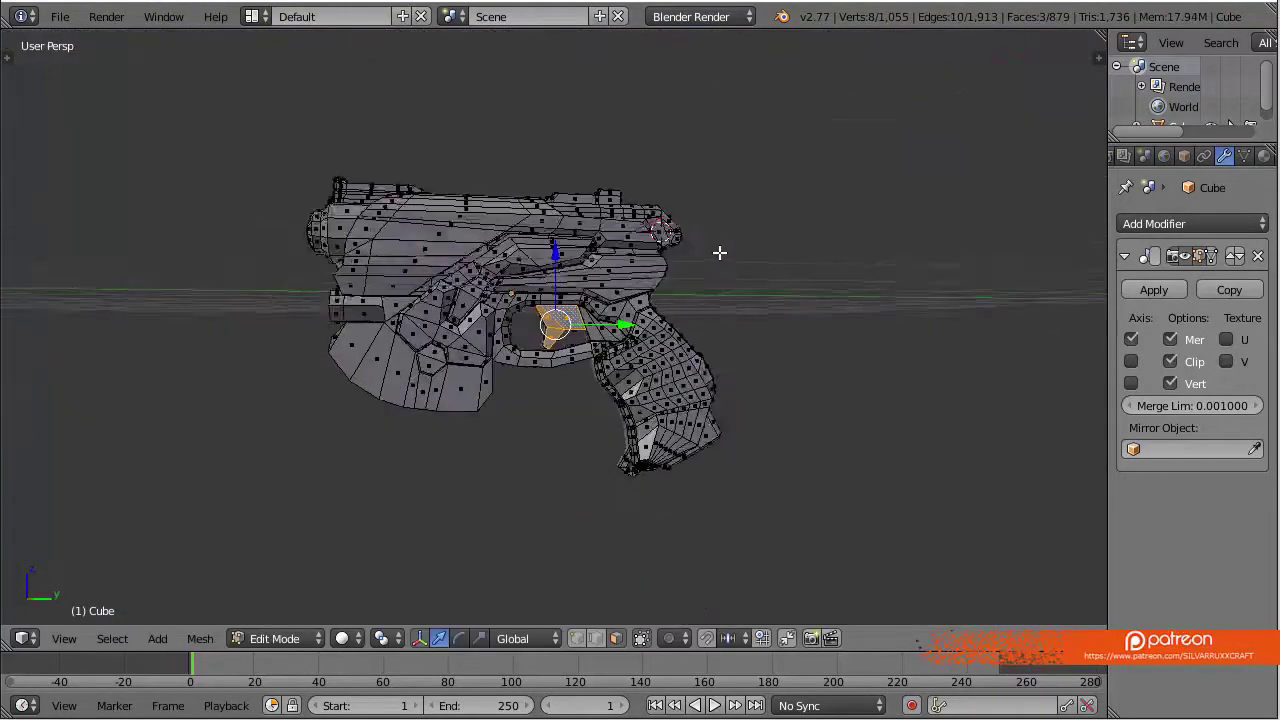